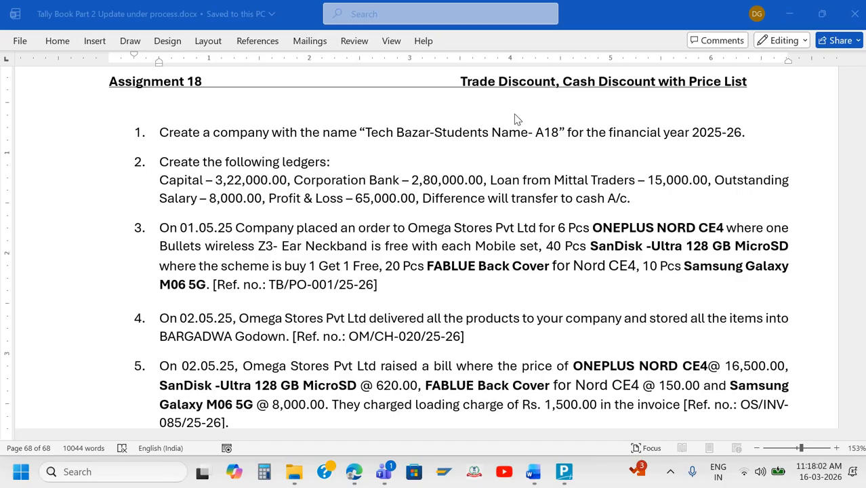
# Step: Switch to TallyPrime and shut the open company Raj Company Ltd
pyautogui.press('super')
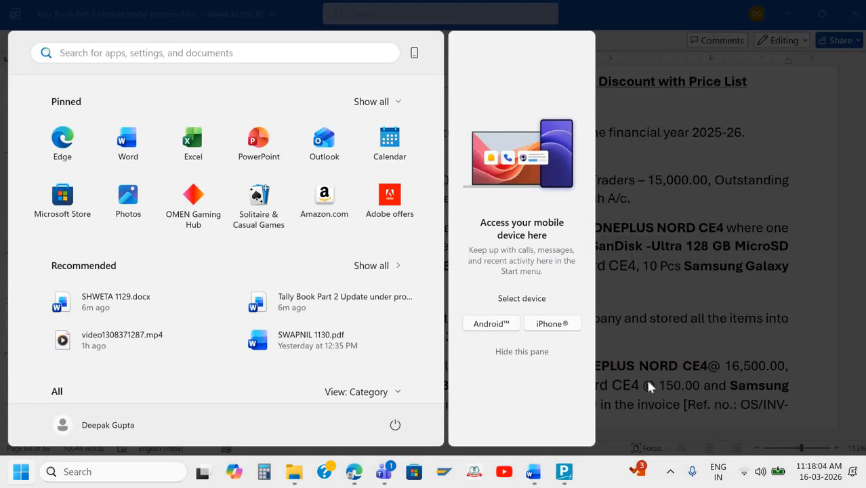
pyautogui.click(568, 472)
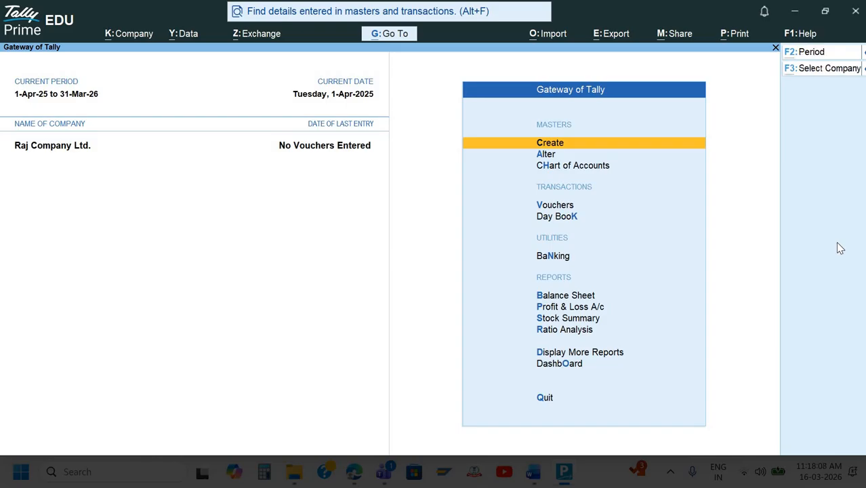
pyautogui.hotkey('alt', 'k')
pyautogui.press('Down')
pyautogui.press('Down')
pyautogui.press('Down')
pyautogui.press('Down')
pyautogui.press('Return')
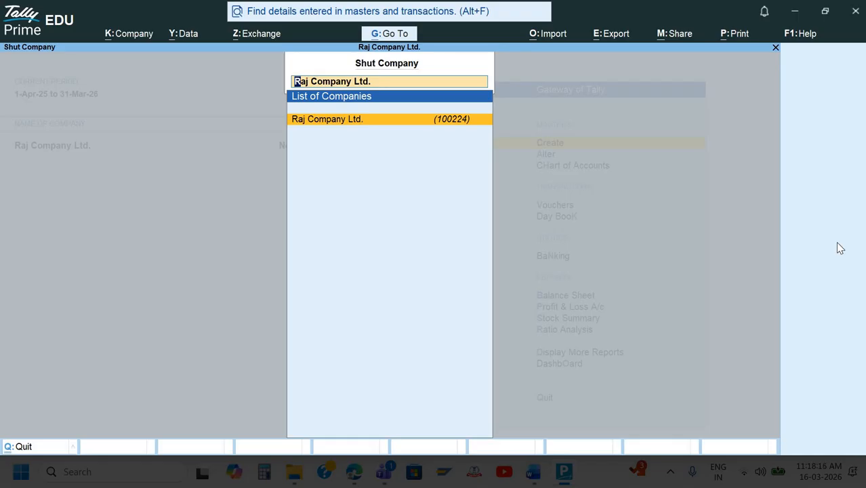
pyautogui.press('Return')
# Step: Start creating a new company from the company selection list
pyautogui.press('Up')
pyautogui.press('Up')
pyautogui.press('Up')
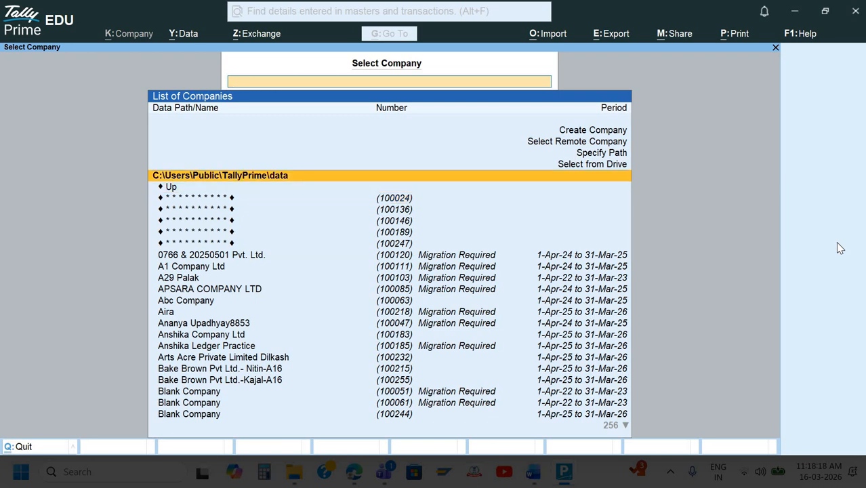
pyautogui.press('Up')
pyautogui.press('Up')
pyautogui.press('Up')
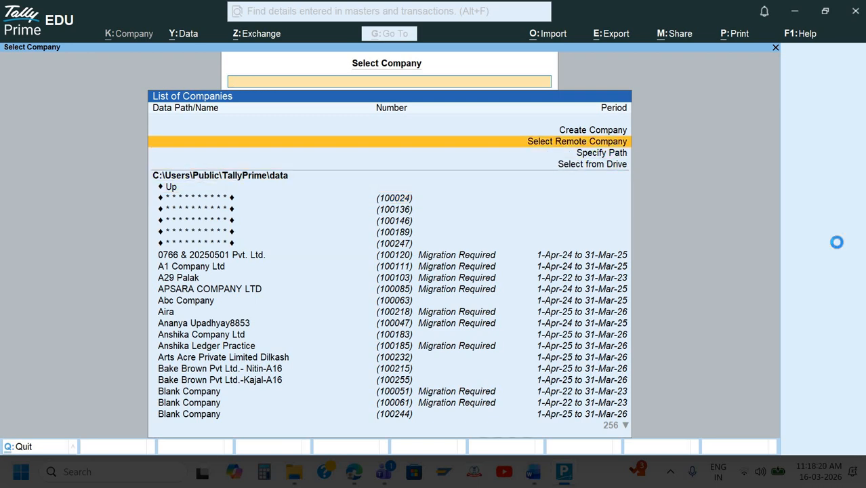
# Step: Copy "Tech Bazar" from item 1 of the Word assignment and paste it as the company name in TallyPrime
pyautogui.hotkey('alt', 'Tab')
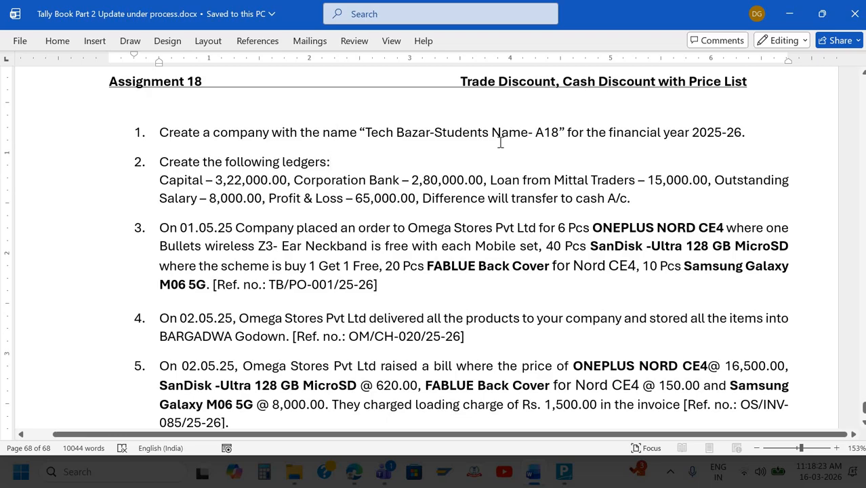
pyautogui.click(365, 132)
pyautogui.moveTo(431, 127); pyautogui.dragTo(428, 127)
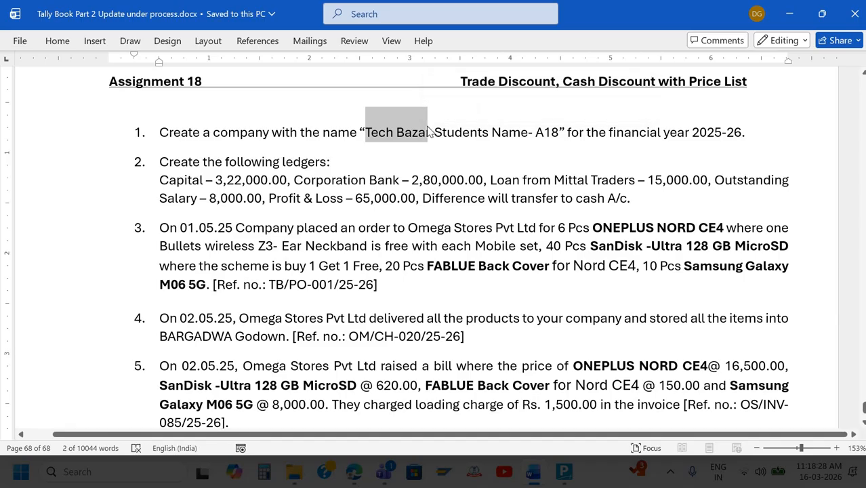
pyautogui.hotkey('ctrl', 'c')
pyautogui.hotkey('alt', 'Tab')
pyautogui.hotkey('ctrl', 'v')
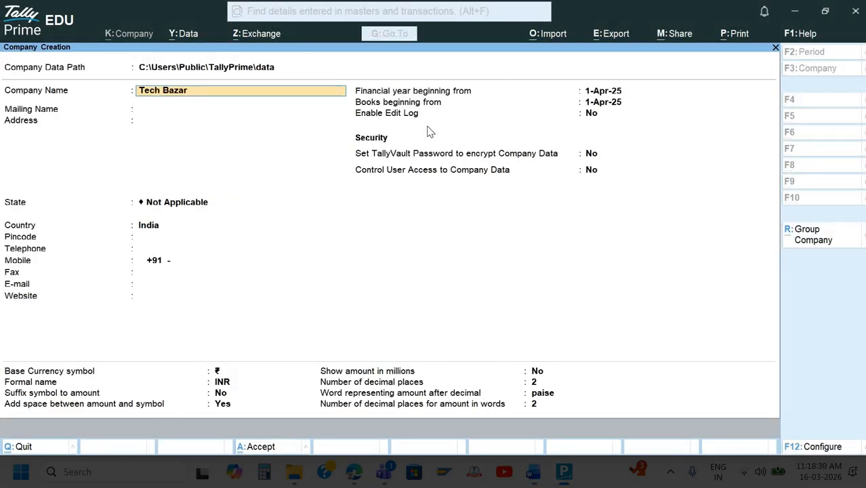
# Step: Complete the company name with the student's first name and A18, using the same text as the mailing name
pyautogui.hotkey('alt', 'Tab')
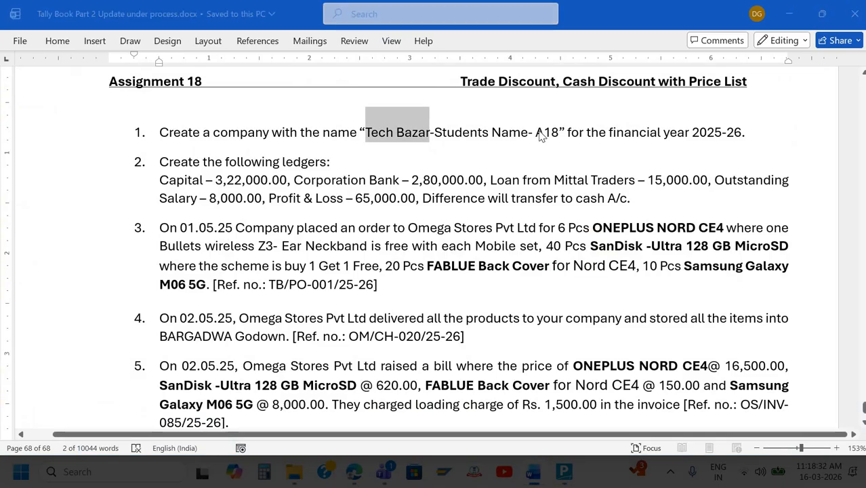
pyautogui.hotkey('alt', 'Tab')
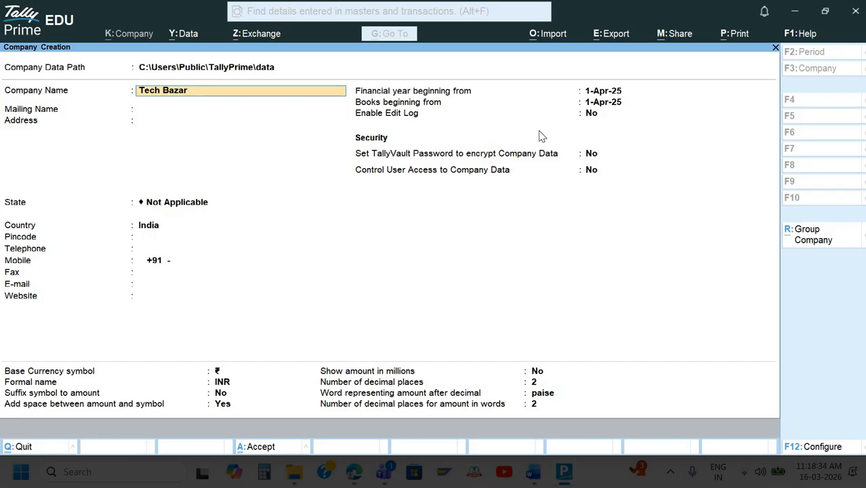
pyautogui.write('Kajal')
pyautogui.hotkey('alt', 'Tab')
pyautogui.hotkey('alt', 'Tab')
pyautogui.press('Return')
pyautogui.press('Return')
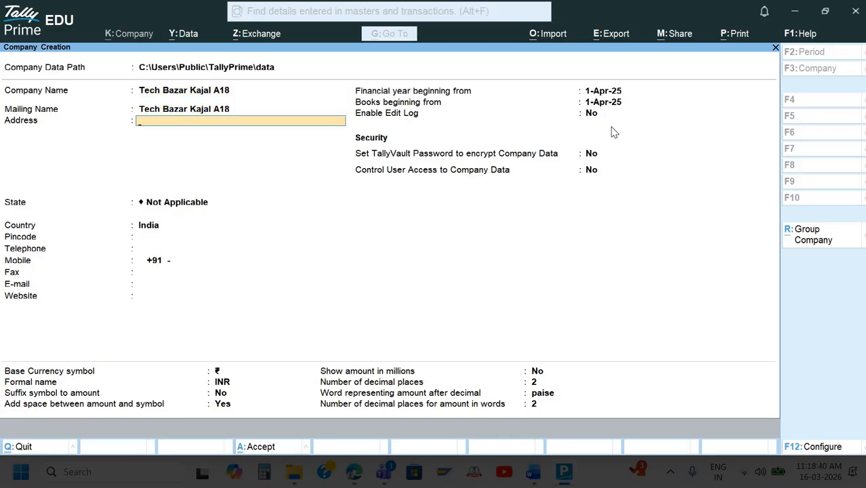
# Step: Leave the address empty, set the company's state to Uttar Pradesh and leave the contact details blank
pyautogui.hotkey('alt', 'Tab')
pyautogui.hotkey('alt', 'Tab')
pyautogui.press('Return')
pyautogui.write('U')
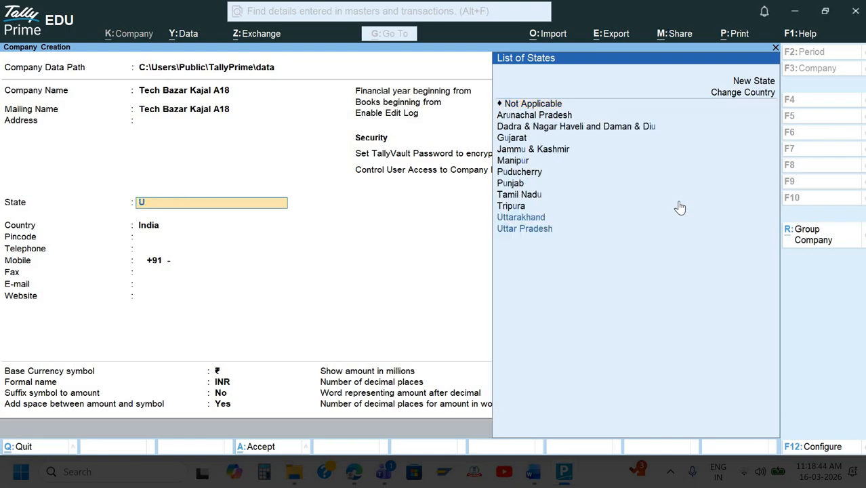
pyautogui.press('Down')
pyautogui.press('Return')
pyautogui.press('Return')
pyautogui.press('Return')
pyautogui.press('Return')
pyautogui.press('Return')
pyautogui.press('Return')
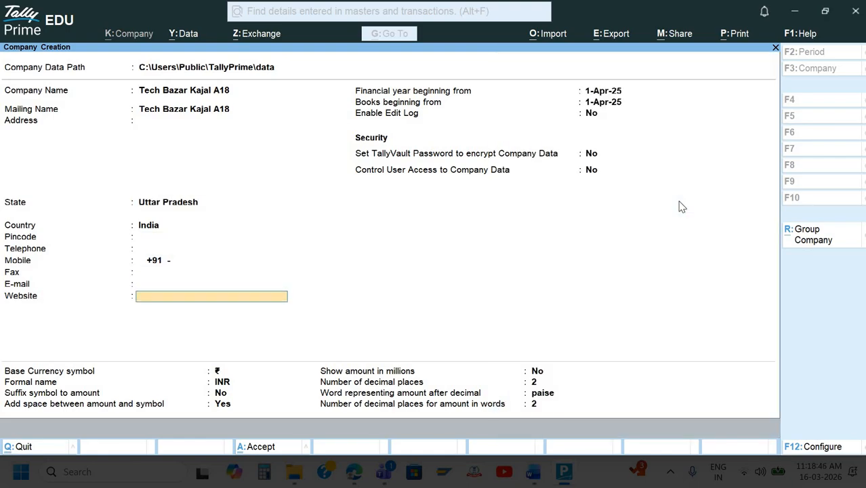
# Step: Check the financial year in the Word assignment, keep 1-Apr-25 as both start dates and save the new company
pyautogui.press('Return')
pyautogui.press('Return')
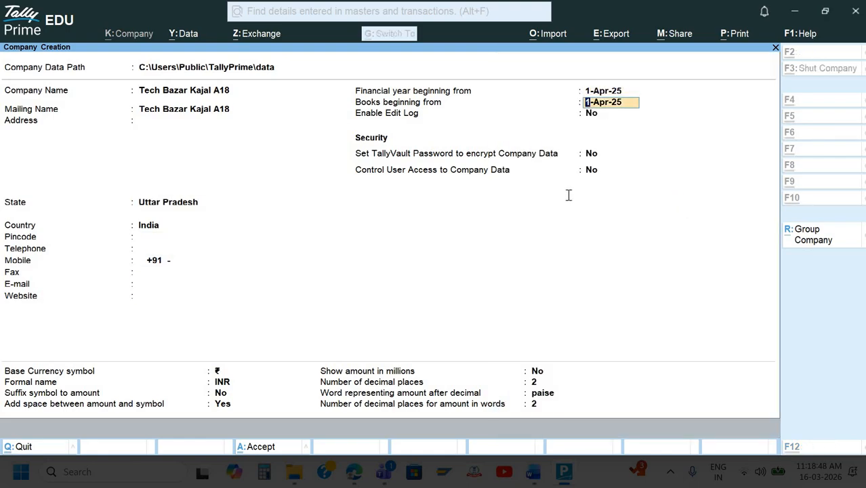
pyautogui.hotkey('alt', 'Tab')
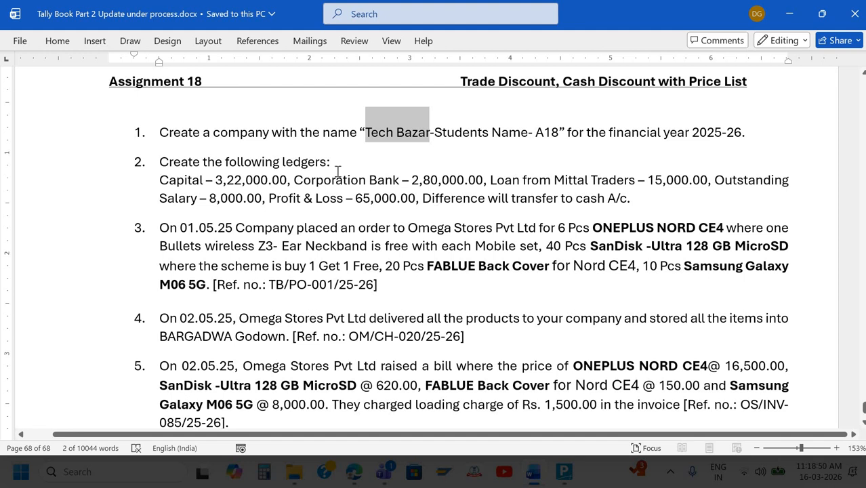
pyautogui.hotkey('alt', 'Tab')
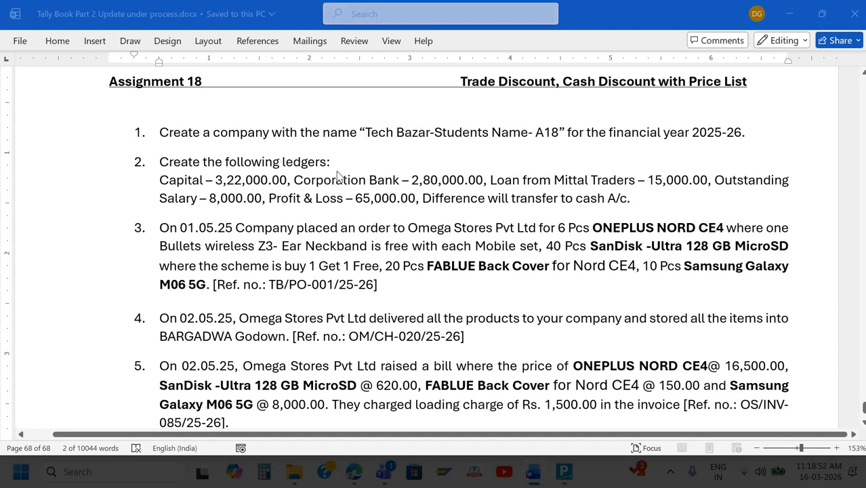
pyautogui.hotkey('alt', 'Tab')
pyautogui.hotkey('alt', 'Tab')
pyautogui.hotkey('alt', 'Tab')
pyautogui.hotkey('alt', 'Tab')
pyautogui.hotkey('alt', 'Tab')
pyautogui.hotkey('alt', 'Tab')
pyautogui.hotkey('alt', 'Tab')
pyautogui.hotkey('alt', 'Tab')
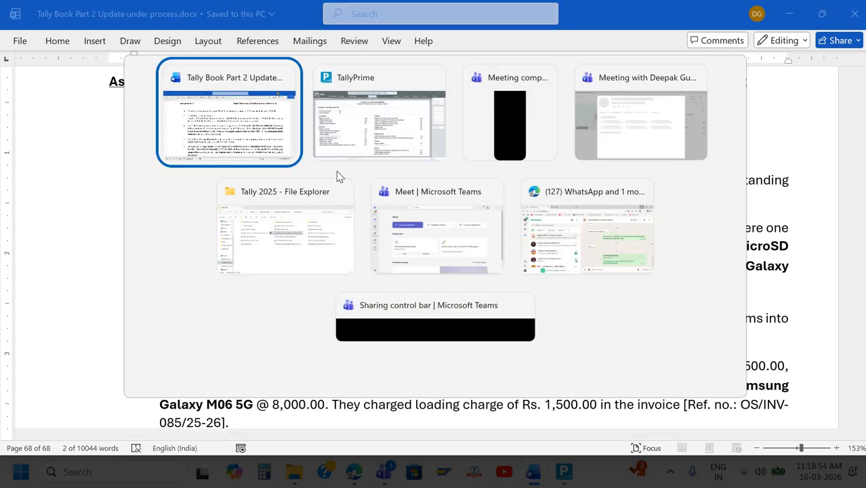
pyautogui.hotkey('alt', 'Tab')
pyautogui.hotkey('alt', 'Tab')
pyautogui.hotkey('alt', 'shift', 'Tab')
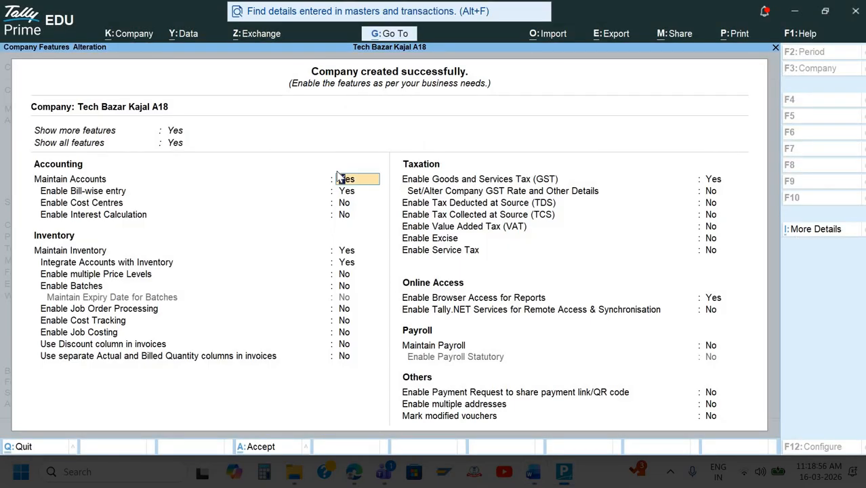
# Step: Review the assignment in Word, disable Goods and Services Tax (GST) in the company features and save them
pyautogui.press('Down')
pyautogui.press('Down')
pyautogui.press('Down')
pyautogui.press('Down')
pyautogui.press('Down')
pyautogui.press('Down')
pyautogui.press('Down')
pyautogui.press('Down')
pyautogui.press('Down')
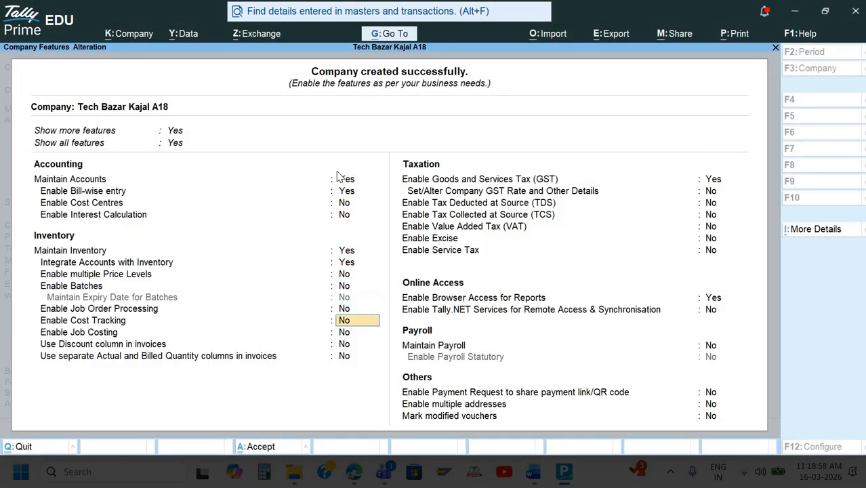
pyautogui.press('Down')
pyautogui.press('Down')
pyautogui.press('Down')
pyautogui.press('Down')
pyautogui.hotkey('alt', 'Tab')
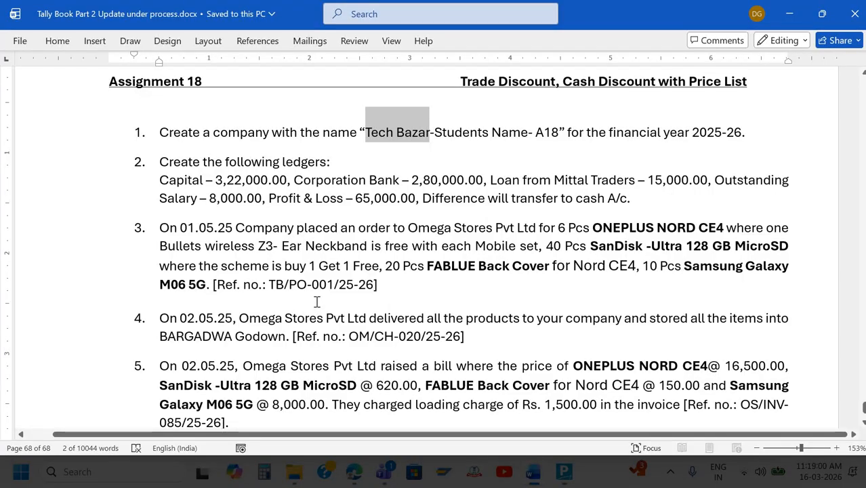
pyautogui.scroll(-4, 317, 302)
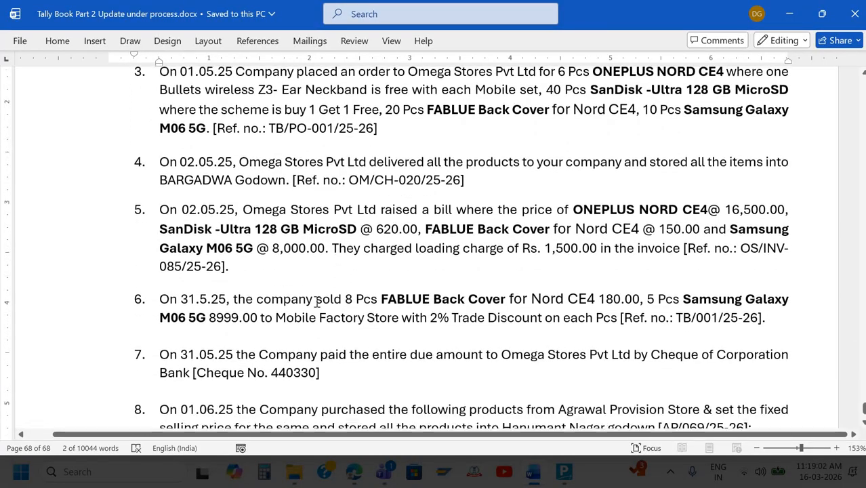
pyautogui.scroll(4, 317, 301)
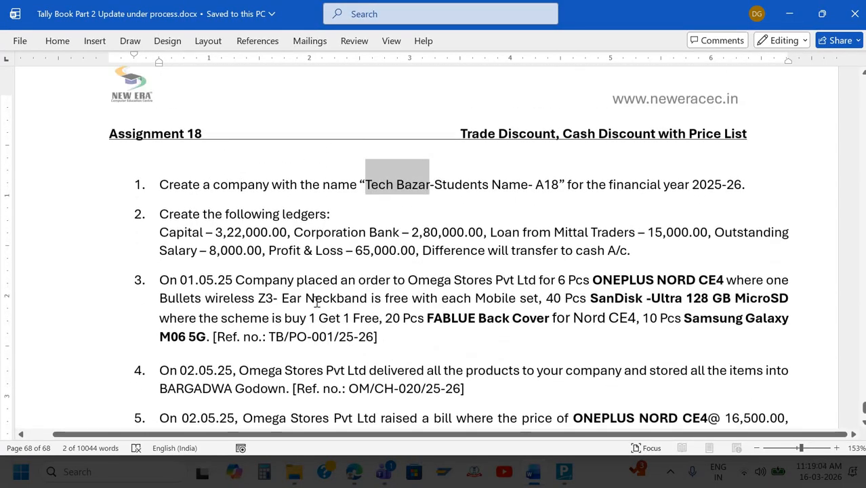
pyautogui.scroll(-1, 317, 301)
pyautogui.scroll(1, 316, 302)
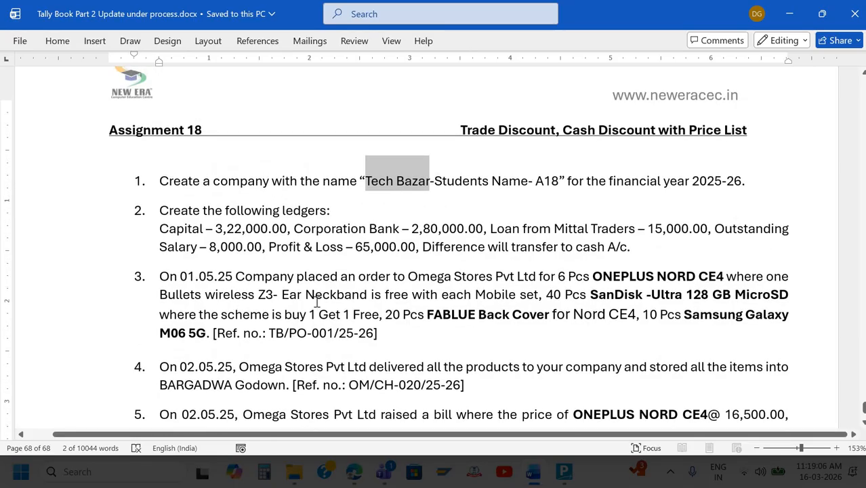
pyautogui.hotkey('alt', 'Tab')
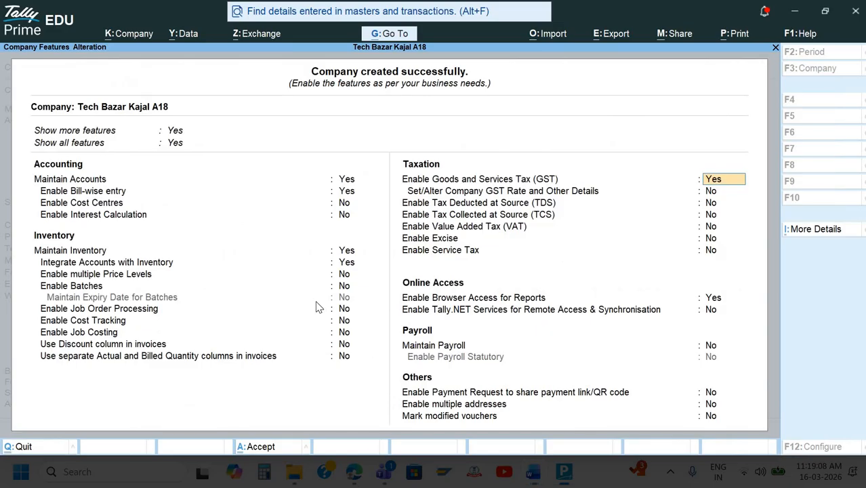
pyautogui.press('Down')
pyautogui.press('Down')
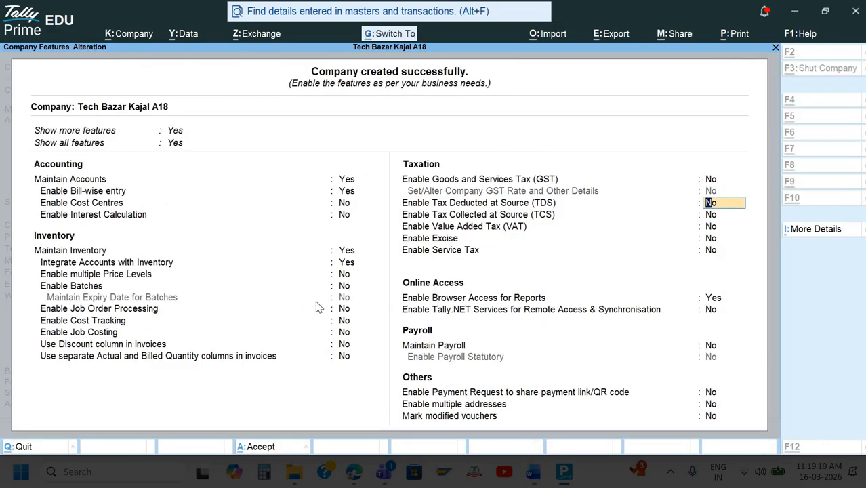
pyautogui.hotkey('ctrl', 'a')
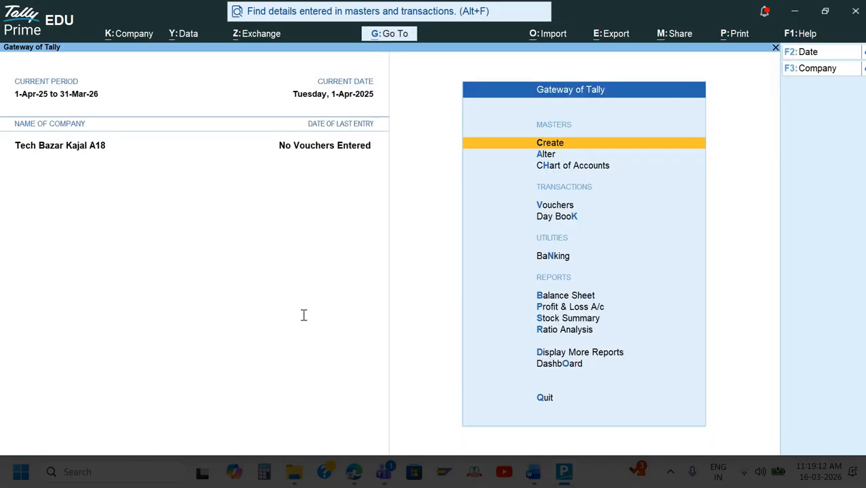
# Step: Open the ledger list in the Chart of Accounts and bring up multi-ledger alteration for All Items
pyautogui.hotkey('alt', 'Tab')
pyautogui.hotkey('alt', 'Tab')
pyautogui.press('Down')
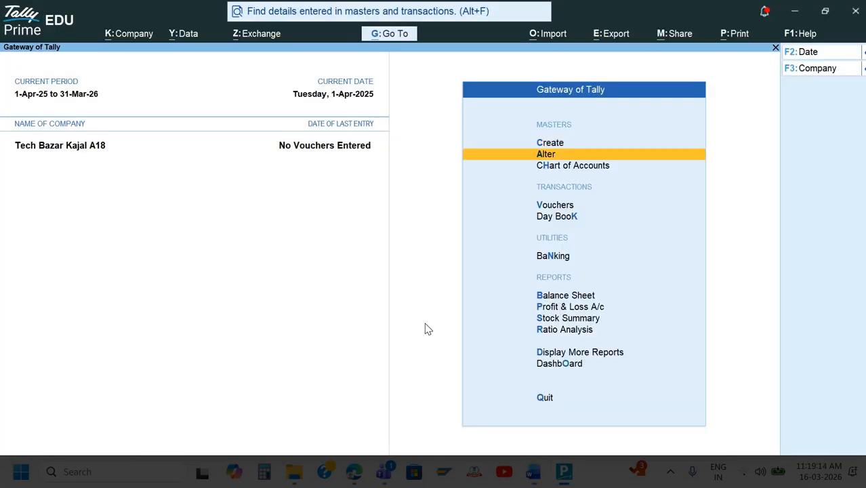
pyautogui.press('Down')
pyautogui.press('Return')
pyautogui.press('Down')
pyautogui.press('Up')
pyautogui.press('Return')
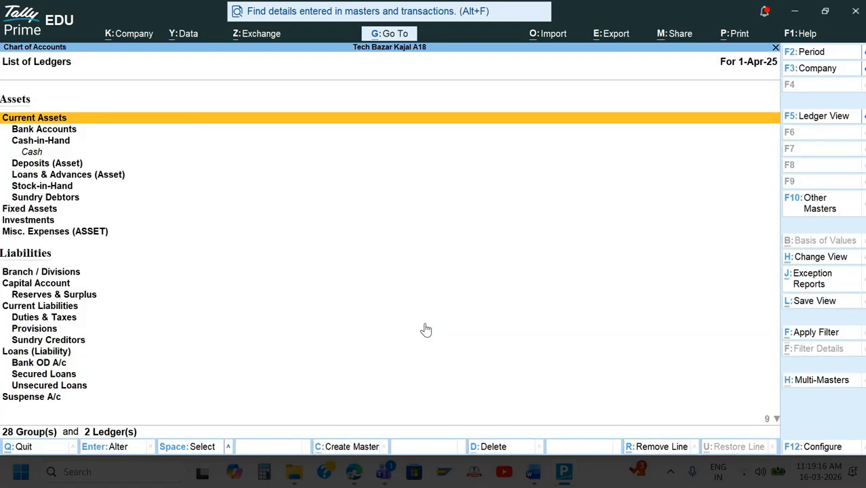
pyautogui.hotkey('alt', 'h')
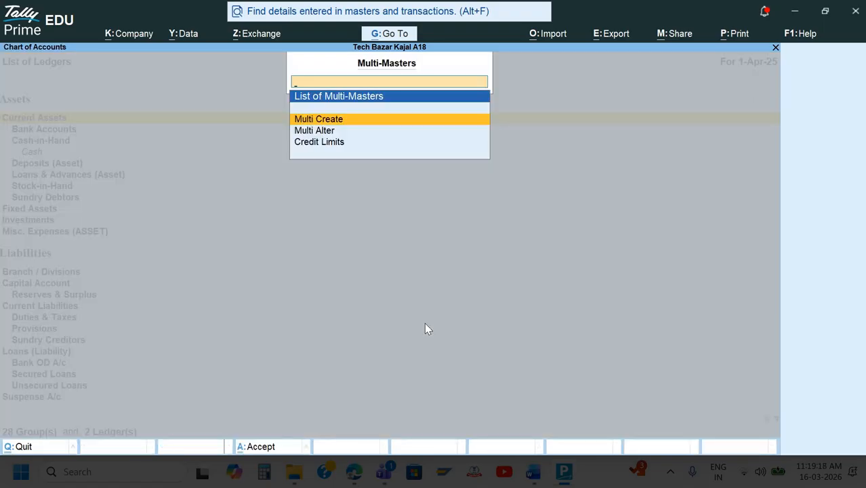
pyautogui.press('Down')
pyautogui.press('Return')
pyautogui.press('Return')
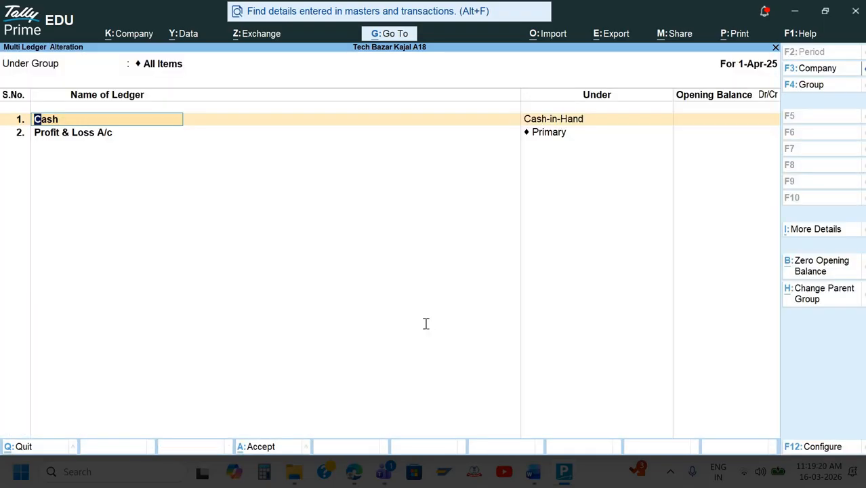
# Step: Look up the Profit & Loss amount in the Word assignment and enter 65000 as the Profit & Loss A/c opening balance
pyautogui.press('Return')
pyautogui.press('Return')
pyautogui.hotkey('alt', 'Tab')
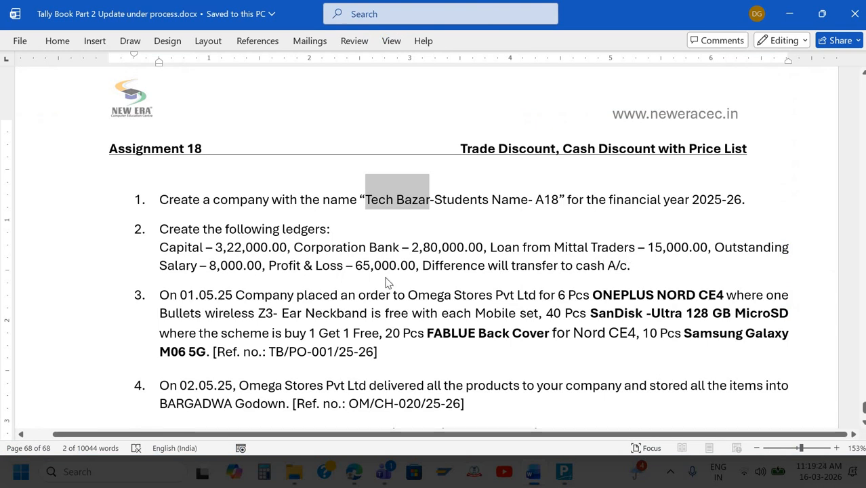
pyautogui.hotkey('alt', 'Tab')
pyautogui.press('Return')
pyautogui.press('Return')
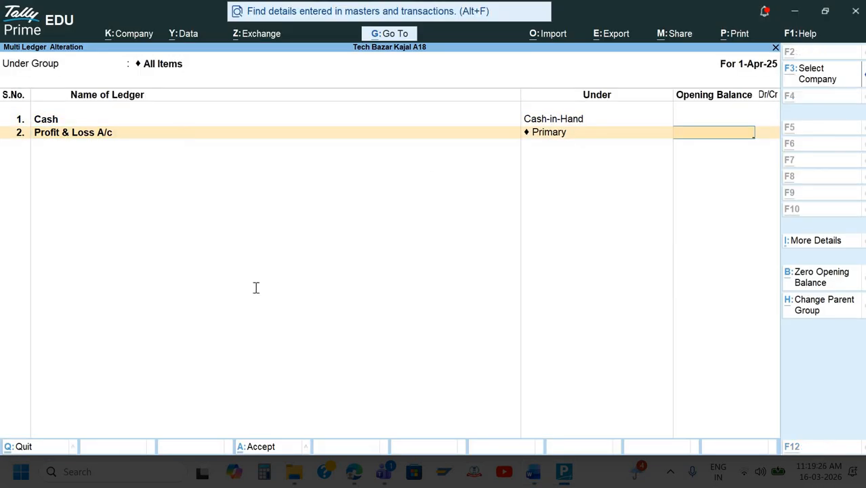
pyautogui.hotkey('alt', 'Tab')
pyautogui.hotkey('alt', 'Tab')
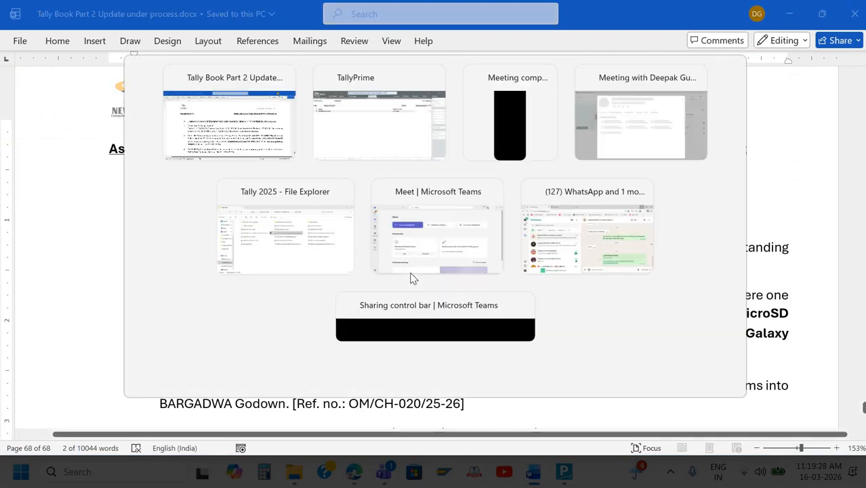
pyautogui.write('65000')
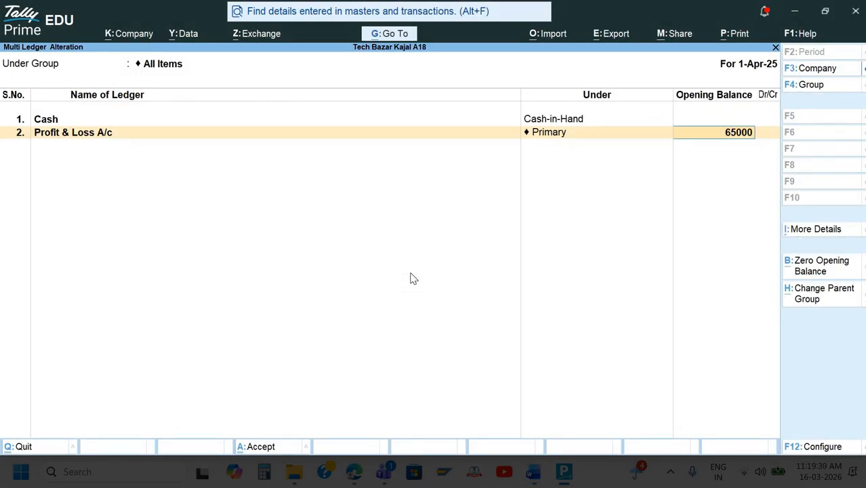
pyautogui.press('Return')
pyautogui.hotkey('alt', 'Tab')
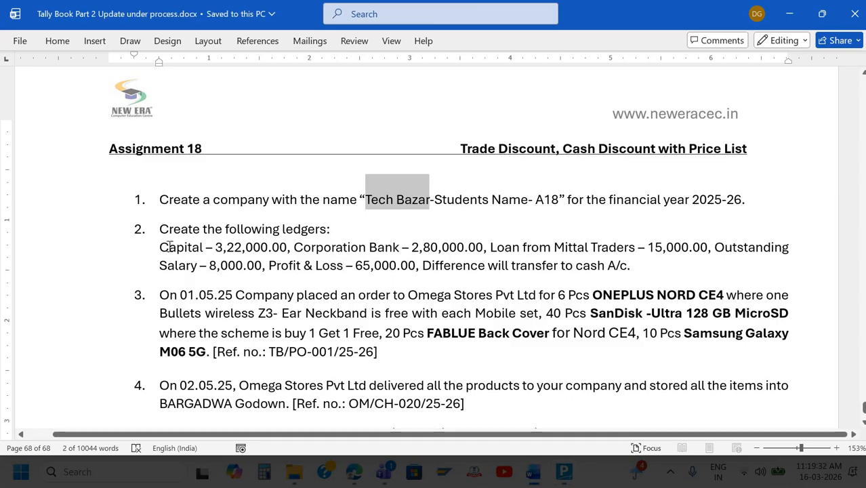
# Step: Copy the ledger name Capital from the Word assignment and add it in TallyPrime under the Capital Account group
pyautogui.moveTo(160, 246); pyautogui.dragTo(204, 247)
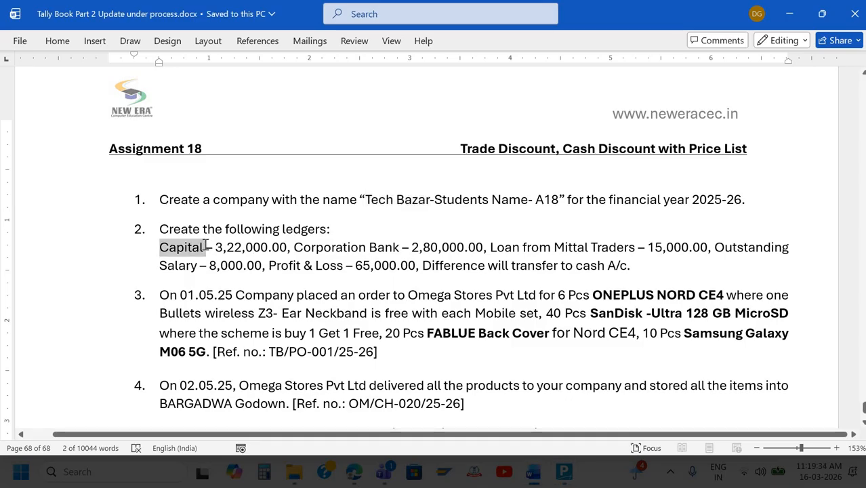
pyautogui.hotkey('ctrl', 'c')
pyautogui.hotkey('alt', 'Tab')
pyautogui.hotkey('ctrl', 'alt', 'v')
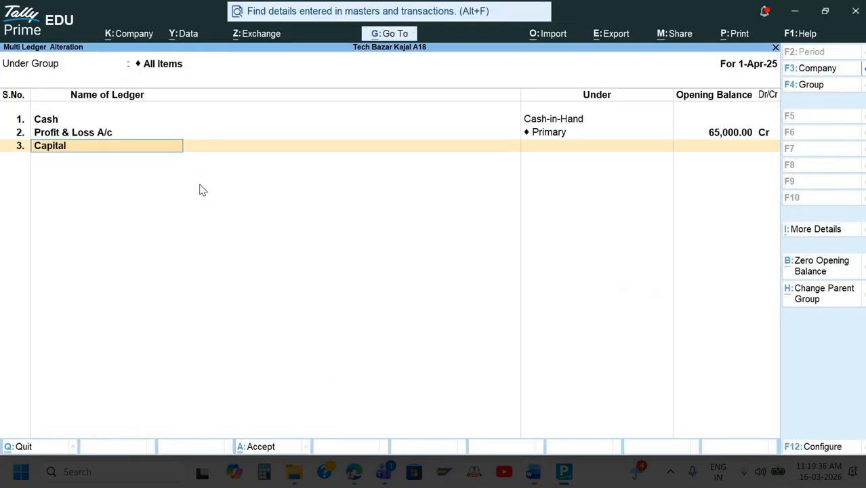
pyautogui.press('Return')
pyautogui.write('Capi')
pyautogui.press('Return')
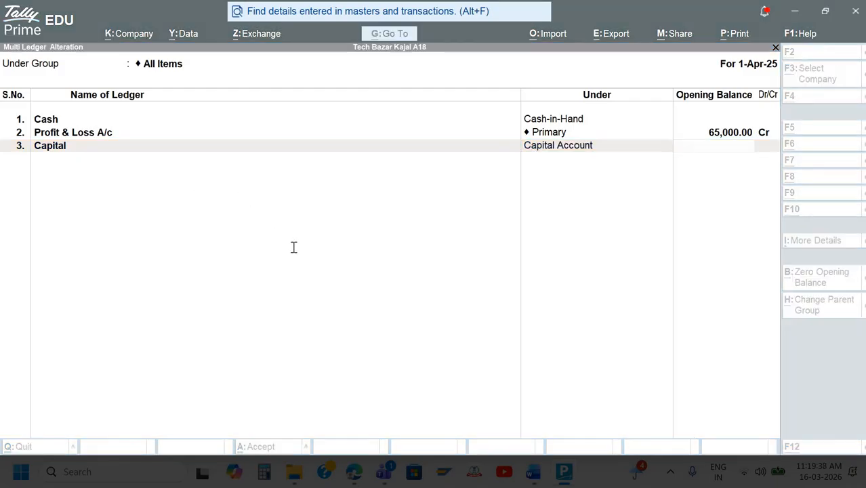
# Step: Check the capital amount in the Word assignment and enter 3,22,000 as the Capital ledger's opening balance
pyautogui.hotkey('alt', 'Tab')
pyautogui.hotkey('alt', 'Tab')
pyautogui.write('3422')
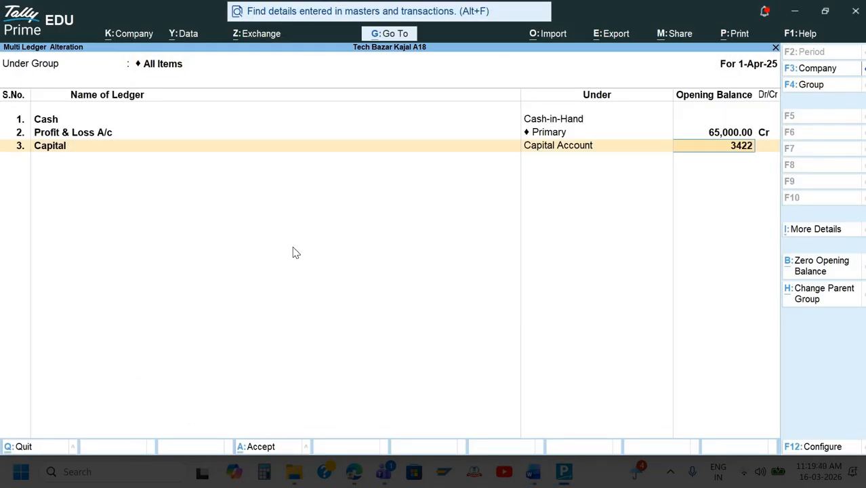
pyautogui.press('BackSpace')
pyautogui.press('BackSpace')
pyautogui.press('BackSpace')
pyautogui.write('2,000')
pyautogui.press('Return')
# Step: Copy the ledger name Corporation Bank from the Word assignment and add it in TallyPrime under Bank Accounts
pyautogui.hotkey('alt', 'Tab')
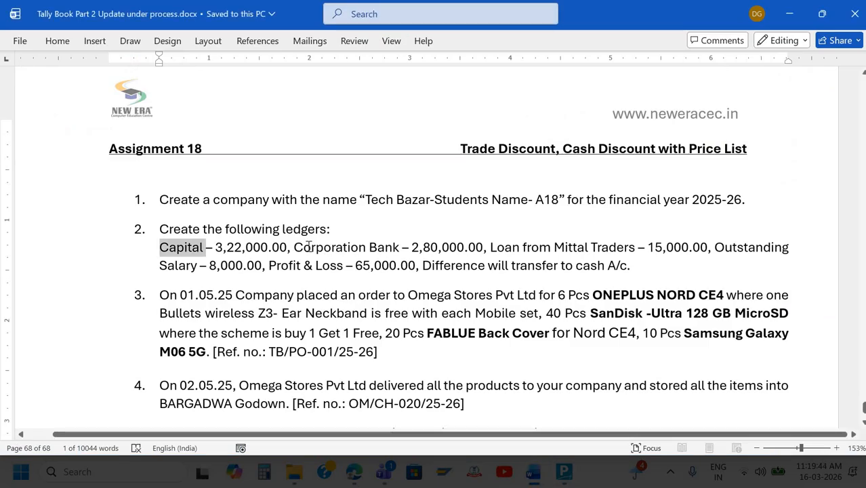
pyautogui.moveTo(293, 248); pyautogui.dragTo(401, 252)
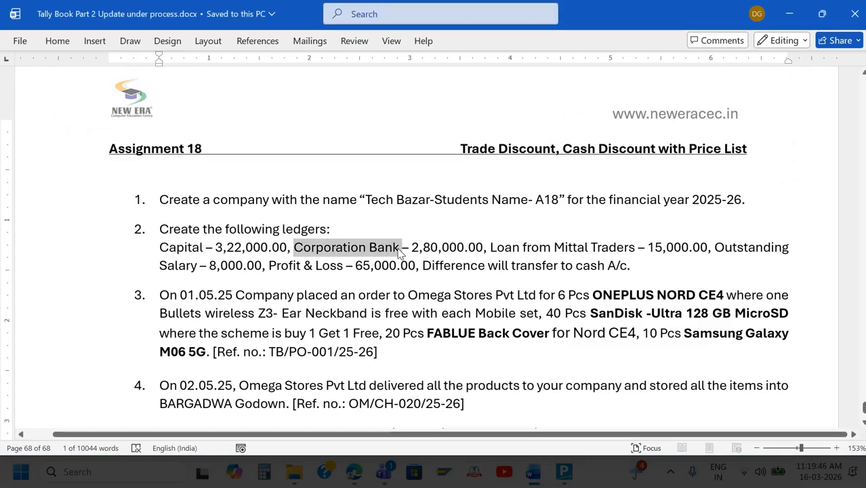
pyautogui.hotkey('ctrl', 'c')
pyautogui.hotkey('alt', 'Tab')
pyautogui.hotkey('ctrl', 'alt', 'v')
pyautogui.press('Return')
pyautogui.write('Ba')
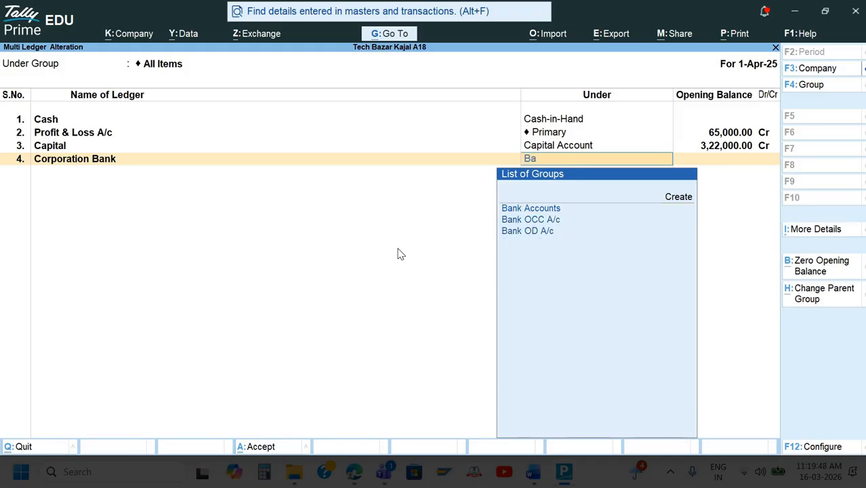
pyautogui.press('Return')
# Step: Check the bank amount in the Word assignment and enter 2,80,000 as Corporation Bank's opening balance
pyautogui.write('28')
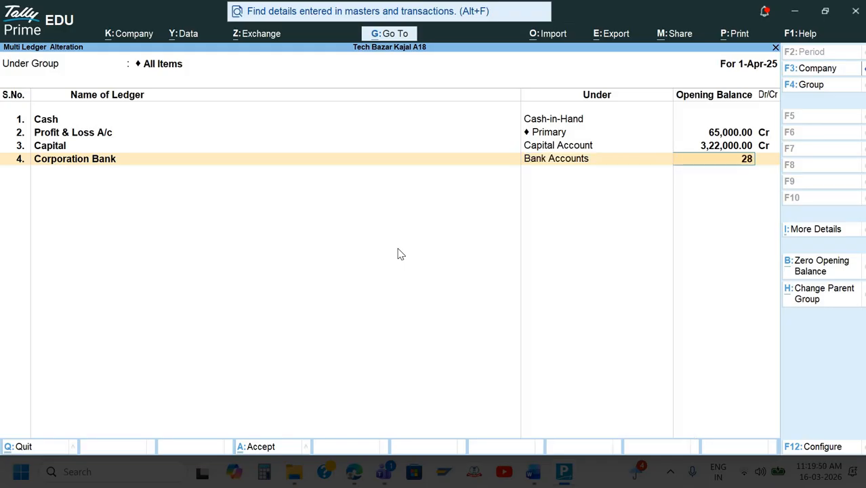
pyautogui.hotkey('alt', 'Tab')
pyautogui.hotkey('alt', 'Tab')
pyautogui.write('80,000')
pyautogui.press('Return')
pyautogui.press('Return')
# Step: Copy the ledger name Loan from Mittal Traders from the Word assignment and add it in TallyPrime under Unsecured Loans
pyautogui.hotkey('alt', 'Tab')
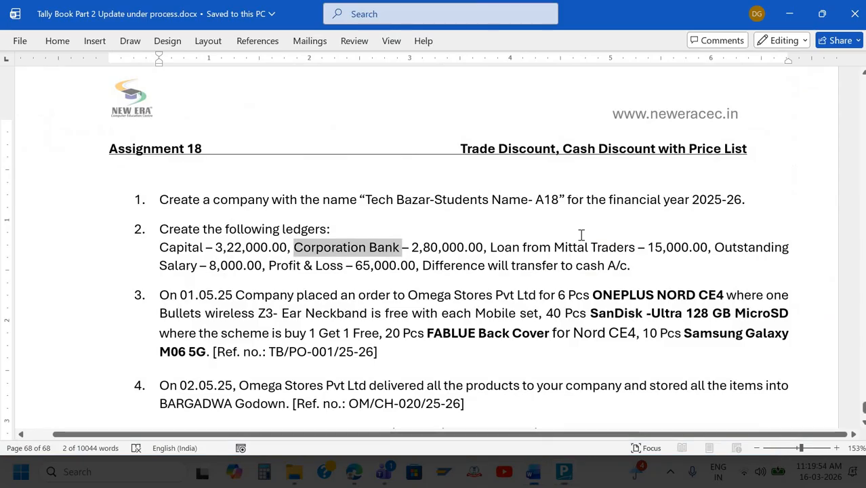
pyautogui.moveTo(492, 248); pyautogui.dragTo(622, 252)
pyautogui.hotkey('alt', 'Tab')
pyautogui.hotkey('ctrl', 'alt', 'v')
pyautogui.press('Return')
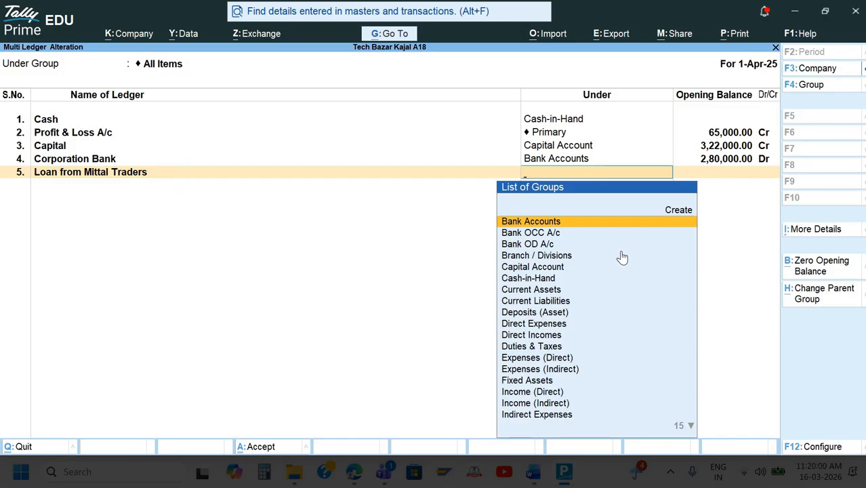
pyautogui.write('un')
pyautogui.press('Return')
# Step: Look up the loan amount in the Word assignment and enter 15000 as the Loan from Mittal Traders opening balance
pyautogui.hotkey('alt', 'Tab')
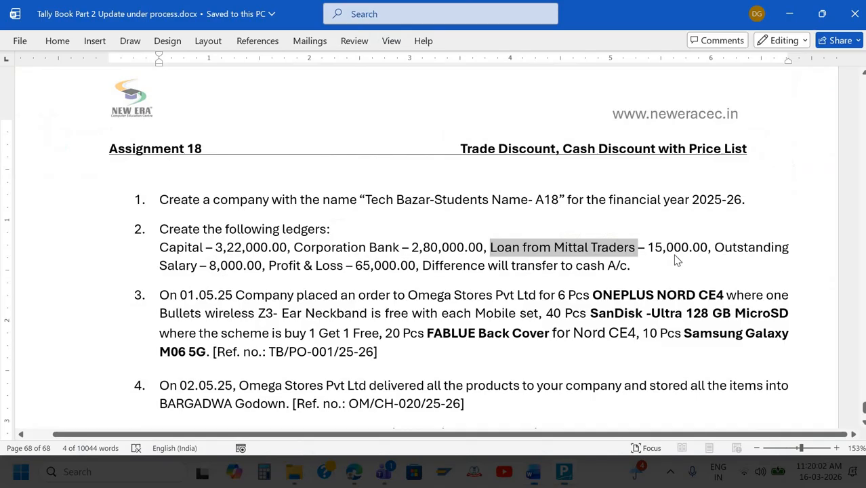
pyautogui.hotkey('alt', 'Tab')
pyautogui.write('15000')
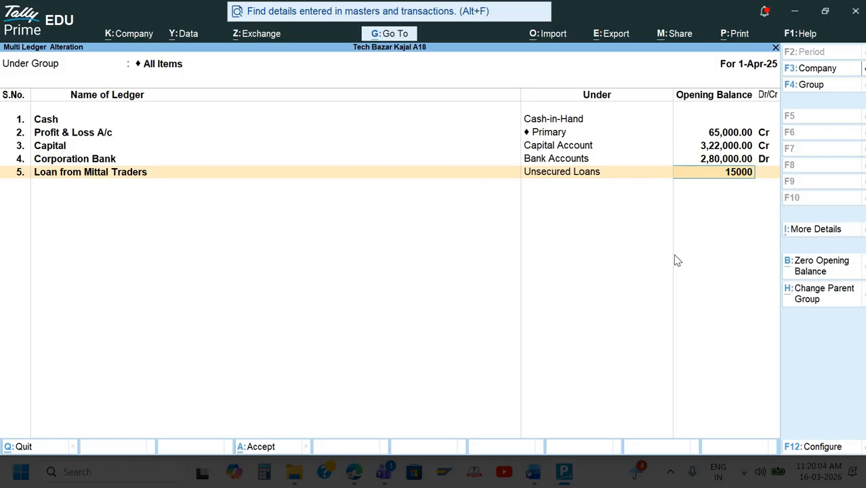
pyautogui.press('Return')
pyautogui.press('Return')
# Step: Copy the ledger name Outstanding Salary from the Word assignment and add it in TallyPrime under Current Liabilities
pyautogui.hotkey('alt', 'Tab')
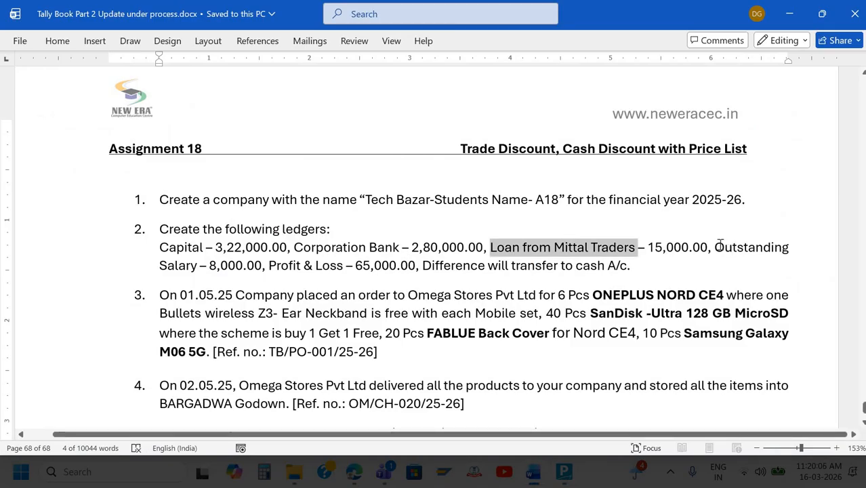
pyautogui.moveTo(714, 247); pyautogui.dragTo(199, 275)
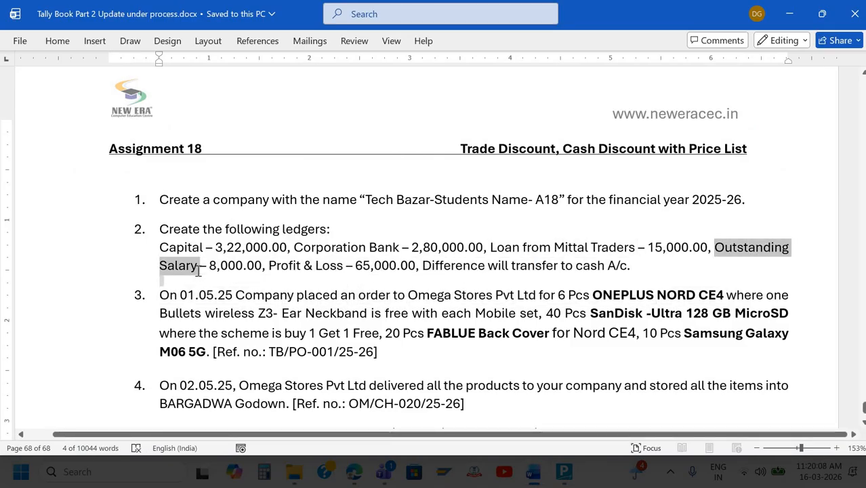
pyautogui.hotkey('ctrl', 'c')
pyautogui.hotkey('alt', 'Tab')
pyautogui.hotkey('ctrl', 'alt', 'v')
pyautogui.press('Return')
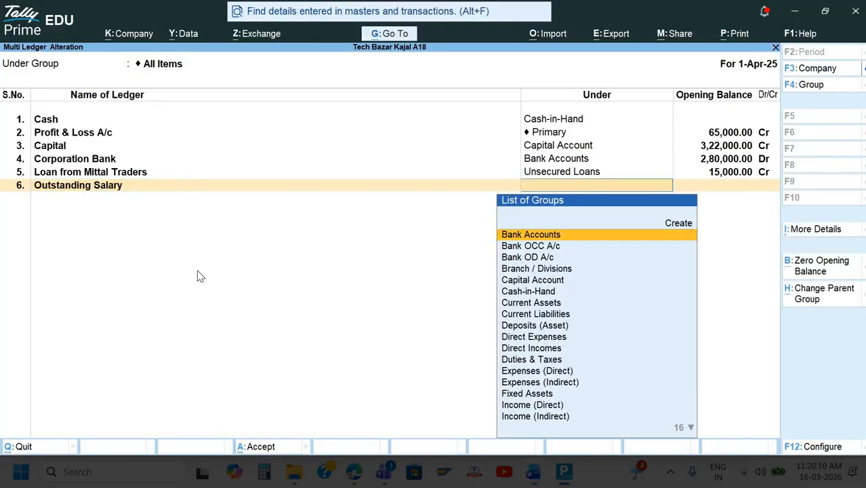
pyautogui.write('Cu')
pyautogui.press('Down')
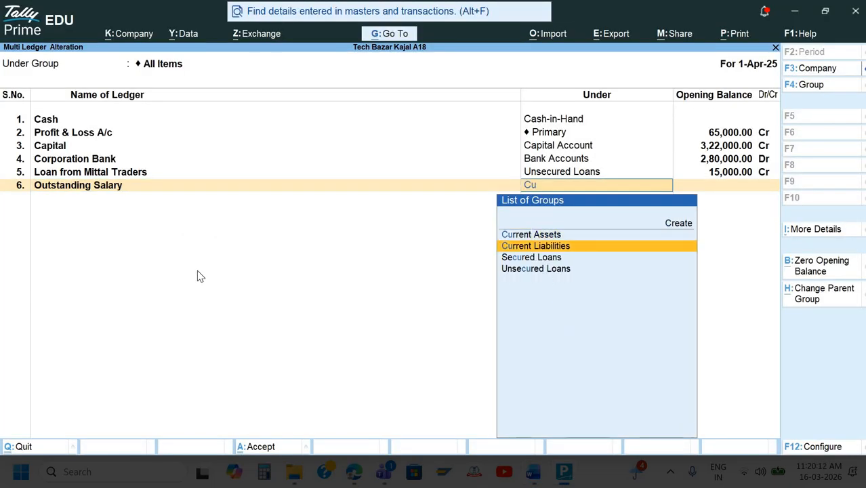
pyautogui.press('Return')
# Step: Look up the salary amount in the Word assignment and enter 8,000 as the Outstanding Salary opening balance
pyautogui.hotkey('alt', 'Tab')
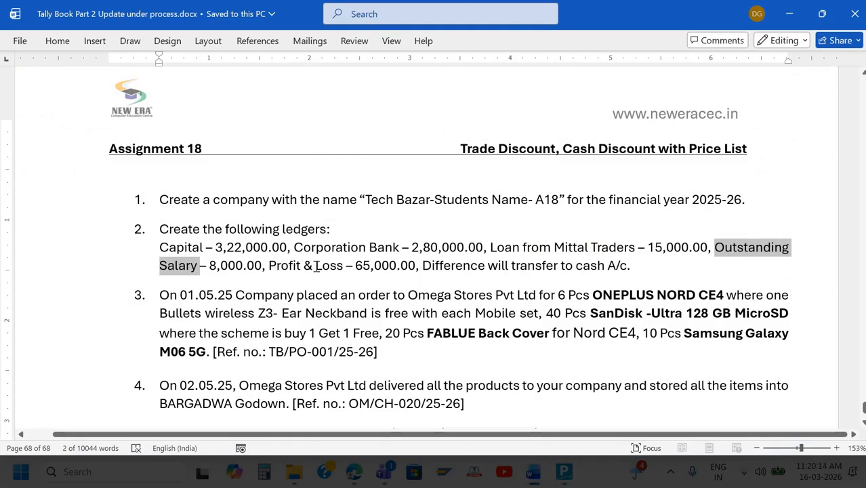
pyautogui.hotkey('alt', 'Tab')
pyautogui.write('800')
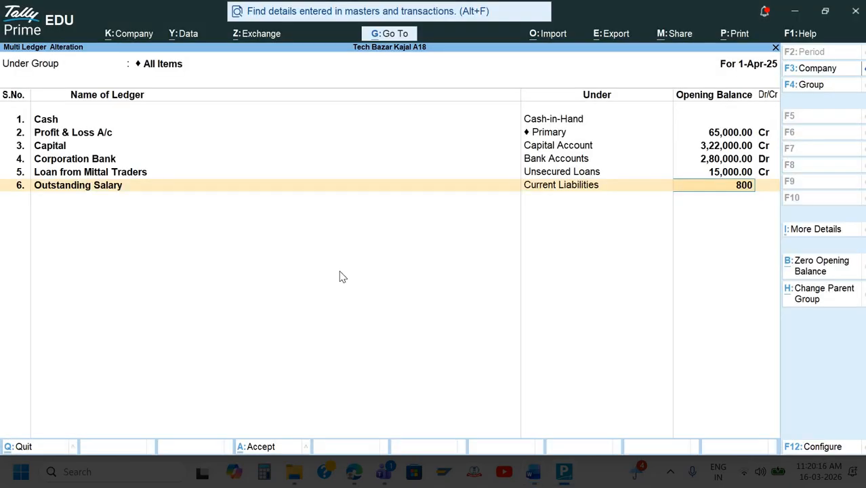
pyautogui.press('Return')
# Step: Check the ledger instructions in Word once more, save the multi-ledger alteration and return to the Gateway of Tally
pyautogui.hotkey('alt', 'Tab')
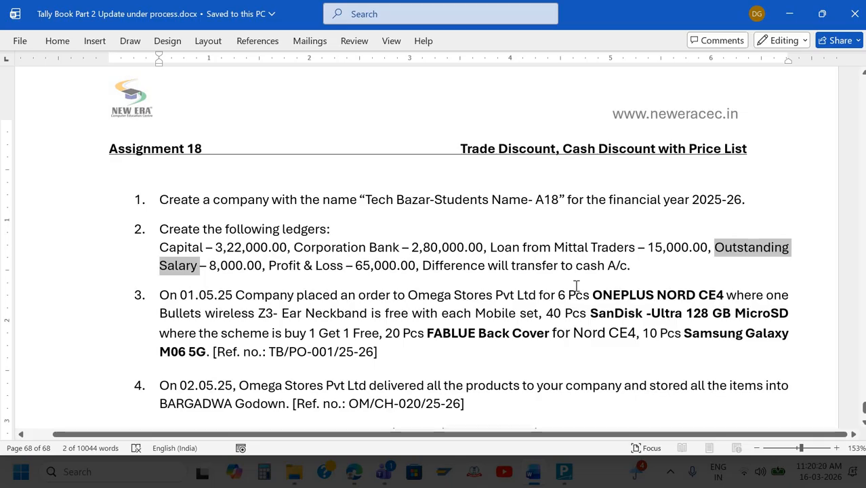
pyautogui.hotkey('alt', 'Tab')
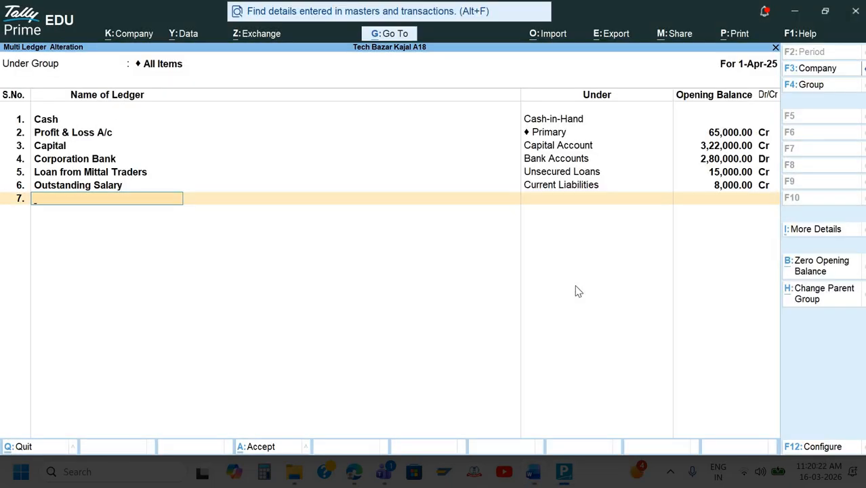
pyautogui.press('Return')
pyautogui.press('Return')
pyautogui.press('Escape')
pyautogui.press('Escape')
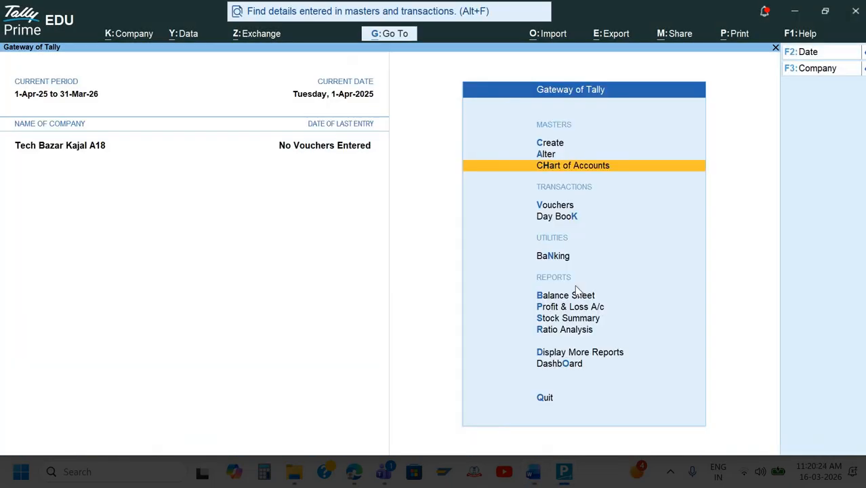
# Step: Open the Cash ledger for alteration from the accounting masters
pyautogui.press('Up')
pyautogui.press('Up')
pyautogui.press('Down')
pyautogui.press('Return')
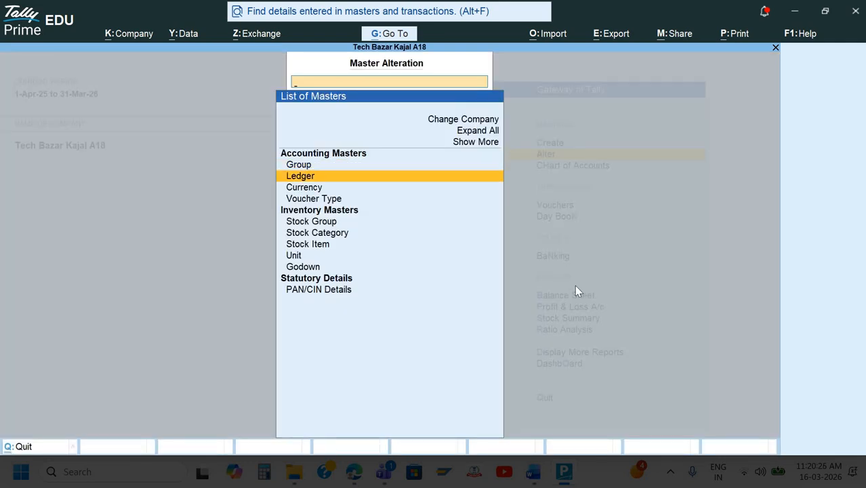
pyautogui.press('Return')
pyautogui.press('Down')
pyautogui.press('Return')
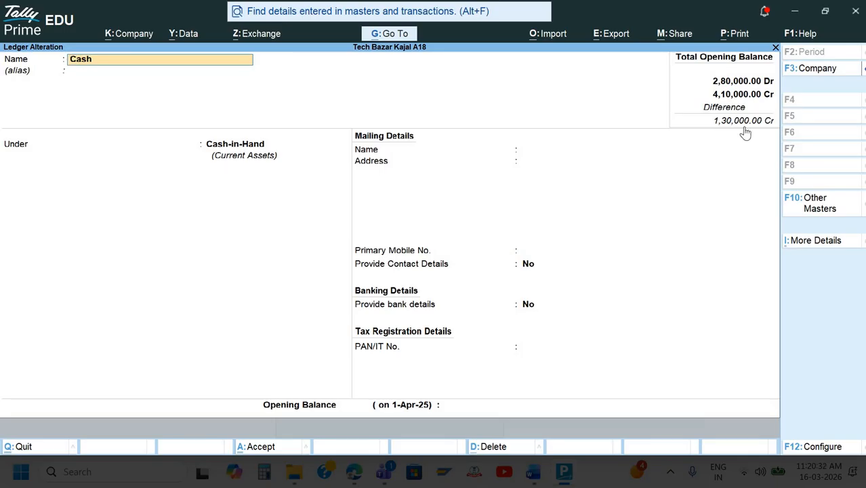
# Step: Set the Cash ledger's opening balance to 130000 Dr, save it and return to the Gateway of Tally
pyautogui.press('Return')
pyautogui.press('Return')
pyautogui.press('Return')
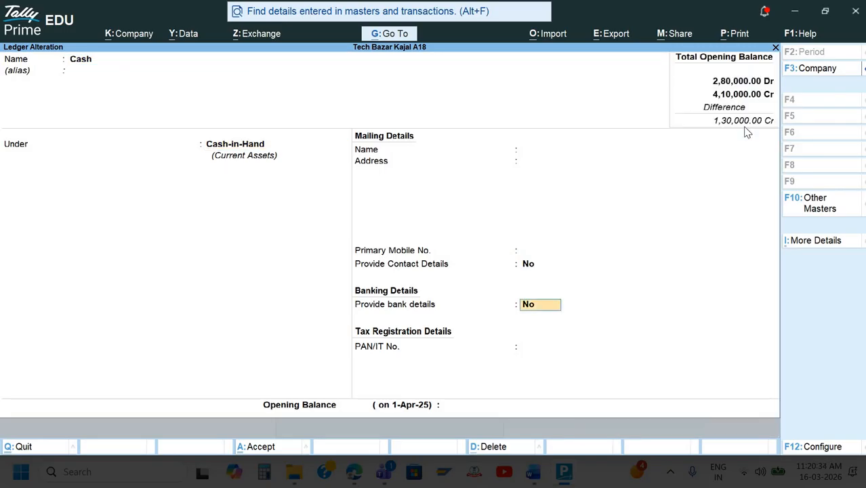
pyautogui.press('Return')
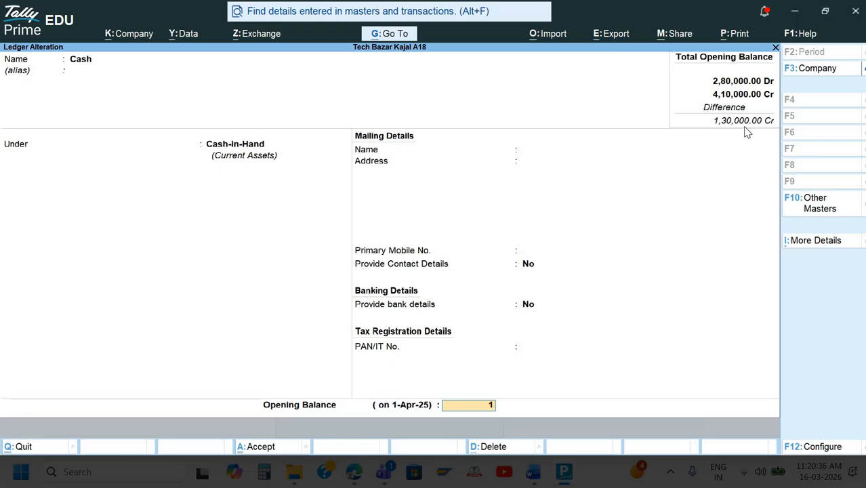
pyautogui.write('130000')
pyautogui.press('Return')
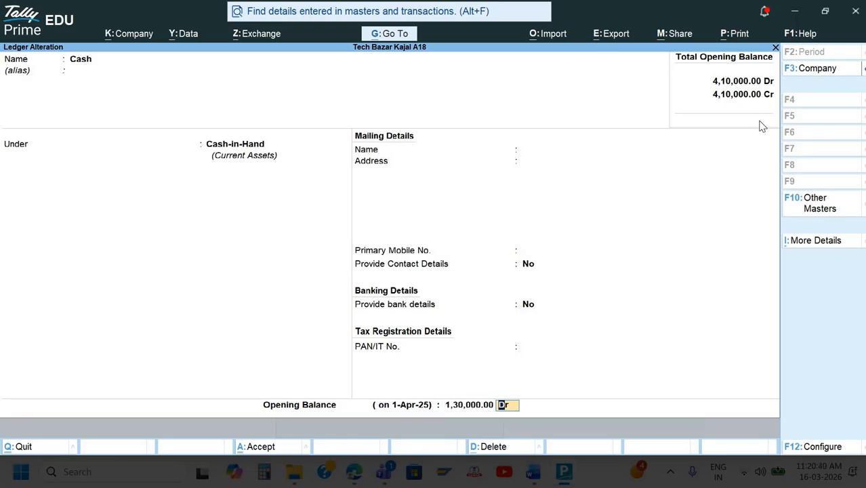
pyautogui.press('Return')
pyautogui.press('Return')
pyautogui.press('Escape')
pyautogui.press('Escape')
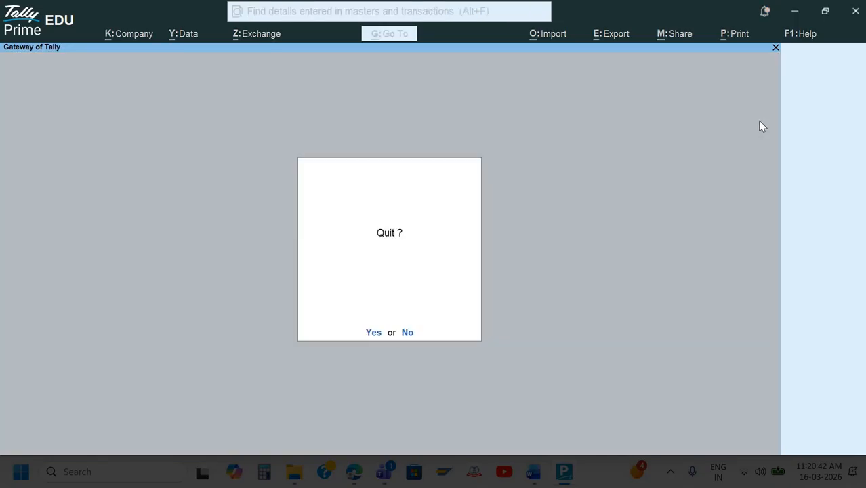
pyautogui.press('Escape')
# Step: Read the order task in the Word assignment, open voucher entry in TallyPrime and show the inactive voucher types
pyautogui.hotkey('alt', 'Tab')
pyautogui.scroll(-3, 635, 151)
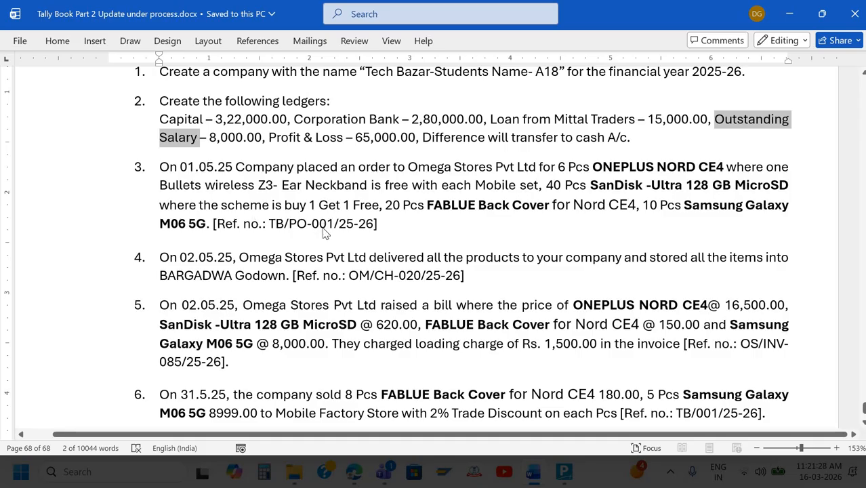
pyautogui.hotkey('alt', 'Tab')
pyautogui.press('Down')
pyautogui.press('Down')
pyautogui.press('Down')
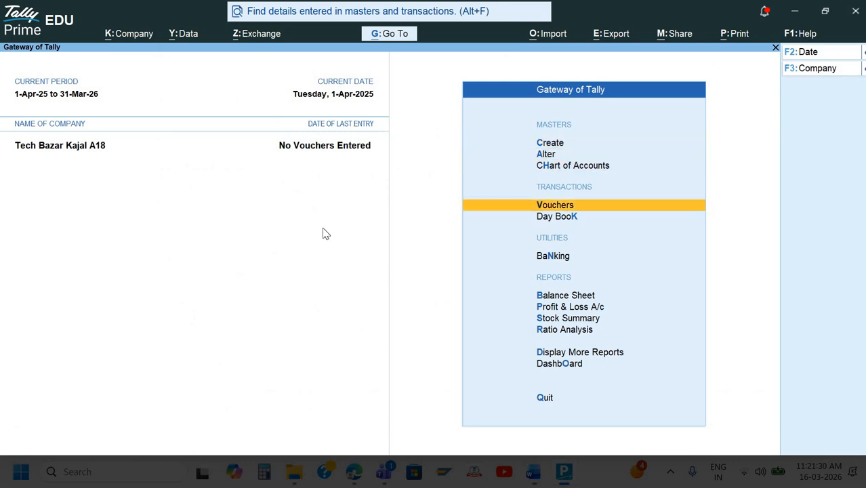
pyautogui.press('Return')
pyautogui.press('F10')
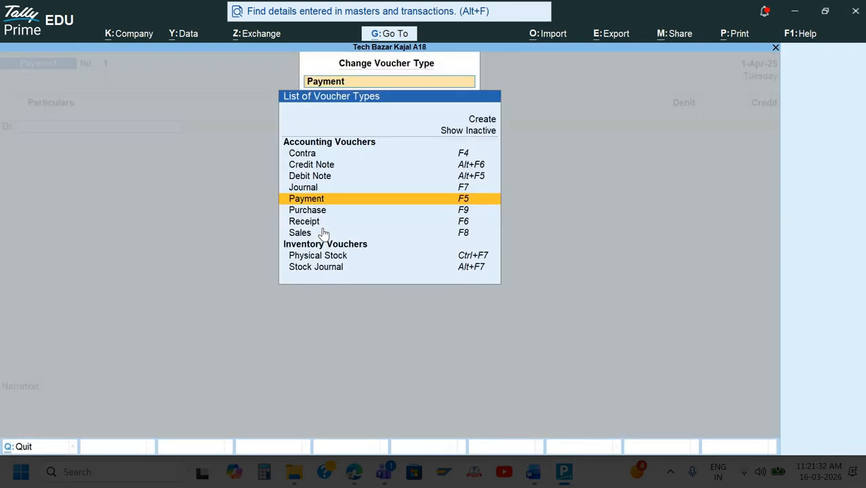
pyautogui.press('Up')
pyautogui.press('Up')
pyautogui.press('Up')
pyautogui.press('Up')
pyautogui.press('Up')
pyautogui.press('Up')
pyautogui.press('Return')
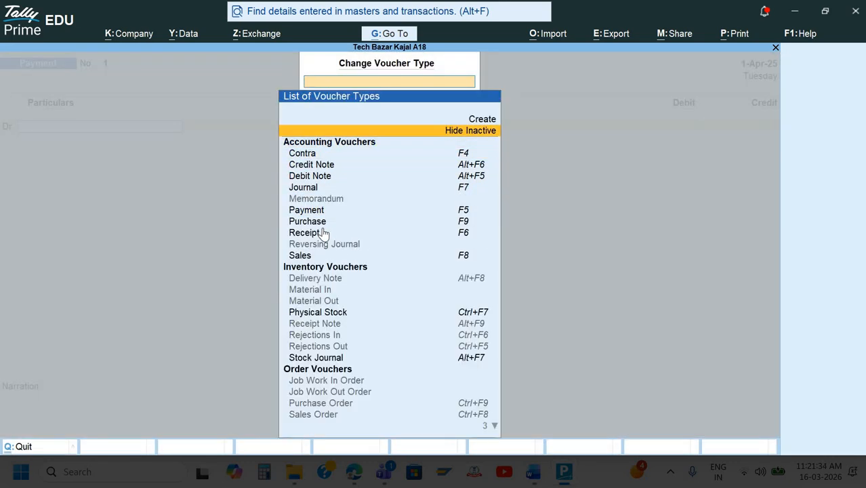
# Step: Choose the inactive Purchase Order voucher type, activate it and open a new purchase order
pyautogui.press('Down')
pyautogui.press('Down')
pyautogui.press('Down')
pyautogui.press('Down')
pyautogui.press('Down')
pyautogui.press('Down')
pyautogui.press('Down')
pyautogui.press('Down')
pyautogui.press('Down')
pyautogui.press('Down')
pyautogui.press('Down')
pyautogui.press('Down')
pyautogui.press('Down')
pyautogui.press('Down')
pyautogui.press('Down')
pyautogui.press('Down')
pyautogui.press('Down')
pyautogui.press('Down')
pyautogui.press('Down')
pyautogui.press('Down')
pyautogui.press('Down')
pyautogui.press('Up')
pyautogui.press('Up')
pyautogui.press('Up')
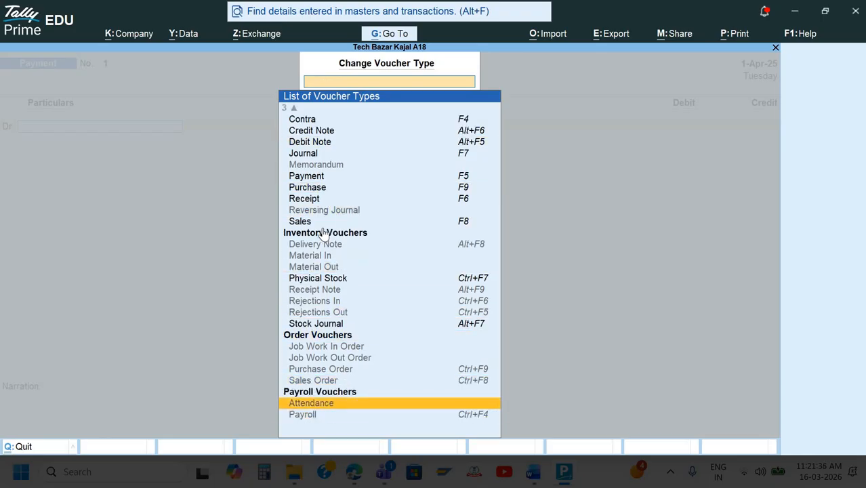
pyautogui.press('Return')
pyautogui.press('y')
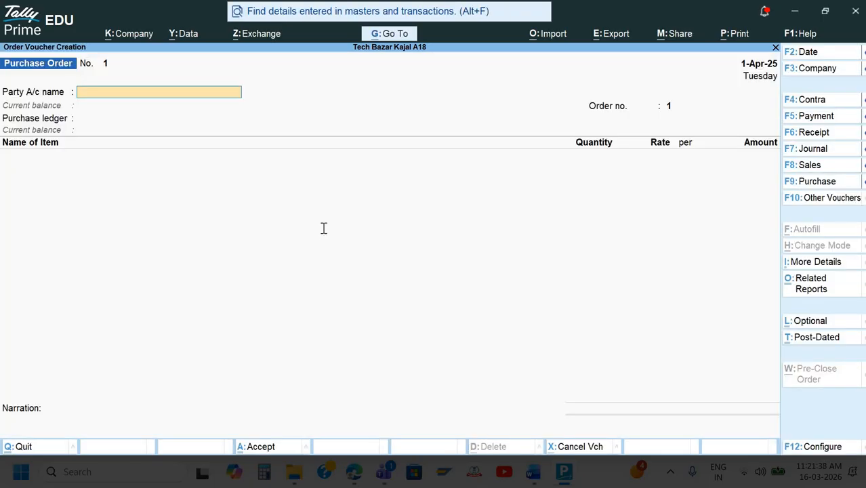
# Step: Copy the supplier name Omega Stores Pvt Ltd from the order task in the Word assignment and return to TallyPrime
pyautogui.hotkey('alt', 'Tab')
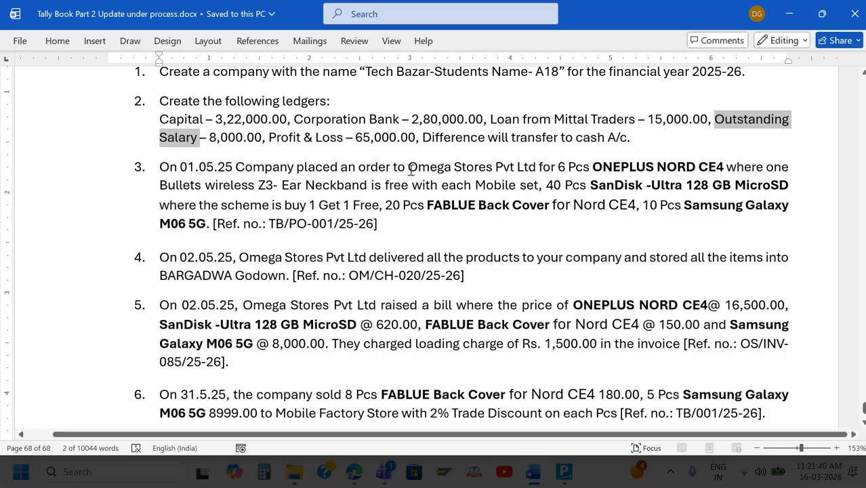
pyautogui.moveTo(408, 170); pyautogui.dragTo(536, 168)
pyautogui.hotkey('ctrl', 'c')
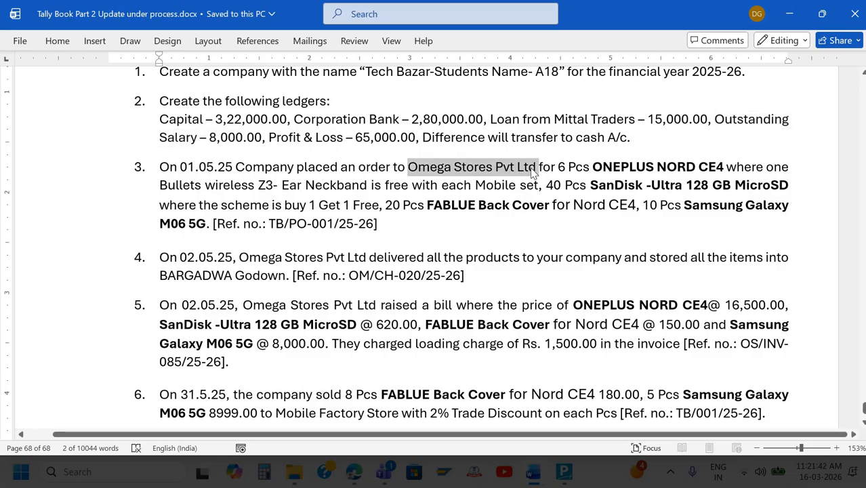
pyautogui.hotkey('alt', 'Tab')
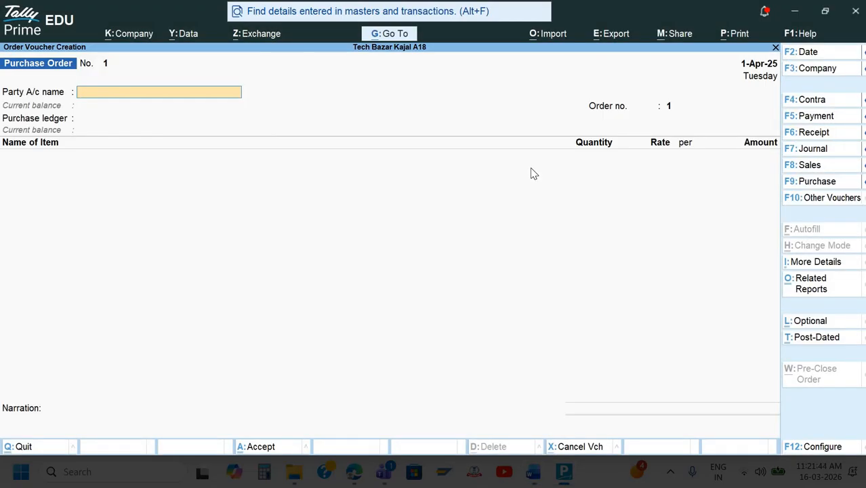
# Step: Set the purchase order's voucher date to 1-5
pyautogui.press('F2')
pyautogui.write('10')
pyautogui.press('BackSpace')
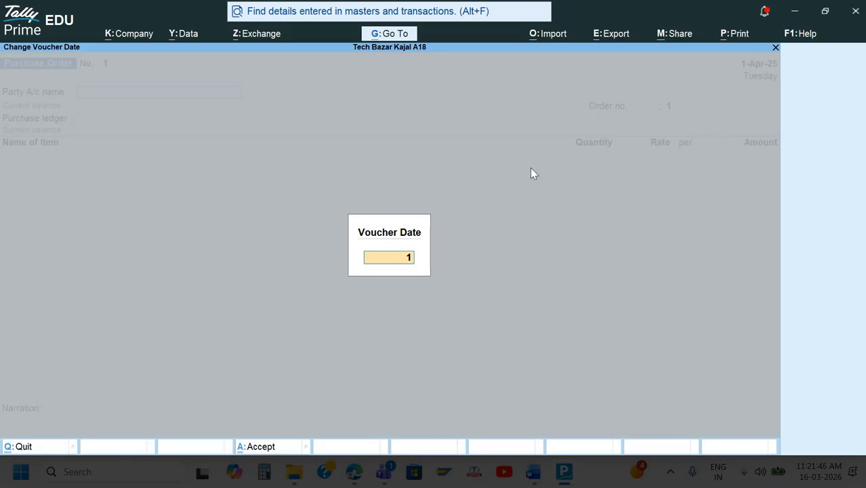
pyautogui.write('-5')
pyautogui.press('Return')
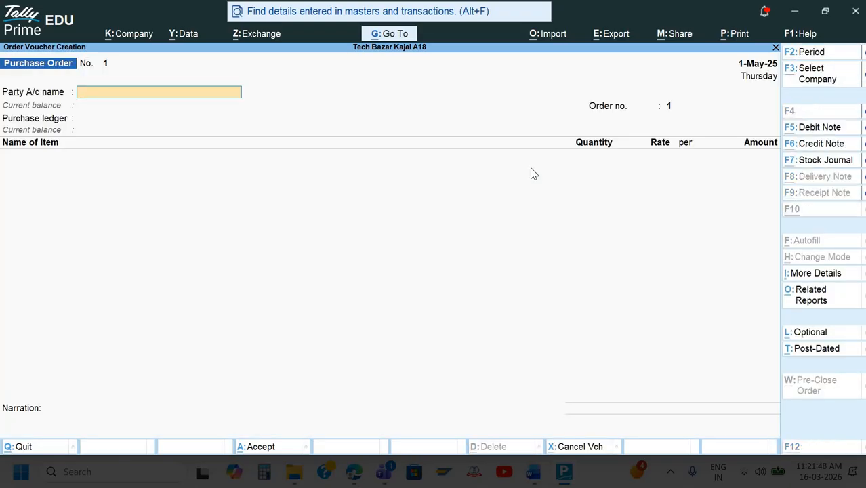
# Step: Start a new party ledger with the copied name Omega Stores Pvt Ltd and place it under Sundry Creditors
pyautogui.hotkey('alt', 'c')
pyautogui.hotkey('ctrl', 'v')
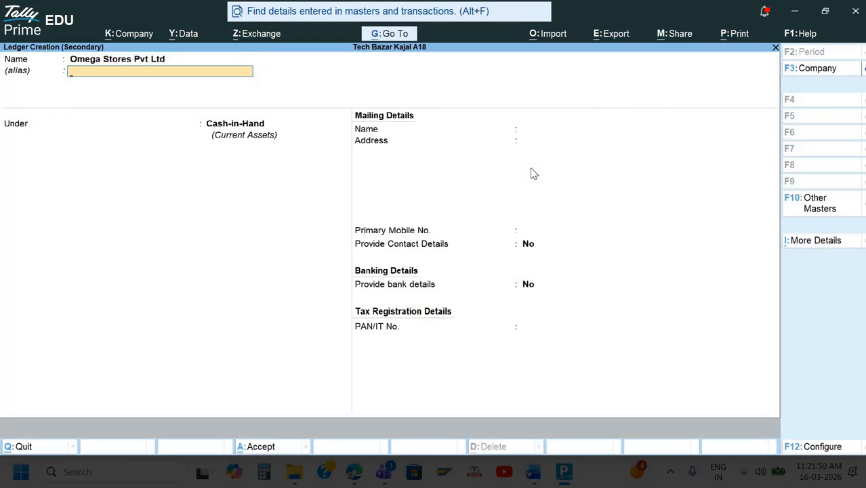
pyautogui.press('Return')
pyautogui.write('S')
pyautogui.press('Down')
pyautogui.press('Down')
pyautogui.press('Down')
pyautogui.press('Return')
pyautogui.press('Return')
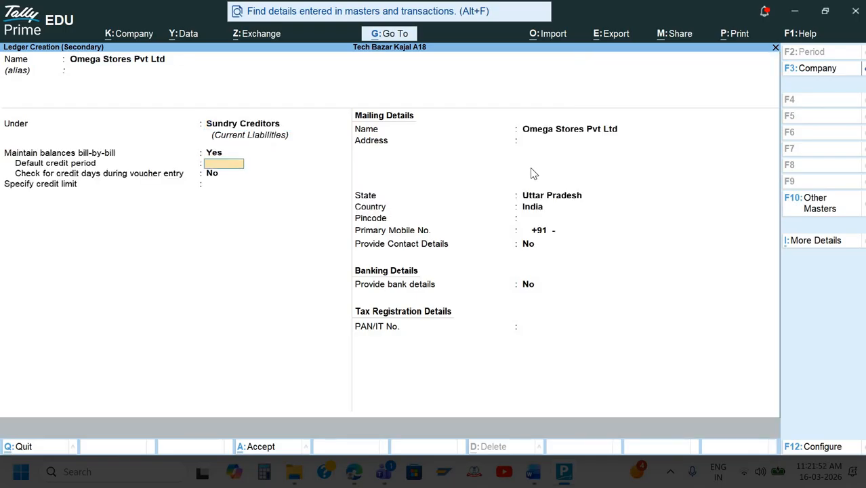
# Step: Keep the supplier ledger's credit, mailing, banking and tax details at their defaults and save the ledger
pyautogui.press('Return')
pyautogui.press('Return')
pyautogui.press('Return')
pyautogui.hotkey('alt', 'Tab')
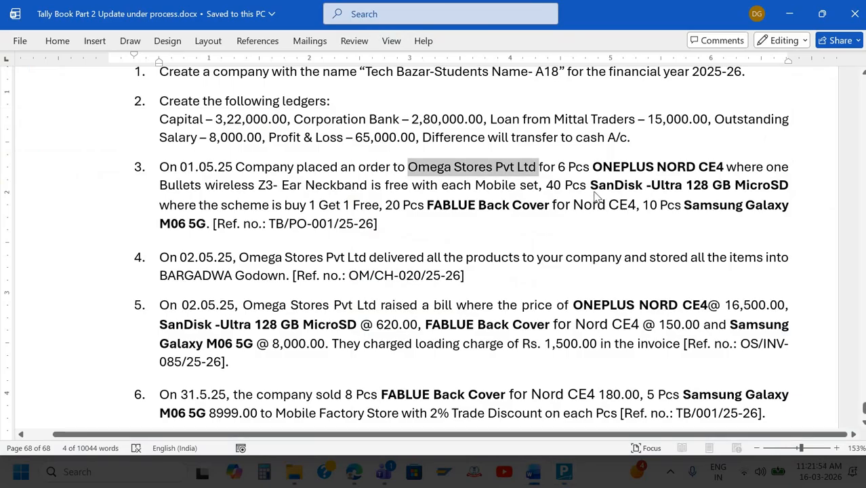
pyautogui.hotkey('alt', 'Tab')
pyautogui.click(595, 195)
pyautogui.press('Return')
pyautogui.press('Return')
pyautogui.press('Return')
pyautogui.press('Return')
pyautogui.press('Return')
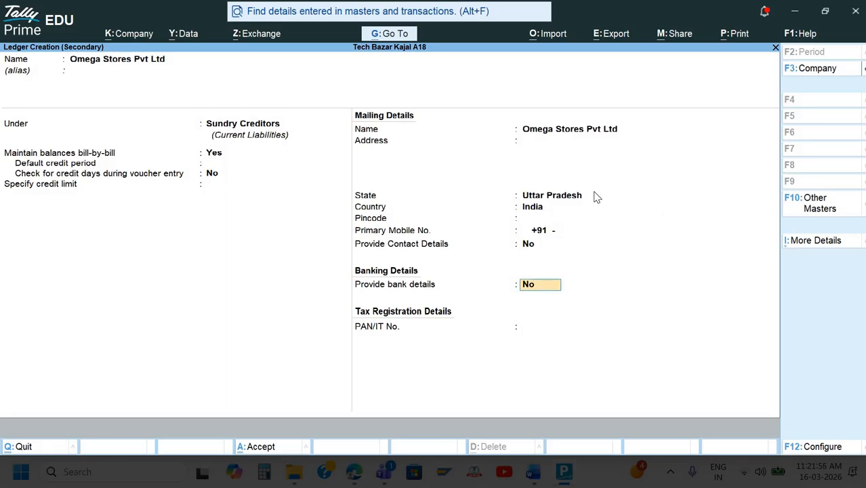
pyautogui.hotkey('alt', 'Tab')
pyautogui.hotkey('alt', 'Tab')
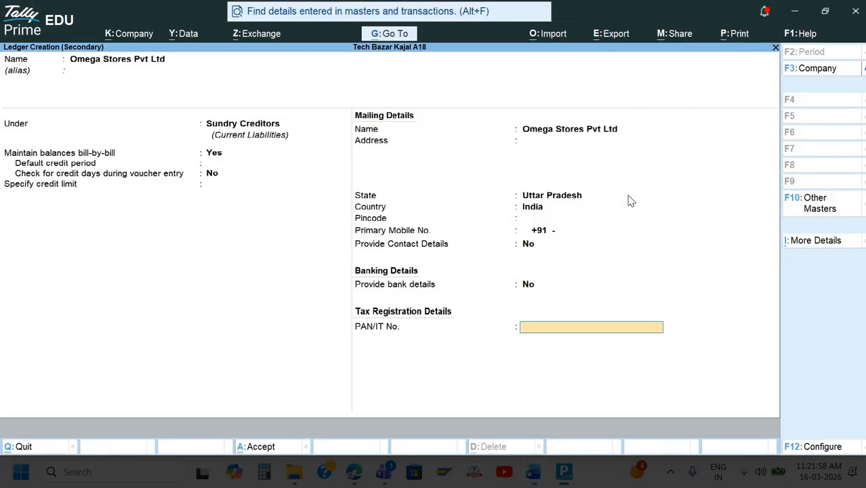
pyautogui.press('Return')
pyautogui.press('Return')
# Step: Leave the order details blank and accept the supplier's details for the purchase order
pyautogui.press('Return')
pyautogui.press('Return')
pyautogui.press('Return')
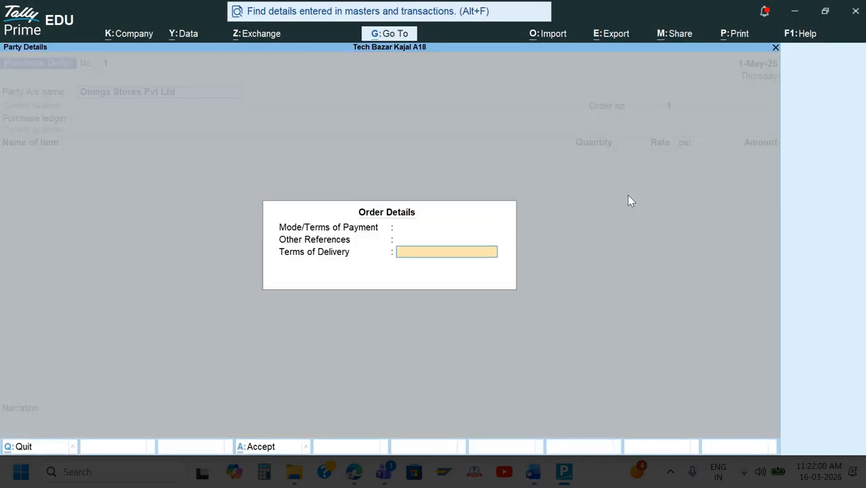
pyautogui.hotkey('ctrl', 'a')
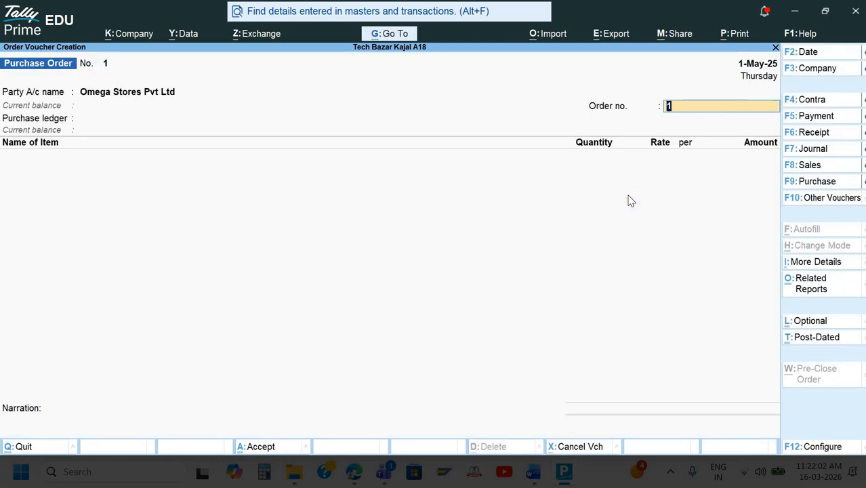
# Step: Copy the order reference TB/PO-001/25-26 from the Word assignment and return to the purchase order in TallyPrime
pyautogui.hotkey('alt', 'Tab')
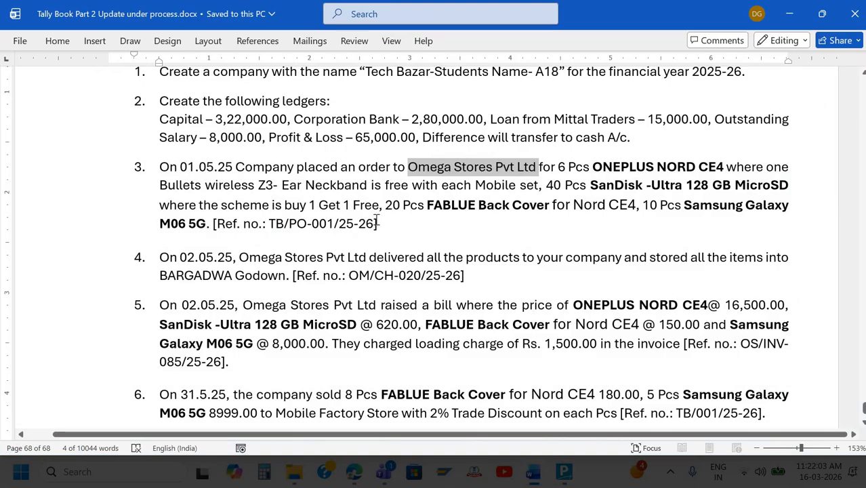
pyautogui.click(268, 224)
pyautogui.moveTo(269, 224); pyautogui.dragTo(372, 233)
pyautogui.hotkey('ctrl', 'c')
pyautogui.hotkey('alt', 'Tab')
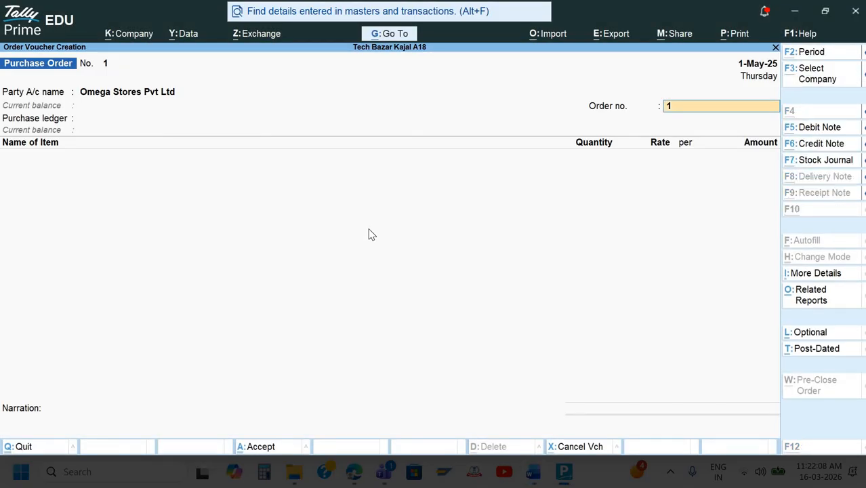
pyautogui.press('Return')
pyautogui.press('Return')
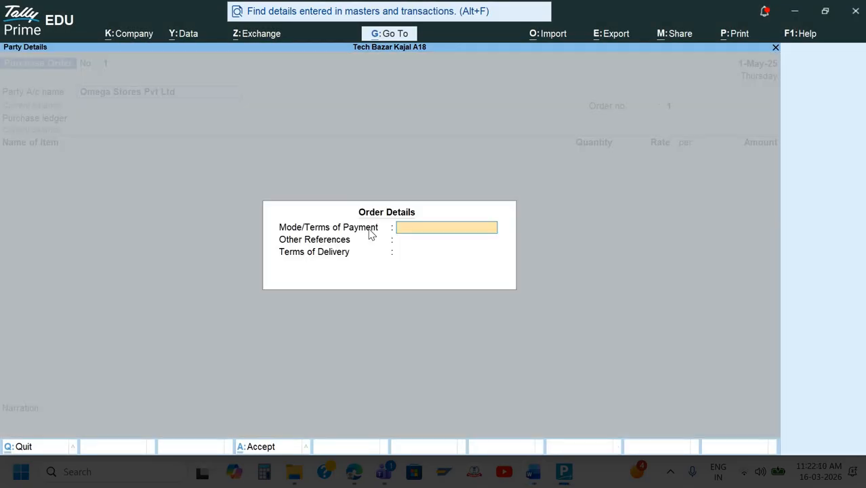
pyautogui.press('Return')
pyautogui.press('Return')
pyautogui.press('Return')
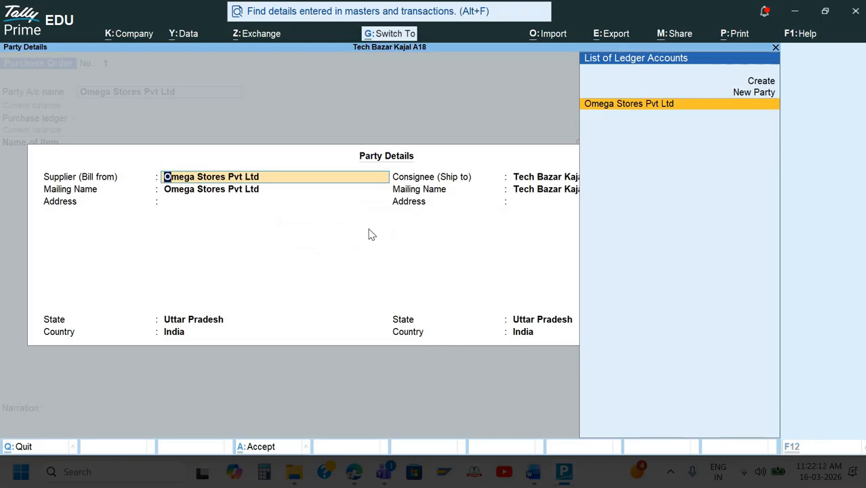
pyautogui.press('Return')
pyautogui.hotkey('ctrl', 'a')
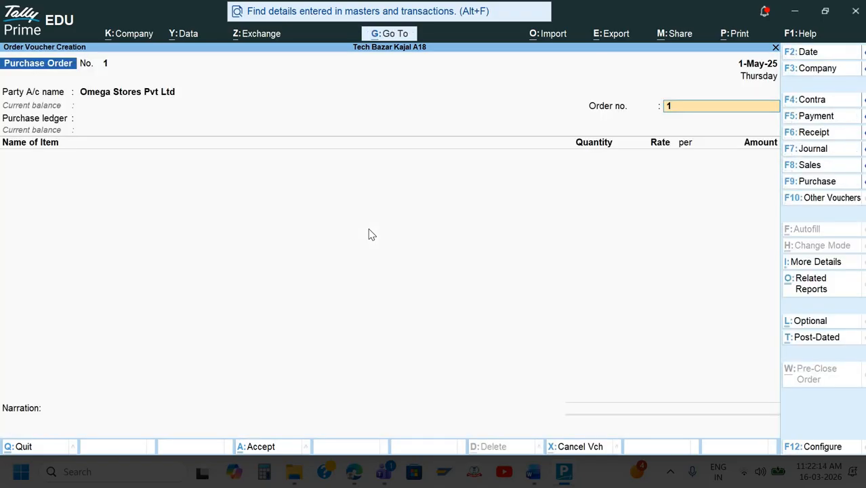
# Step: Set the purchase order's order number to the copied reference TB/PO-001/25-26
pyautogui.hotkey('ctrl', 'v')
pyautogui.press('Return')
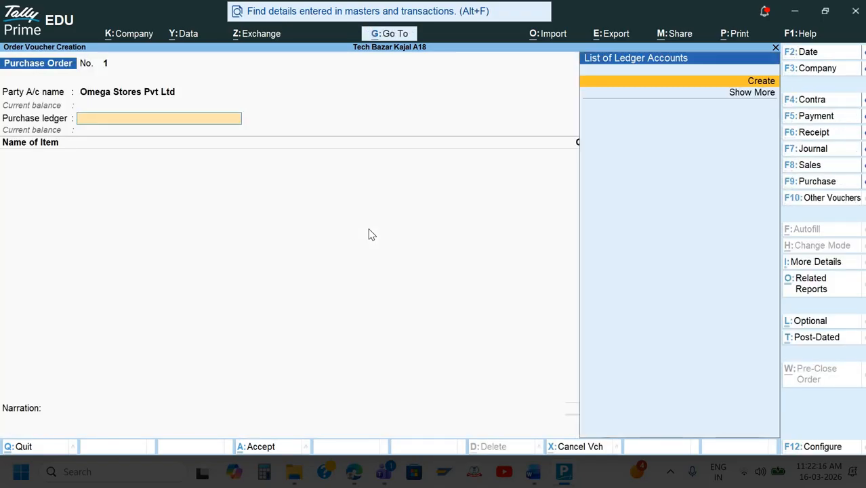
# Step: Create a ledger named Purchase under Purchase Accounts and use it as the order's purchase ledger
pyautogui.hotkey('alt', 'c')
pyautogui.write('Pu')
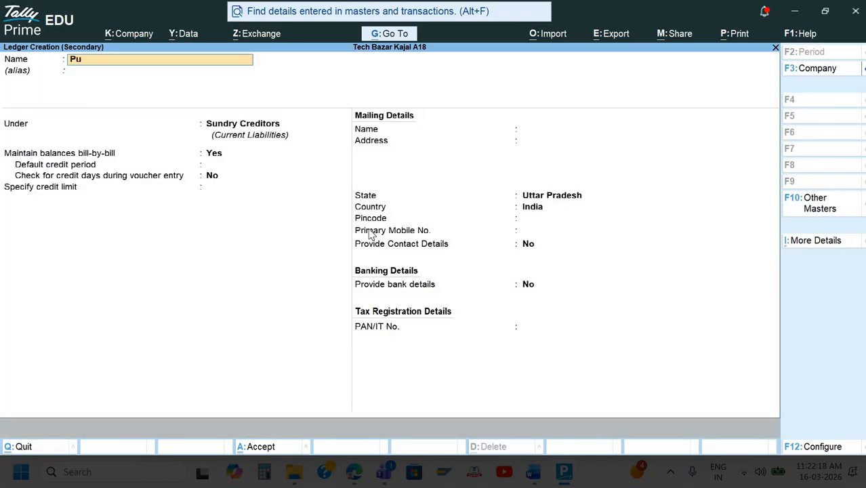
pyautogui.write('rchase')
pyautogui.press('Return')
pyautogui.press('Return')
pyautogui.write('P')
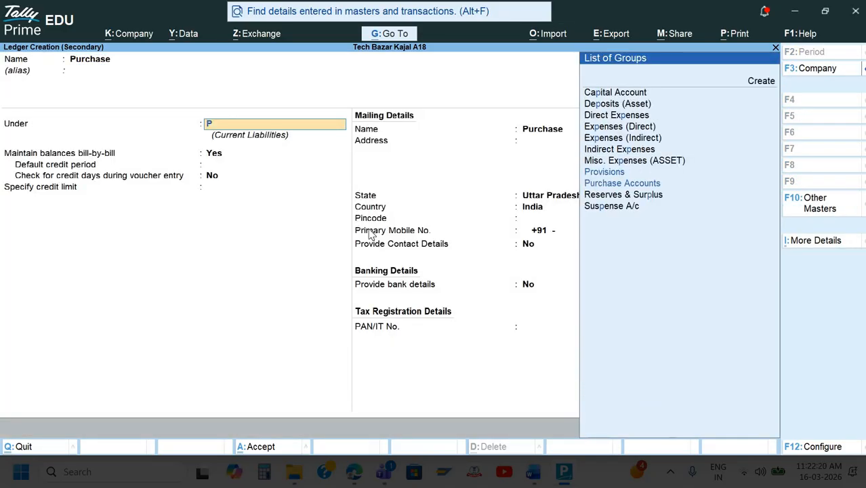
pyautogui.write('ur')
pyautogui.press('Return')
pyautogui.hotkey('ctrl', 'a')
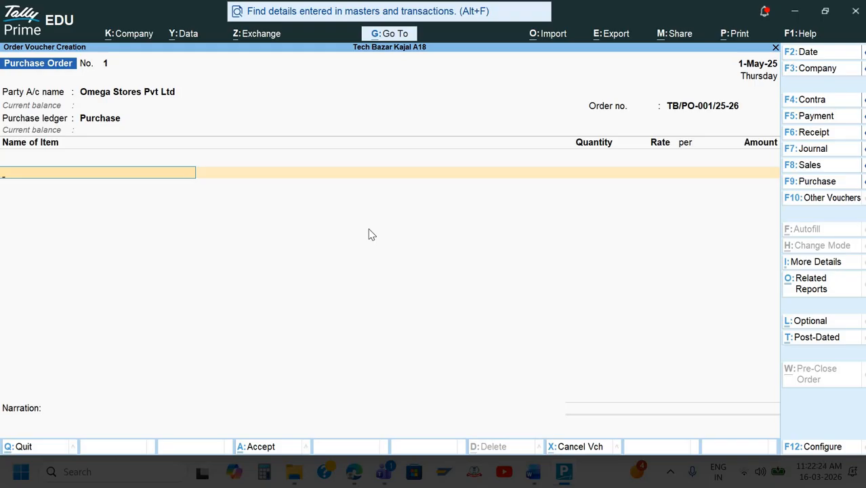
# Step: Start a new stock item from the order and name it ONEPLUS NORD CE4, as given in the Word assignment
pyautogui.hotkey('alt', 'c')
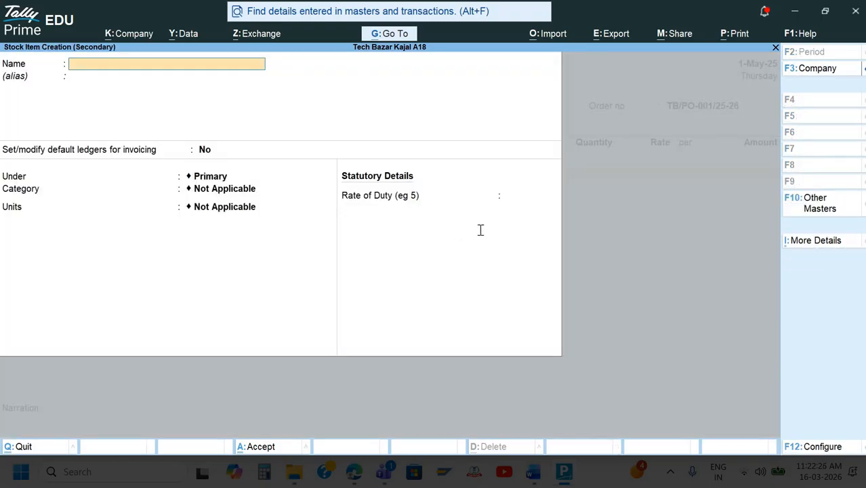
pyautogui.hotkey('alt', 'Tab')
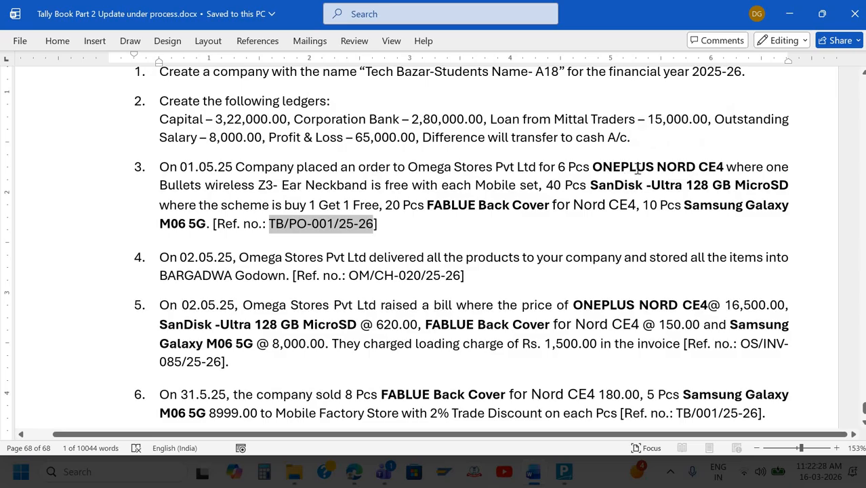
pyautogui.moveTo(593, 168); pyautogui.dragTo(725, 170)
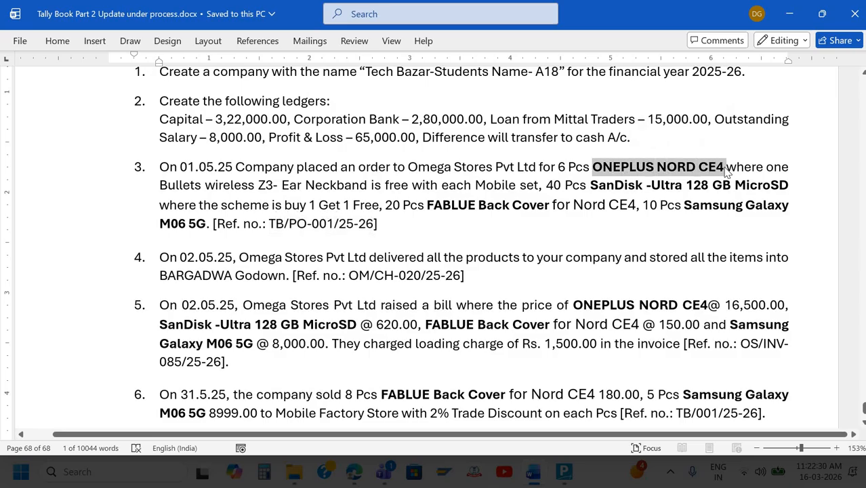
pyautogui.hotkey('alt', 'Tab')
pyautogui.write('ONEPLUS NORD CE4')
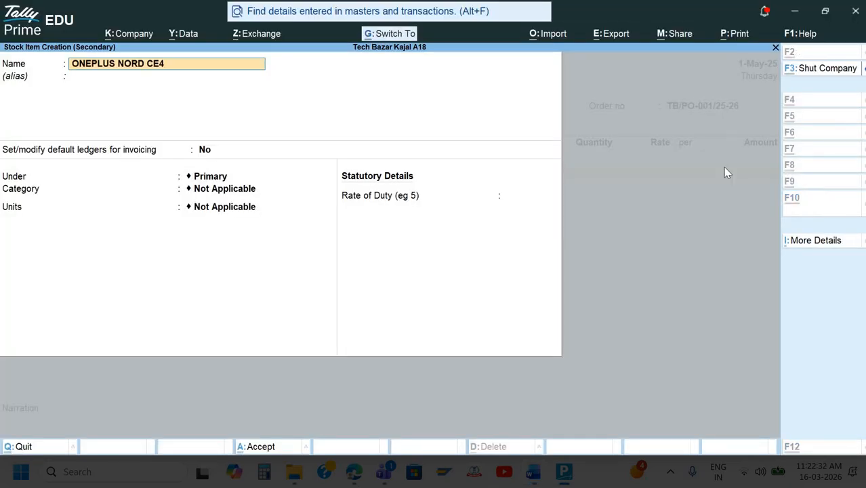
pyautogui.press('Return')
pyautogui.press('Return')
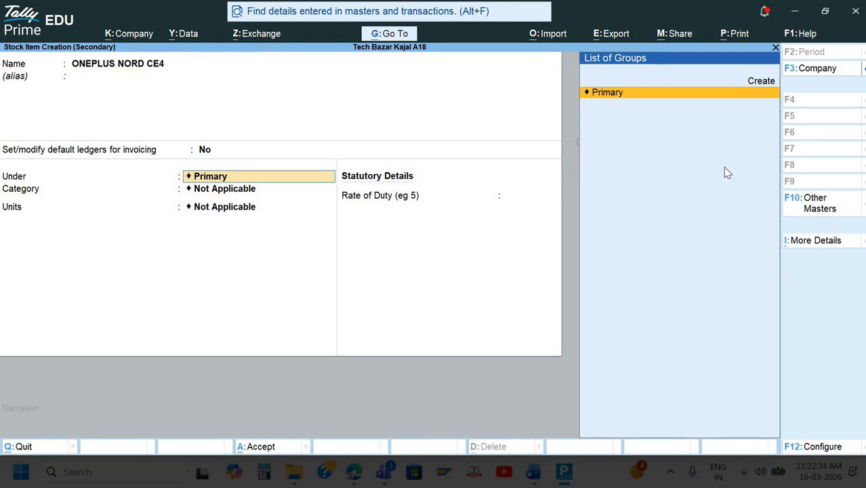
# Step: Create the stock group Mobile Phone under Primary and assign it to the ONEPLUS NORD CE4 item
pyautogui.hotkey('alt', 'c')
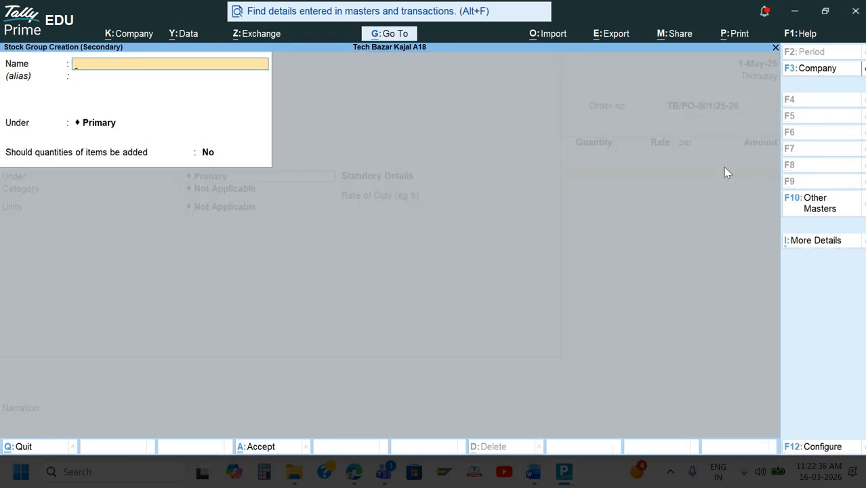
pyautogui.write('Mobile Phone')
pyautogui.press('Return')
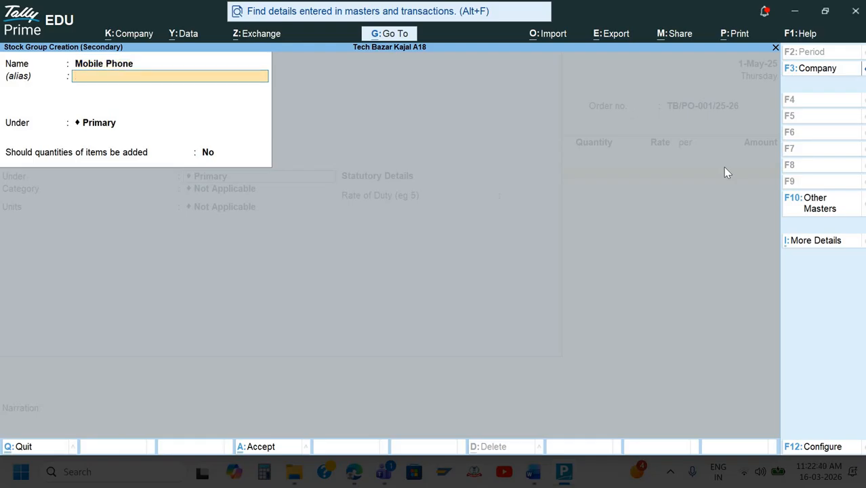
pyautogui.hotkey('ctrl', 'a')
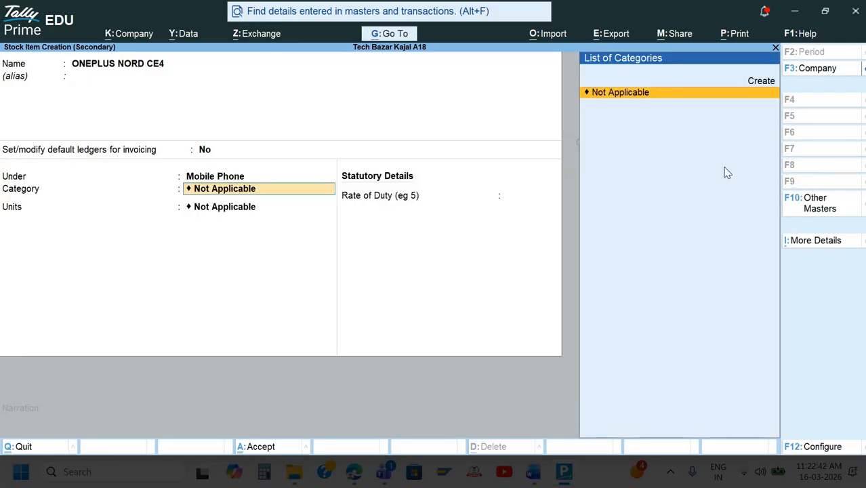
# Step: Leave the category not applicable and create the unit Pcs, formal name Pieces with 0 decimal places, for the stock item
pyautogui.press('Return')
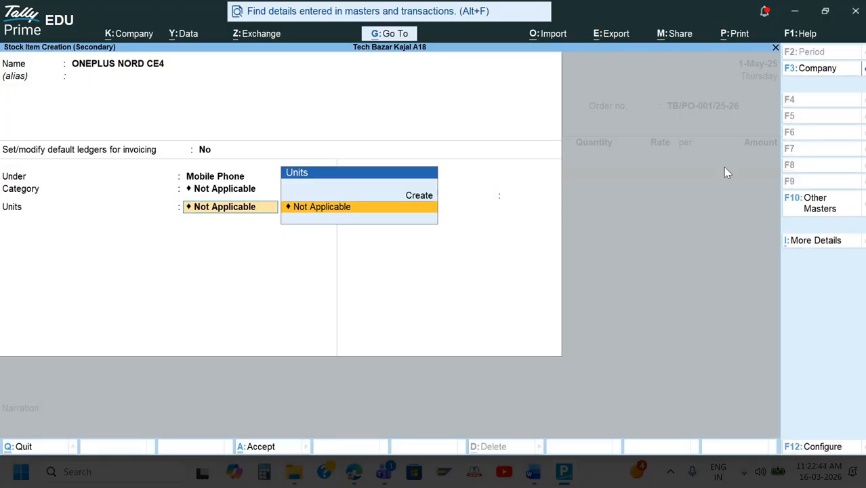
pyautogui.hotkey('alt', 'c')
pyautogui.write('Pcs')
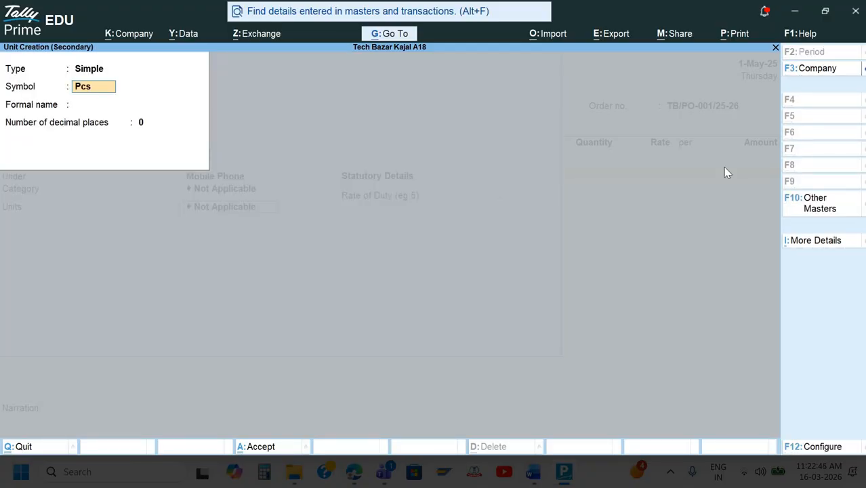
pyautogui.press('Return')
pyautogui.write('Piec')
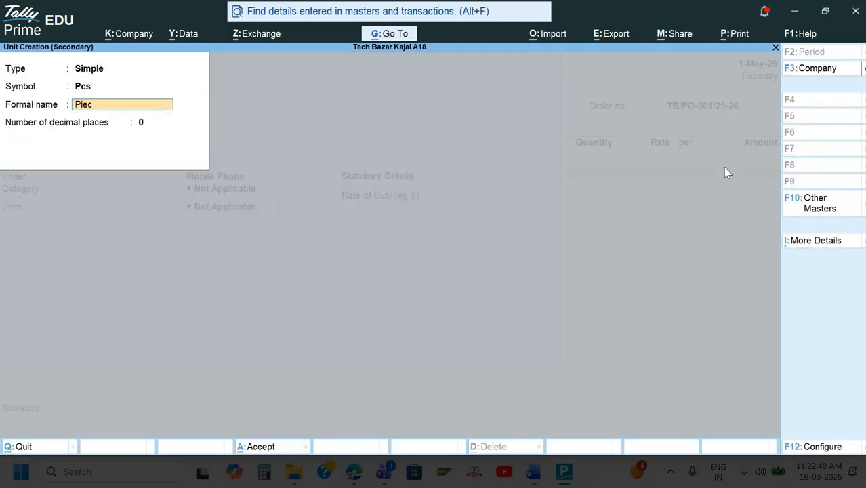
pyautogui.press('Return')
pyautogui.press('Return')
pyautogui.press('Return')
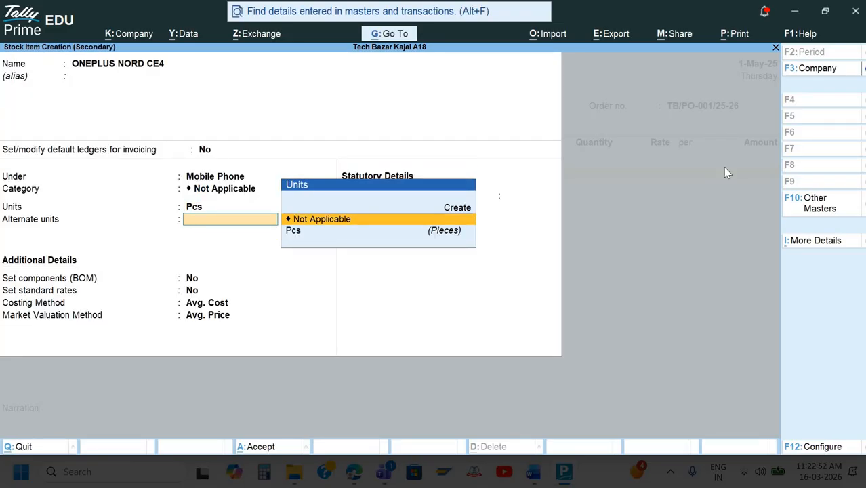
# Step: Leave the alternate unit not applicable, keep the remaining defaults and save the ONEPLUS NORD CE4 item into the order
pyautogui.press('Return')
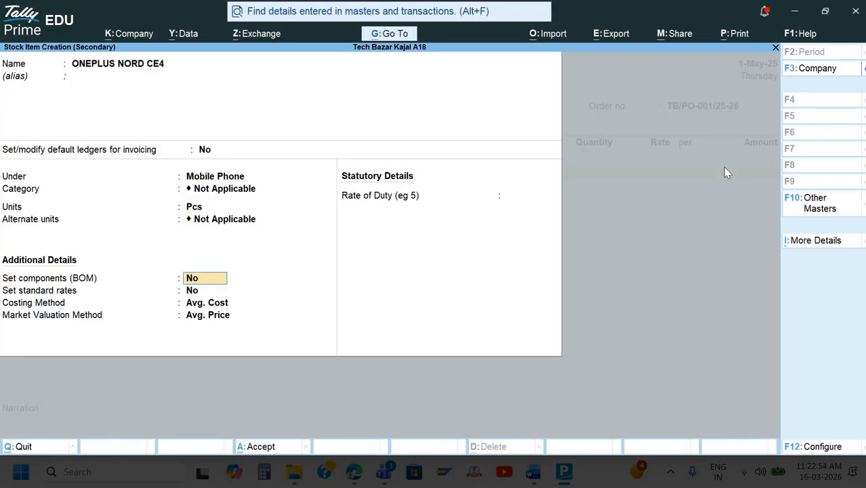
pyautogui.press('Return')
pyautogui.press('Return')
pyautogui.press('Return')
pyautogui.hotkey('ctrl', 'a')
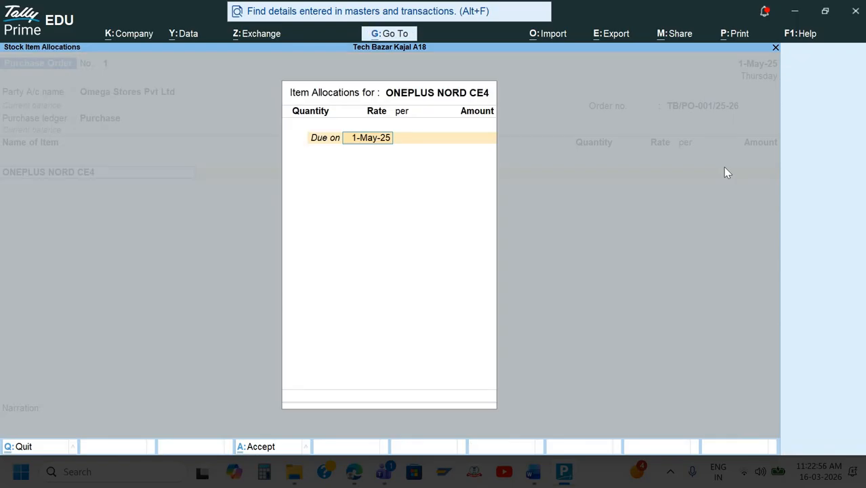
pyautogui.press('Return')
pyautogui.hotkey('alt', 'Tab')
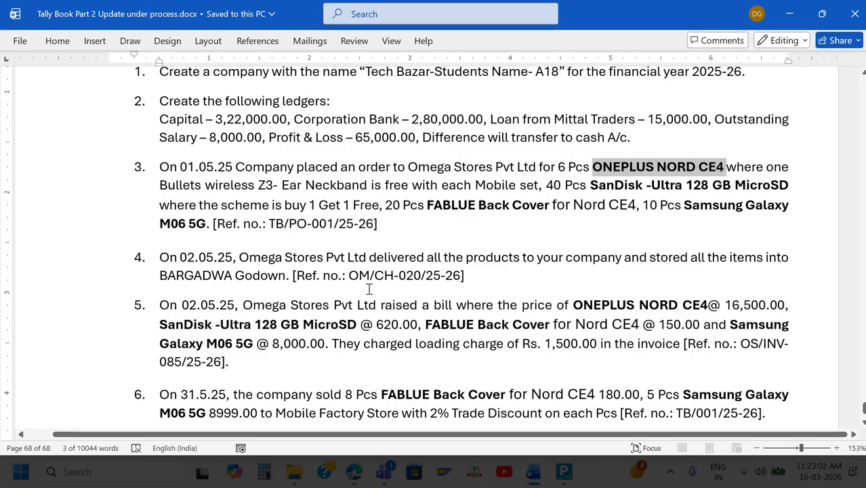
pyautogui.hotkey('alt', 'Tab')
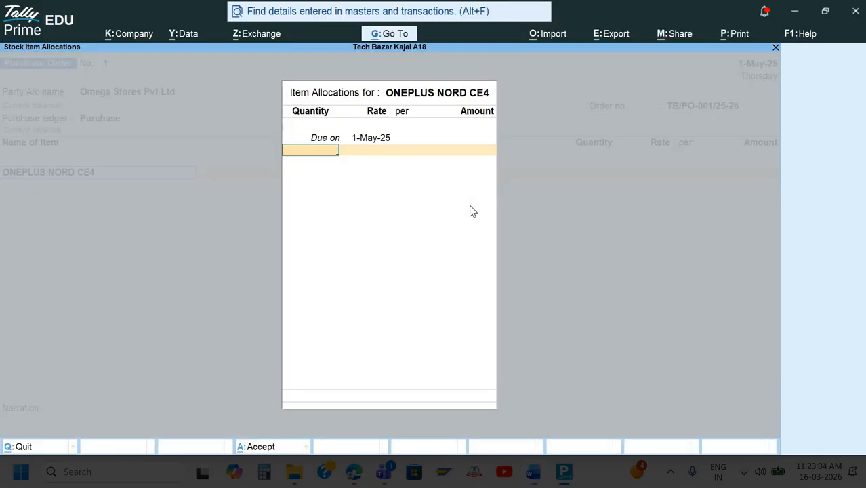
pyautogui.press('BackSpace')
pyautogui.press('Escape')
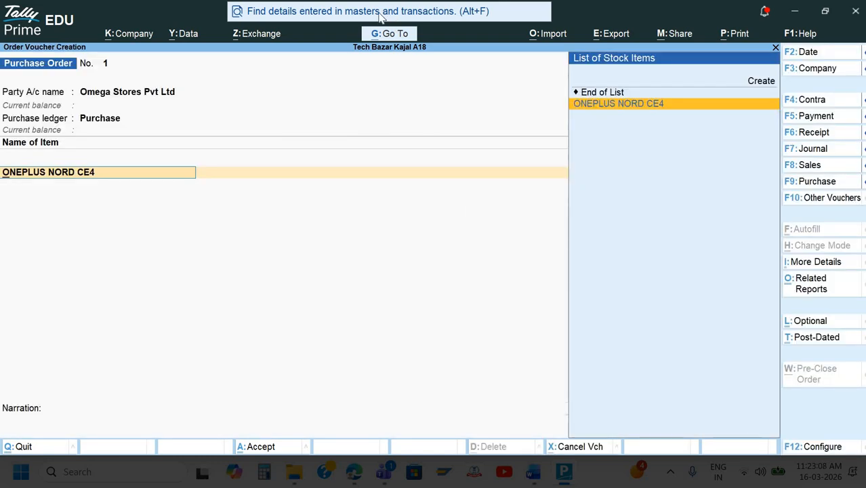
# Step: Start a new godown master from within the order, instead of altering Main Location, and name it Bargadwa
pyautogui.press('alt')
pyautogui.hotkey('alt', 'g')
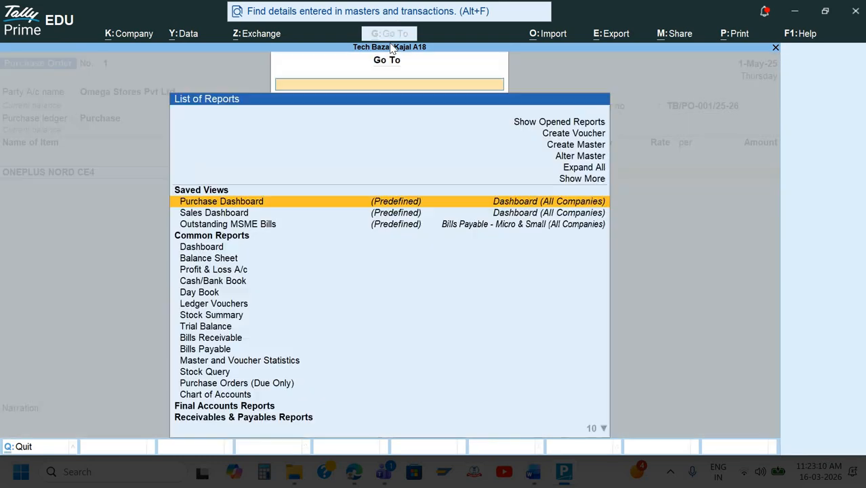
pyautogui.press('Up')
pyautogui.press('Up')
pyautogui.press('Up')
pyautogui.press('Up')
pyautogui.press('Up')
pyautogui.press('Return')
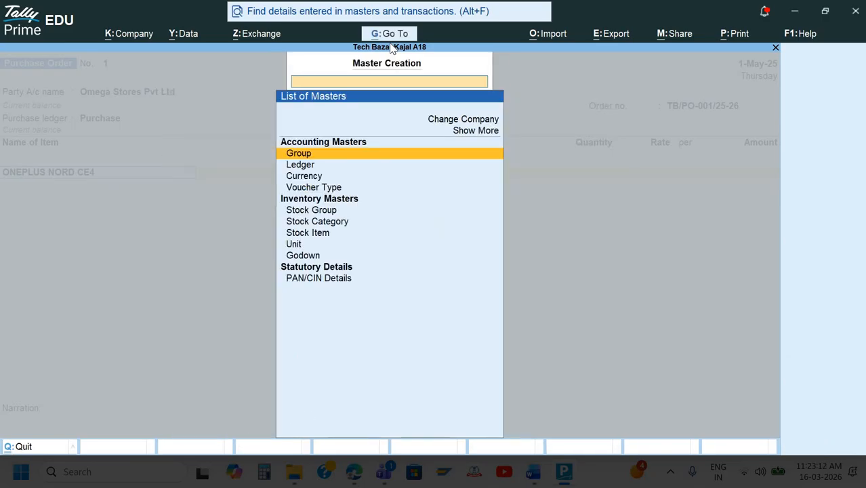
pyautogui.press('Down')
pyautogui.press('Down')
pyautogui.press('Down')
pyautogui.press('Down')
pyautogui.press('Down')
pyautogui.press('Down')
pyautogui.press('Down')
pyautogui.press('Down')
pyautogui.press('Return')
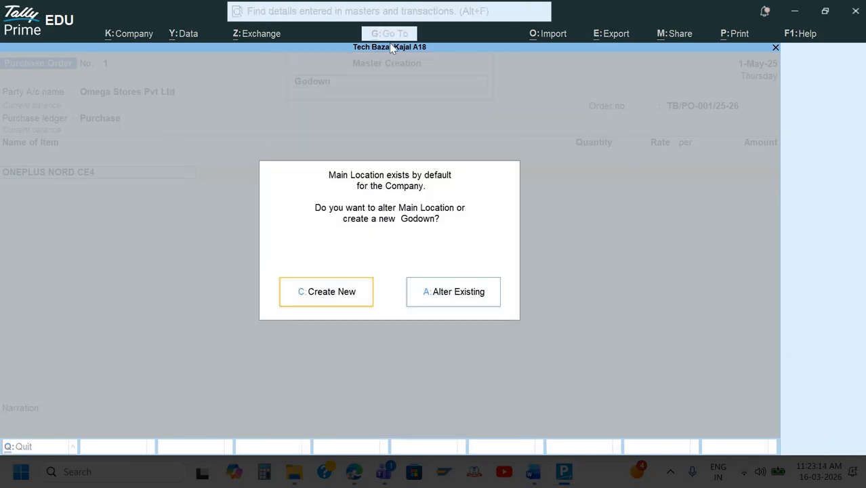
pyautogui.press('Return')
pyautogui.write('Ba')
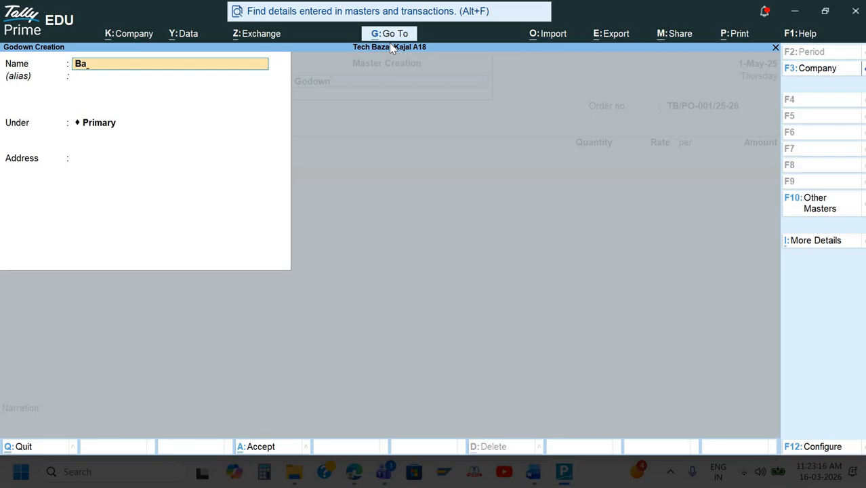
pyautogui.write('rgadwa')
# Step: Keep the godown under Primary with no alias, save it and return to the purchase order
pyautogui.press('Return')
pyautogui.press('Return')
pyautogui.press('Return')
pyautogui.press('Return')
pyautogui.press('Escape')
pyautogui.press('y')
pyautogui.press('Escape')
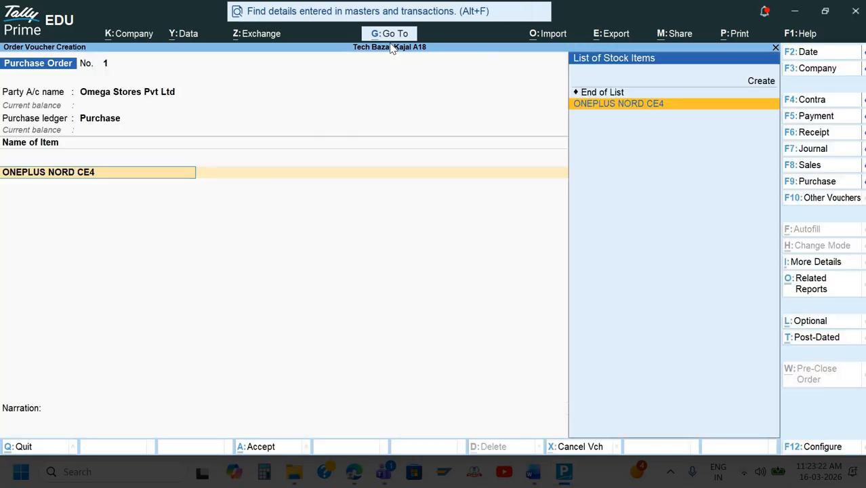
# Step: Allocate 6 Pcs of ONEPLUS NORD CE4 due on 1-May-25 to the Any godown, leaving rate and amount blank
pyautogui.press('Return')
pyautogui.press('Return')
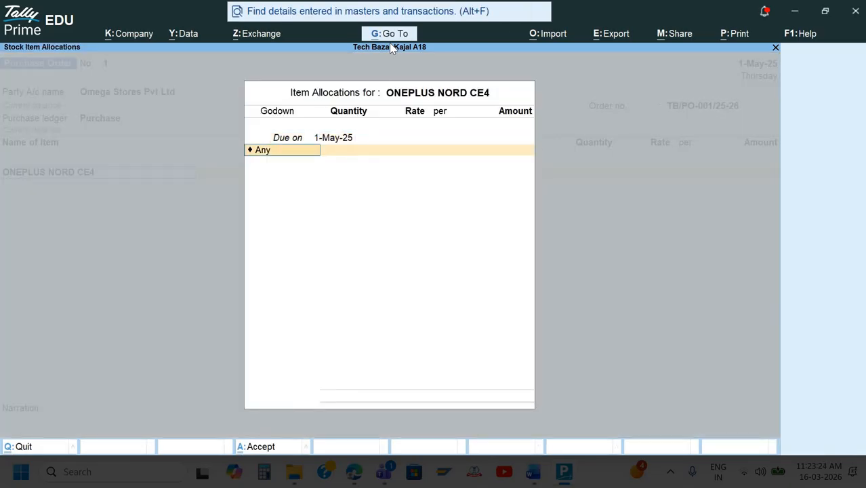
pyautogui.press('Return')
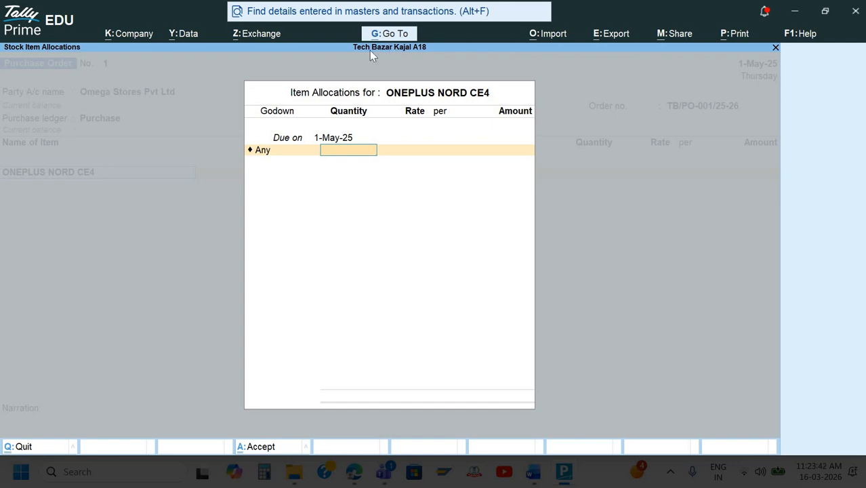
pyautogui.hotkey('alt', 'Tab')
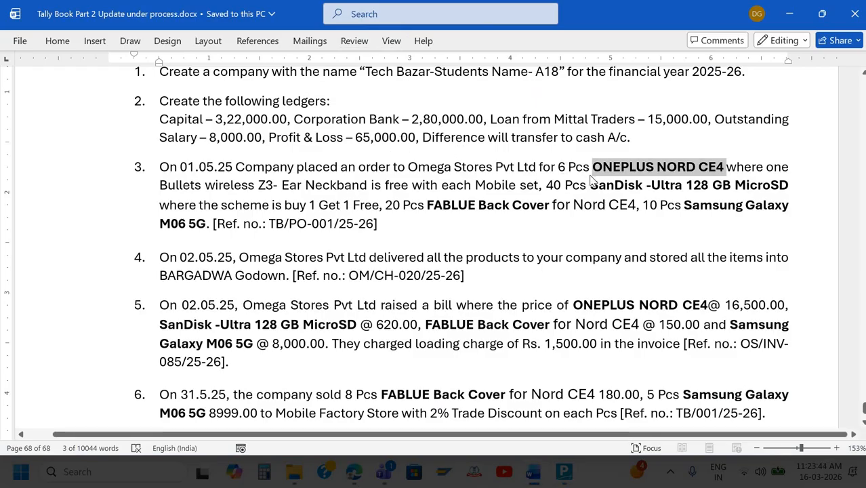
pyautogui.hotkey('alt', 'Tab')
pyautogui.write('6')
pyautogui.press('Return')
pyautogui.hotkey('alt', 'Tab')
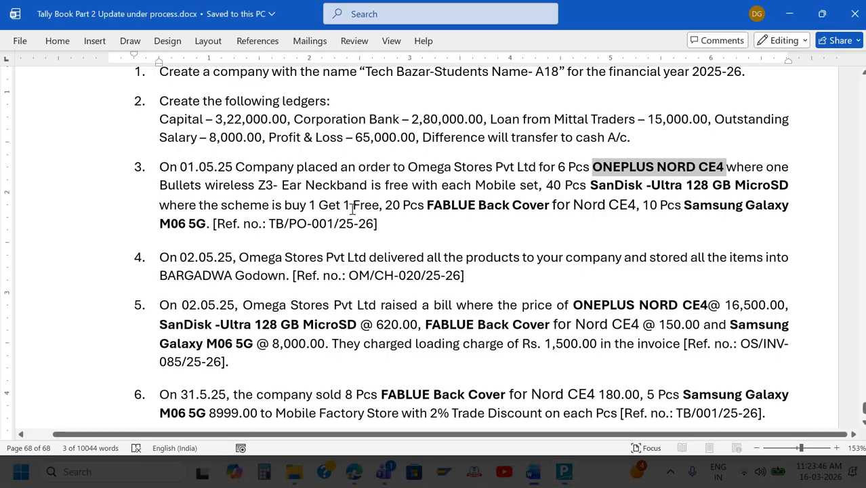
pyautogui.hotkey('alt', 'Tab')
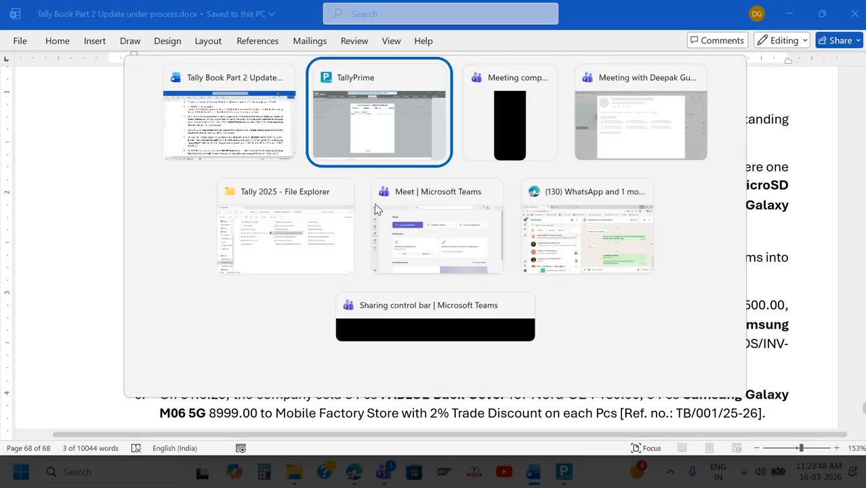
pyautogui.press('Return')
pyautogui.press('Return')
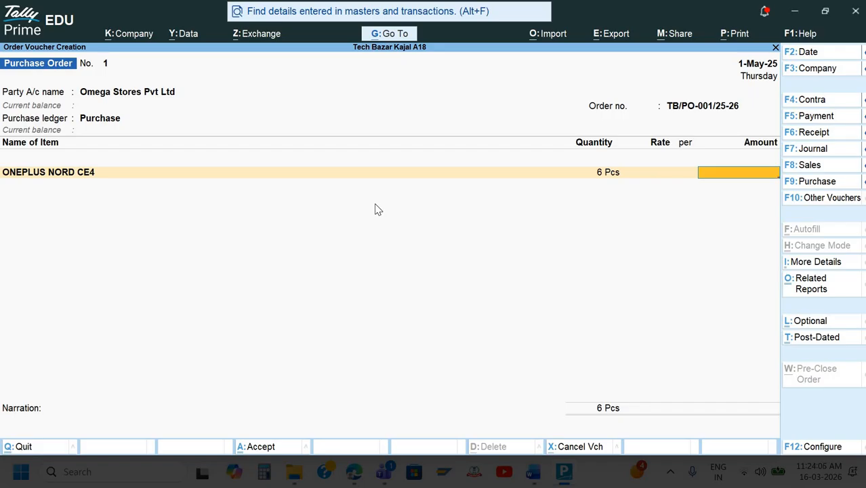
pyautogui.press('Return')
# Step: Start a new stock item from the order, using the name Bullets wireless Z3- Ear Neckband copied from the Word assignment
pyautogui.hotkey('alt', 'Tab')
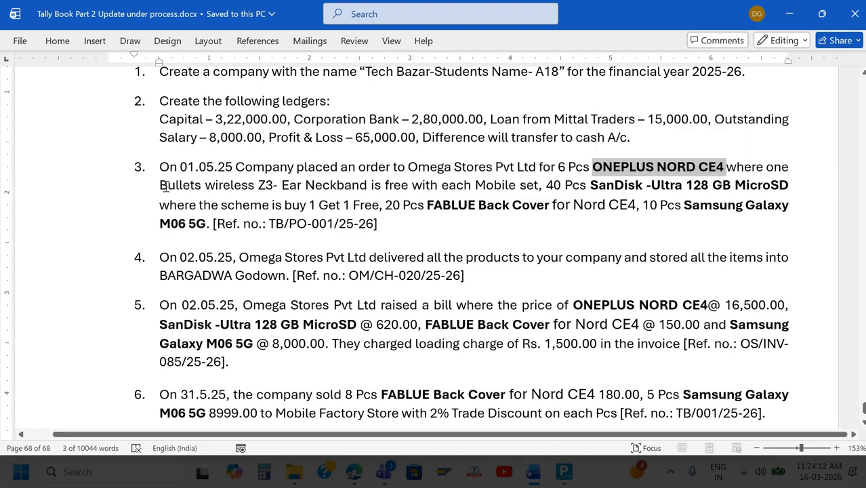
pyautogui.moveTo(160, 185); pyautogui.dragTo(351, 189)
pyautogui.hotkey('ctrl', 'c')
pyautogui.hotkey('alt', 'Tab')
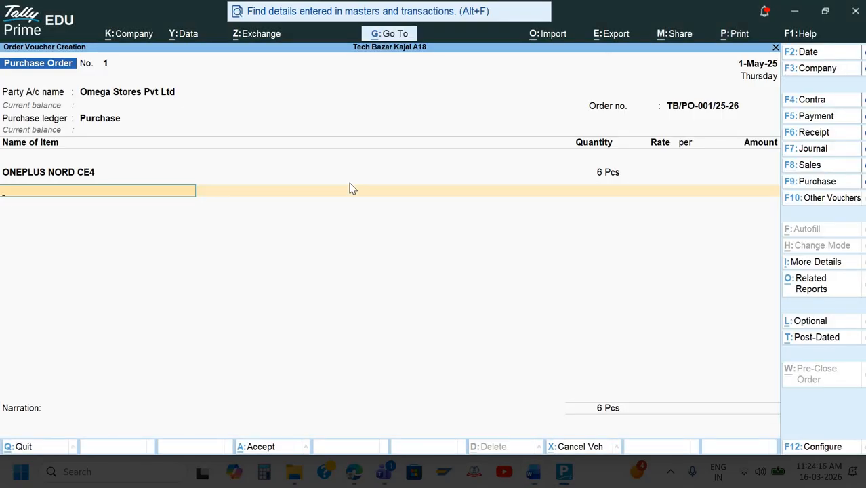
pyautogui.hotkey('alt', 'c')
pyautogui.hotkey('ctrl', 'v')
pyautogui.press('Return')
pyautogui.press('Return')
pyautogui.press('Return')
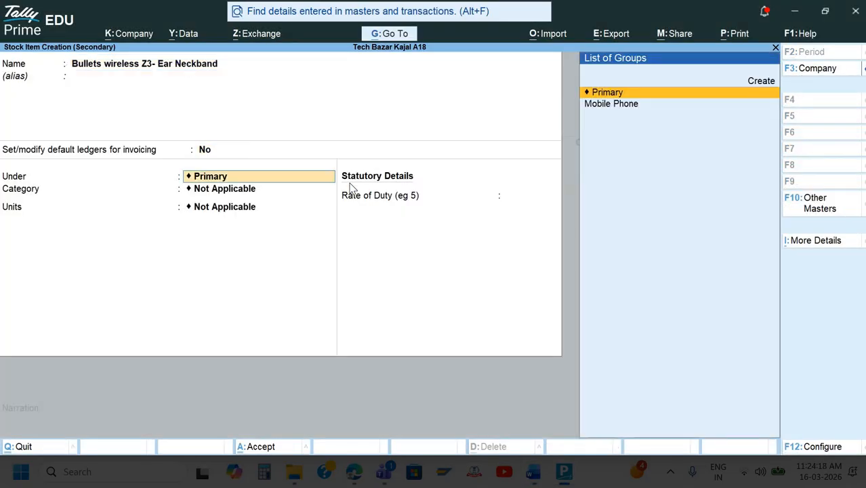
# Step: Create the stock group Accessories under Primary and assign it to the Ear Neckband item
pyautogui.press('Up')
pyautogui.press('Return')
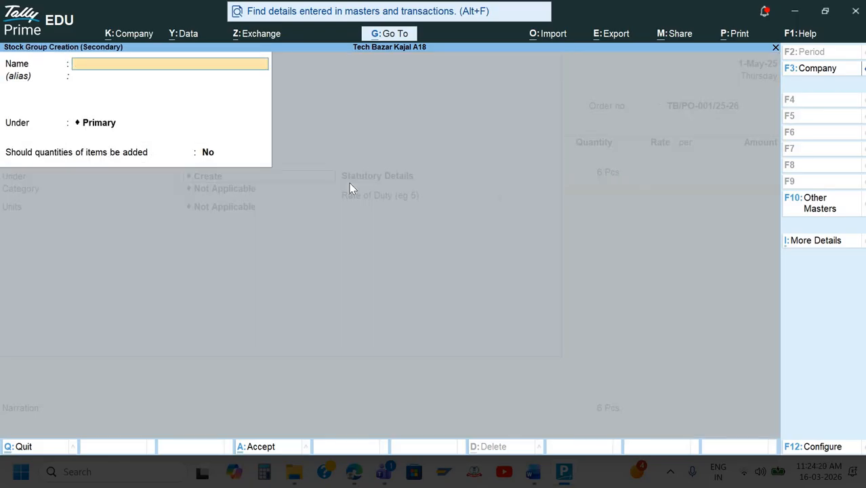
pyautogui.write('Accessories')
pyautogui.press('Return')
pyautogui.press('Return')
pyautogui.press('Return')
pyautogui.press('Return')
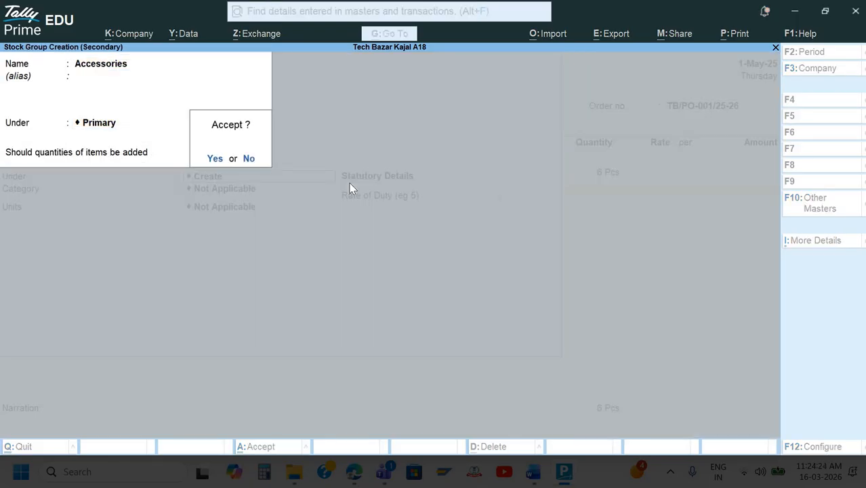
pyautogui.press('Return')
# Step: Leave the category not applicable, set the unit to Pcs and save the Ear Neckband item into the order
pyautogui.press('Return')
pyautogui.press('Up')
pyautogui.press('Down')
pyautogui.press('Down')
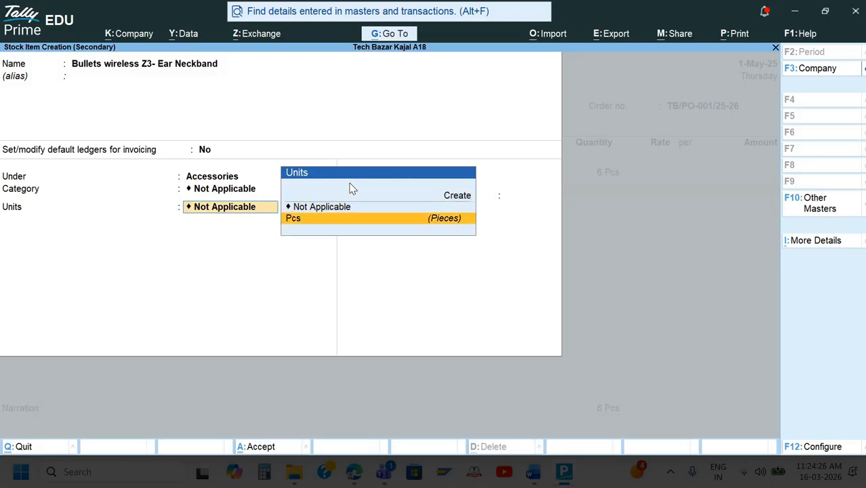
pyautogui.press('Return')
pyautogui.hotkey('ctrl', 'a')
# Step: Allocate 6 Pcs of the Ear Neckband due on 1-May-25 to the Any godown, leaving rate and amount blank
pyautogui.press('Return')
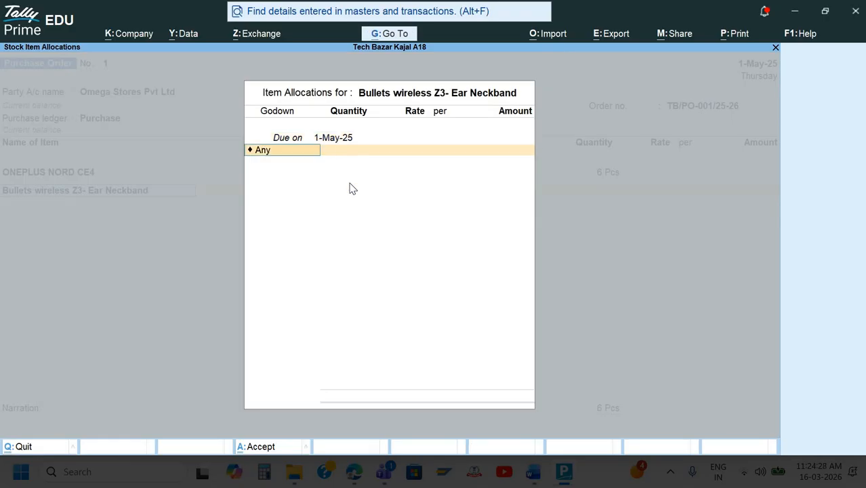
pyautogui.press('Return')
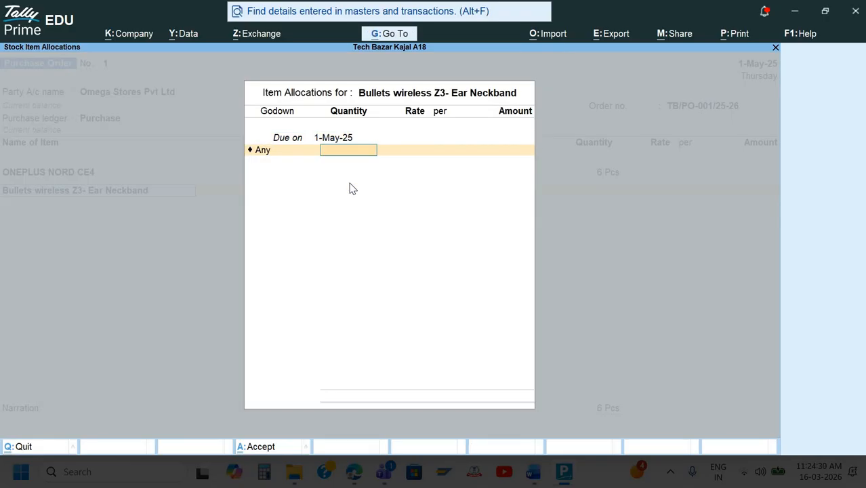
pyautogui.write('6')
pyautogui.press('Return')
pyautogui.press('Return')
pyautogui.press('Return')
pyautogui.press('Return')
pyautogui.press('Return')
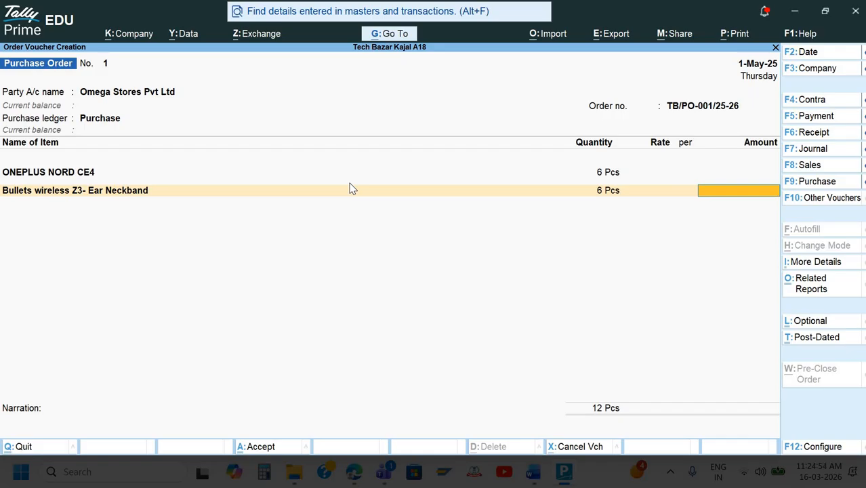
# Step: Enable separate Actual and Billed Quantity columns in invoices in the company features and save the change
pyautogui.press('F11')
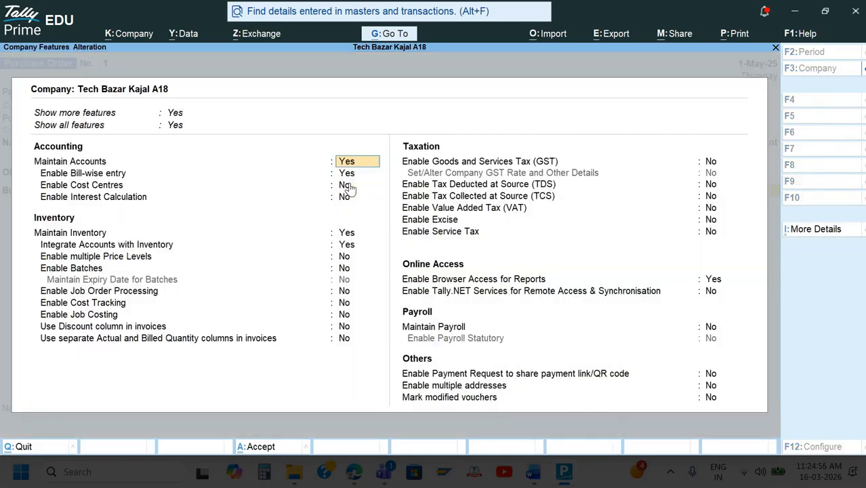
pyautogui.press('Down')
pyautogui.press('Down')
pyautogui.press('Down')
pyautogui.press('Down')
pyautogui.press('Down')
pyautogui.press('Down')
pyautogui.press('Down')
pyautogui.press('Down')
pyautogui.press('Down')
pyautogui.press('Down')
pyautogui.press('Down')
pyautogui.press('Down')
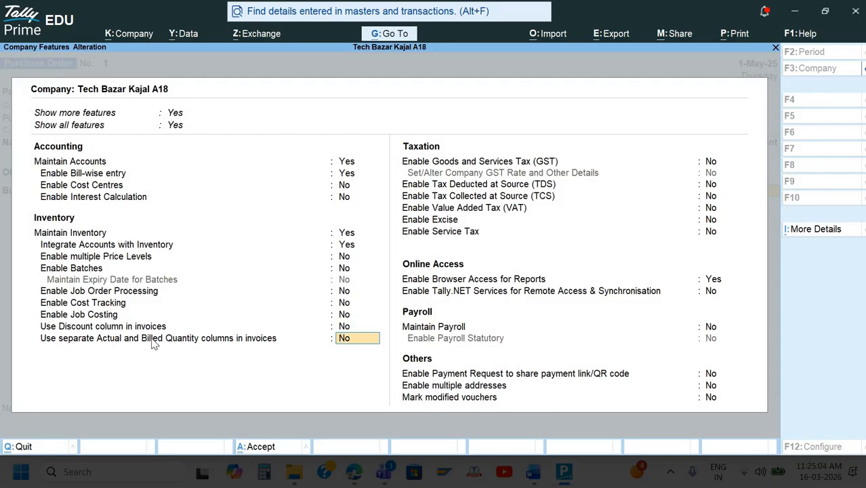
pyautogui.write('y')
pyautogui.press('Return')
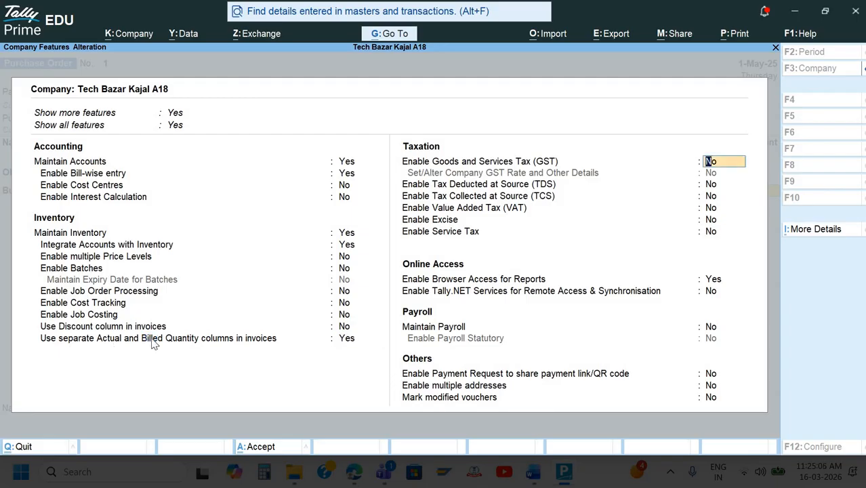
pyautogui.hotkey('ctrl', 'a')
# Step: Return to the ONEPLUS NORD CE4 line and confirm its allocation with 6 Pcs as both actual and billed quantity
pyautogui.press('BackSpace')
pyautogui.press('BackSpace')
pyautogui.press('BackSpace')
pyautogui.press('BackSpace')
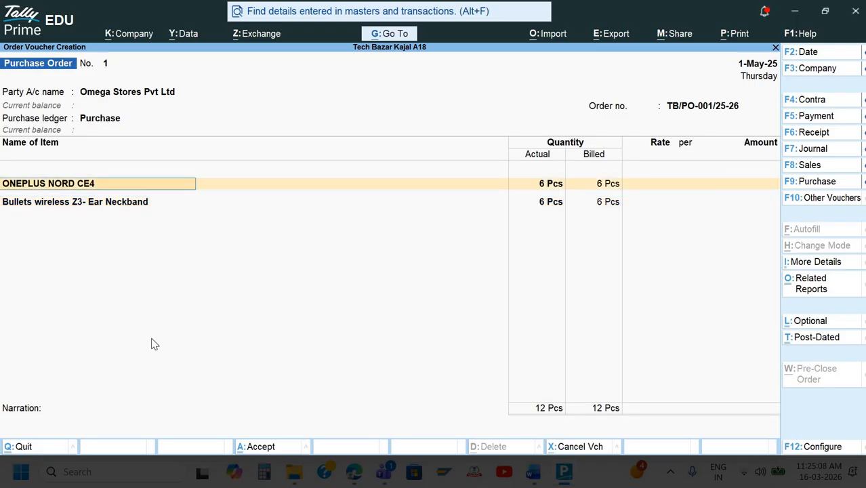
pyautogui.press('Return')
pyautogui.press('Return')
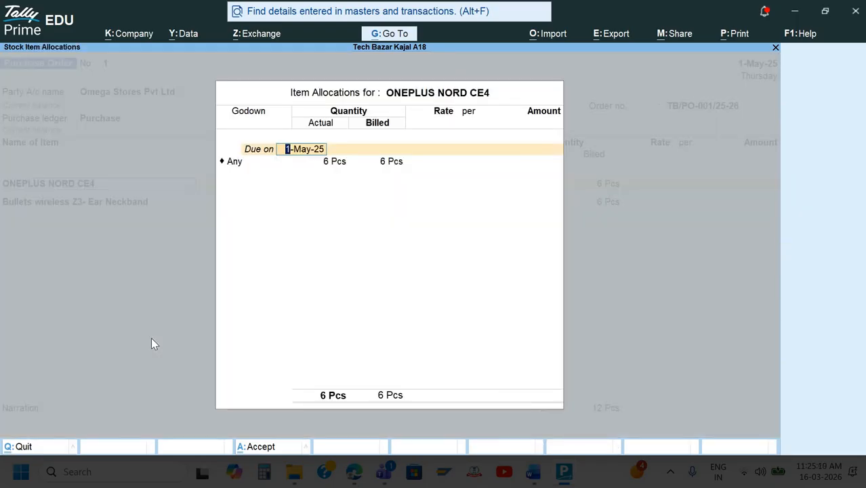
pyautogui.press('Return')
pyautogui.press('Return')
pyautogui.press('Return')
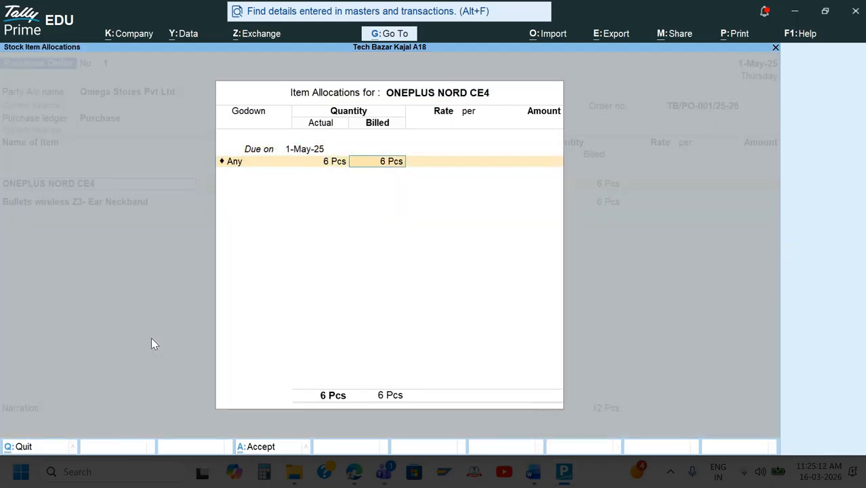
pyautogui.press('Return')
pyautogui.press('Return')
pyautogui.press('Return')
pyautogui.press('Return')
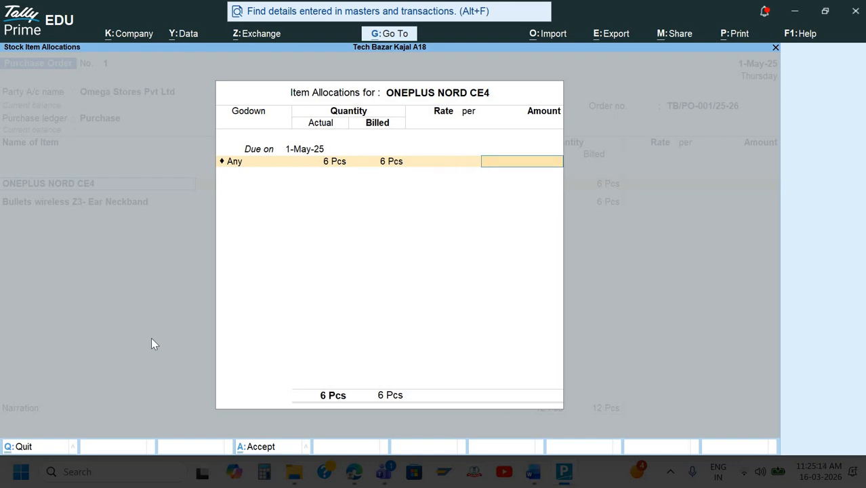
pyautogui.press('Return')
pyautogui.press('Return')
pyautogui.press('Return')
# Step: Clear the billed quantity of the Ear Neckband, keeping 6 Pcs actual, and finish its order line
pyautogui.press('Return')
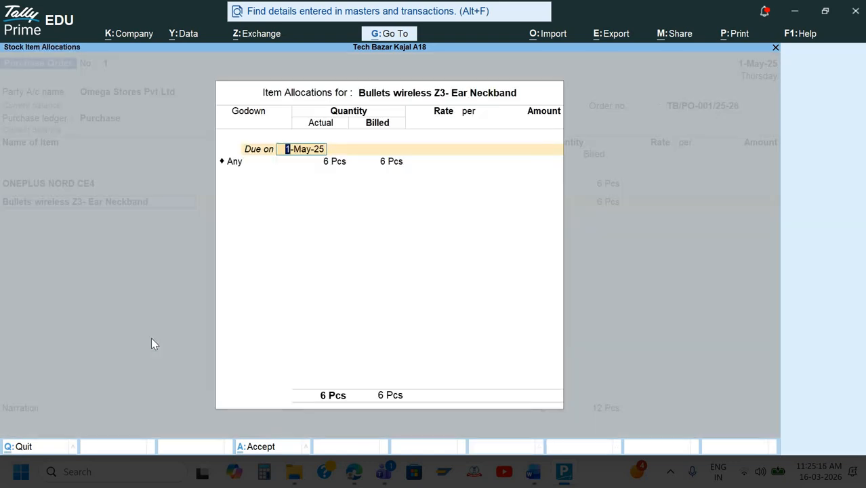
pyautogui.press('Return')
pyautogui.press('BackSpace')
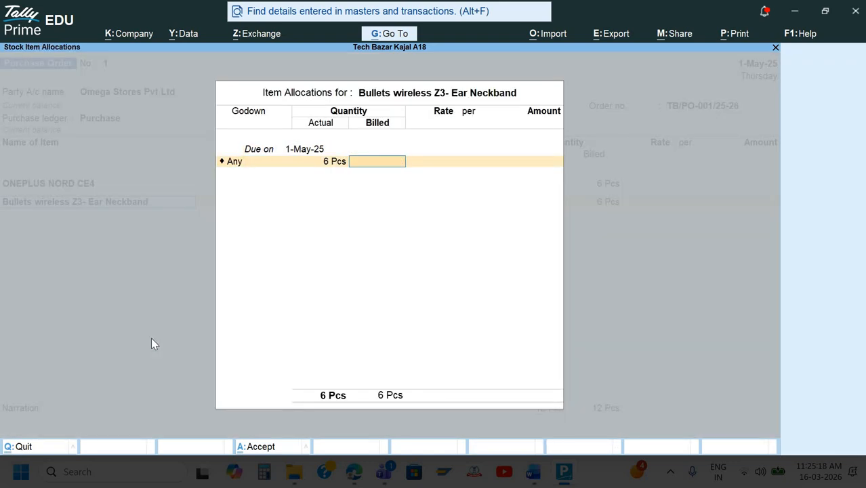
pyautogui.press('Return')
pyautogui.press('Return')
pyautogui.press('Return')
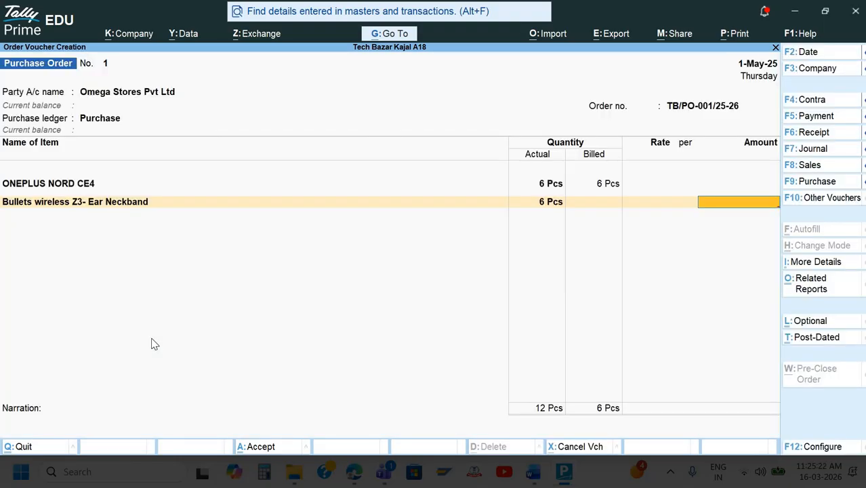
pyautogui.press('Return')
# Step: Copy the SanDisk -Ultra 128 GB MicroSD name from the Word assignment and use it to name a new stock item in TallyPrime
pyautogui.hotkey('alt', 'Tab')
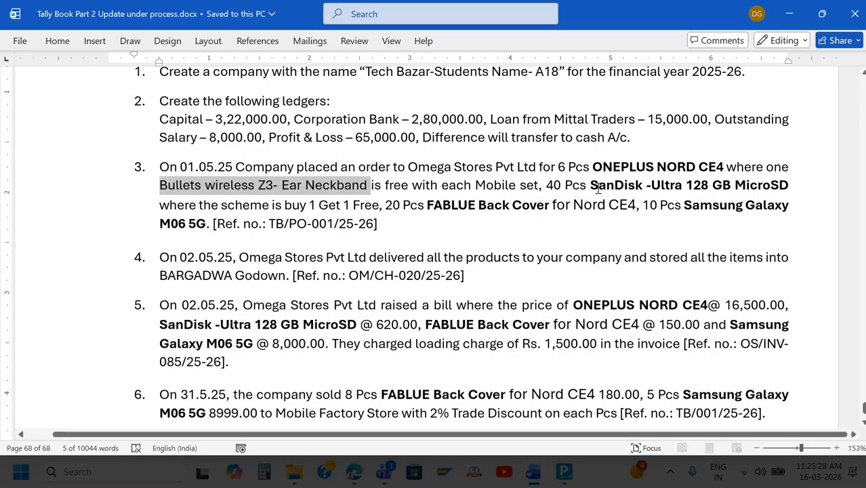
pyautogui.moveTo(591, 185); pyautogui.dragTo(789, 191)
pyautogui.hotkey('ctrl', 'c')
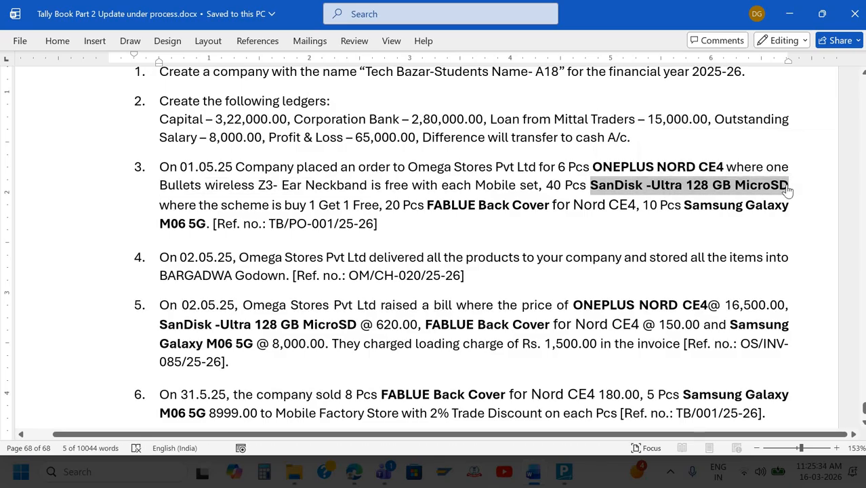
pyautogui.hotkey('alt', 'Tab')
pyautogui.hotkey('ctrl', 'alt', 'v')
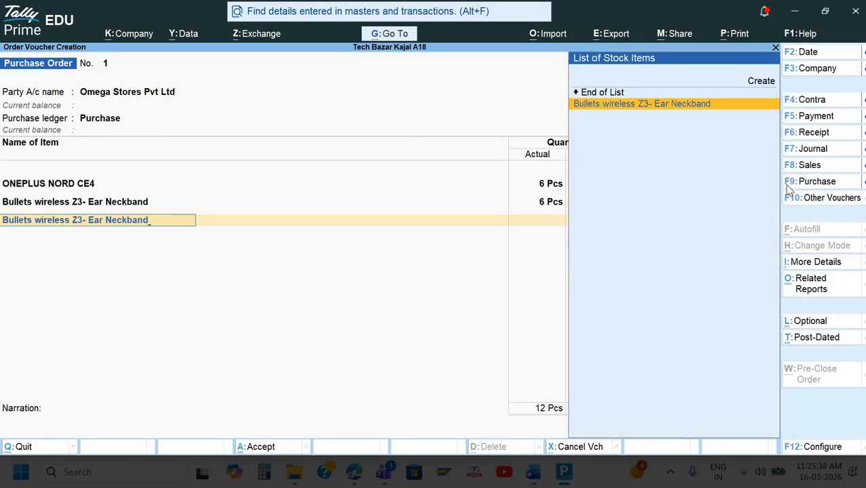
pyautogui.hotkey('alt', 'Tab')
pyautogui.hotkey('ctrl', 'c')
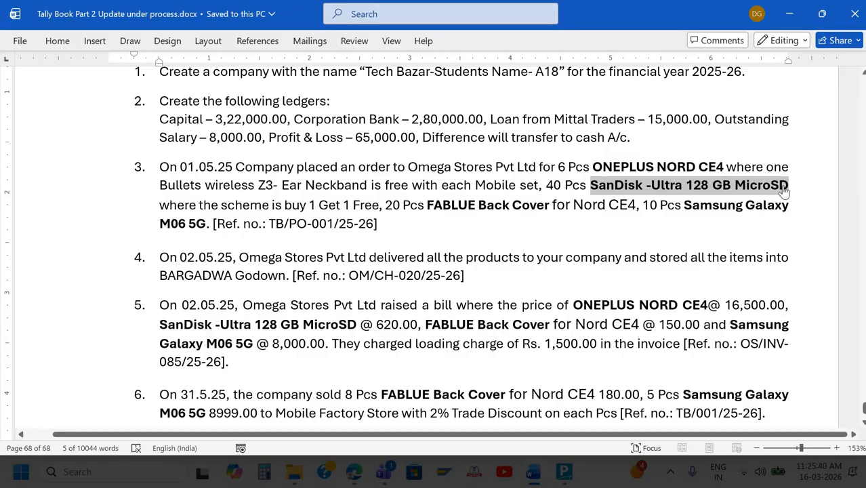
pyautogui.hotkey('alt', 'Tab')
pyautogui.hotkey('alt', 'c')
pyautogui.hotkey('ctrl', 'alt', 'v')
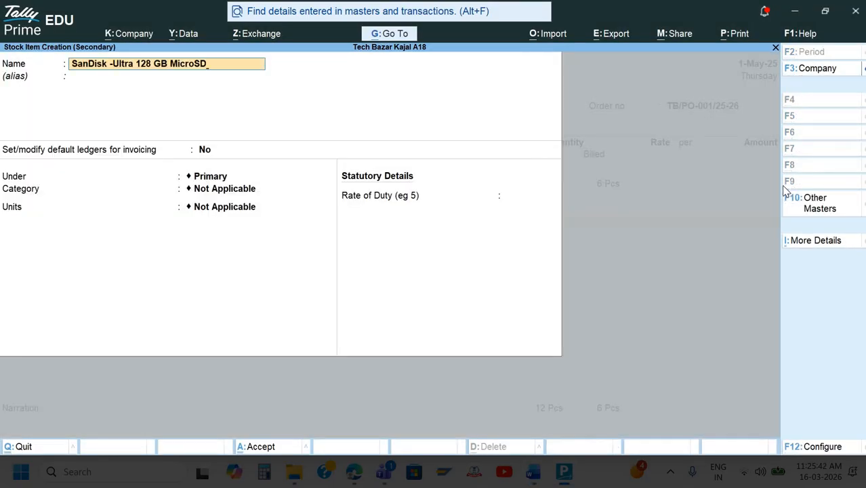
# Step: Place the SanDisk item under Accessories with Pcs as its unit, keep the other defaults, and save it
pyautogui.press('Return')
pyautogui.press('Return')
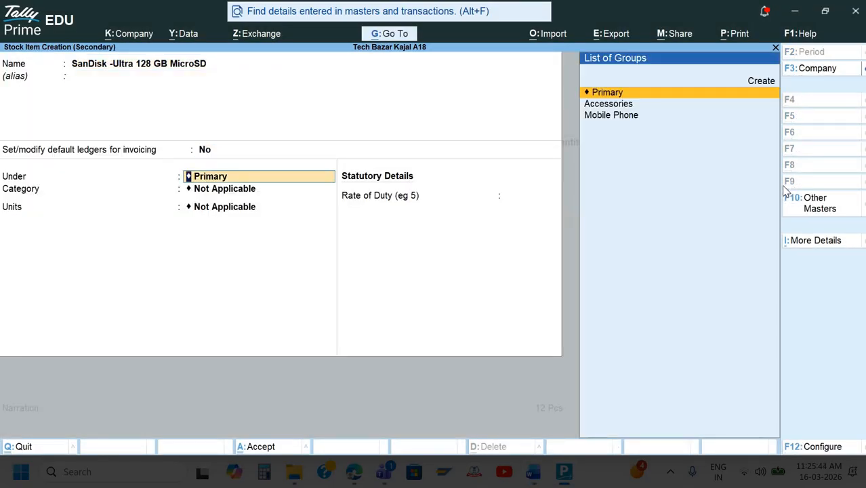
pyautogui.press('Down')
pyautogui.press('Return')
pyautogui.press('Return')
pyautogui.press('Return')
pyautogui.press('Return')
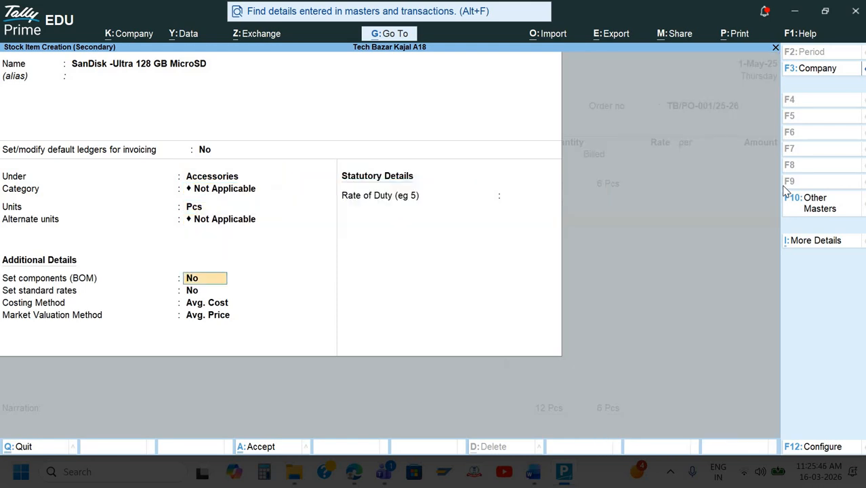
pyautogui.hotkey('ctrl', 'a')
# Step: Check the assignment's scheme and enter 20 Pcs for the SanDisk MicroSD in the Any godown, due on 1-May-25
pyautogui.press('Return')
pyautogui.press('Return')
pyautogui.hotkey('alt', 'Tab')
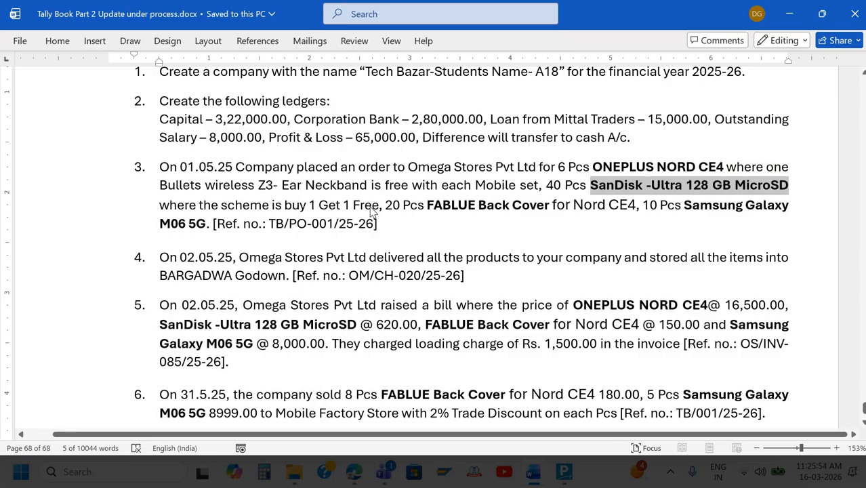
pyautogui.hotkey('alt', 'Tab')
pyautogui.write('20')
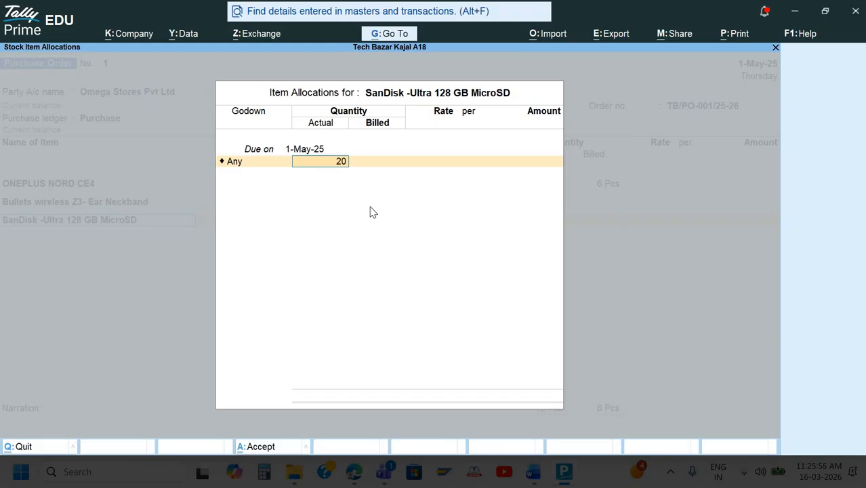
pyautogui.press('Return')
# Step: Set the SanDisk MicroSD's actual quantity to 40 Pcs, keep 20 Pcs billed, and finish its allocation without rate or amount
pyautogui.hotkey('shift', 'Tab')
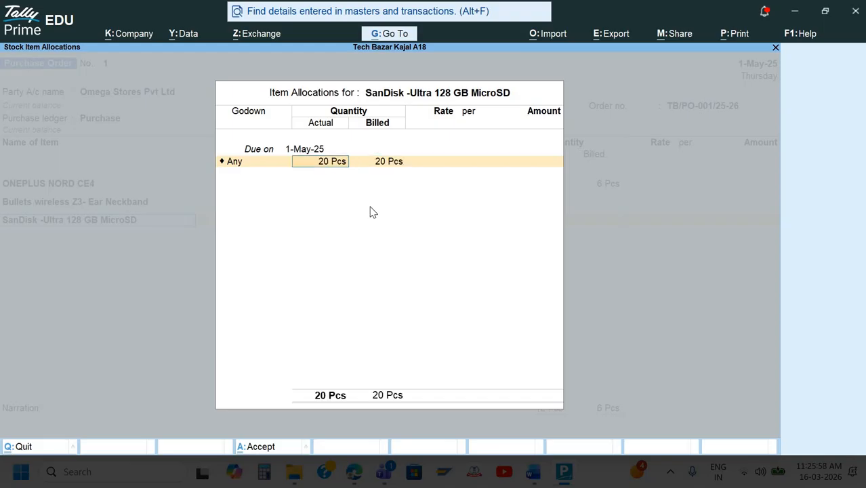
pyautogui.write('40')
pyautogui.press('Return')
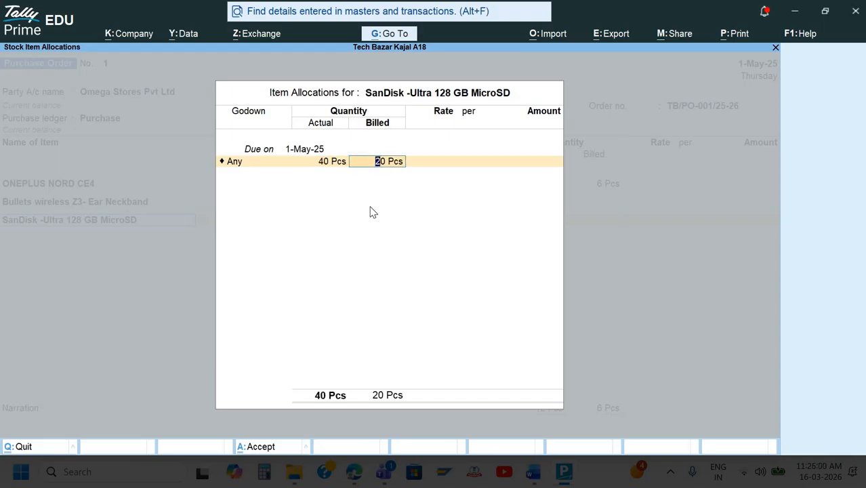
pyautogui.press('Return')
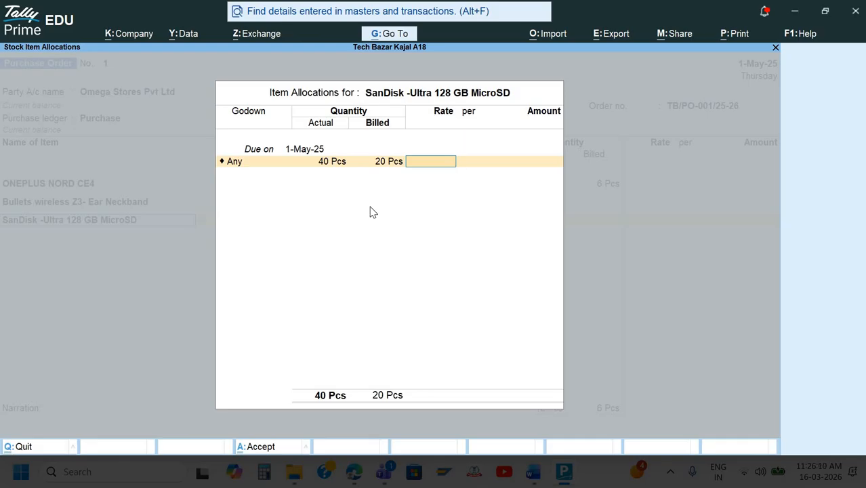
pyautogui.press('Return')
pyautogui.press('Return')
pyautogui.press('Return')
pyautogui.press('Return')
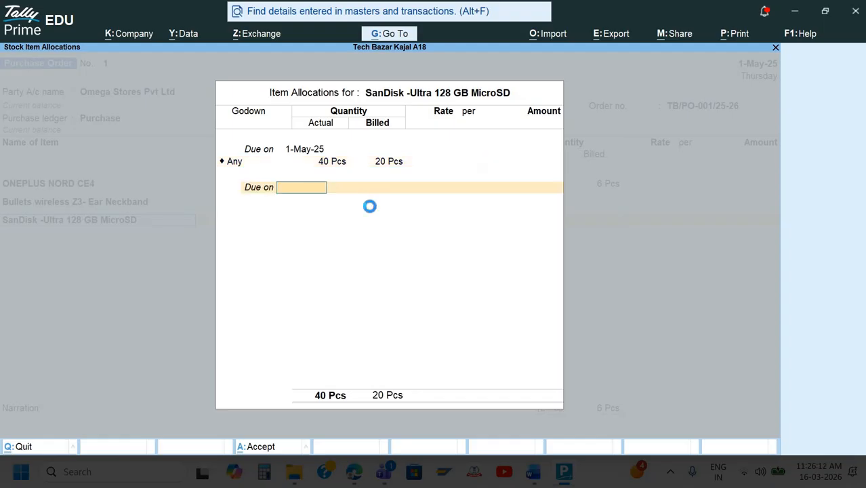
# Step: Copy the FABLUE Back Cover name from the Word assignment and use it to name a new stock item in TallyPrime
pyautogui.hotkey('alt', 'Tab')
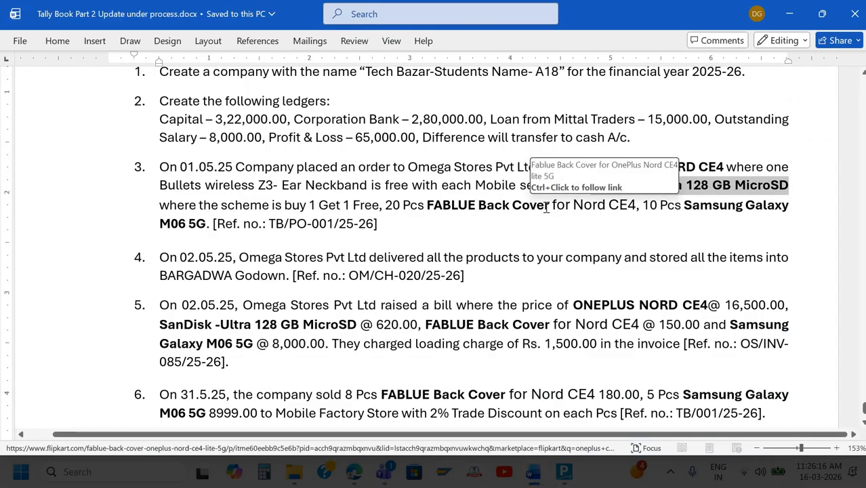
pyautogui.moveTo(427, 205); pyautogui.dragTo(551, 208)
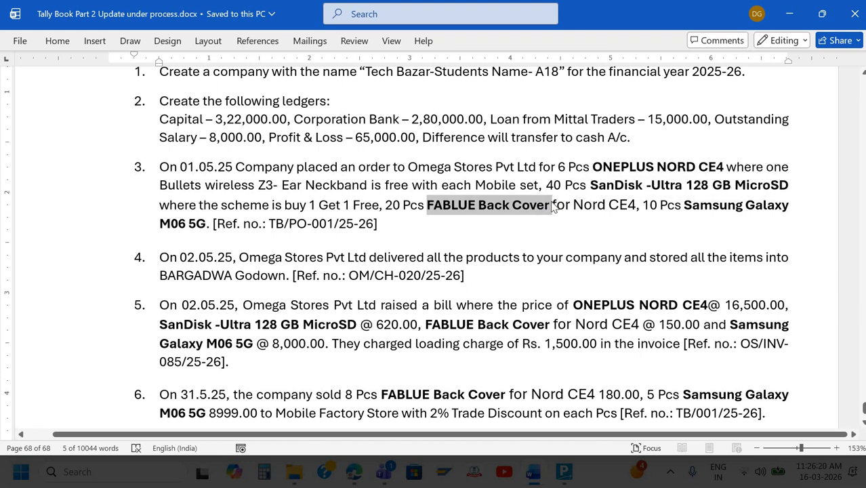
pyautogui.hotkey('ctrl', 'd')
pyautogui.hotkey('alt', 'Tab')
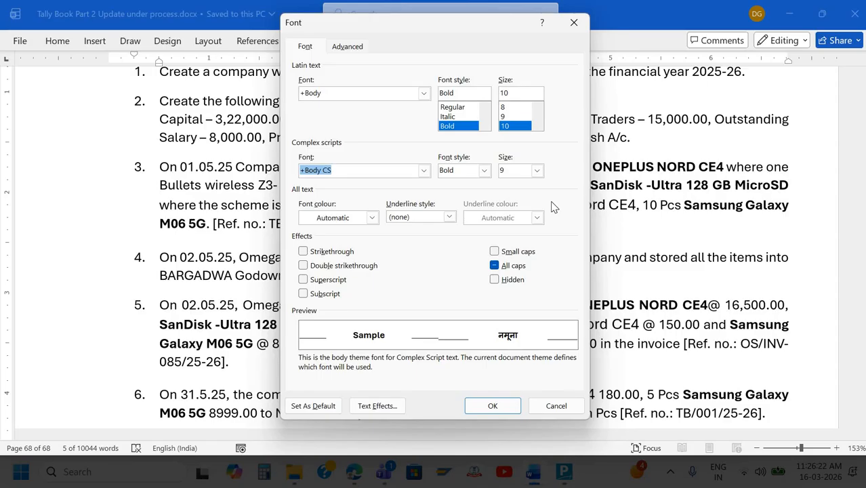
pyautogui.press('Escape')
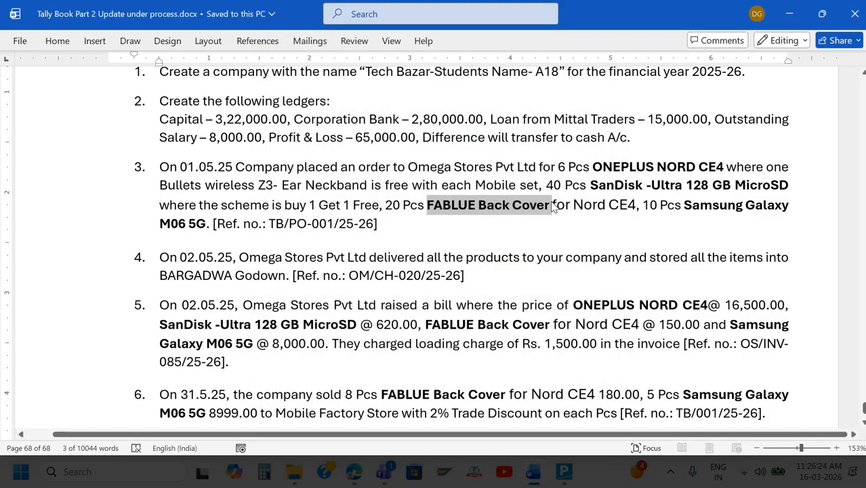
pyautogui.hotkey('alt', 'Tab')
pyautogui.hotkey('ctrl', 'alt', 'v')
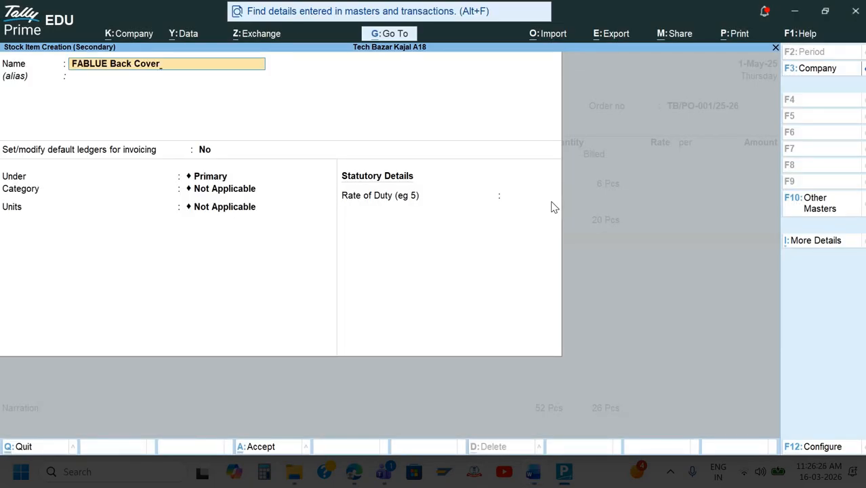
# Step: Place the FABLUE Back Cover item under Accessories with Pcs as its unit, keep the other defaults, and save it
pyautogui.press('Return')
pyautogui.press('Return')
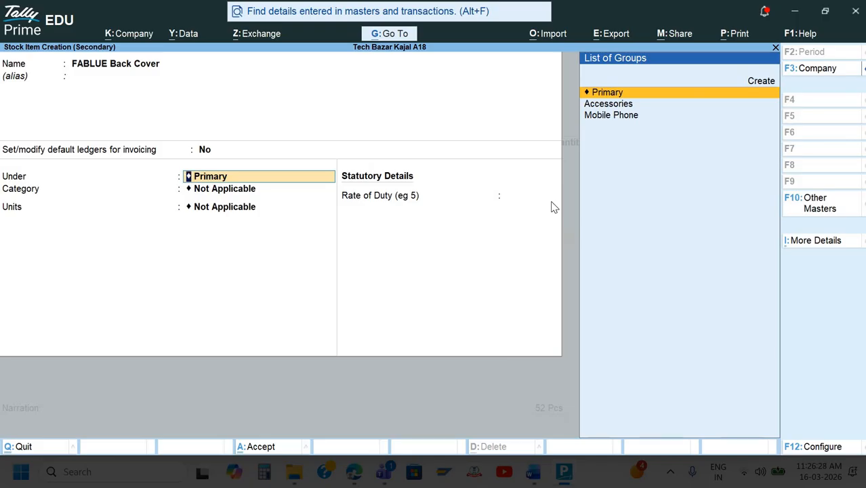
pyautogui.press('Down')
pyautogui.press('Return')
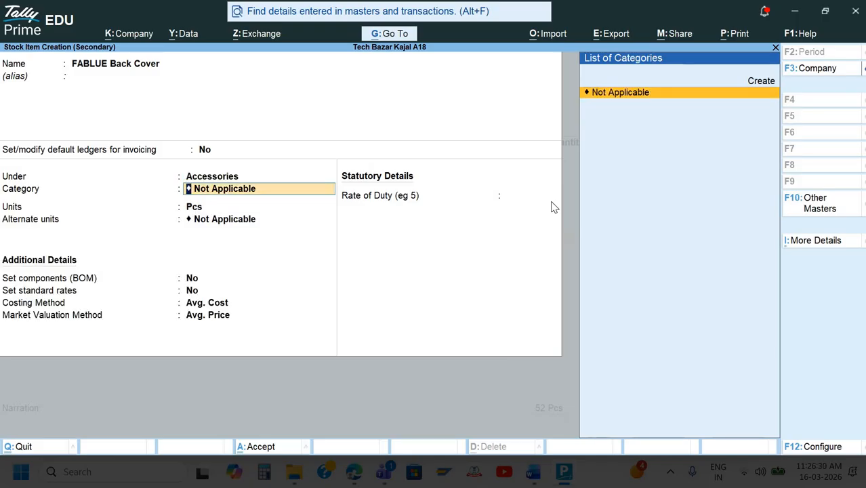
pyautogui.press('Return')
pyautogui.press('Return')
pyautogui.press('Return')
pyautogui.press('Return')
pyautogui.press('Return')
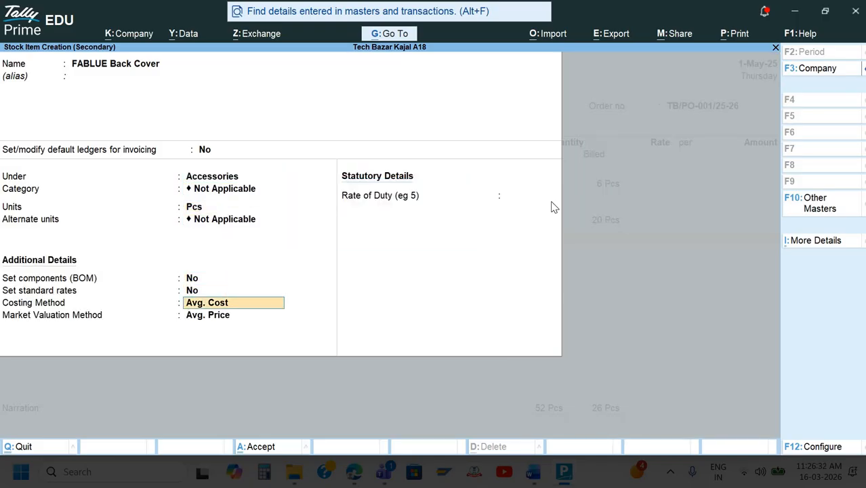
pyautogui.press('Return')
pyautogui.press('Return')
# Step: Check the ordered quantity in the assignment and allocate 20 Pcs actual and billed of FABLUE Back Cover to the Any godown without a rate
pyautogui.press('Return')
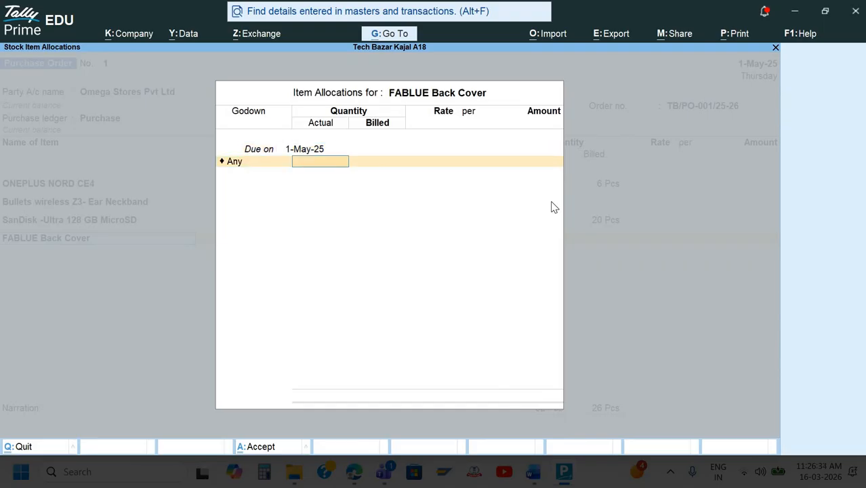
pyautogui.hotkey('alt', 'Tab')
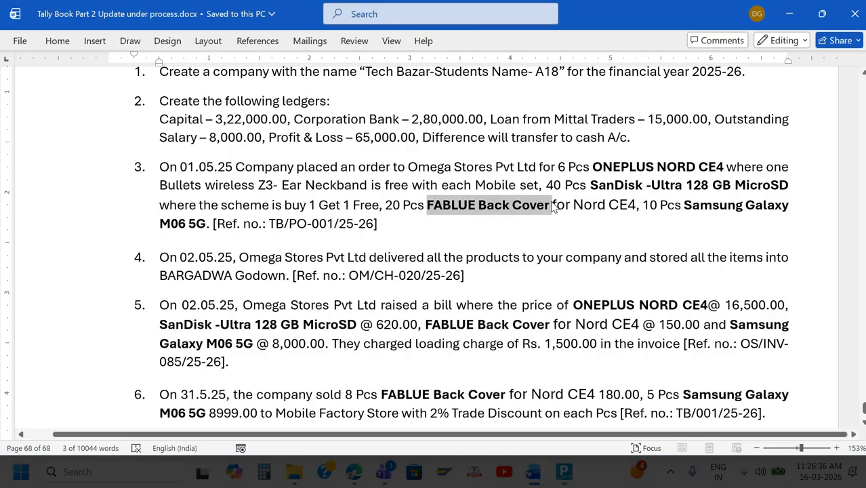
pyautogui.press('alt')
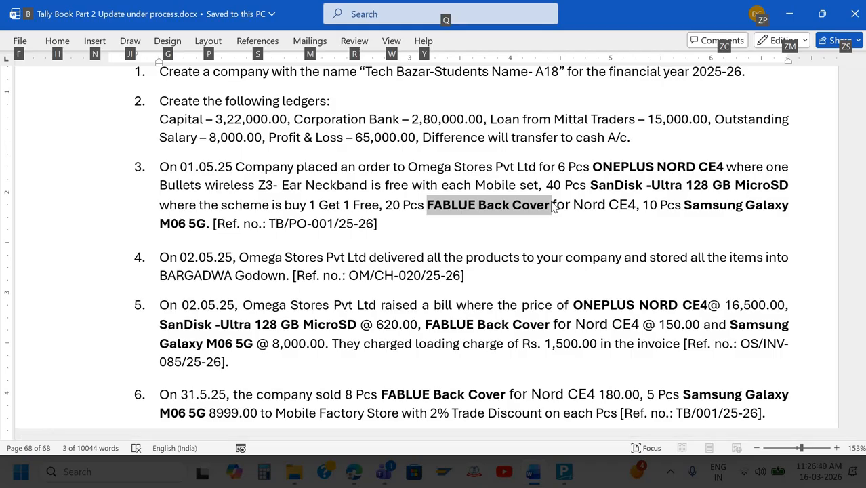
pyautogui.hotkey('alt', 'Tab')
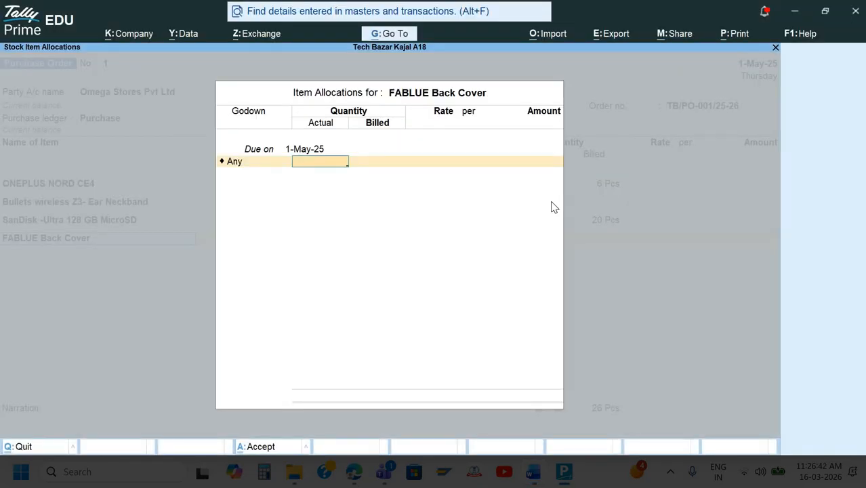
pyautogui.write('20')
pyautogui.press('Return')
pyautogui.press('Return')
pyautogui.press('Return')
pyautogui.press('Return')
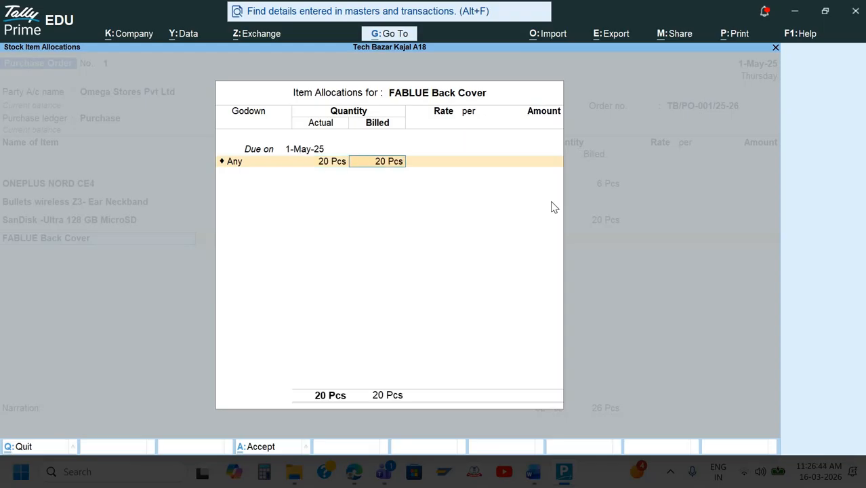
pyautogui.press('Return')
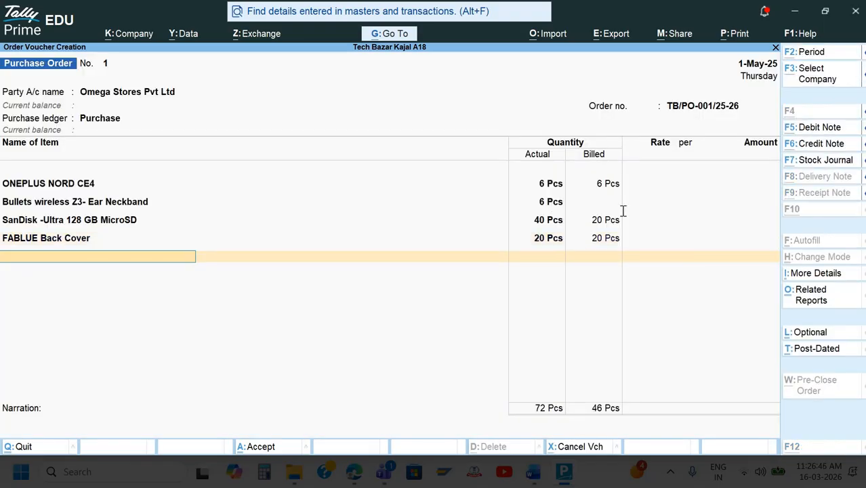
# Step: Copy the Samsung Galaxy M06 5G name from the Word assignment and use it to name a new stock item in TallyPrime
pyautogui.hotkey('alt', 'Tab')
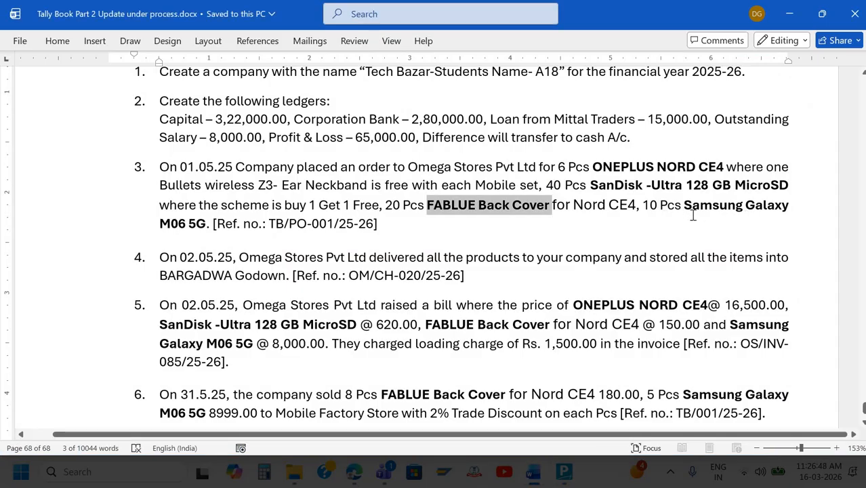
pyautogui.moveTo(684, 205); pyautogui.dragTo(206, 227)
pyautogui.hotkey('ctrl', 'c')
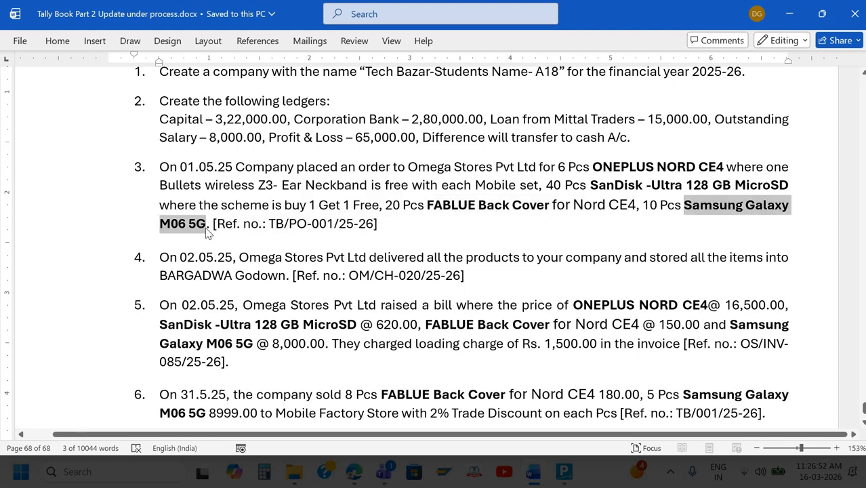
pyautogui.hotkey('alt', 'Tab')
pyautogui.hotkey('alt', 'c')
pyautogui.hotkey('ctrl', 'v')
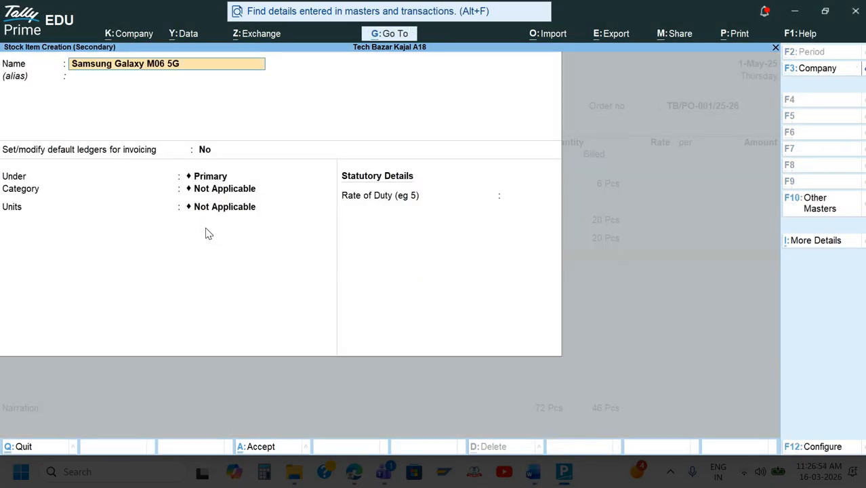
# Step: Place the Samsung Galaxy M06 5G item under Mobile Phone with Pcs as its unit and save it
pyautogui.press('Return')
pyautogui.press('Return')
pyautogui.press('Down')
pyautogui.press('Down')
pyautogui.press('Return')
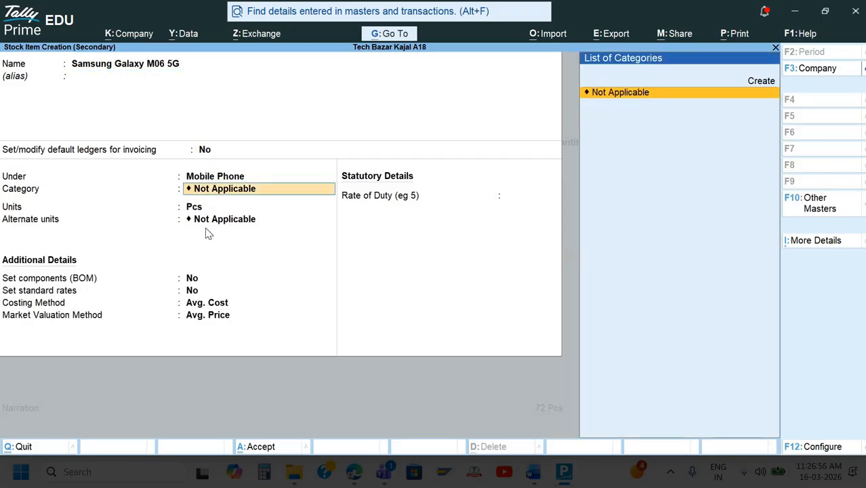
pyautogui.press('Return')
pyautogui.press('Return')
pyautogui.hotkey('ctrl', 'a')
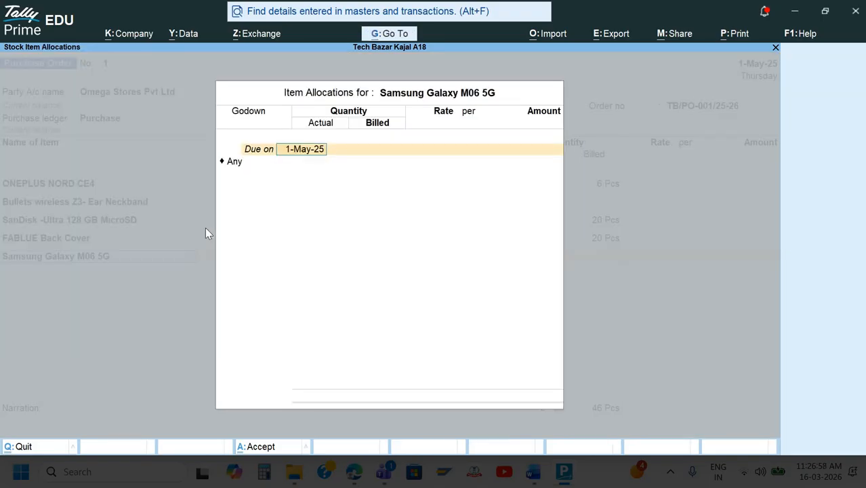
# Step: Allocate 10 Pcs actual and billed of Samsung Galaxy M06 5G to the Any godown without a rate, checking the quantity against the Word assignment
pyautogui.press('Return')
pyautogui.write('10')
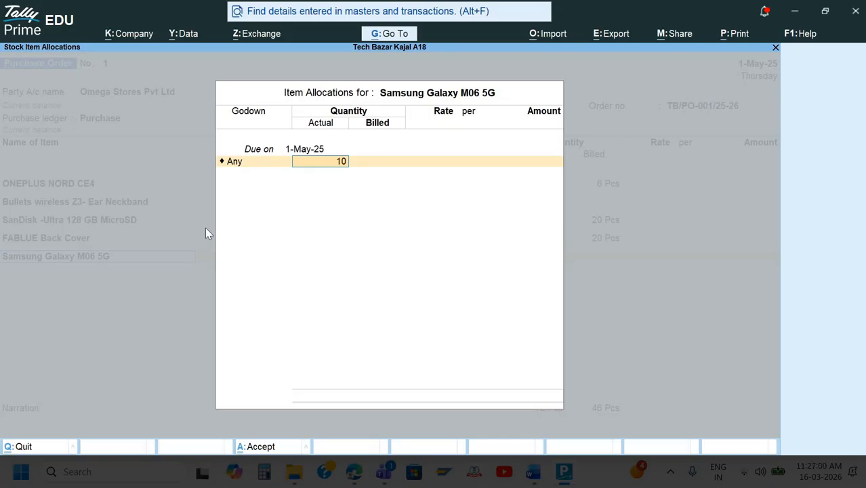
pyautogui.press('Return')
pyautogui.press('Return')
pyautogui.hotkey('alt', 'Tab')
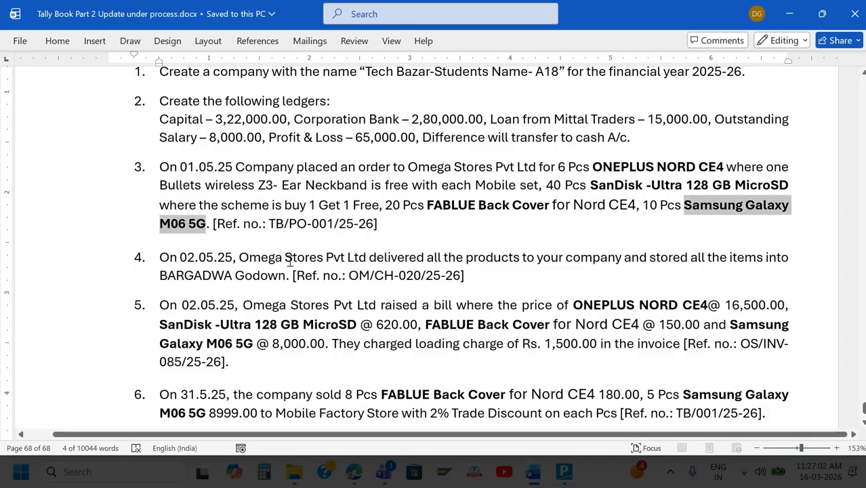
pyautogui.hotkey('alt', 'Tab')
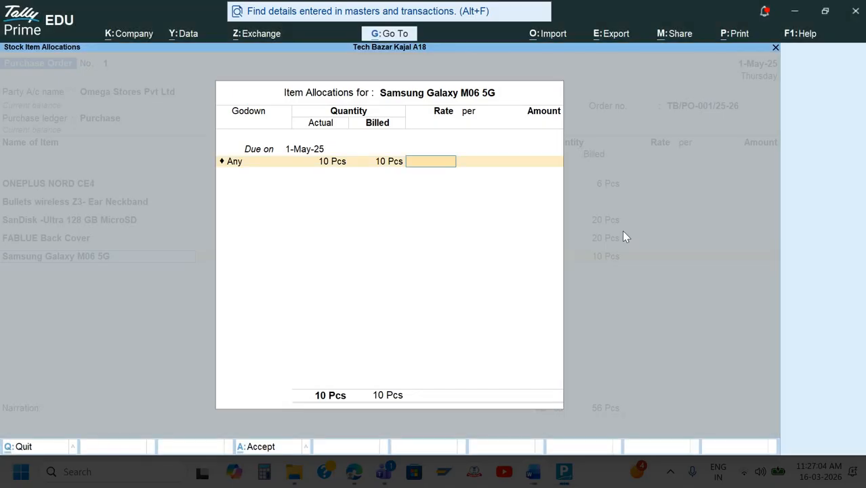
pyautogui.press('Return')
pyautogui.press('Return')
pyautogui.press('Return')
pyautogui.press('Return')
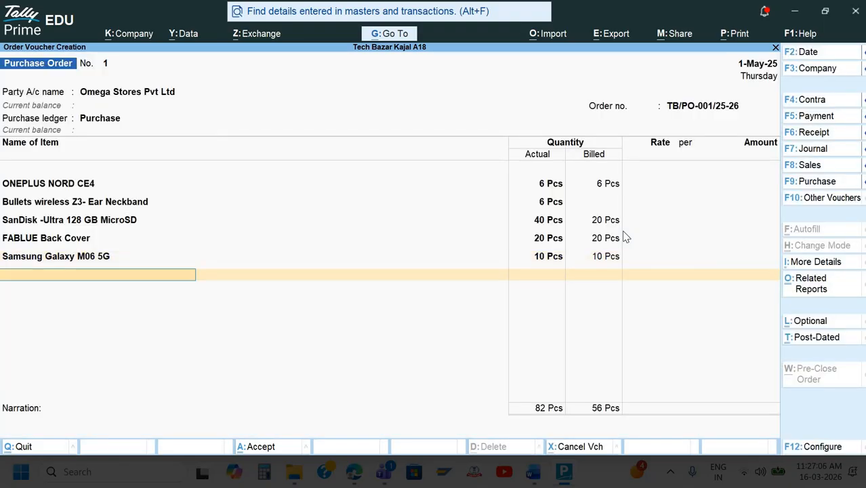
# Step: End the item list, enter the narration "Being order placed", and try to save the purchase order
pyautogui.press('Return')
pyautogui.press('Return')
pyautogui.press('Return')
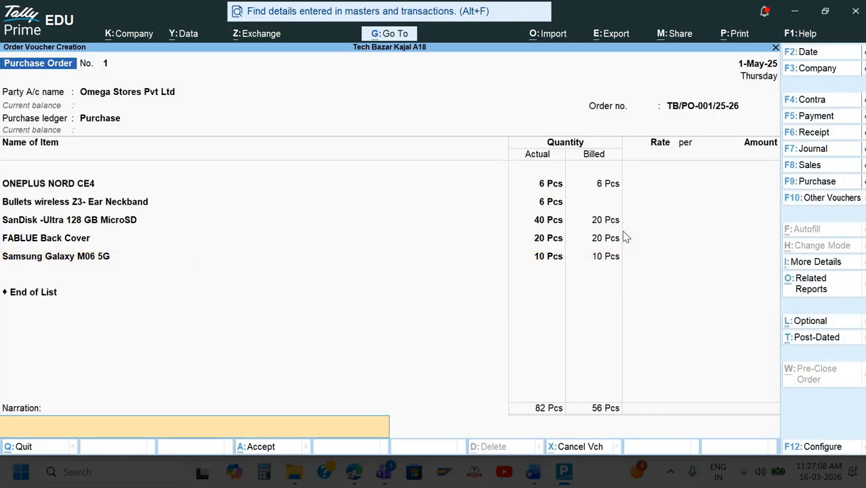
pyautogui.write('Being order placed')
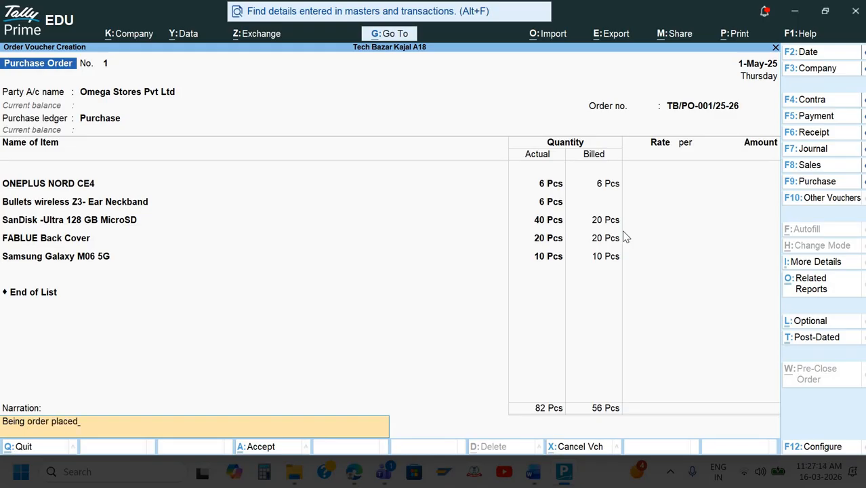
pyautogui.press('Return')
pyautogui.press('Return')
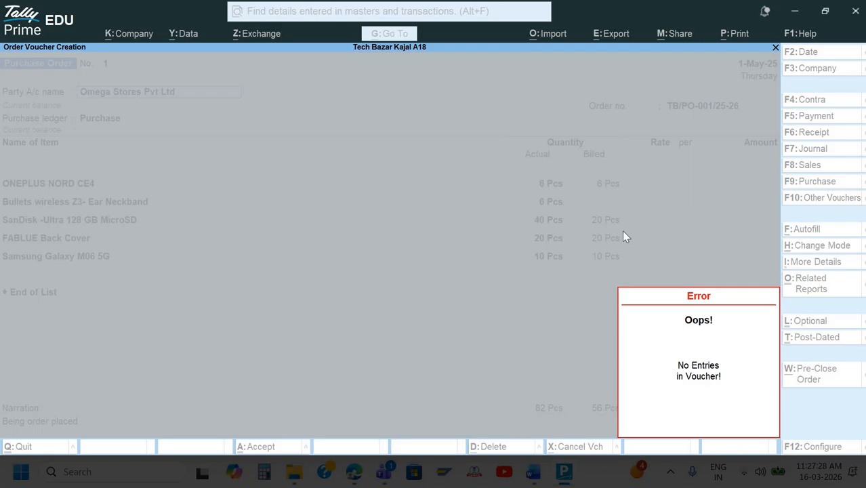
pyautogui.press('Escape')
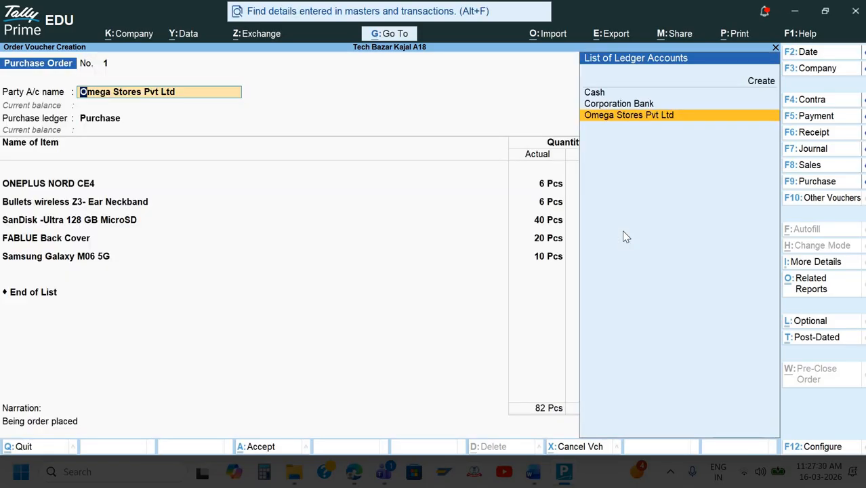
# Step: Open the Purchase Order voucher type for alteration from within the unsaved order
pyautogui.hotkey('alt', 'g')
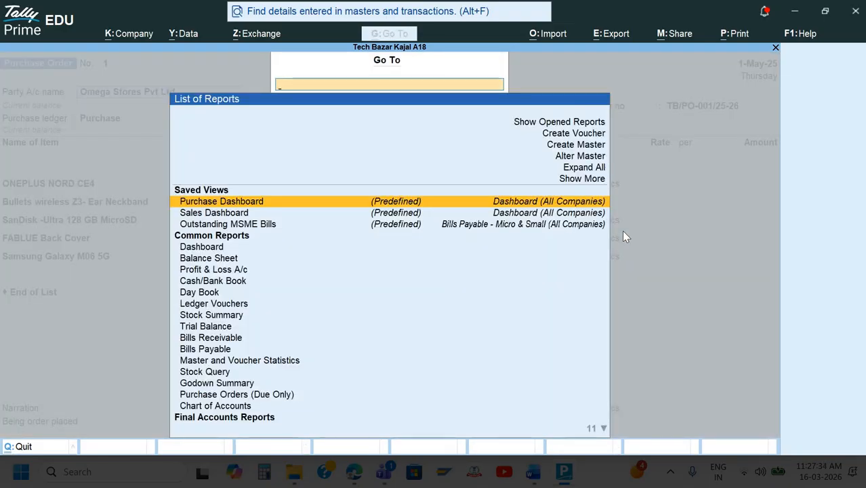
pyautogui.press('Up')
pyautogui.press('Up')
pyautogui.press('Up')
pyautogui.press('Up')
pyautogui.press('Down')
pyautogui.press('Down')
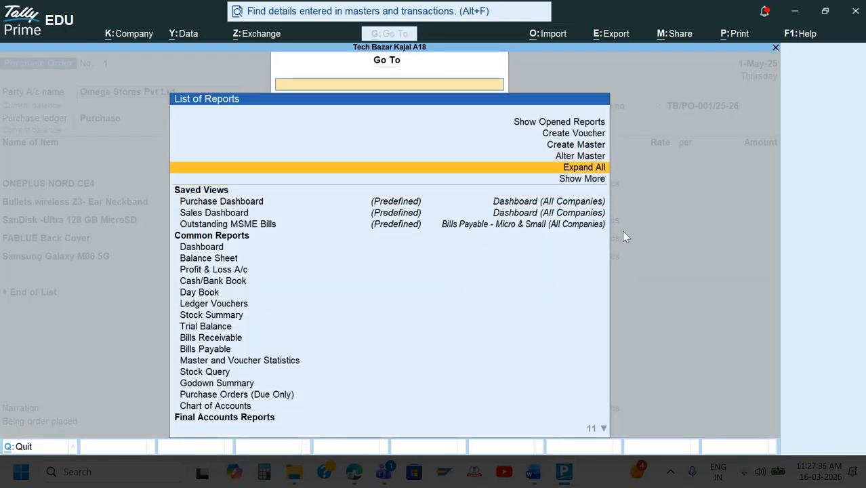
pyautogui.press('Up')
pyautogui.press('Up')
pyautogui.press('Up')
pyautogui.press('Down')
pyautogui.press('Down')
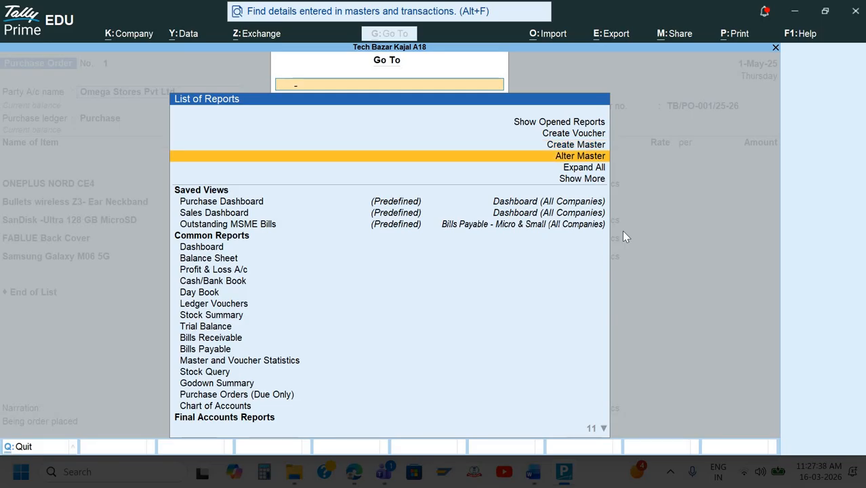
pyautogui.press('Return')
pyautogui.press('Down')
pyautogui.press('Down')
pyautogui.press('Down')
pyautogui.press('Return')
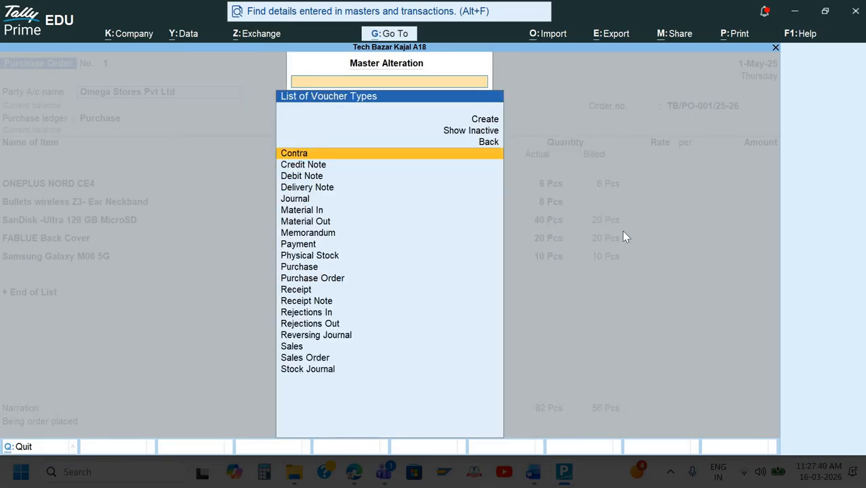
pyautogui.write('Pu')
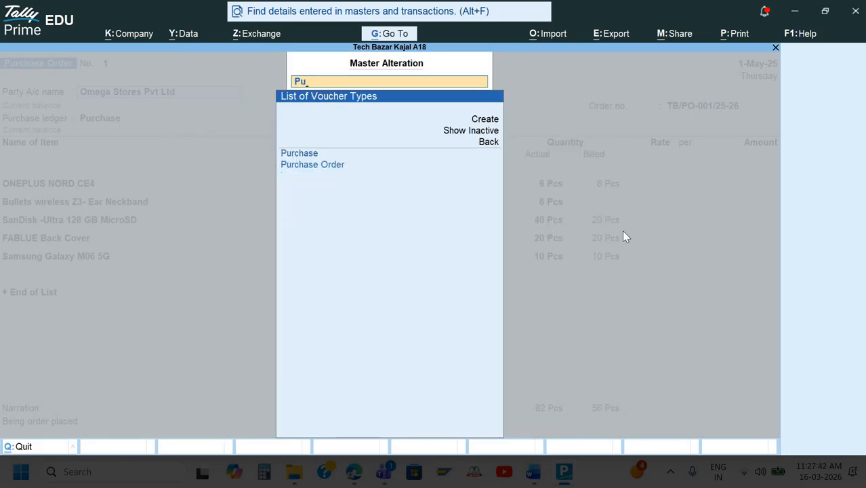
pyautogui.press('Down')
pyautogui.press('Return')
# Step: Allow zero-valued transactions for the Purchase Order voucher type, save it, and return to the Omega Stores order
pyautogui.press('Return')
pyautogui.press('Return')
pyautogui.press('Return')
pyautogui.press('Return')
pyautogui.press('Return')
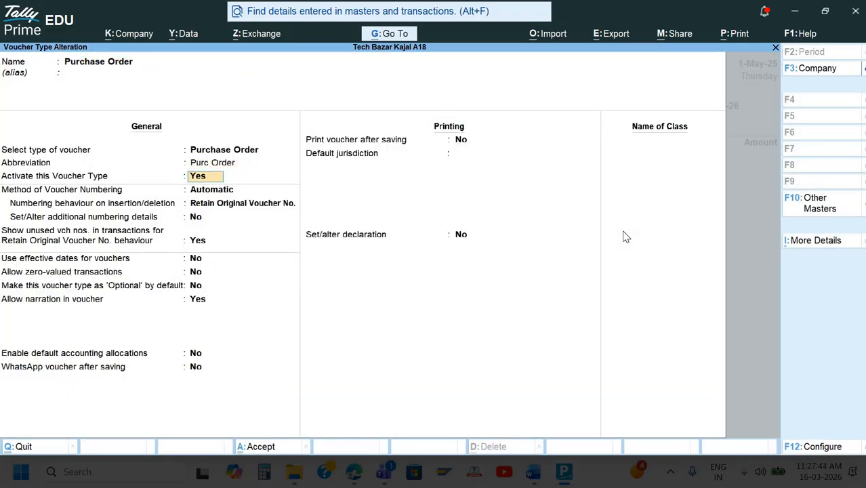
pyautogui.press('Return')
pyautogui.press('Return')
pyautogui.press('Return')
pyautogui.press('Return')
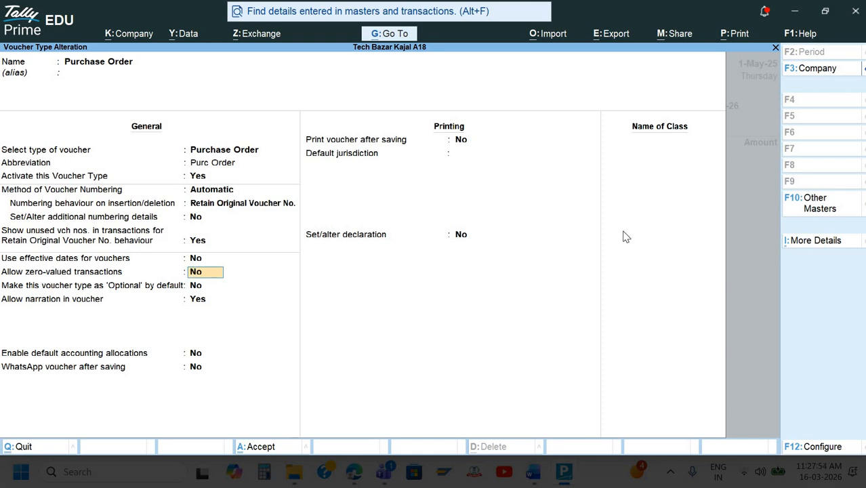
pyautogui.write('y')
pyautogui.press('Return')
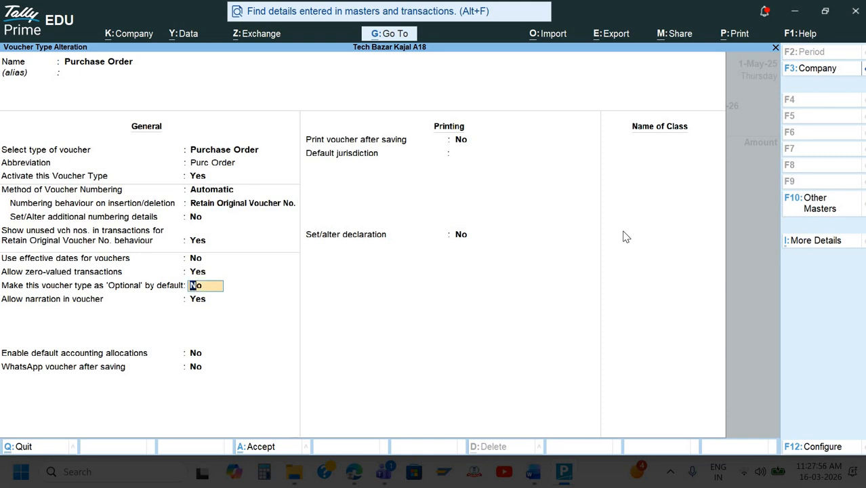
pyautogui.hotkey('ctrl', 'a')
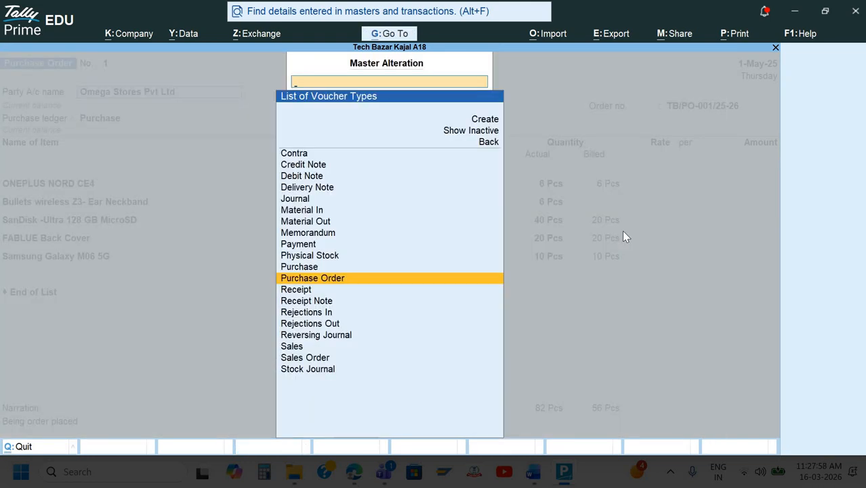
pyautogui.press('Escape')
# Step: Keep the Omega Stores party, order and consignee details as entered and proceed to the order's items
pyautogui.press('Return')
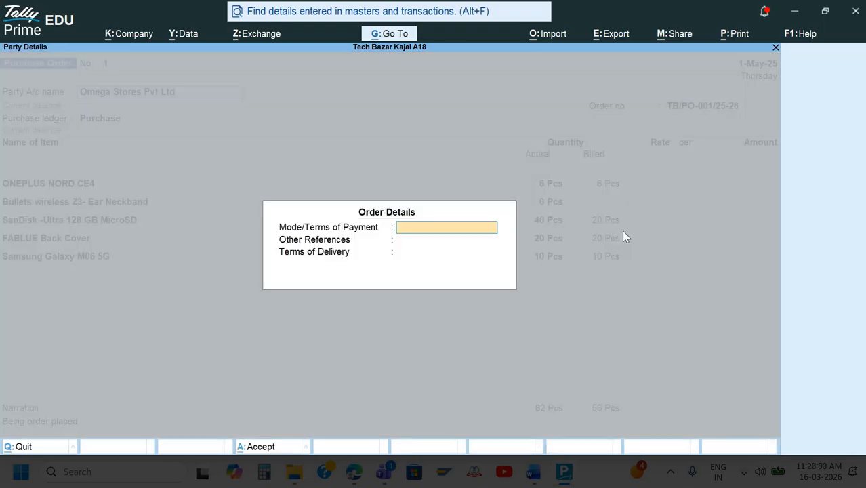
pyautogui.press('Return')
pyautogui.press('Return')
pyautogui.press('Return')
pyautogui.press('Return')
pyautogui.press('Return')
pyautogui.press('Return')
pyautogui.press('Return')
pyautogui.press('Return')
pyautogui.press('Return')
pyautogui.press('Return')
pyautogui.press('Return')
pyautogui.press('Return')
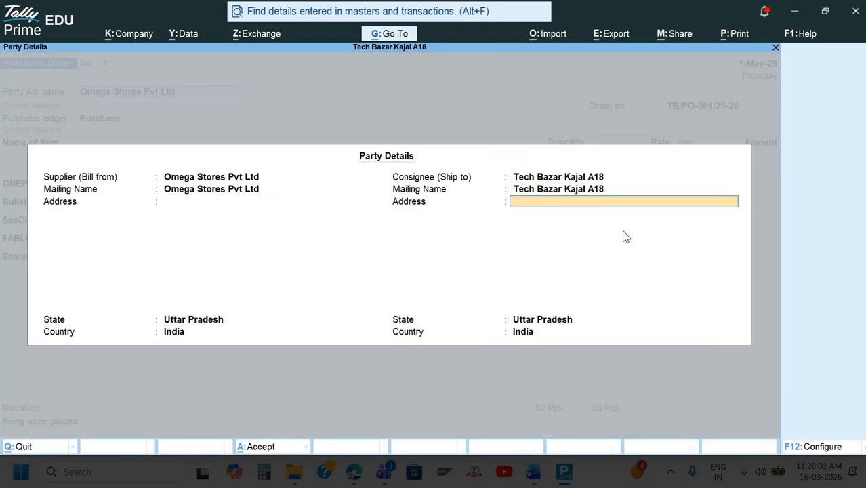
pyautogui.press('Return')
pyautogui.press('Return')
pyautogui.press('Return')
pyautogui.press('Return')
pyautogui.press('Return')
pyautogui.press('Return')
# Step: Keep the ONEPLUS NORD CE4 allocation of 6 Pcs actual and billed without a rate
pyautogui.press('Return')
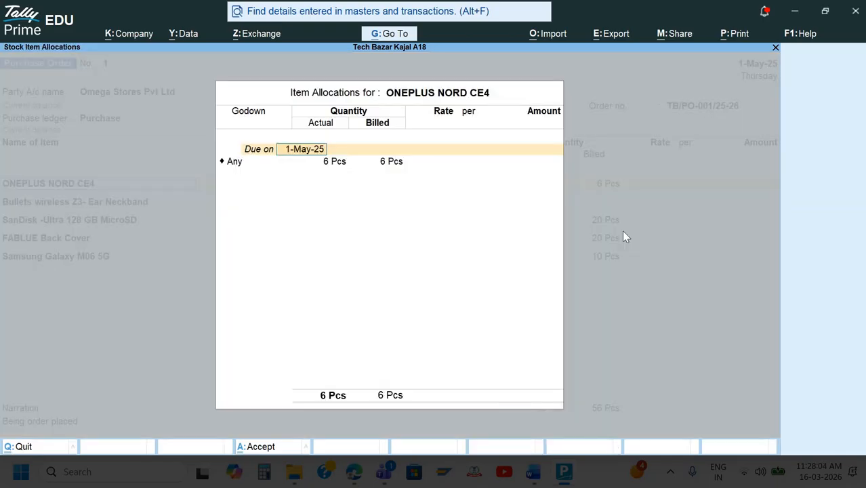
pyautogui.press('Return')
pyautogui.press('Return')
pyautogui.press('Return')
pyautogui.press('Return')
pyautogui.press('Return')
pyautogui.press('Return')
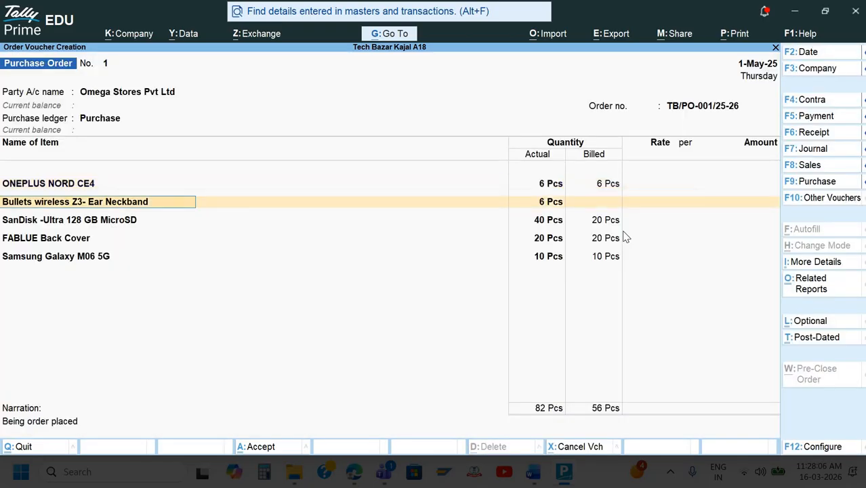
# Step: Clear the billed quantity for Bullets wireless Z3- Ear Neckband while keeping 6 Pcs as the actual quantity
pyautogui.press('BackSpace')
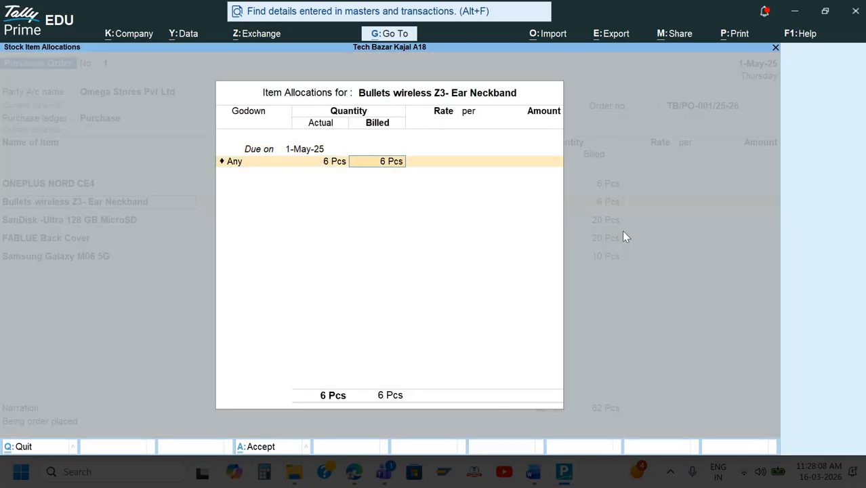
pyautogui.press('space')
pyautogui.press('Return')
pyautogui.press('Return')
pyautogui.press('Return')
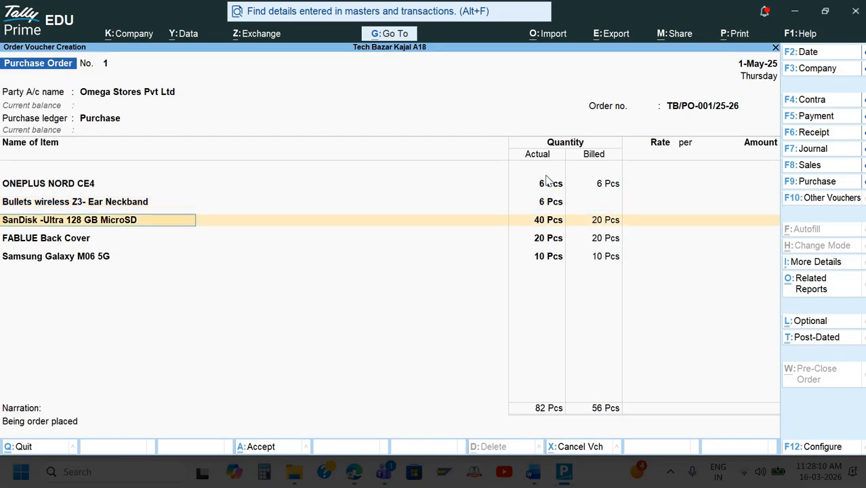
# Step: Keep the SanDisk -Ultra 128 GB MicroSD allocation of 40 Pcs actual and 20 Pcs billed without a rate
pyautogui.press('Return')
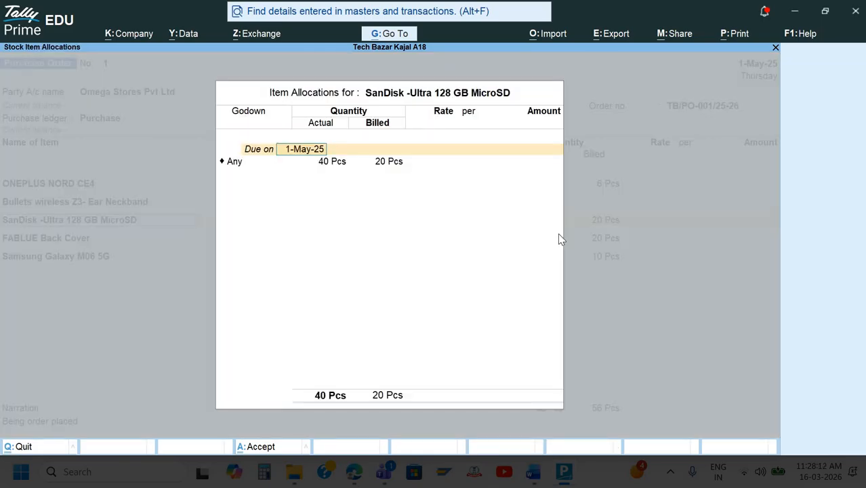
pyautogui.press('Return')
pyautogui.press('Return')
pyautogui.press('Return')
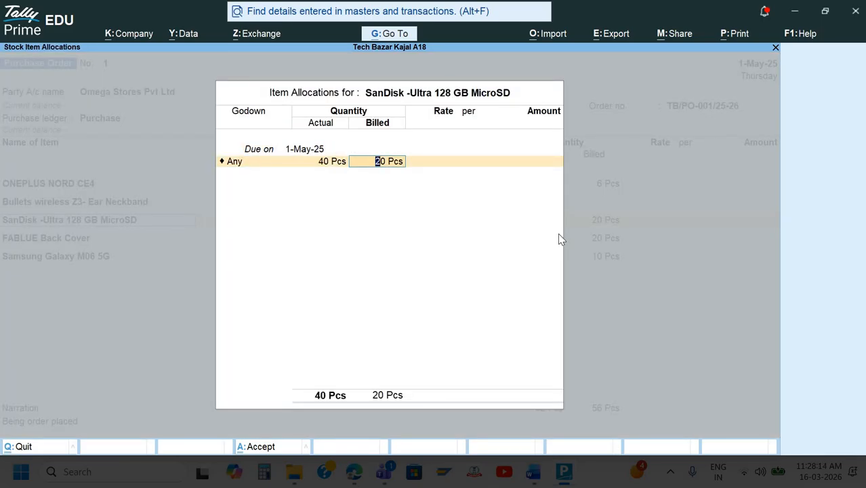
pyautogui.press('Return')
pyautogui.press('Return')
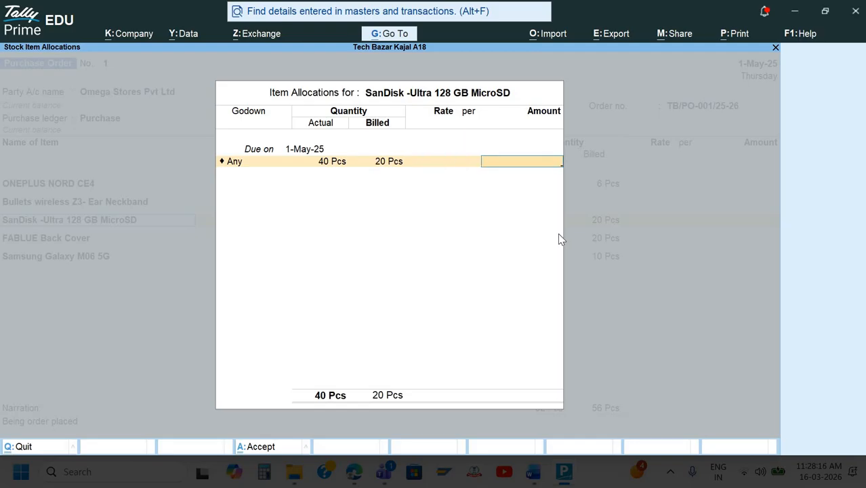
pyautogui.press('Return')
pyautogui.press('Return')
pyautogui.press('Return')
# Step: Keep the allocations of 20 Pcs FABLUE Back Cover and 10 Pcs Samsung Galaxy M06 5G without rates
pyautogui.press('Return')
pyautogui.press('Return')
pyautogui.press('Return')
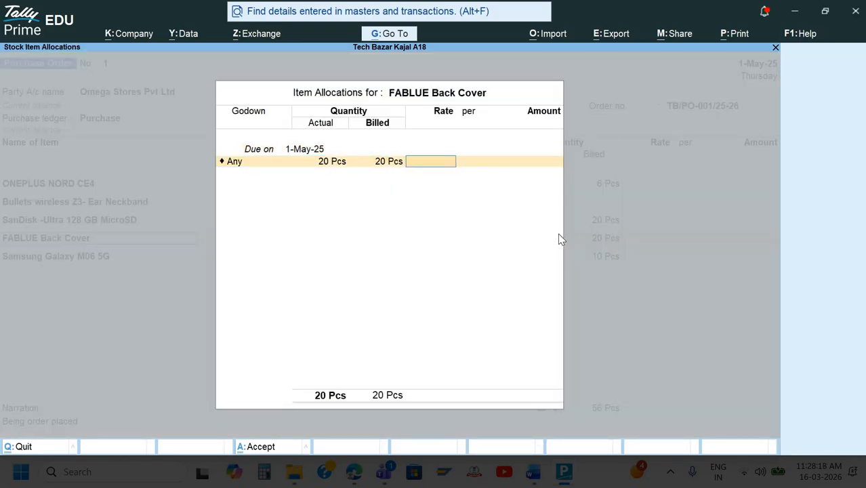
pyautogui.press('Return')
pyautogui.press('Return')
pyautogui.press('Return')
pyautogui.press('Return')
pyautogui.press('Return')
pyautogui.press('Return')
pyautogui.press('Return')
pyautogui.press('Return')
pyautogui.press('Return')
pyautogui.press('Return')
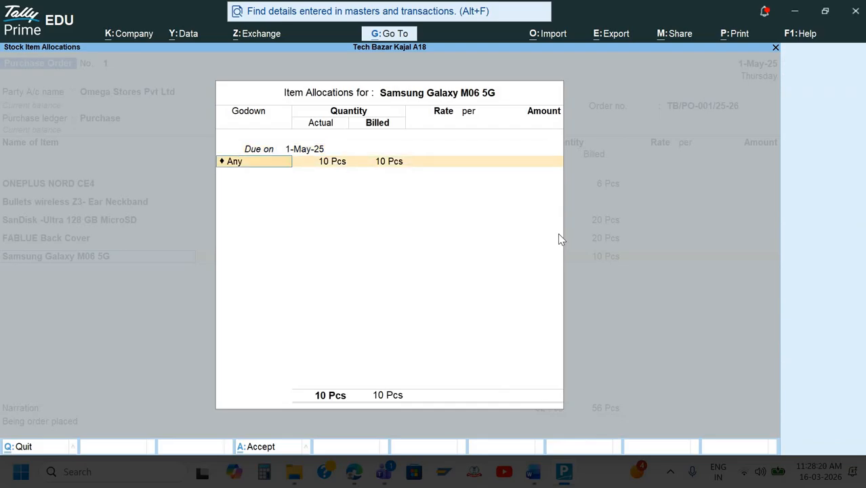
pyautogui.press('Return')
pyautogui.press('Return')
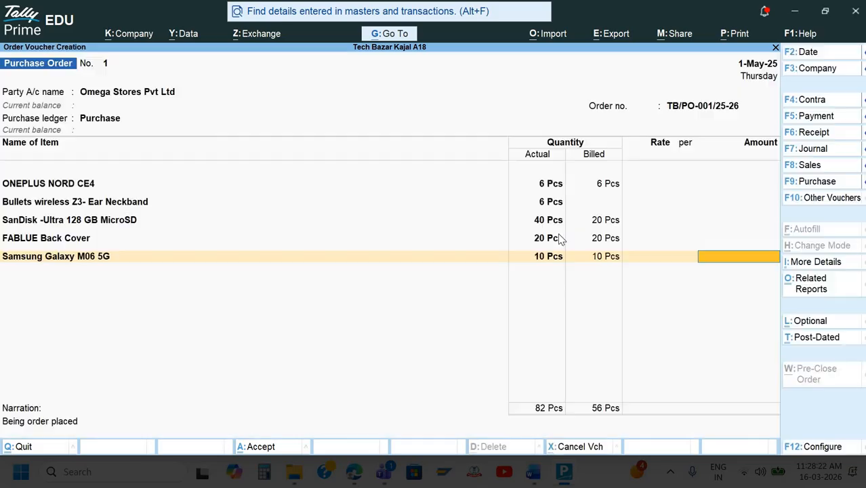
# Step: End the item list, keep the existing narration, and save the Omega Stores purchase order
pyautogui.press('Return')
pyautogui.press('Return')
pyautogui.press('Return')
pyautogui.press('Return')
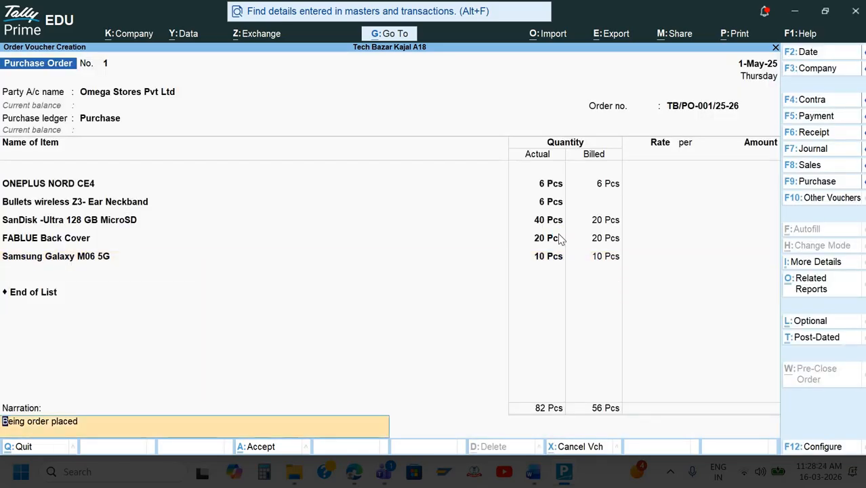
pyautogui.press('Return')
pyautogui.press('Return')
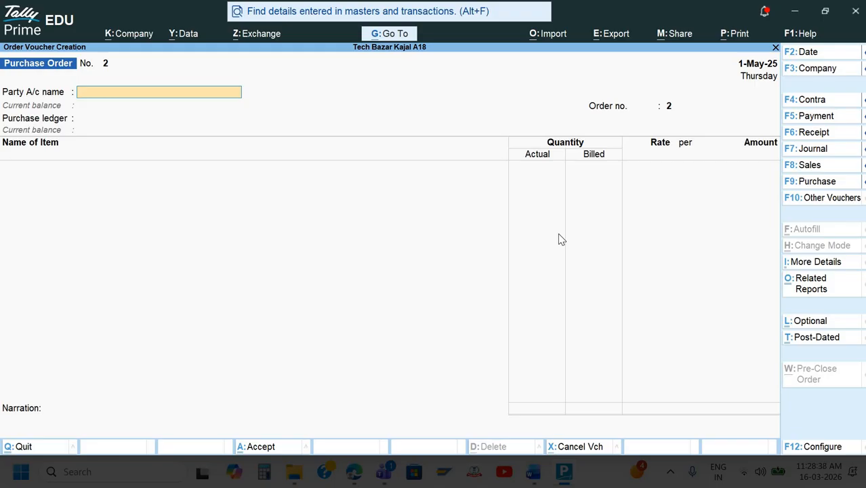
# Step: Switch to the Word assignment document and review the 01.05.25 purchase order task and the 02.05.25 delivery task
pyautogui.hotkey('alt', 'Tab')
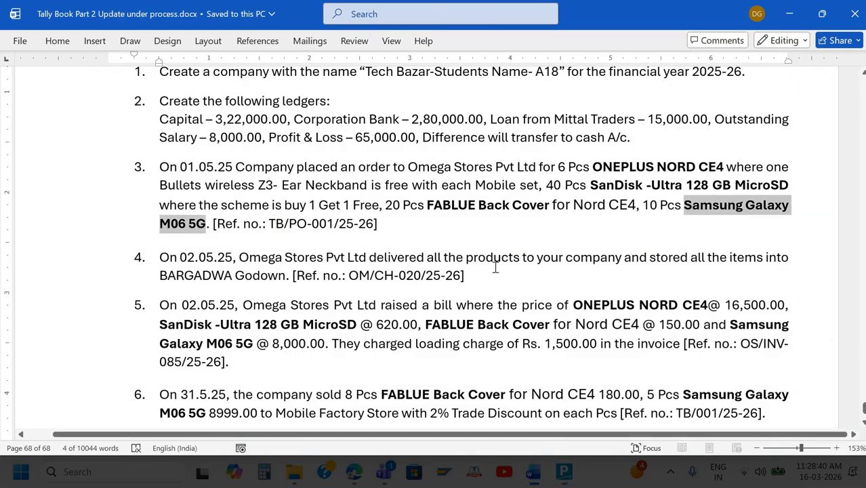
pyautogui.scroll(-2, 495, 265)
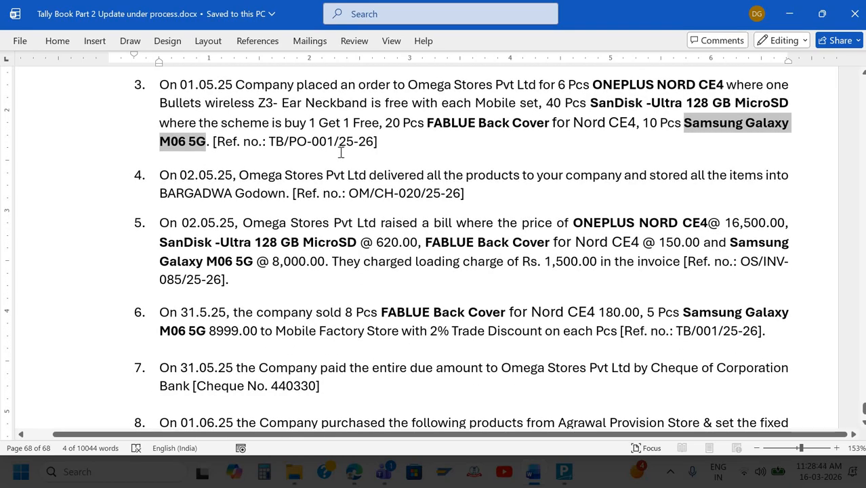
pyautogui.click(402, 146)
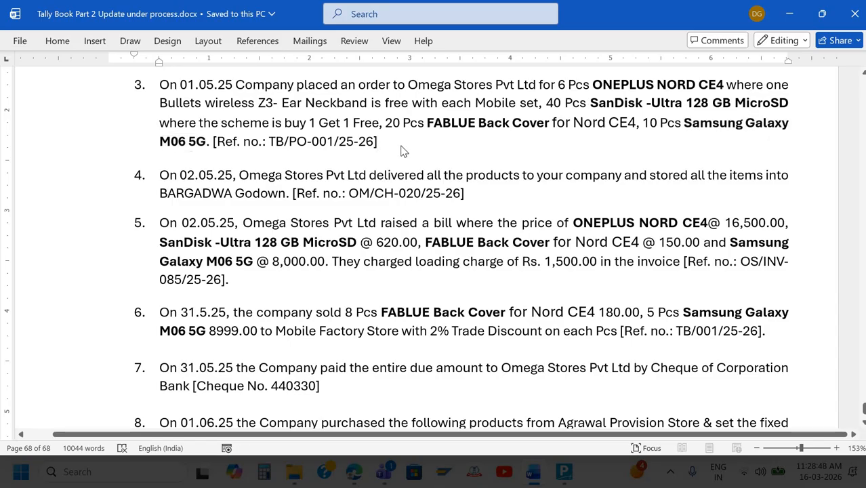
# Step: Return to TallyPrime, leave order entry, and check the company feature for separate Actual and Billed Quantity columns
pyautogui.hotkey('alt', 'Tab')
pyautogui.press('Escape')
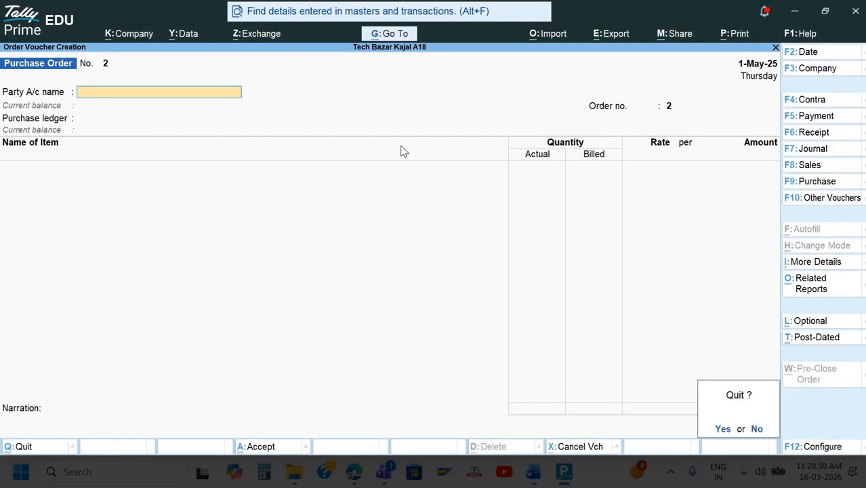
pyautogui.press('y')
pyautogui.press('Escape')
pyautogui.press('Escape')
pyautogui.press('F11')
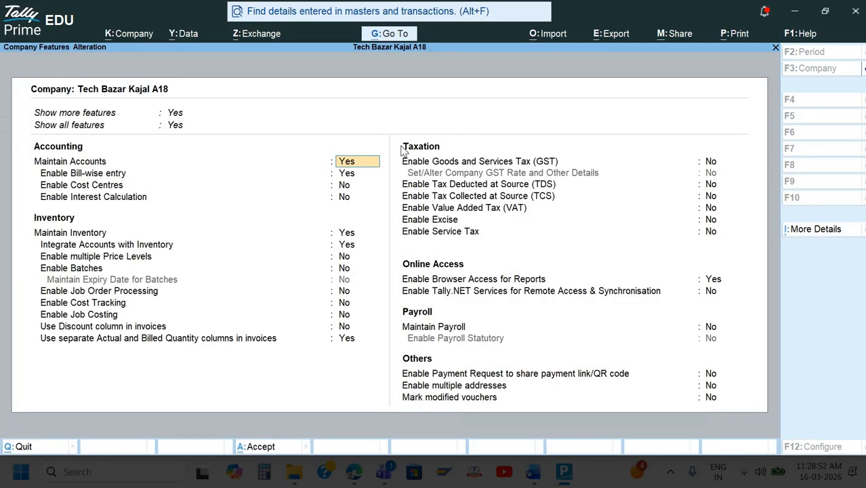
pyautogui.press('Down')
pyautogui.press('Down')
pyautogui.press('Down')
pyautogui.press('Down')
pyautogui.press('Down')
pyautogui.press('Down')
pyautogui.press('Down')
pyautogui.press('Down')
pyautogui.press('Down')
pyautogui.press('Down')
pyautogui.press('Down')
pyautogui.press('Down')
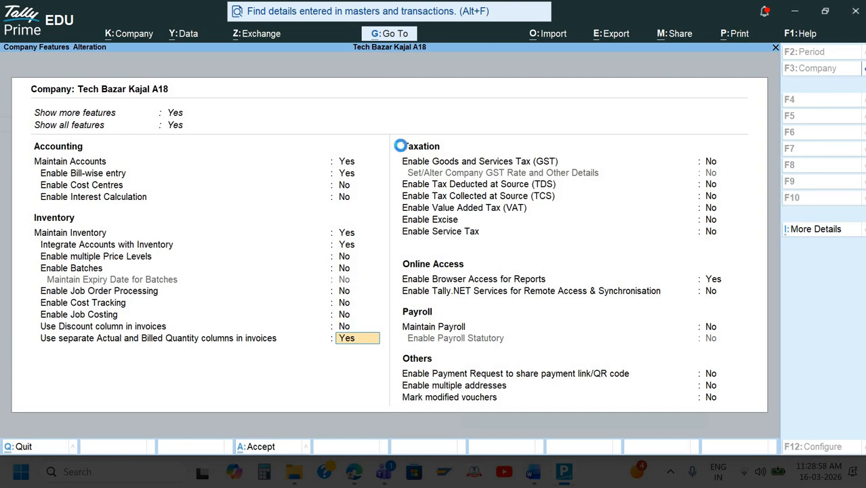
pyautogui.hotkey('ctrl', 'a')
# Step: Check the existing godowns among the alterable masters and return to the Gateway of Tally
pyautogui.press('Down')
pyautogui.press('Return')
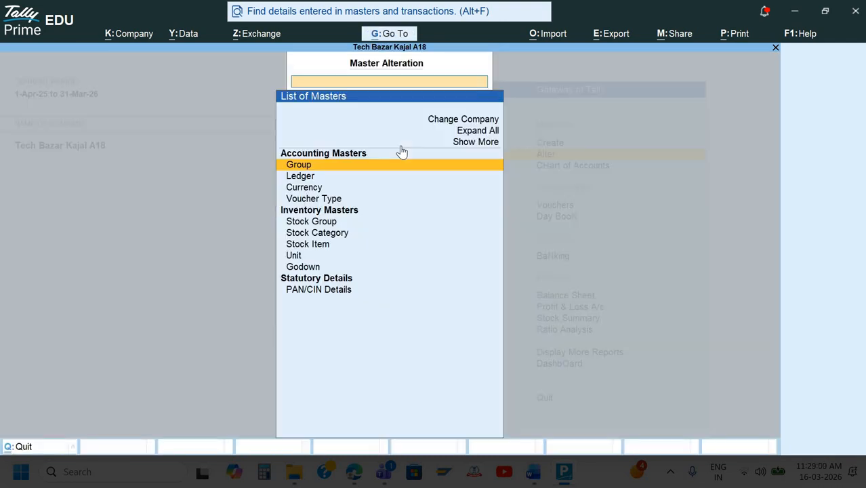
pyautogui.press('Down')
pyautogui.press('Down')
pyautogui.press('Down')
pyautogui.press('Down')
pyautogui.press('Down')
pyautogui.press('Down')
pyautogui.press('Down')
pyautogui.press('Down')
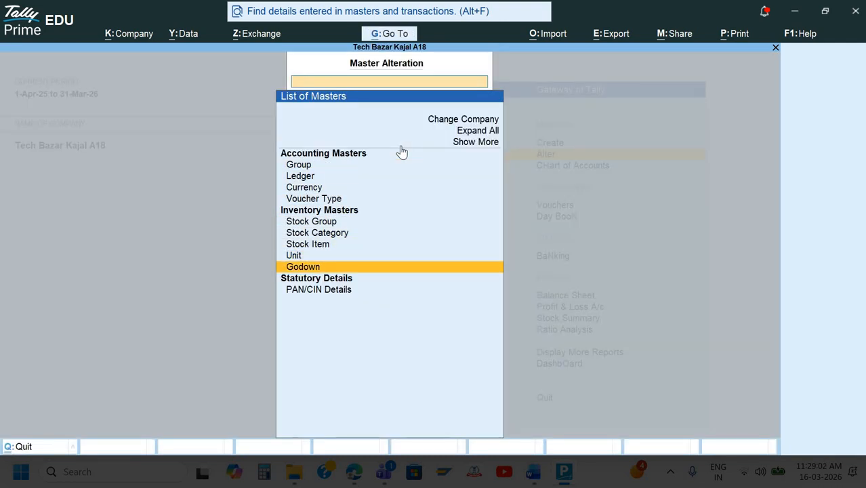
pyautogui.press('Return')
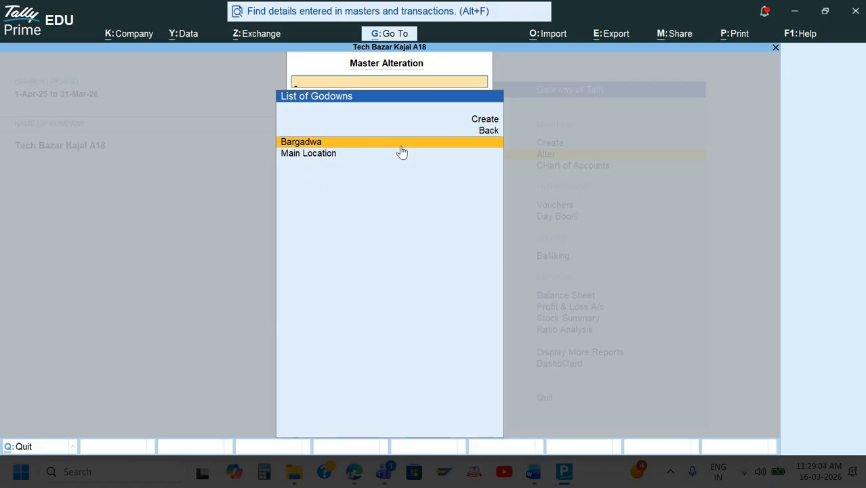
pyautogui.press('Escape')
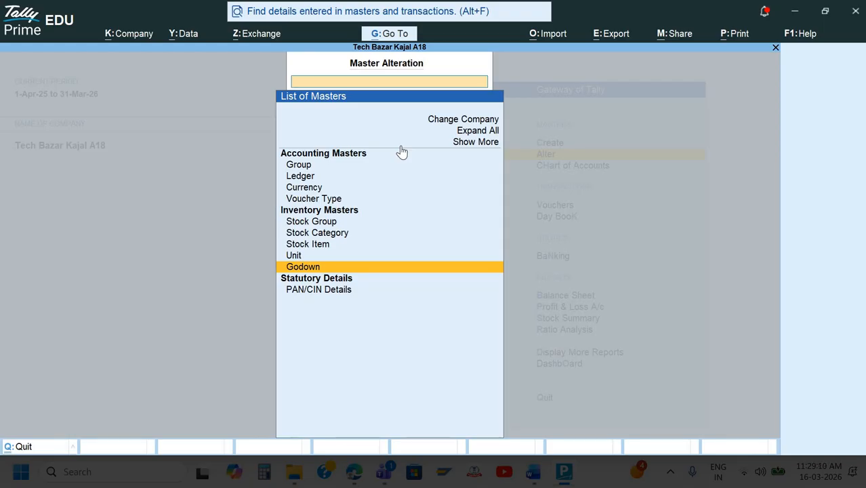
pyautogui.press('Escape')
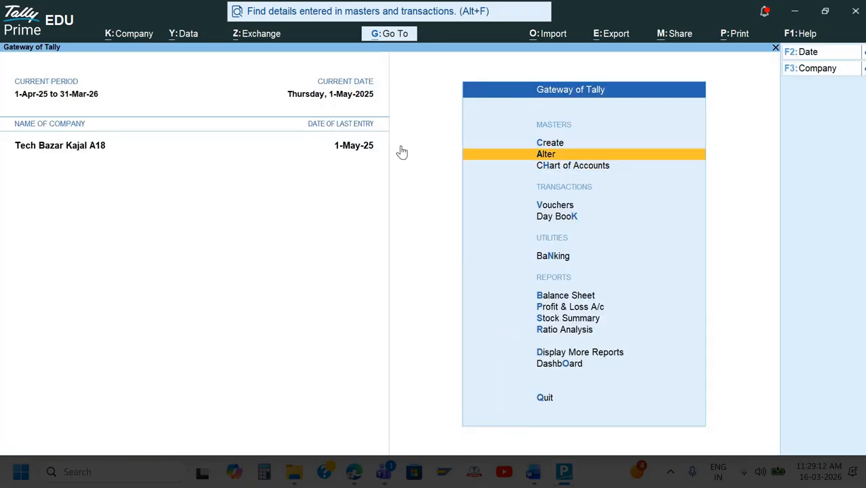
# Step: Examine the Purchase Order voucher type's zero-valued transactions setting and leave it without saving
pyautogui.press('Return')
pyautogui.press('Down')
pyautogui.press('Down')
pyautogui.press('Return')
pyautogui.press('Down')
pyautogui.press('Down')
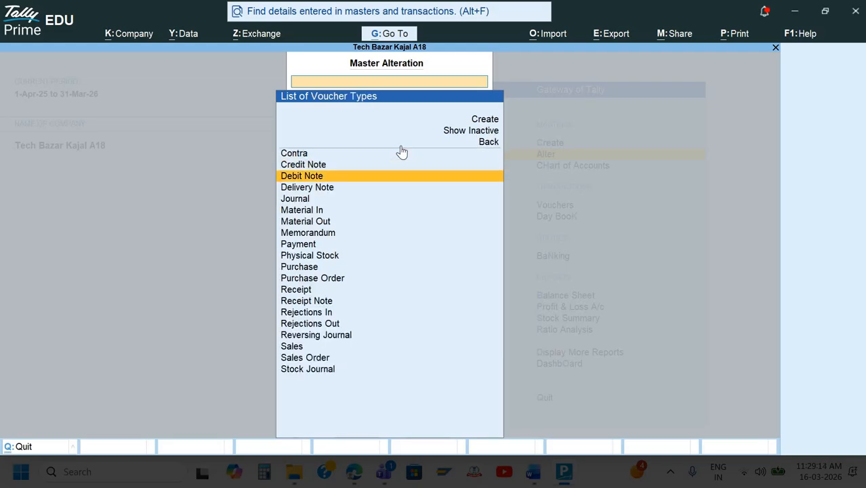
pyautogui.write('Pu')
pyautogui.press('Down')
pyautogui.press('Return')
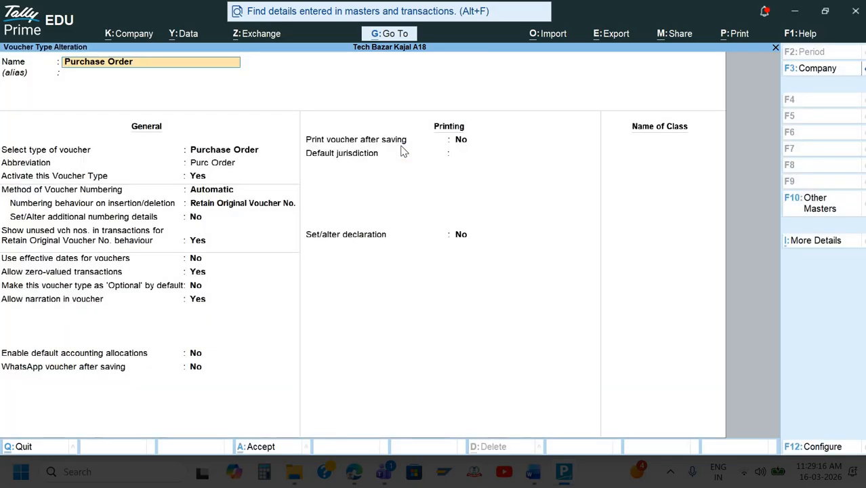
pyautogui.press('Return')
pyautogui.press('Return')
pyautogui.press('Return')
pyautogui.press('Return')
pyautogui.press('Return')
pyautogui.press('Return')
pyautogui.press('Return')
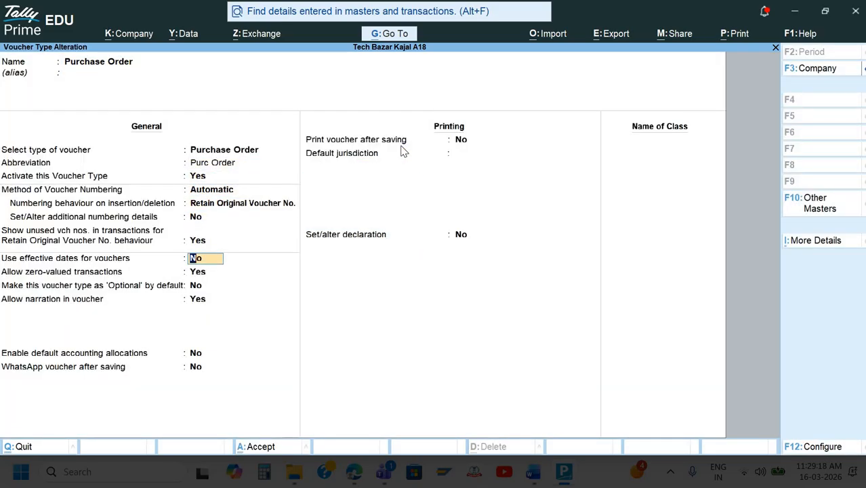
pyautogui.press('Return')
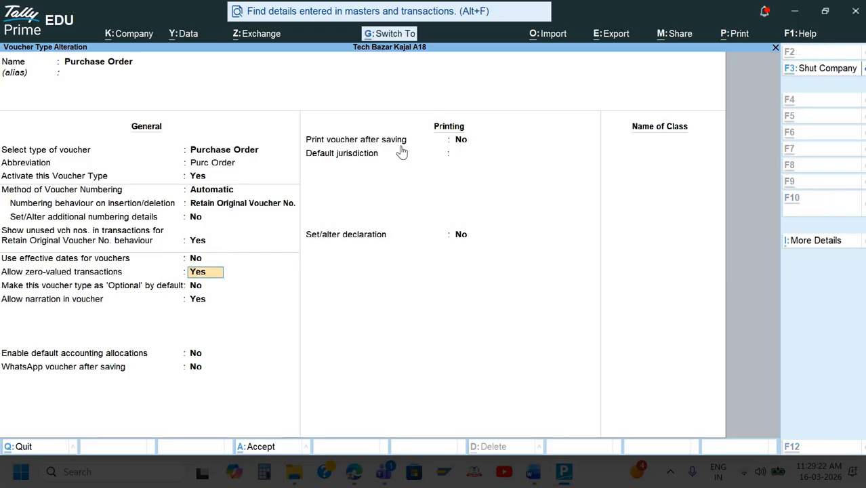
pyautogui.hotkey('ctrl', 'q')
pyautogui.press('Escape')
# Step: Consult the delivery task in the Word document, then open voucher entry in TallyPrime with the date 2-5-2025
pyautogui.hotkey('alt', 'Tab')
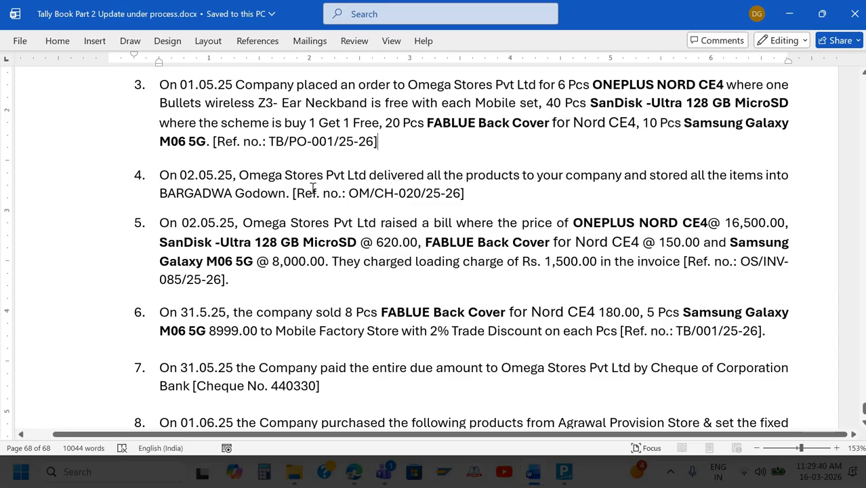
pyautogui.hotkey('alt', 'Tab')
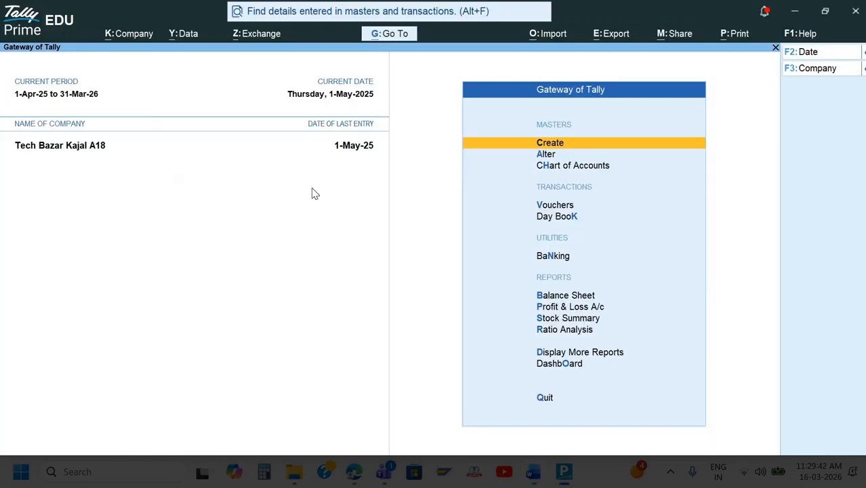
pyautogui.press('Down')
pyautogui.press('Down')
pyautogui.press('Down')
pyautogui.press('Return')
pyautogui.press('F2')
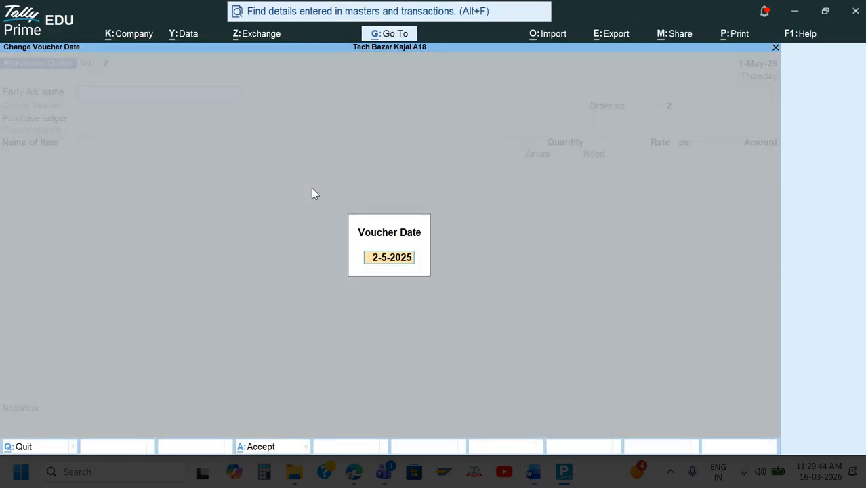
pyautogui.press('Return')
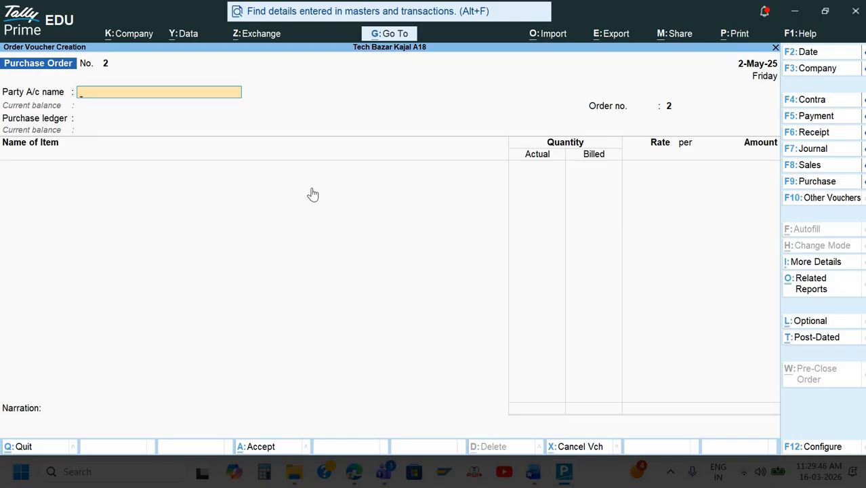
# Step: Change the voucher type to the inactive Receipt Note and activate it
pyautogui.press('F10')
pyautogui.press('Up')
pyautogui.press('Up')
pyautogui.press('Up')
pyautogui.press('Up')
pyautogui.press('Up')
pyautogui.press('Up')
pyautogui.press('Up')
pyautogui.press('Up')
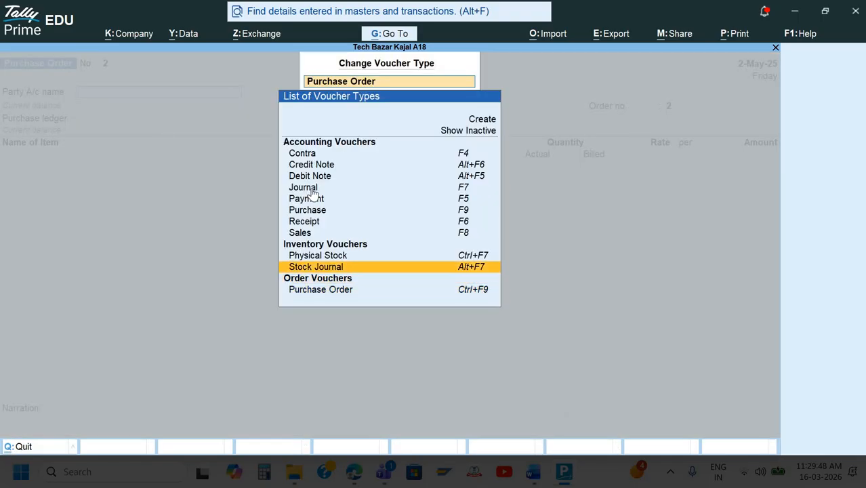
pyautogui.press('Up')
pyautogui.press('Up')
pyautogui.press('Up')
pyautogui.press('Up')
pyautogui.press('Return')
pyautogui.press('Down')
pyautogui.press('Down')
pyautogui.press('Down')
pyautogui.press('Down')
pyautogui.press('Down')
pyautogui.press('Down')
pyautogui.press('Down')
pyautogui.press('Down')
pyautogui.press('Down')
pyautogui.press('Down')
pyautogui.press('Down')
pyautogui.press('Down')
pyautogui.press('Down')
pyautogui.press('Down')
pyautogui.press('Down')
pyautogui.press('Down')
pyautogui.press('Down')
pyautogui.press('Down')
pyautogui.press('Down')
pyautogui.press('Down')
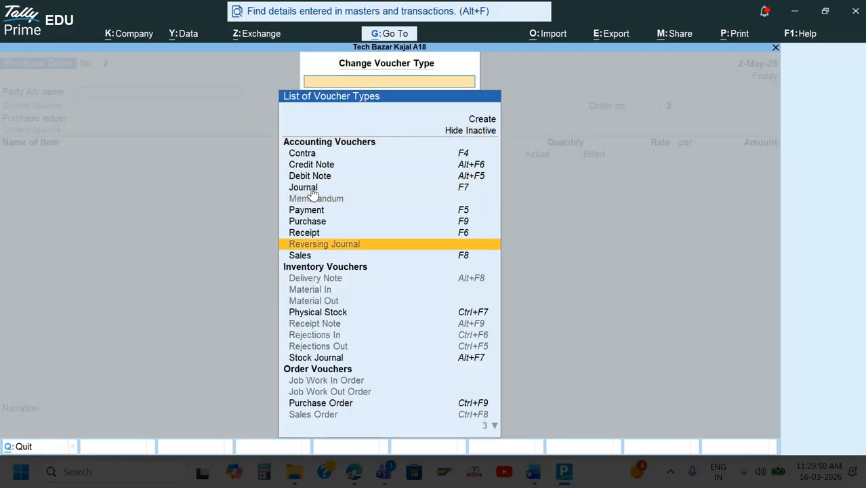
pyautogui.press('Up')
pyautogui.press('Up')
pyautogui.press('Up')
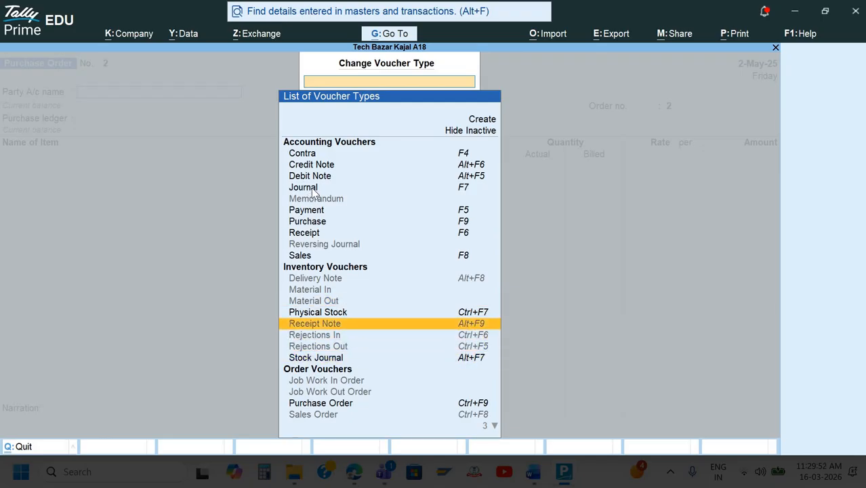
pyautogui.press('Return')
pyautogui.press('y')
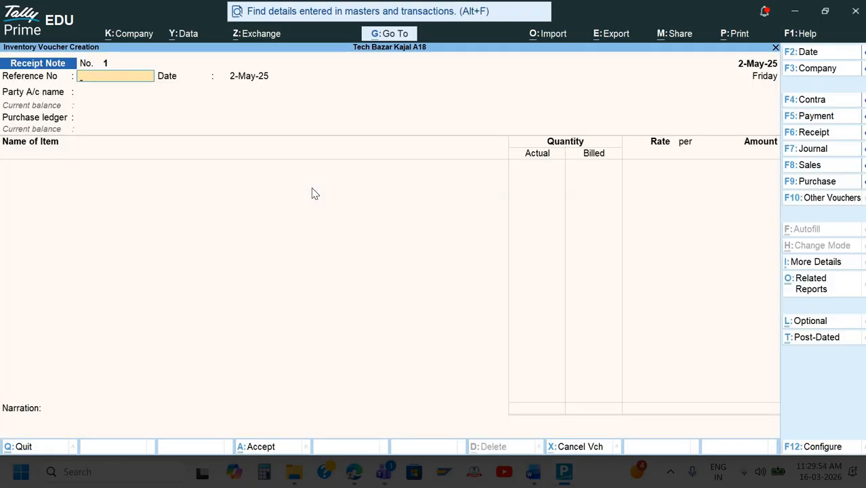
# Step: Copy OM/CH-020/25-26 from the Word document's delivery task into the receipt note's reference number
pyautogui.hotkey('alt', 'Tab')
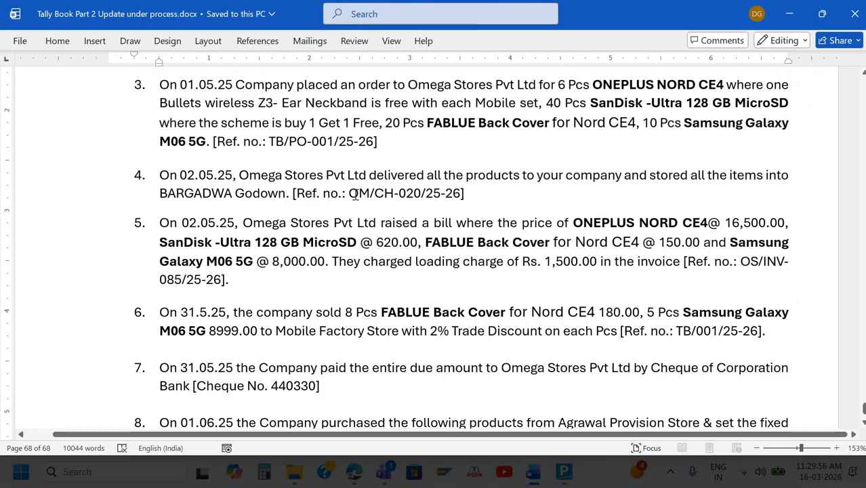
pyautogui.moveTo(348, 194); pyautogui.dragTo(459, 195)
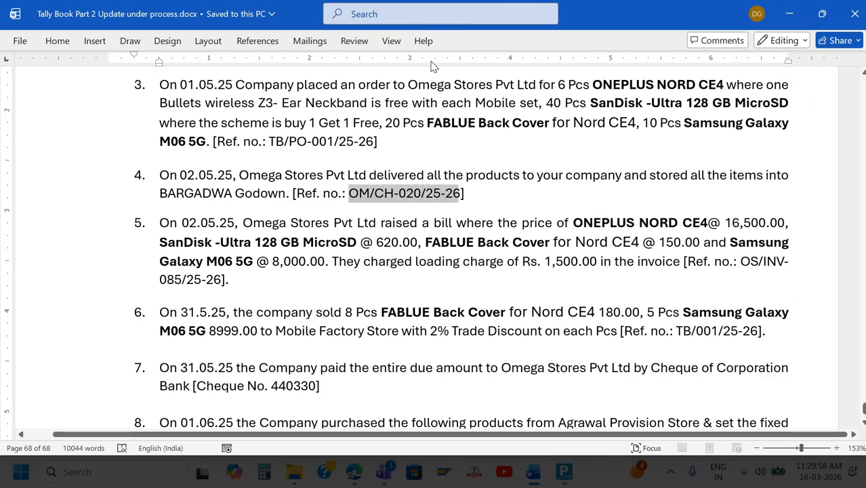
pyautogui.hotkey('ctrl', 'c')
pyautogui.hotkey('alt', 'Tab')
pyautogui.hotkey('ctrl', 'v')
pyautogui.press('Return')
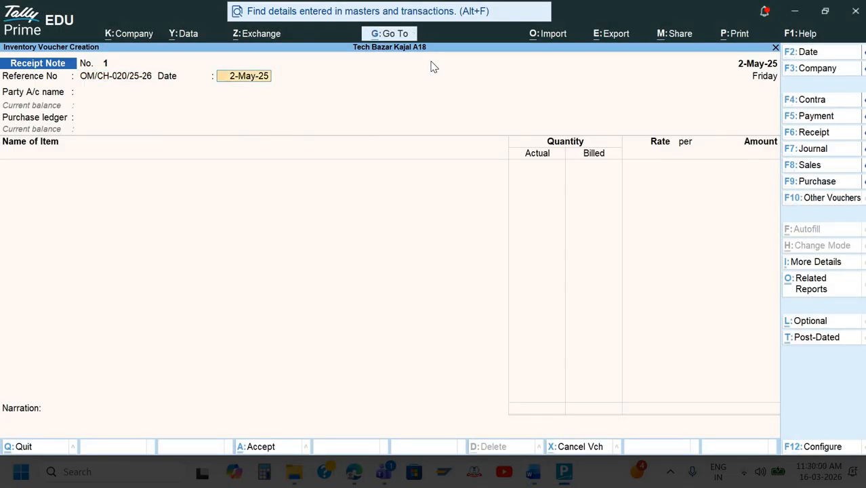
# Step: Keep the 2-May-25 reference date, set the party to Omega Stores Pvt Ltd, and link its pending purchase order
pyautogui.press('Return')
pyautogui.press('Down')
pyautogui.press('Down')
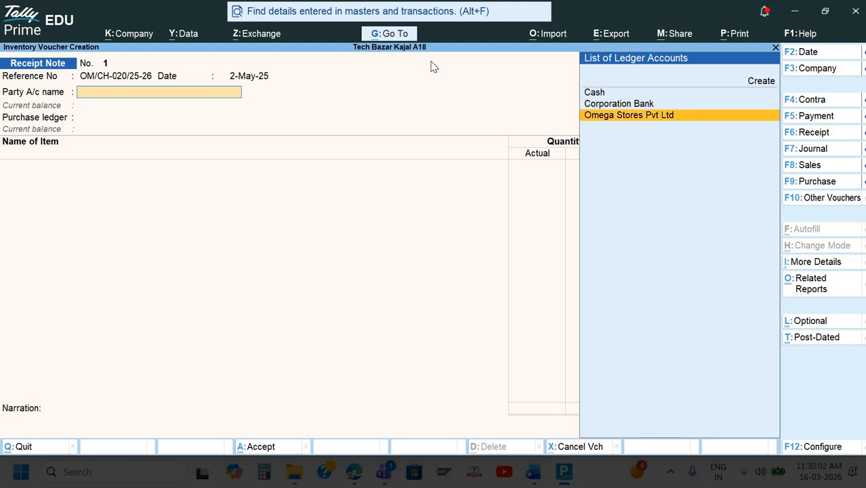
pyautogui.press('Return')
pyautogui.press('Down')
pyautogui.press('Return')
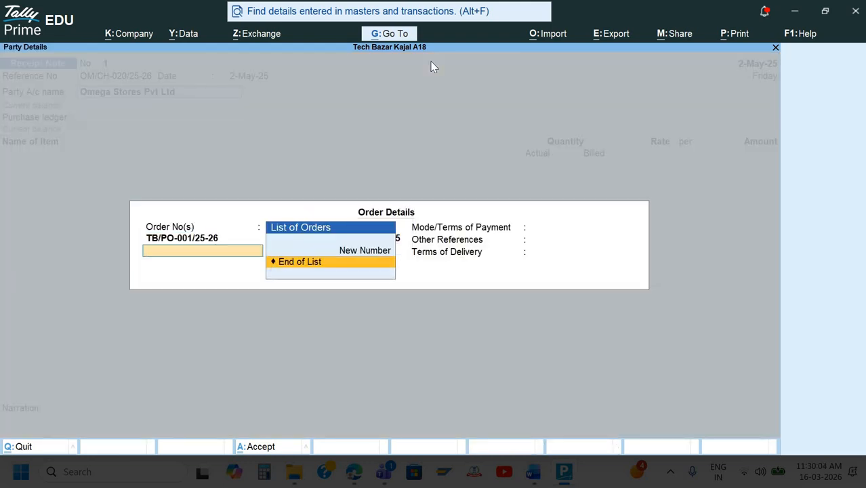
# Step: End the order list, accept the remaining party details, and keep Purchase as the purchase ledger
pyautogui.press('Return')
pyautogui.press('Return')
pyautogui.press('Return')
pyautogui.press('Return')
pyautogui.hotkey('ctrl', 'a')
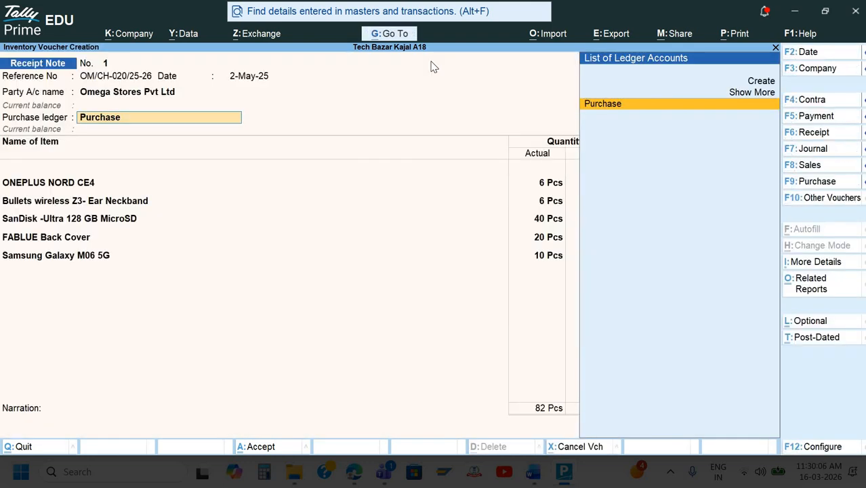
pyautogui.press('Return')
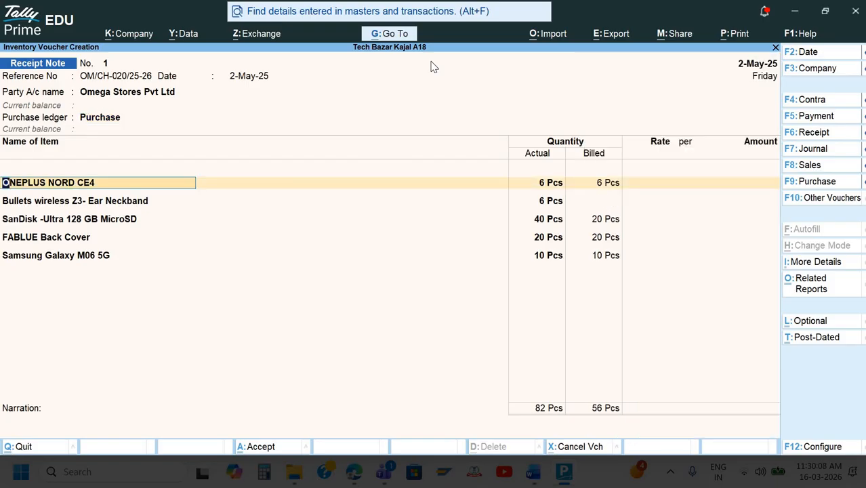
# Step: Check the delivery task in Word, then keep tracking number OM/CH-020/25-26 and the linked order for ONEPLUS NORD CE4
pyautogui.hotkey('alt', 'Tab')
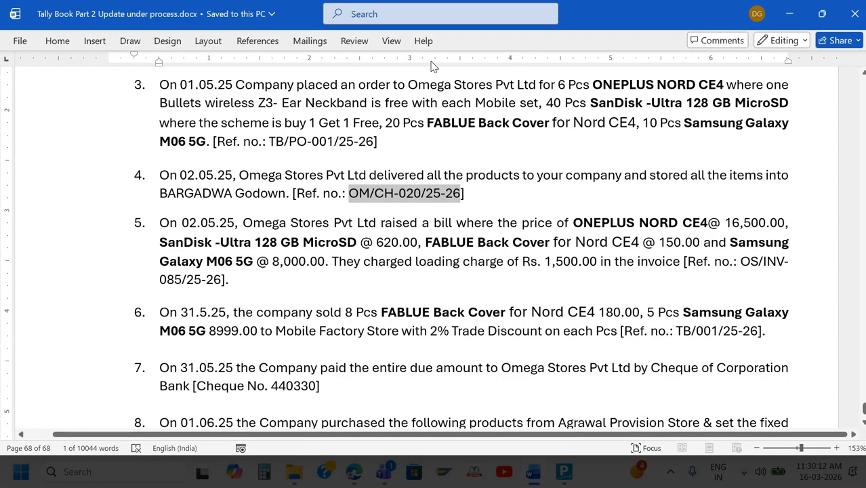
pyautogui.hotkey('alt', 'Tab')
pyautogui.press('Return')
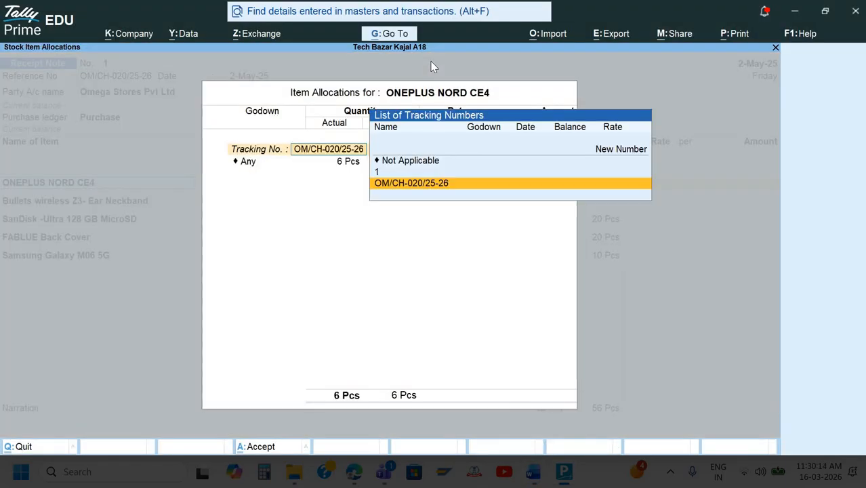
pyautogui.press('Return')
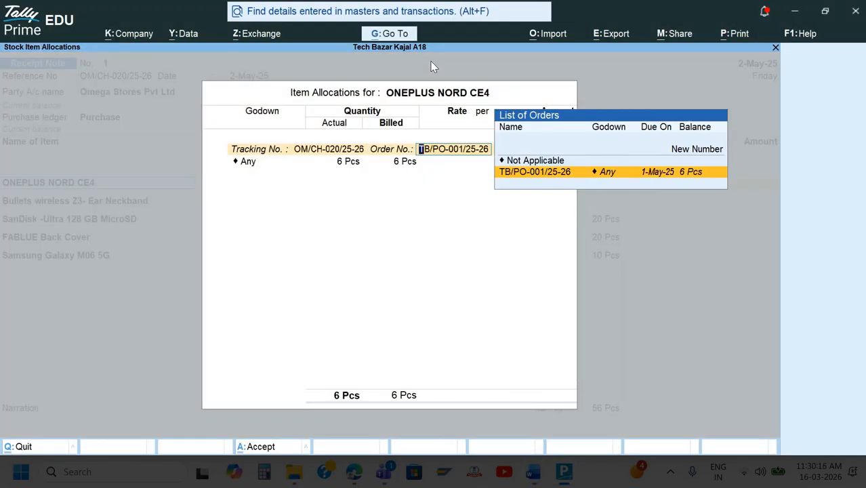
pyautogui.press('BackSpace')
pyautogui.press('Return')
pyautogui.press('Return')
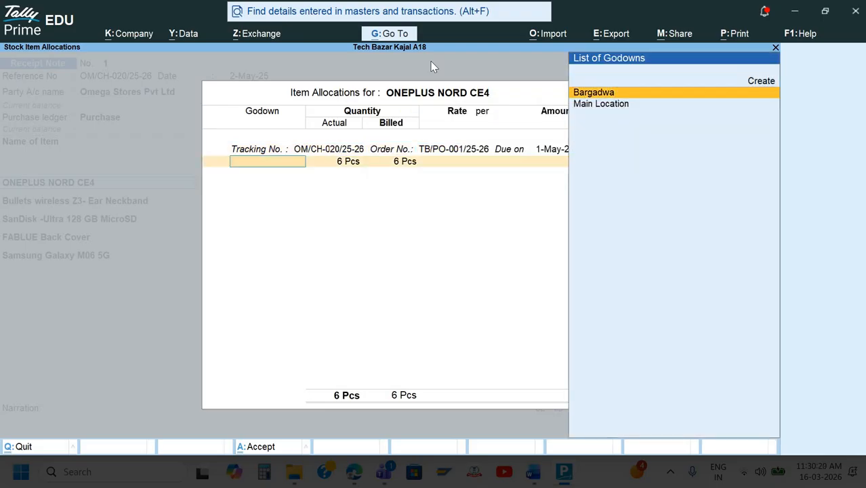
# Step: Allocate the 6 Pcs of ONEPLUS NORD CE4 to the Bargadwa godown, leaving the rate blank, and end its allocations
pyautogui.press('Down')
pyautogui.press('Up')
pyautogui.press('Return')
pyautogui.press('Return')
pyautogui.press('Return')
pyautogui.press('Return')
pyautogui.press('Return')
pyautogui.press('Return')
pyautogui.press('Return')
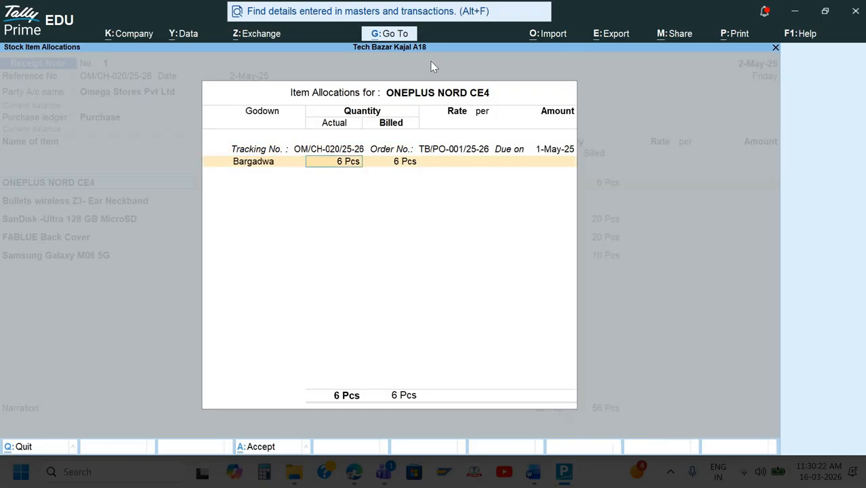
pyautogui.press('Return')
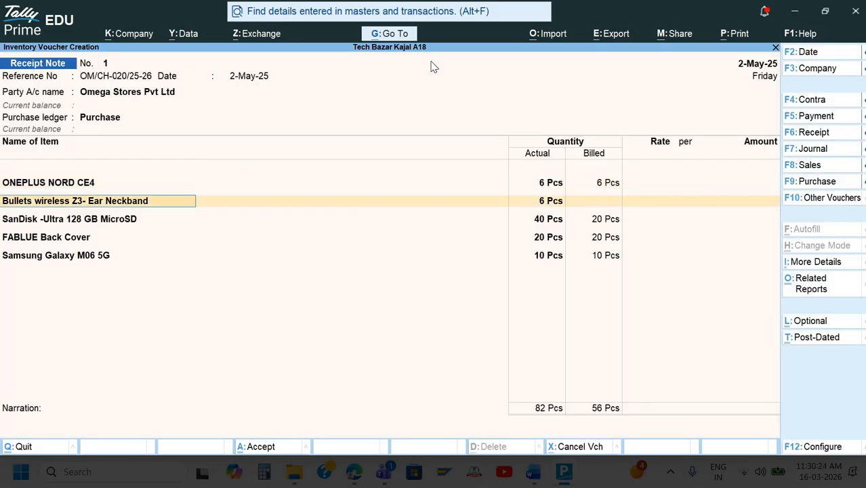
# Step: Allocate the 6 Pcs of Bullets wireless Z3 ear neckbands to Bargadwa under OM/CH-020/25-26, without a rate
pyautogui.press('Return')
pyautogui.press('Return')
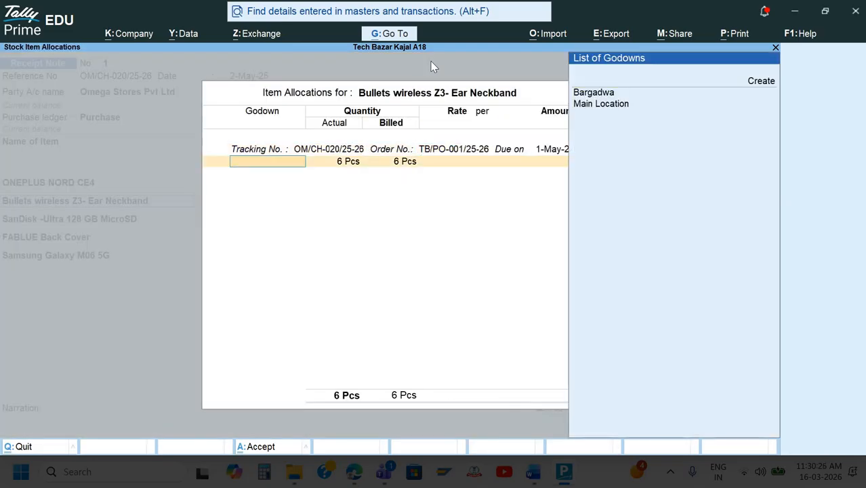
pyautogui.press('Down')
pyautogui.press('Up')
pyautogui.press('Return')
pyautogui.press('Return')
pyautogui.press('Return')
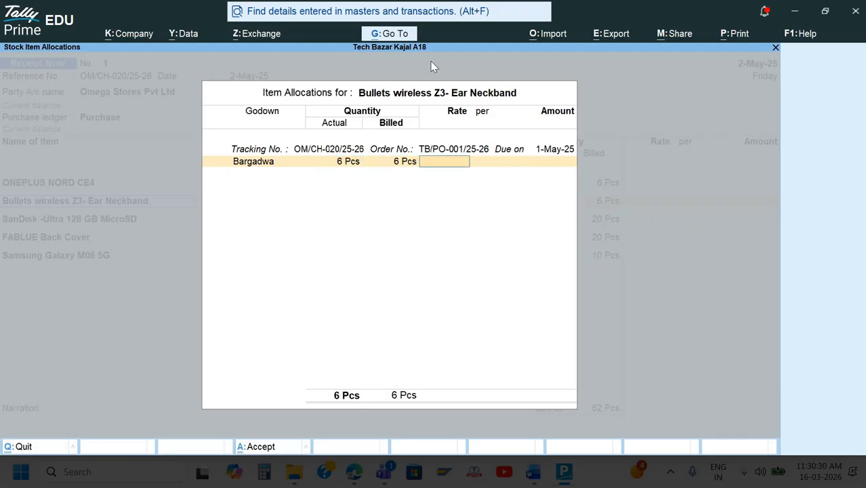
pyautogui.press('BackSpace')
pyautogui.press('space')
pyautogui.press('Return')
pyautogui.press('Return')
pyautogui.press('Return')
pyautogui.press('Return')
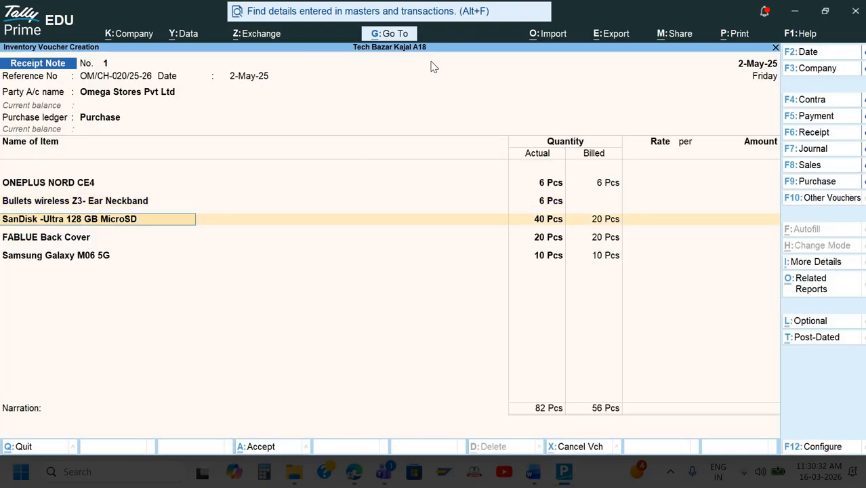
# Step: Allocate SanDisk -Ultra 128 GB MicroSD to Bargadwa under OM/CH-020/25-26, keeping 40 Pcs actual and 20 Pcs billed
pyautogui.press('Return')
pyautogui.press('Return')
pyautogui.press('Return')
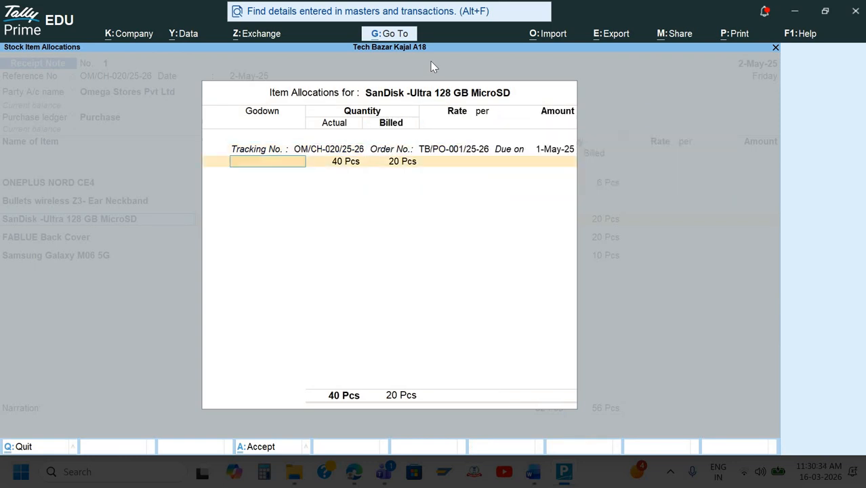
pyautogui.press('Return')
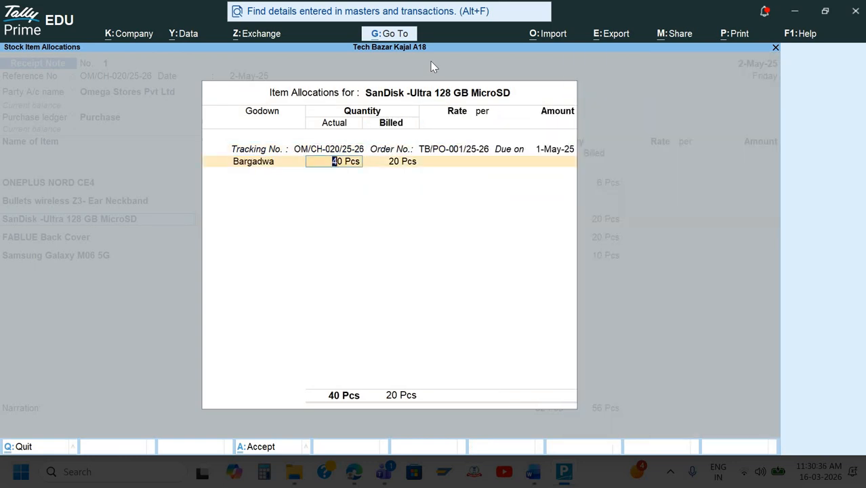
pyautogui.press('Return')
pyautogui.press('Return')
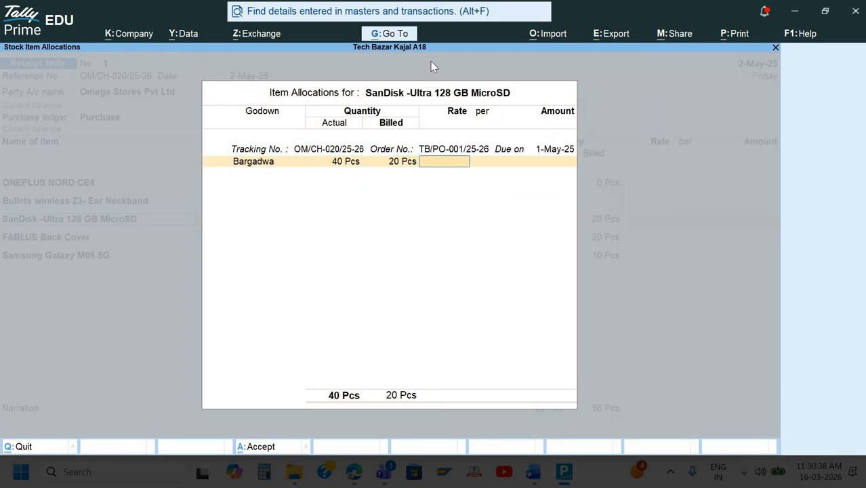
pyautogui.press('Return')
pyautogui.press('Return')
pyautogui.press('Return')
pyautogui.press('Return')
# Step: Allocate the 20 Pcs of FABLUE Back Cover to Bargadwa under tracking number OM/CH-020/25-26, without a rate
pyautogui.press('Return')
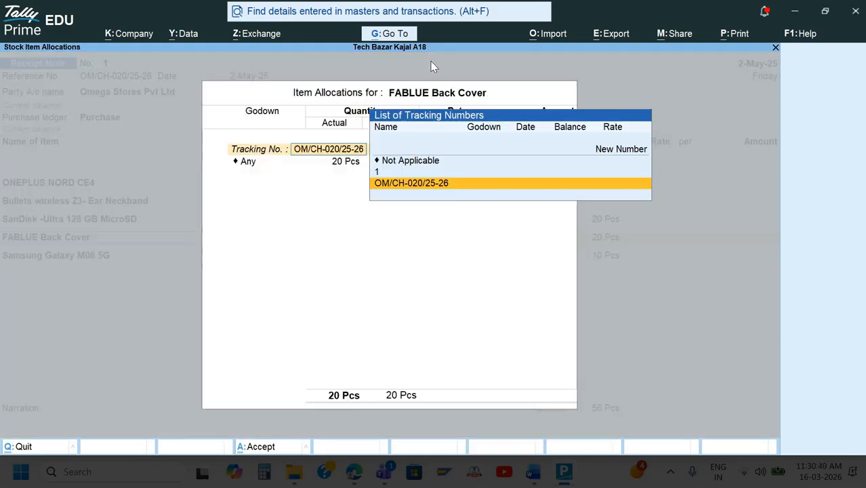
pyautogui.press('Return')
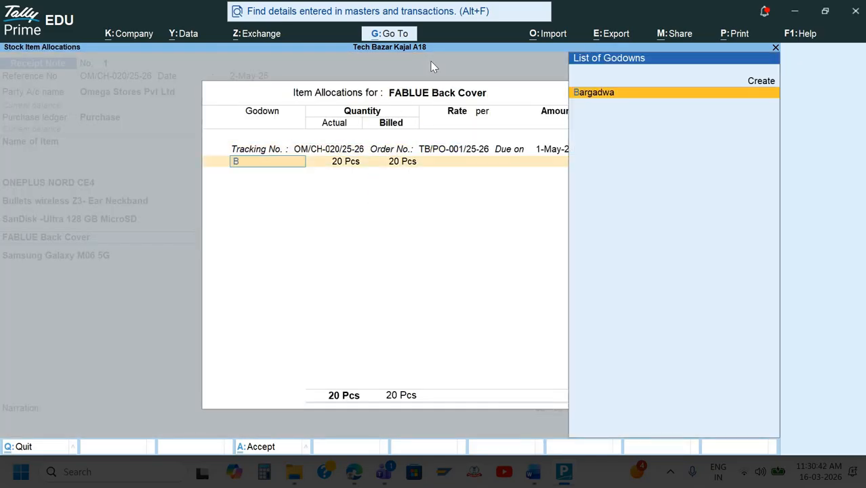
pyautogui.press('Return')
pyautogui.press('Return')
pyautogui.press('Return')
pyautogui.press('Return')
pyautogui.press('Return')
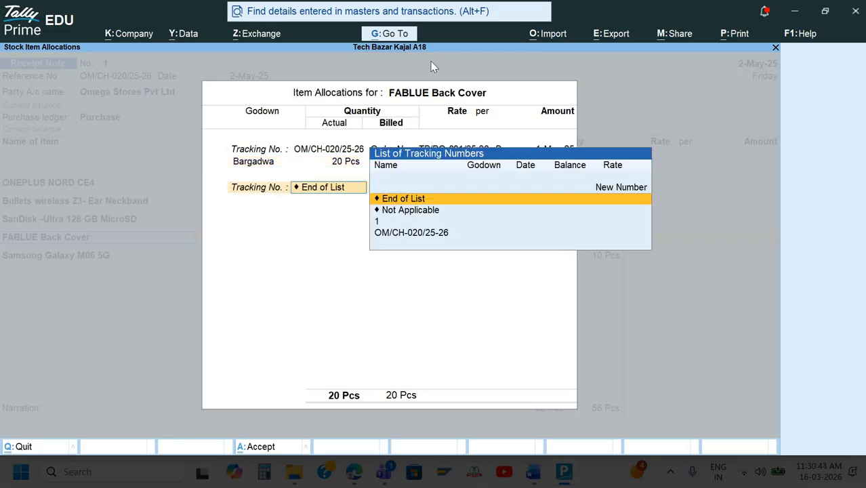
pyautogui.press('Return')
pyautogui.press('Return')
# Step: Allocate the 10 Pcs of Samsung Galaxy M06 5G to Bargadwa under tracking number OM/CH-020/25-26, without a rate
pyautogui.press('Return')
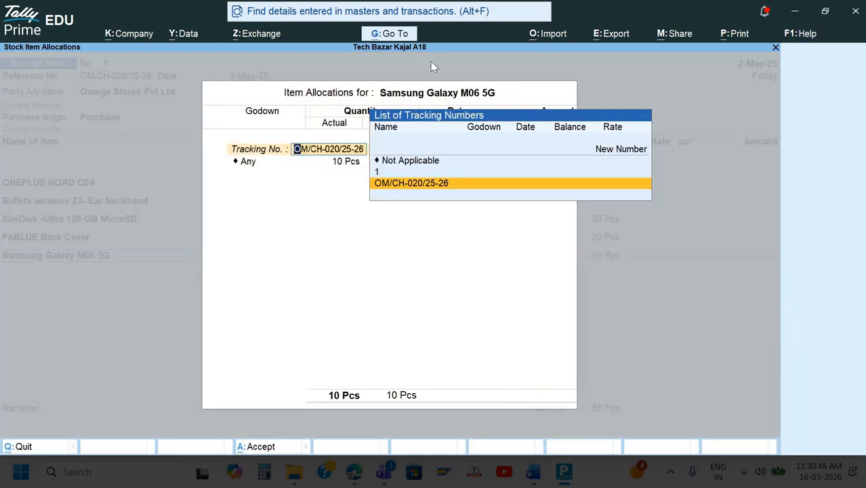
pyautogui.press('Return')
pyautogui.press('Return')
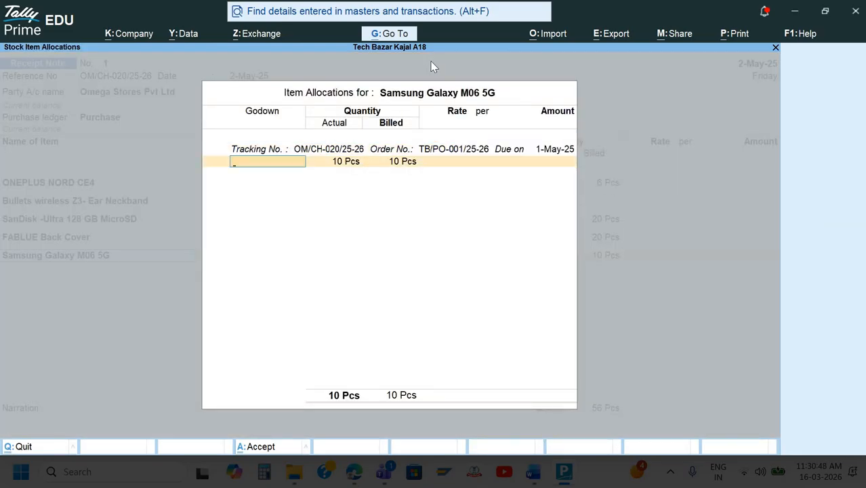
pyautogui.press('Return')
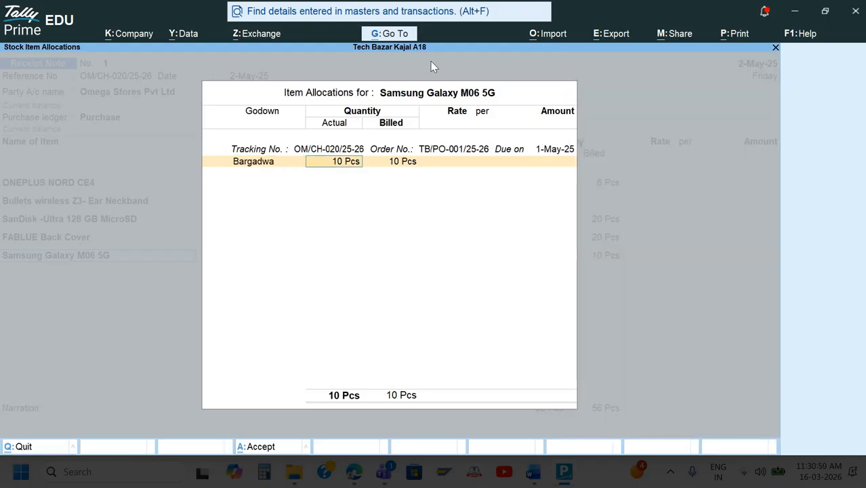
pyautogui.press('Return')
pyautogui.press('Return')
pyautogui.press('Return')
pyautogui.press('Return')
pyautogui.press('Return')
pyautogui.press('Return')
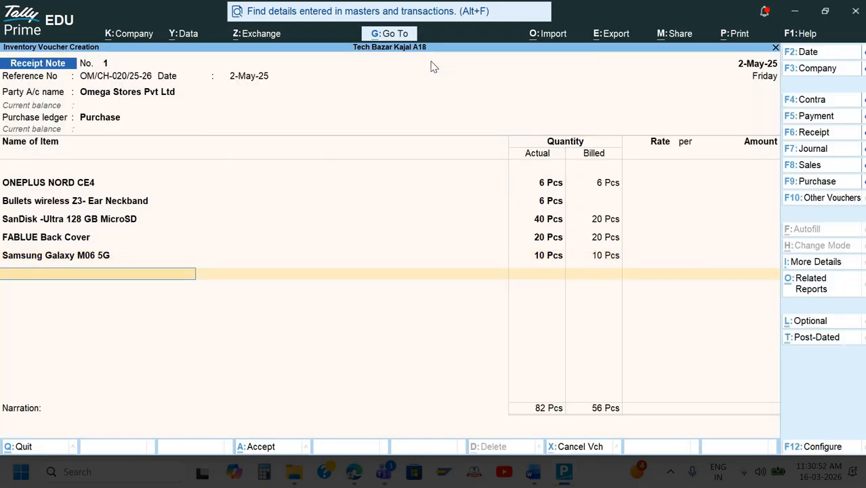
# Step: End the item list, enter the narration "Being goods received", and save the receipt note
pyautogui.press('Return')
pyautogui.press('Return')
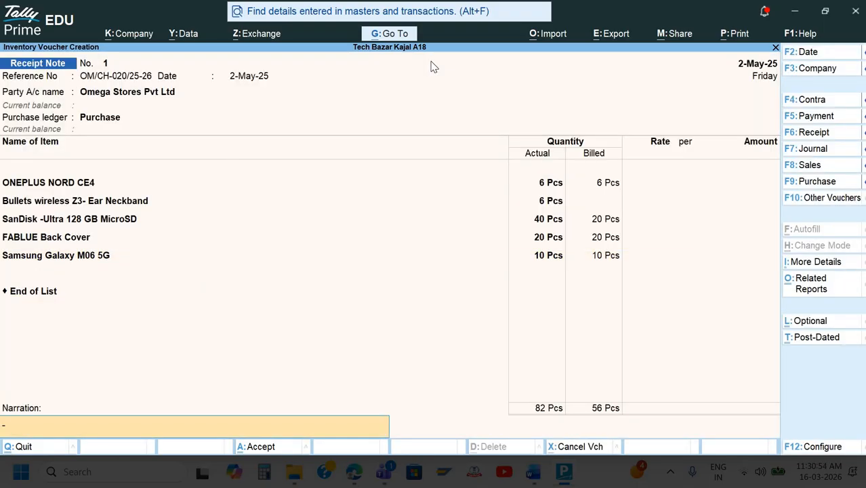
pyautogui.write('Being goods receive')
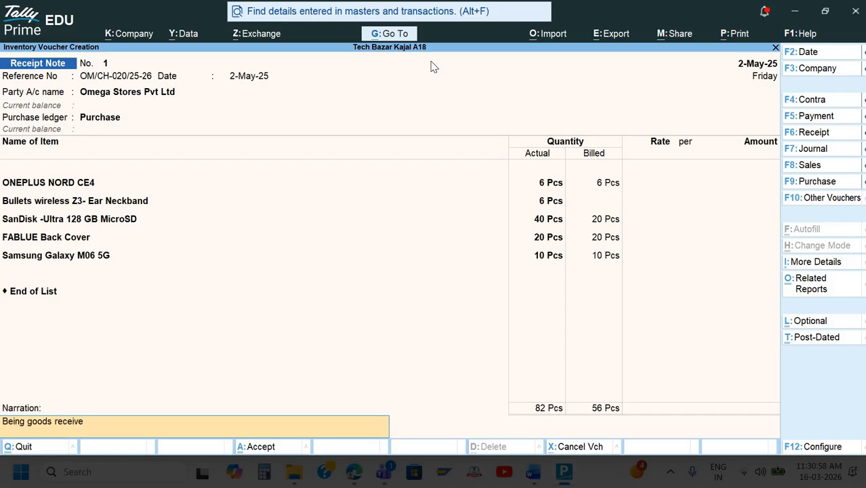
pyautogui.write('d')
pyautogui.press('Return')
pyautogui.press('Return')
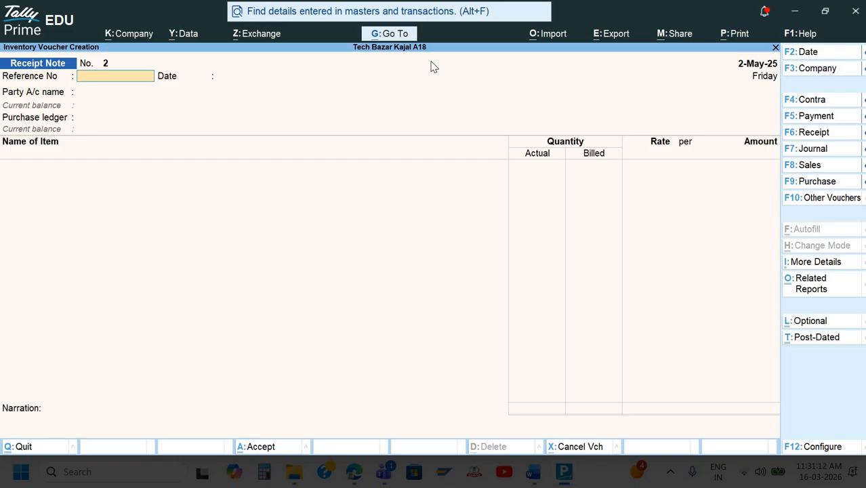
# Step: Read the 02.05.25 Omega Stores bill task in the Word document, then start a purchase voucher in TallyPrime
pyautogui.hotkey('alt', 'Tab')
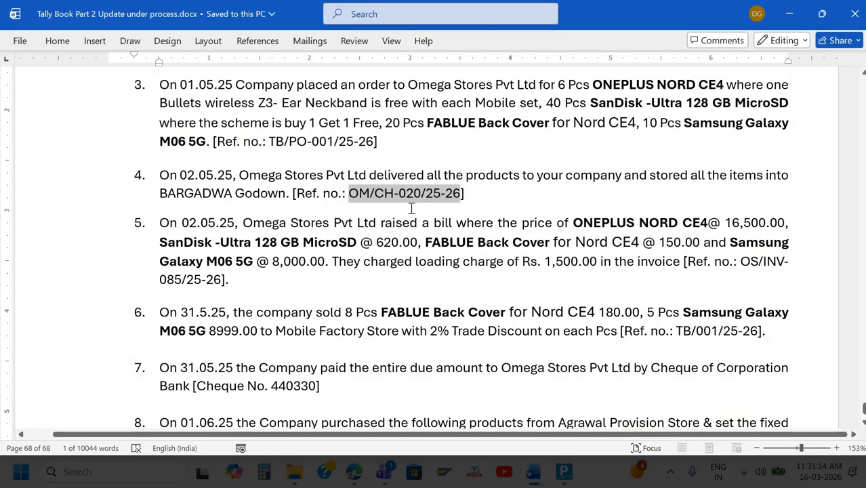
pyautogui.scroll(-3, 411, 208)
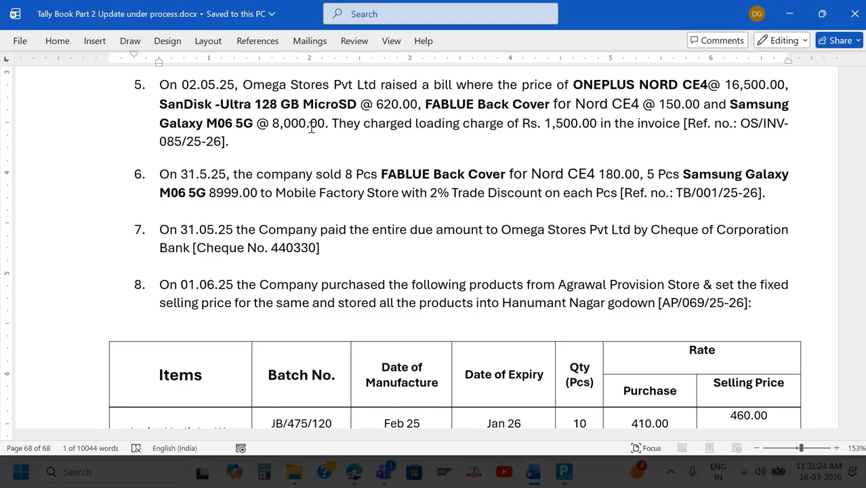
pyautogui.hotkey('alt', 'Tab')
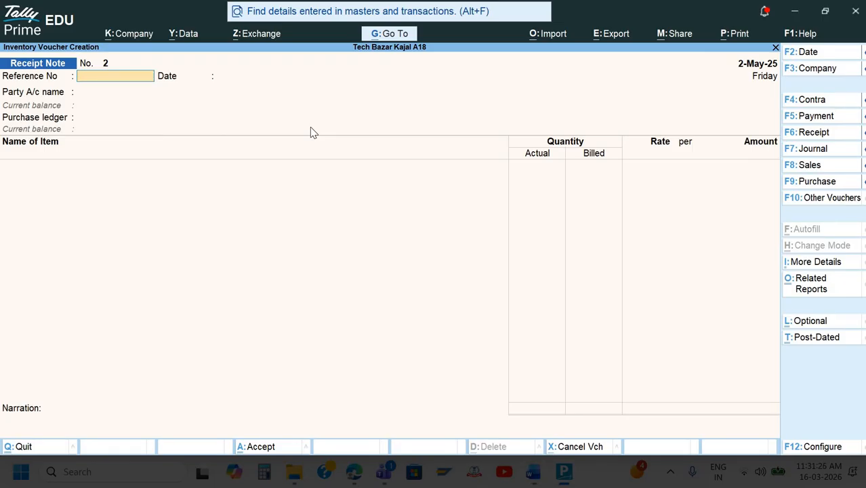
pyautogui.press('F9')
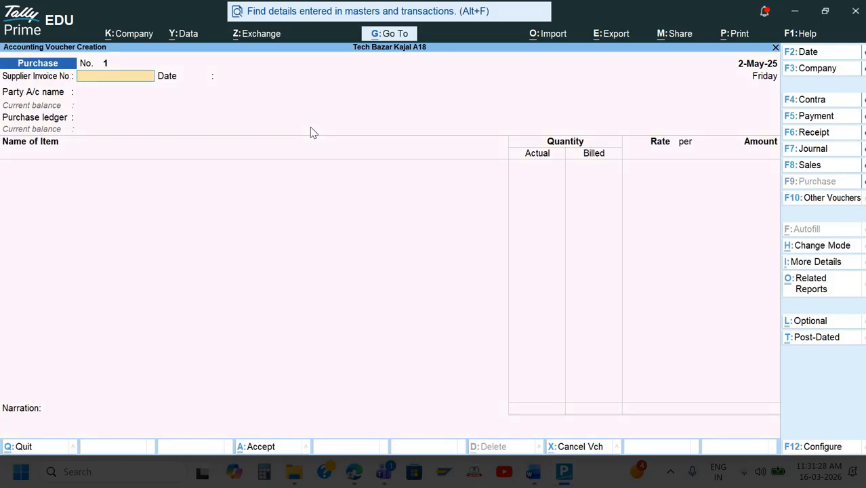
# Step: Copy OS/INV-085/25-26 from the Word document's bill task into the purchase voucher's supplier invoice number
pyautogui.hotkey('alt', 'Tab')
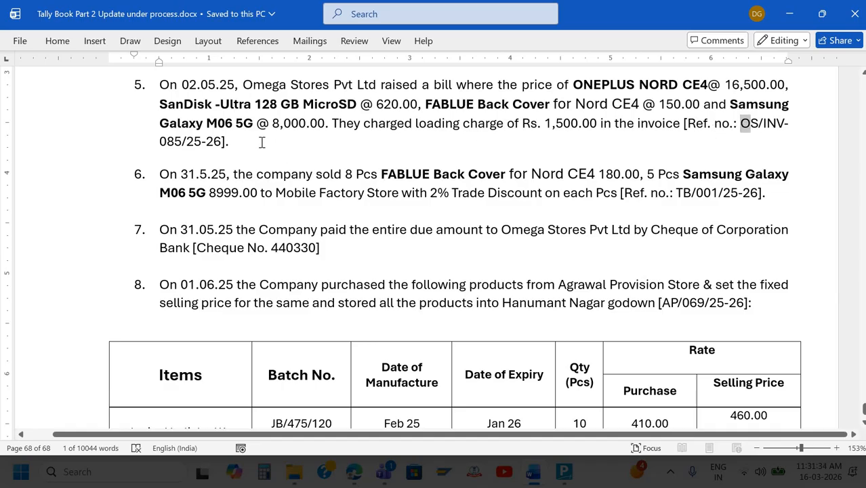
pyautogui.moveTo(741, 124); pyautogui.dragTo(221, 139)
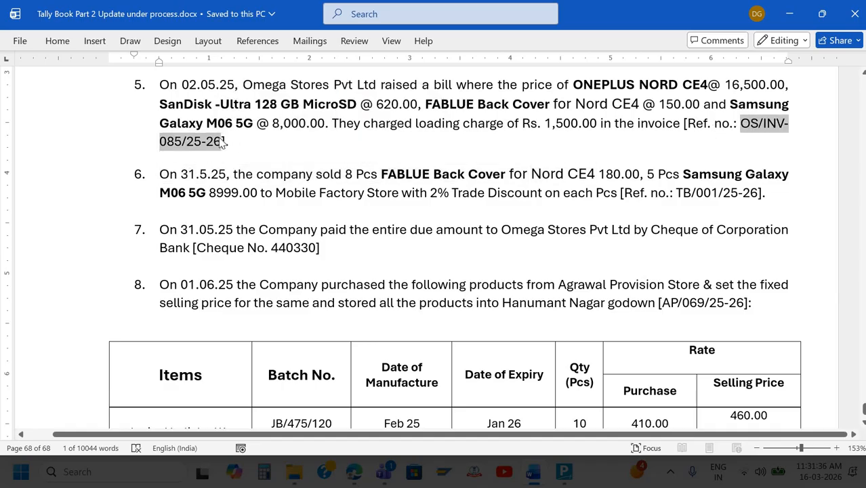
pyautogui.hotkey('ctrl', 'c')
pyautogui.hotkey('alt', 'Tab')
pyautogui.hotkey('ctrl', 'v')
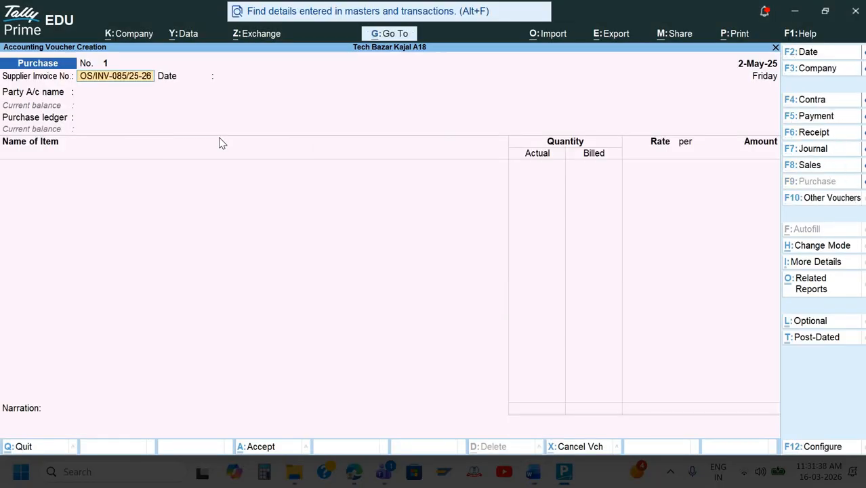
pyautogui.press('Return')
# Step: Keep the 2-May-25 invoice date, set the party to Omega Stores Pvt Ltd, and link receipt note OM/CH-020/25-26
pyautogui.hotkey('alt', 'Tab')
pyautogui.hotkey('alt', 'Tab')
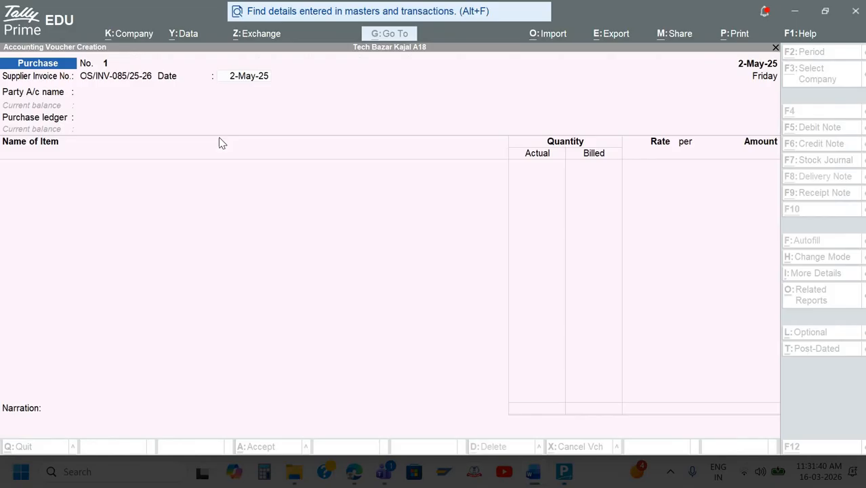
pyautogui.press('Return')
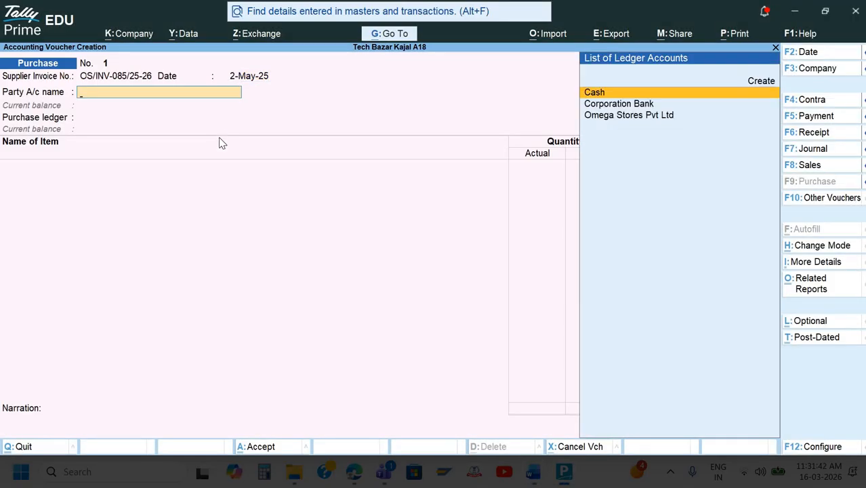
pyautogui.press('Down')
pyautogui.press('Down')
pyautogui.press('Return')
pyautogui.press('Down')
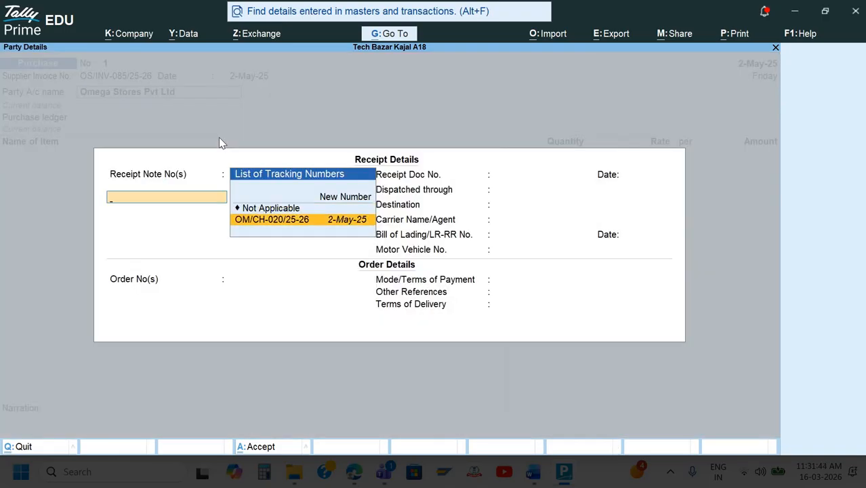
pyautogui.press('Return')
# Step: End the receipt note list and leave the remaining receipt and order details blank
pyautogui.press('Return')
pyautogui.press('Return')
pyautogui.press('Return')
pyautogui.press('Return')
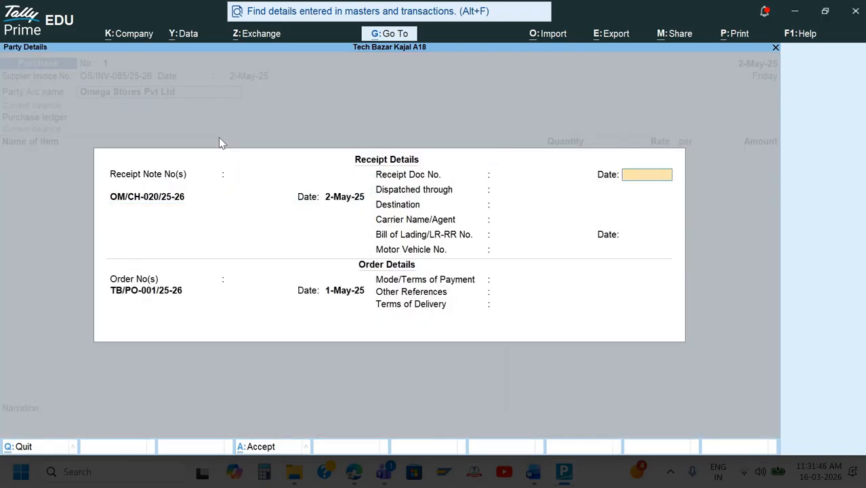
pyautogui.press('Return')
pyautogui.press('Return')
pyautogui.press('Return')
pyautogui.press('Return')
pyautogui.press('Return')
pyautogui.press('Return')
pyautogui.press('Return')
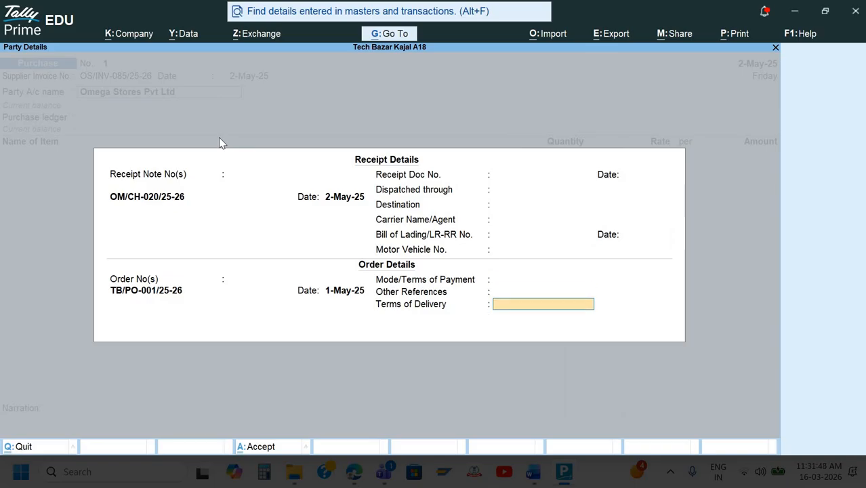
pyautogui.press('Return')
# Step: Accept the Omega Stores party details and keep Purchase as the purchase ledger
pyautogui.press('Return')
pyautogui.press('Return')
pyautogui.press('Return')
pyautogui.press('Return')
pyautogui.press('Return')
pyautogui.press('Return')
pyautogui.press('Return')
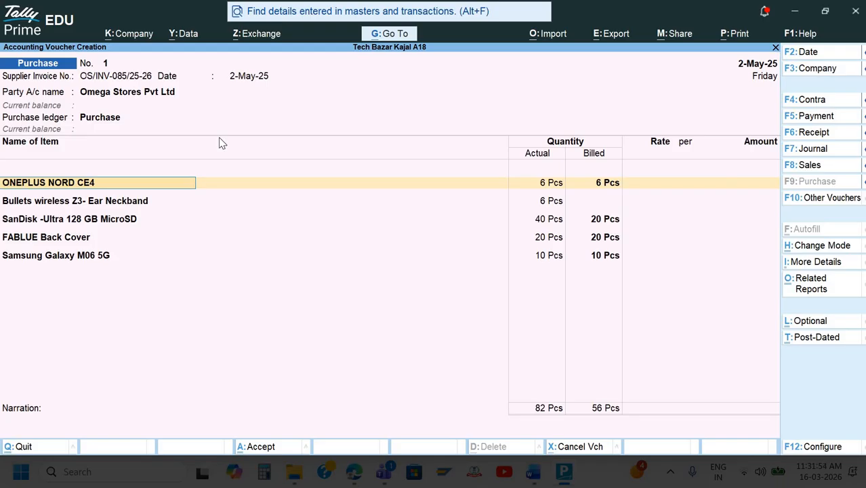
# Step: Set the ONEPLUS NORD CE4 rate to 16,500 per Pcs, as given in the Word bill task, keeping its tracking, order and Bargadwa godown details
pyautogui.press('Return')
pyautogui.press('Return')
pyautogui.press('Return')
pyautogui.hotkey('alt', 'Tab')
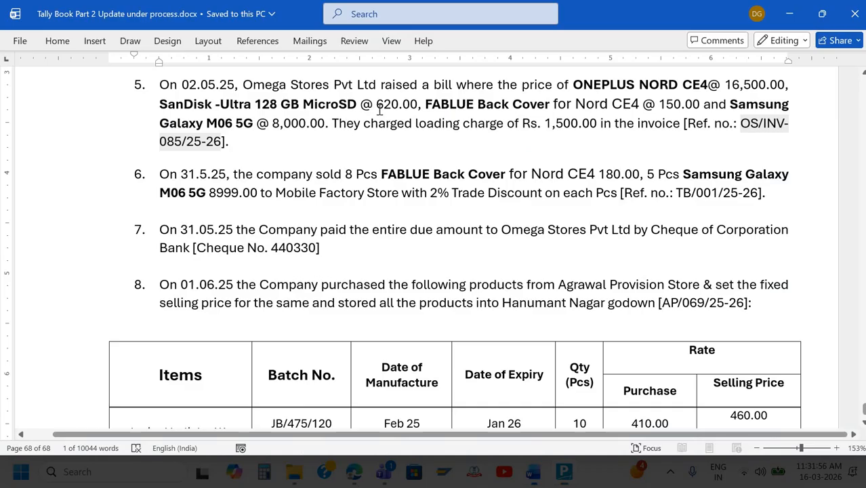
pyautogui.hotkey('alt', 'Tab')
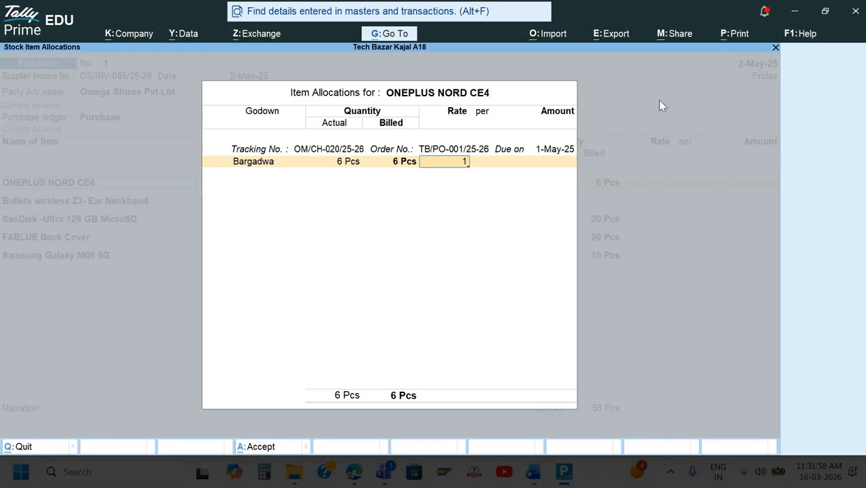
pyautogui.write('1650')
pyautogui.press('Return')
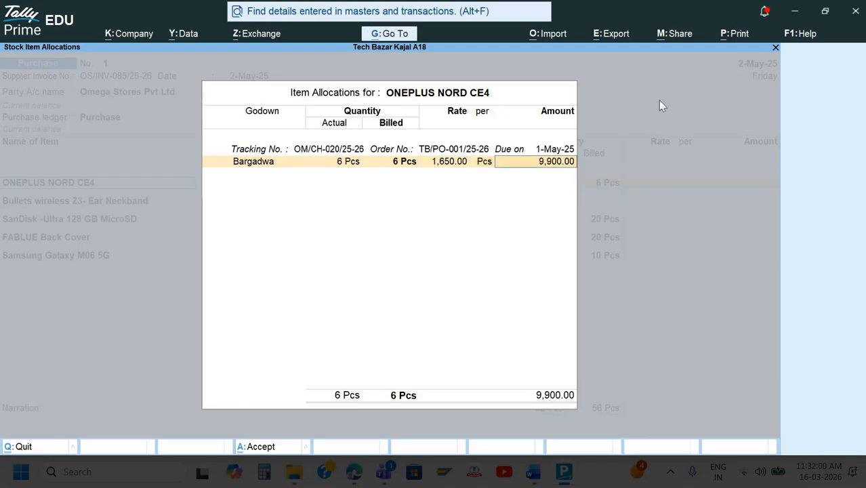
pyautogui.press('BackSpace')
pyautogui.write('16')
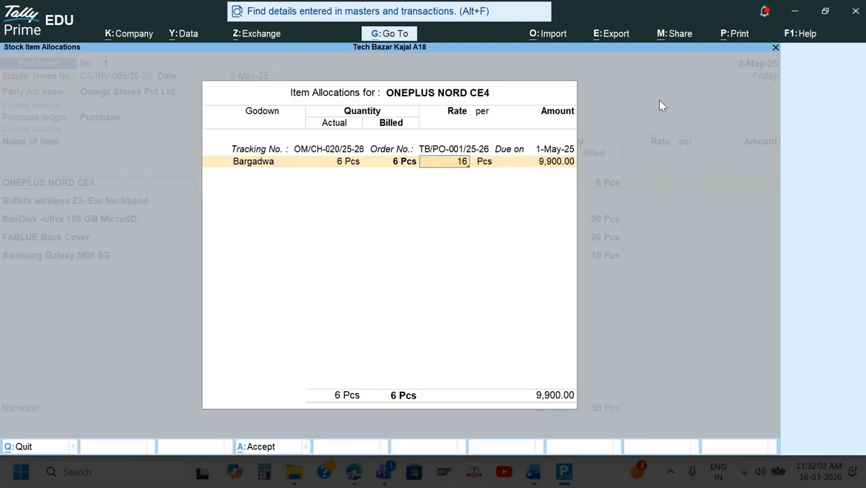
pyautogui.write('500')
pyautogui.press('Return')
pyautogui.press('Return')
pyautogui.press('Return')
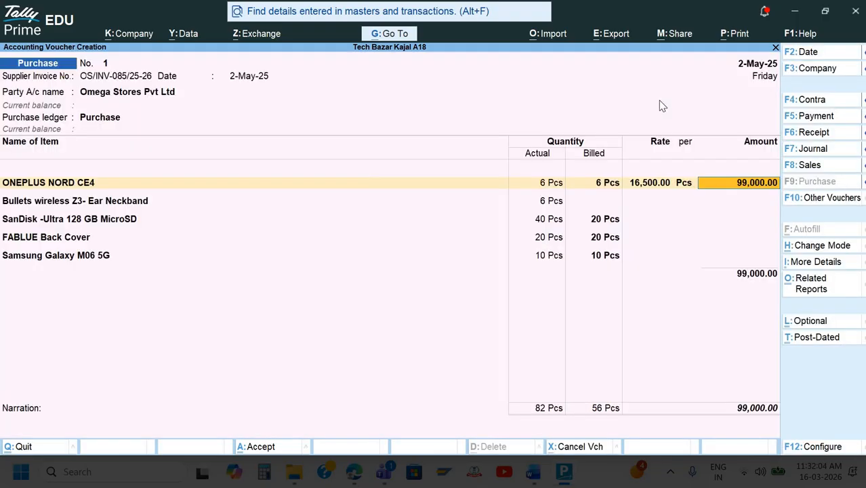
pyautogui.press('Return')
# Step: Clear the billed quantity for Bullets wireless Z3- Ear Neckband, keep 6 Pcs actual without a rate, and end its allocation
pyautogui.press('Return')
pyautogui.press('Return')
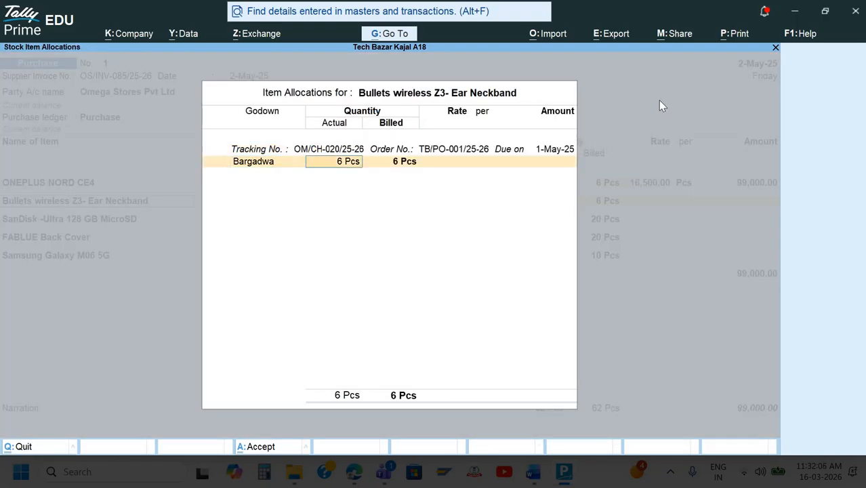
pyautogui.press('Return')
pyautogui.press('BackSpace')
pyautogui.press('Escape')
pyautogui.press('Escape')
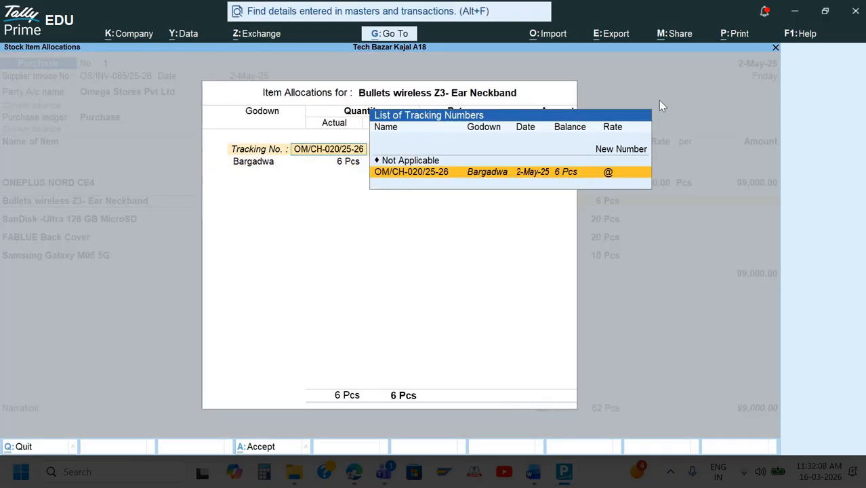
pyautogui.press('Return')
pyautogui.press('Return')
pyautogui.press('Return')
pyautogui.press('Return')
pyautogui.press('Return')
pyautogui.press('Return')
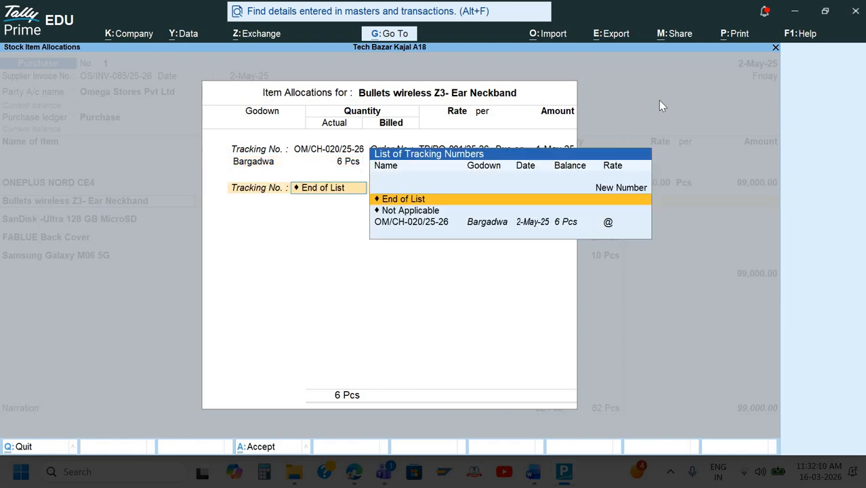
pyautogui.press('Return')
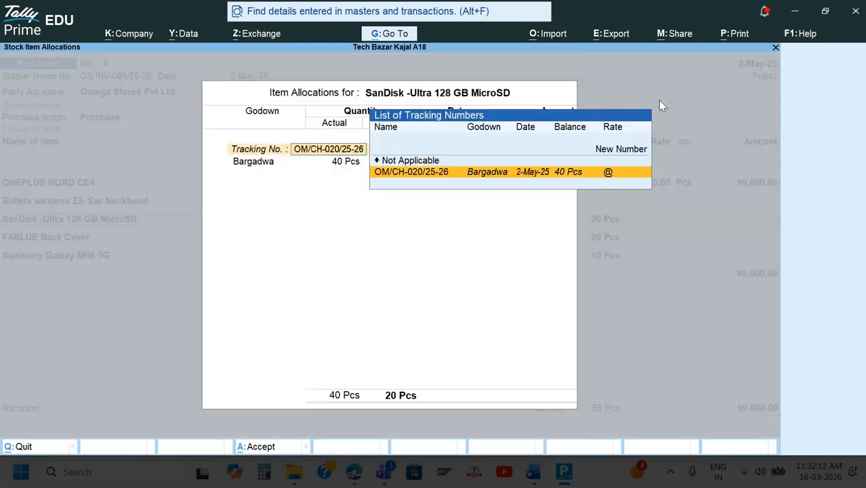
# Step: Set the SanDisk -Ultra 128 GB MicroSD rate to 620 per Pcs from the Word task, keeping 40 Pcs actual and 20 Pcs billed
pyautogui.press('Return')
pyautogui.press('Return')
pyautogui.press('Return')
pyautogui.press('Return')
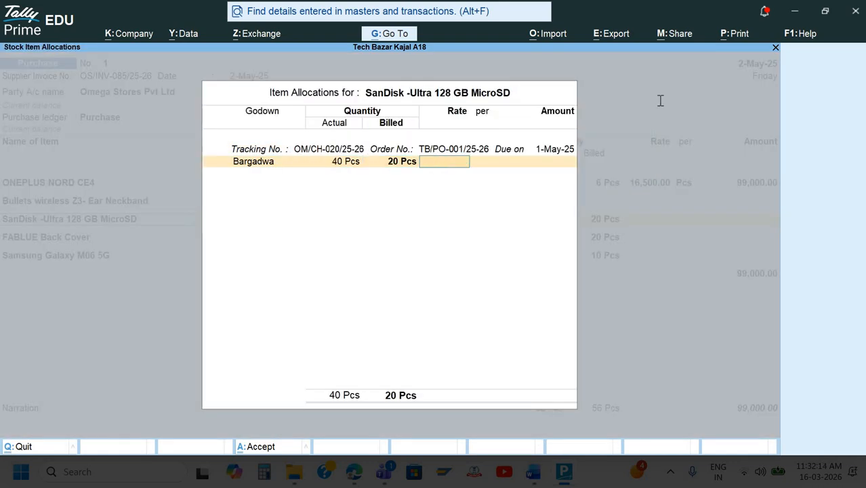
pyautogui.hotkey('alt', 'Tab')
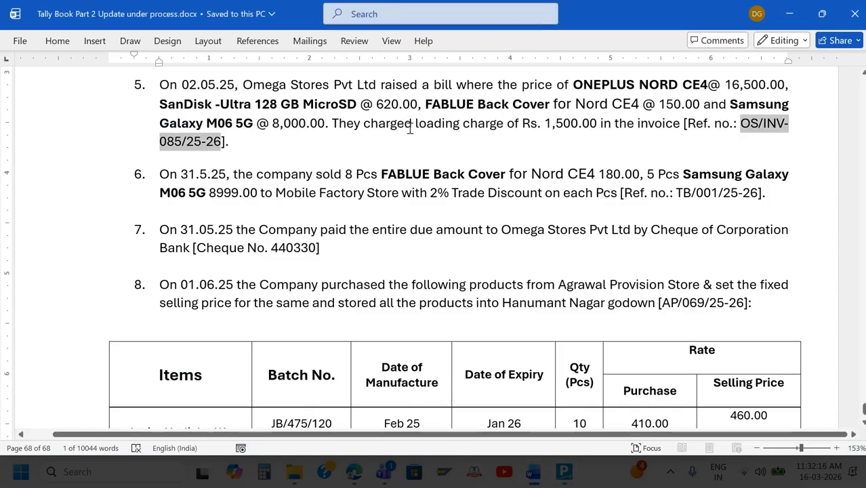
pyautogui.click(410, 124)
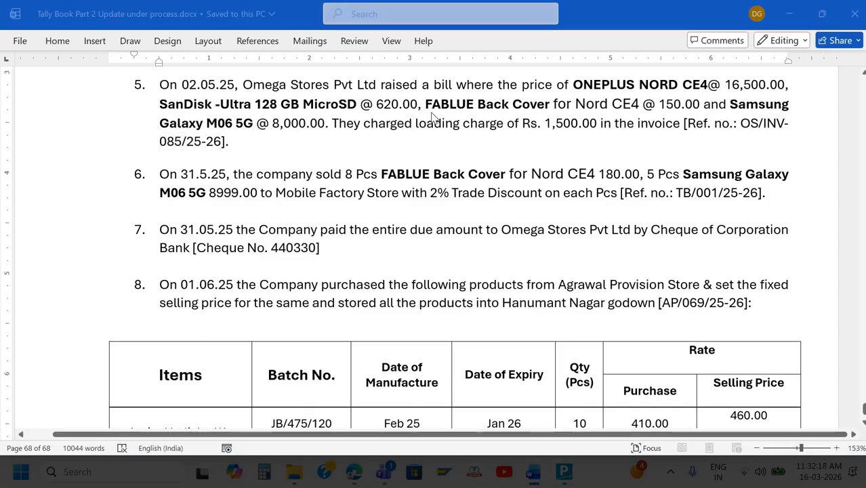
pyautogui.hotkey('alt', 'Tab')
pyautogui.write('63')
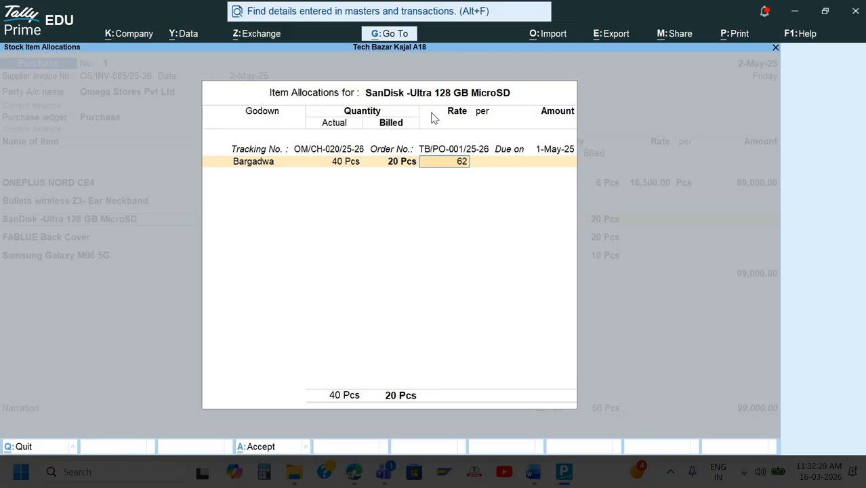
pyautogui.press('Return')
pyautogui.press('Return')
pyautogui.press('Return')
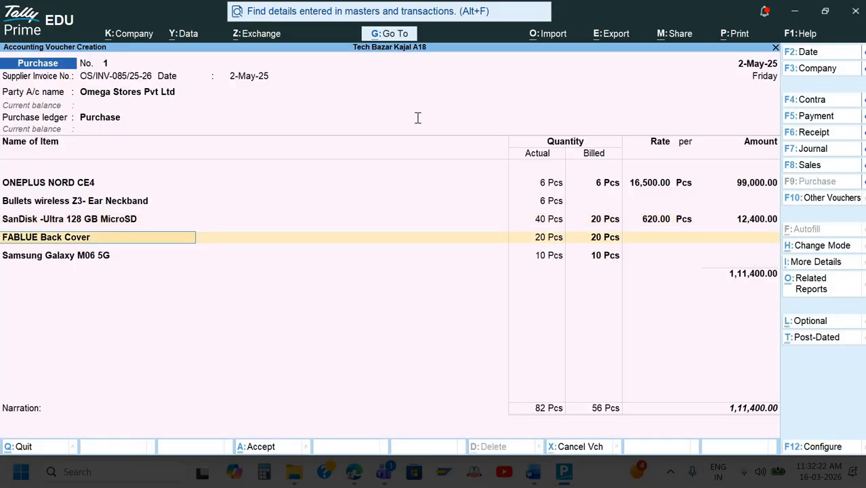
# Step: Set the FABLUE Back Cover rate to 150 per Pcs from the Word task, keeping 20 Pcs allocated to Bargadwa
pyautogui.hotkey('alt', 'Tab')
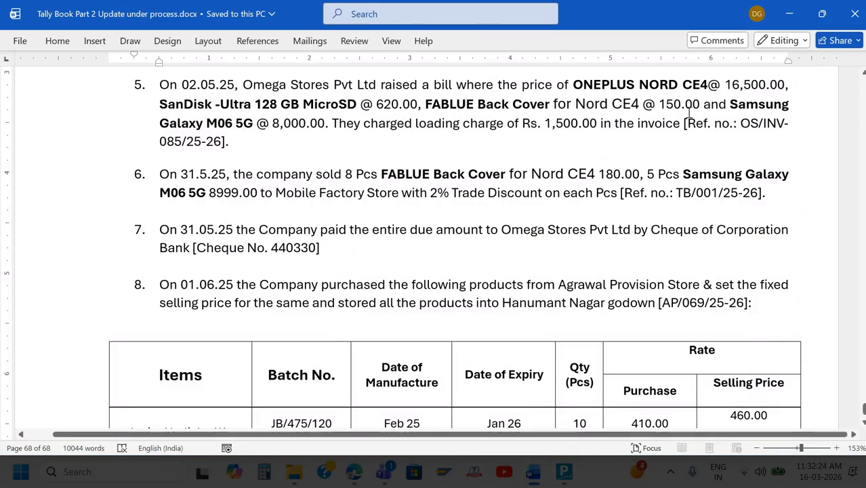
pyautogui.hotkey('alt', 'Tab')
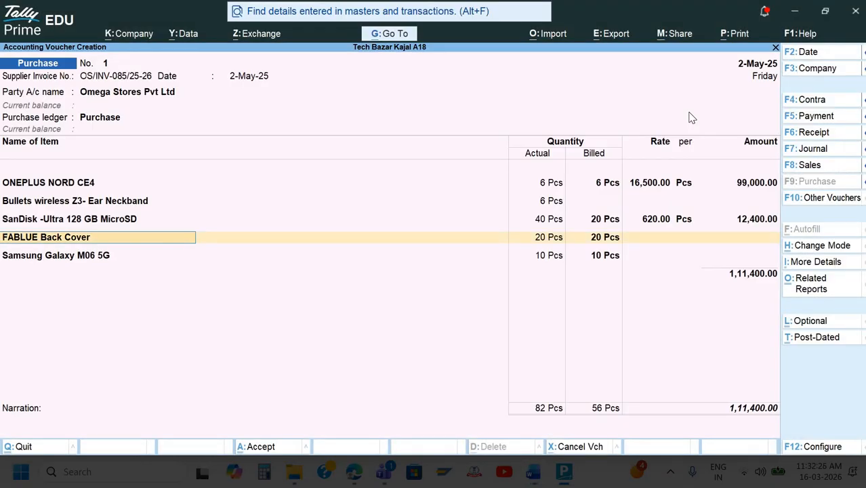
pyautogui.press('Return')
pyautogui.press('Return')
pyautogui.press('Return')
pyautogui.press('Return')
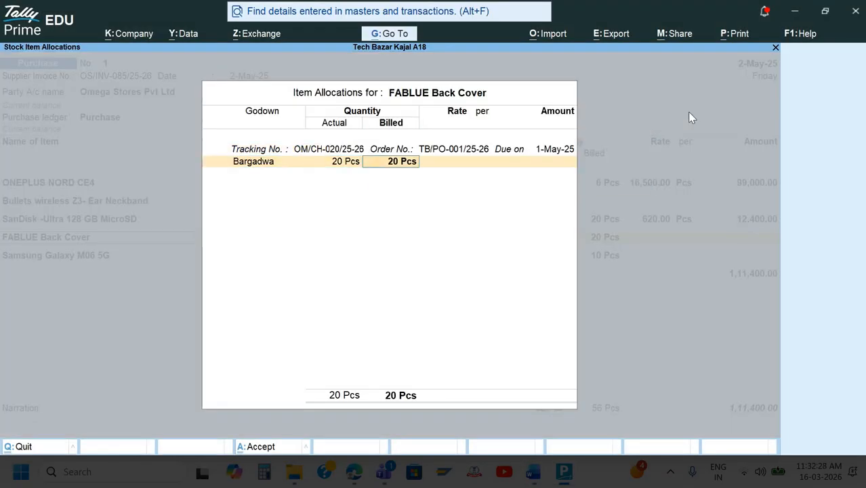
pyautogui.press('Return')
pyautogui.write('150')
pyautogui.press('Return')
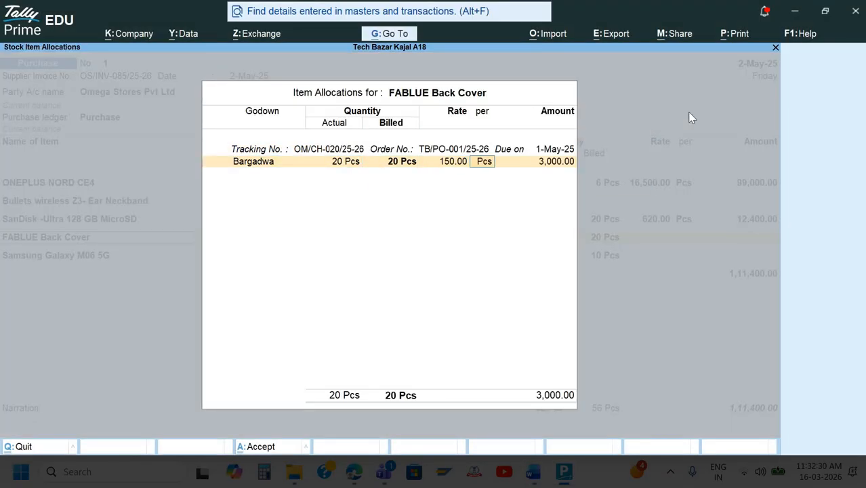
pyautogui.press('Return')
pyautogui.press('Return')
pyautogui.press('Return')
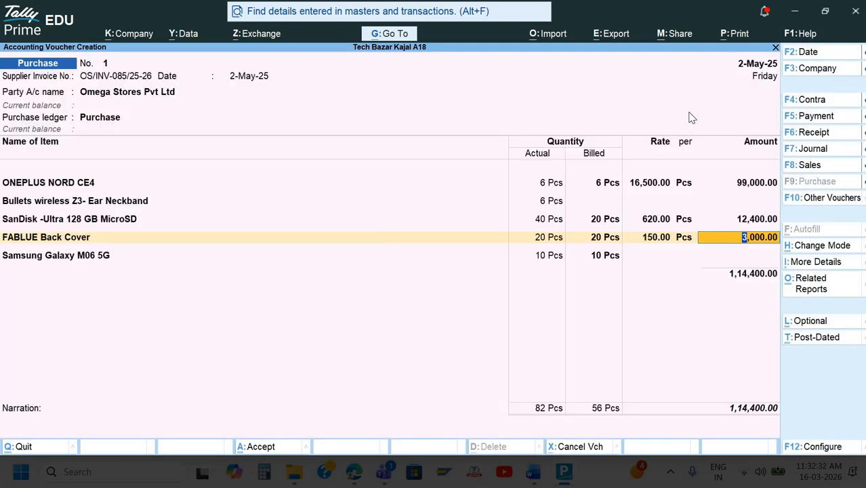
pyautogui.press('Return')
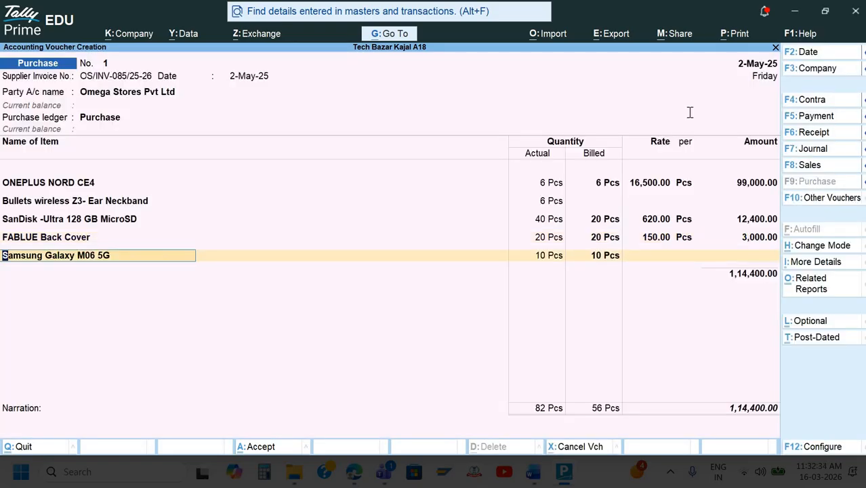
# Step: Set the Samsung Galaxy M06 5G rate to 8,000 per Pcs from the Word task, keeping 10 Pcs allocated to Bargadwa
pyautogui.hotkey('alt', 'Tab')
pyautogui.click(416, 129)
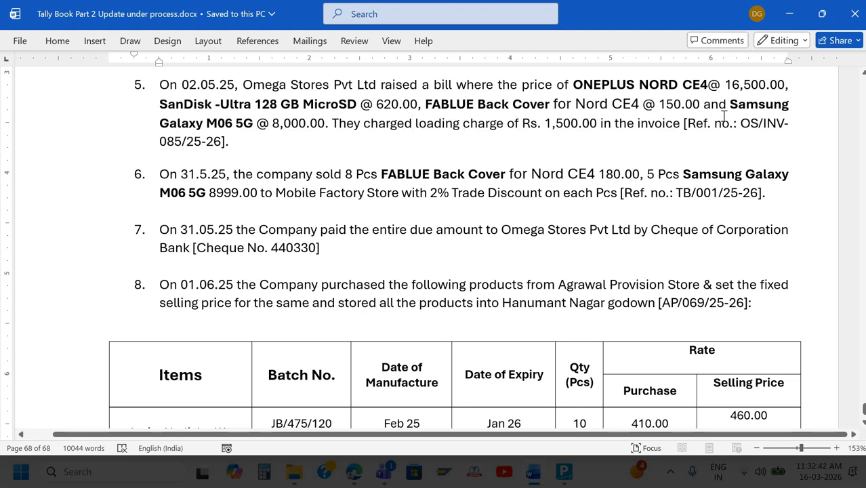
pyautogui.hotkey('alt', 'Tab')
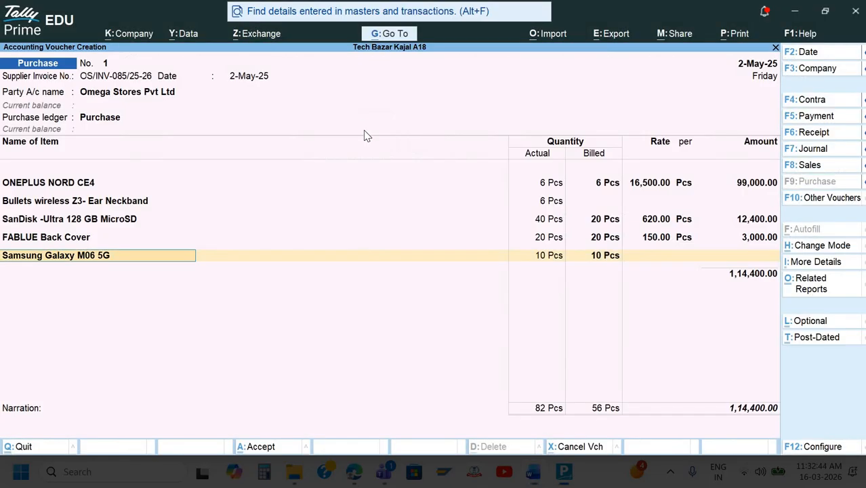
pyautogui.press('Return')
pyautogui.press('Return')
pyautogui.press('Return')
pyautogui.press('Return')
pyautogui.press('Return')
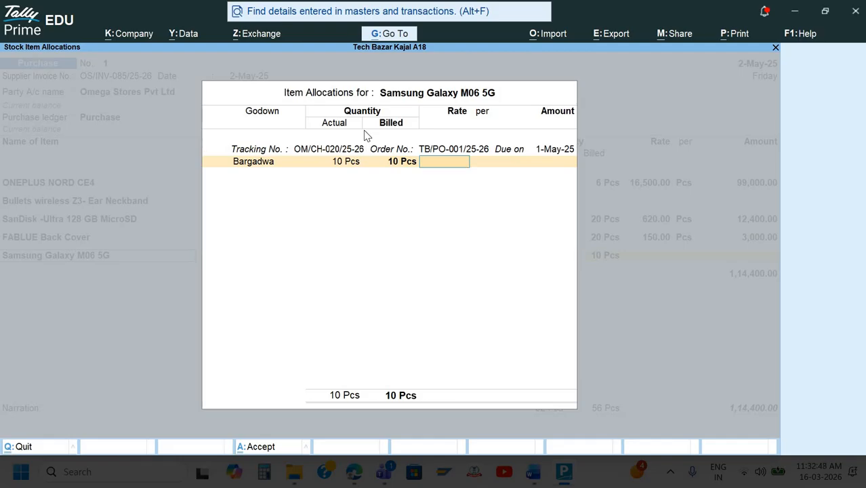
pyautogui.press('Return')
pyautogui.press('Return')
pyautogui.press('Return')
pyautogui.press('Return')
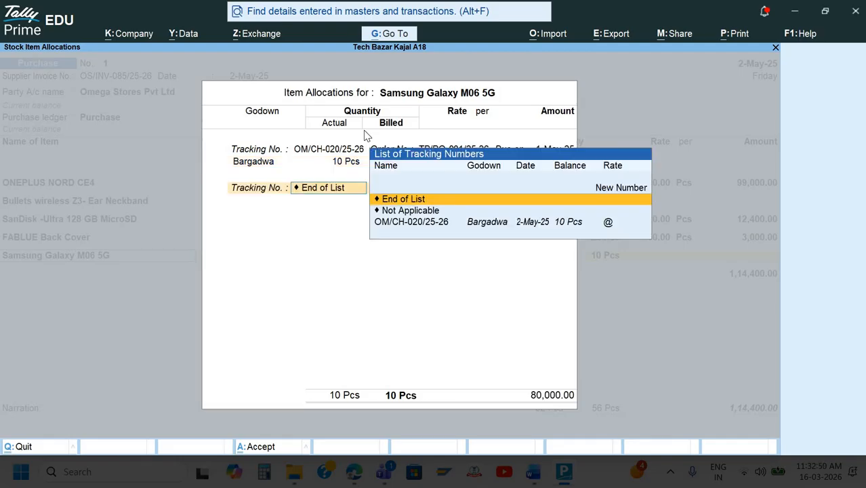
# Step: End the item list and start a new ledger named Loading Charge from within the purchase voucher
pyautogui.hotkey('alt', 'Tab')
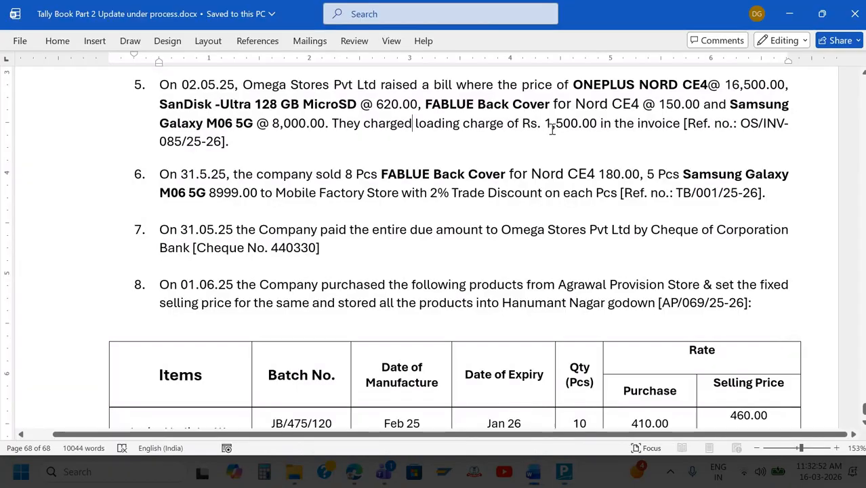
pyautogui.hotkey('alt', 'Tab')
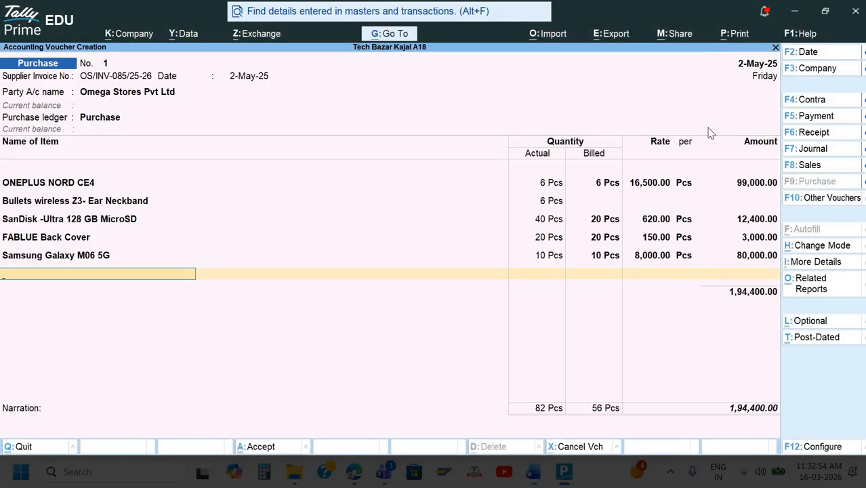
pyautogui.press('Return')
pyautogui.write('i')
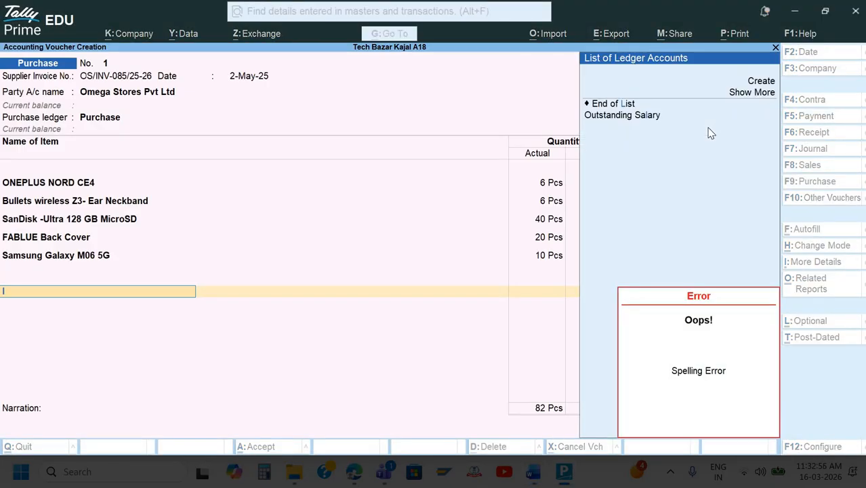
pyautogui.hotkey('alt', 'c')
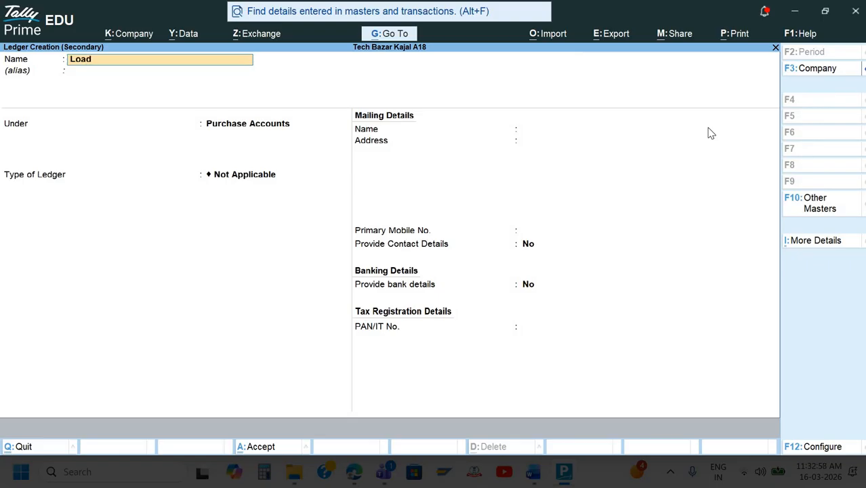
pyautogui.write('Loading Charge')
pyautogui.press('Return')
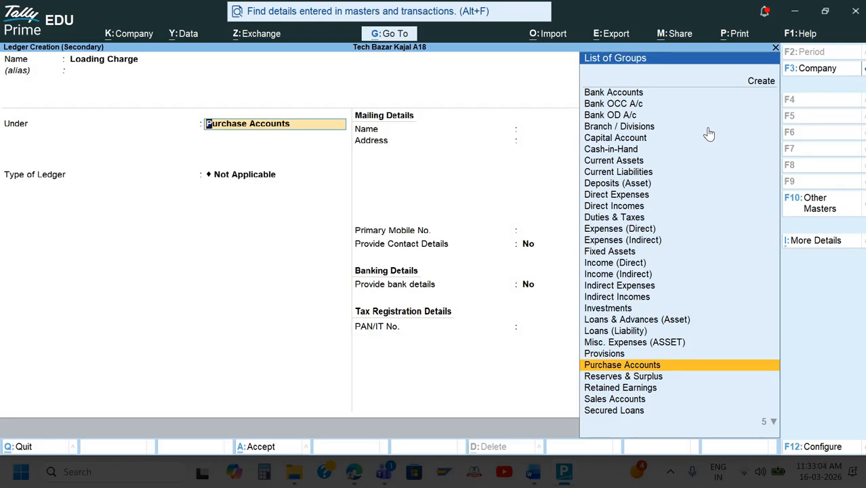
# Step: Put the Loading Charge ledger under Direct Expenses, leave its other details at their defaults, and save it into the voucher
pyautogui.write('Di')
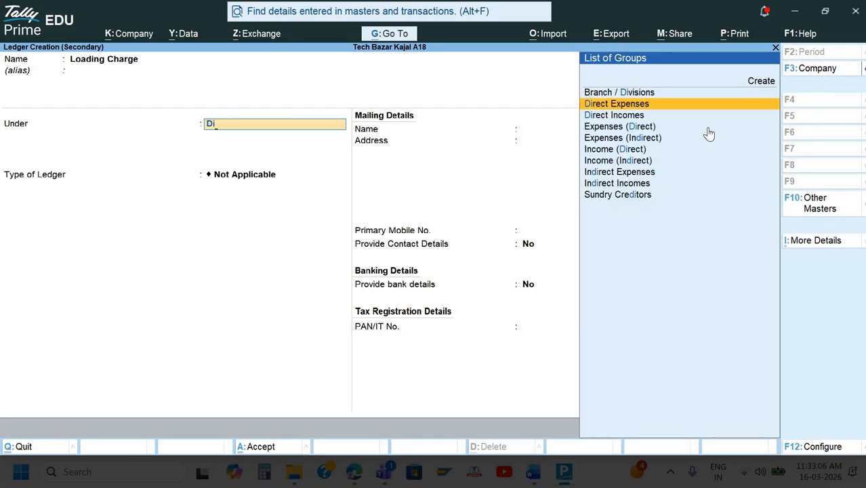
pyautogui.hotkey('alt', 'Tab')
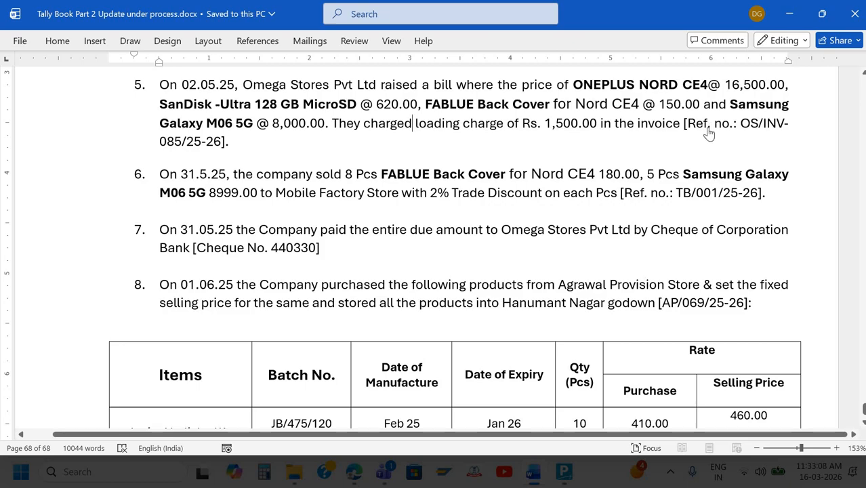
pyautogui.hotkey('alt', 'Tab')
pyautogui.press('Return')
pyautogui.press('Return')
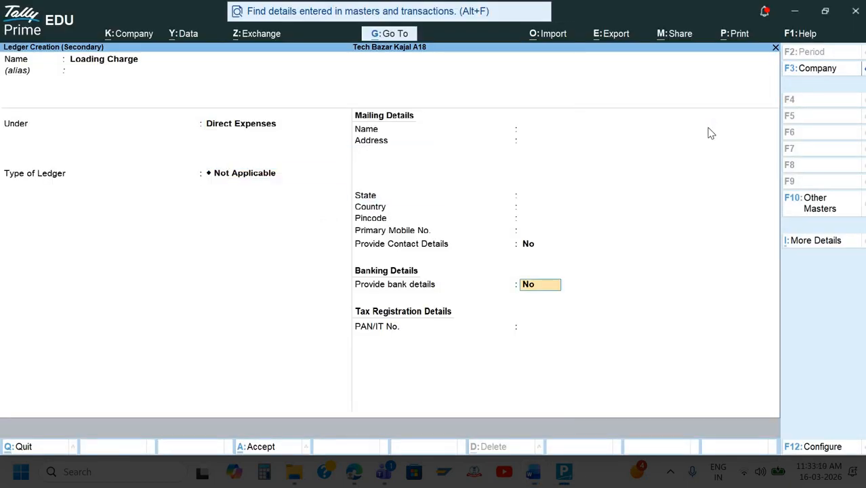
pyautogui.press('Return')
pyautogui.press('Return')
pyautogui.press('Return')
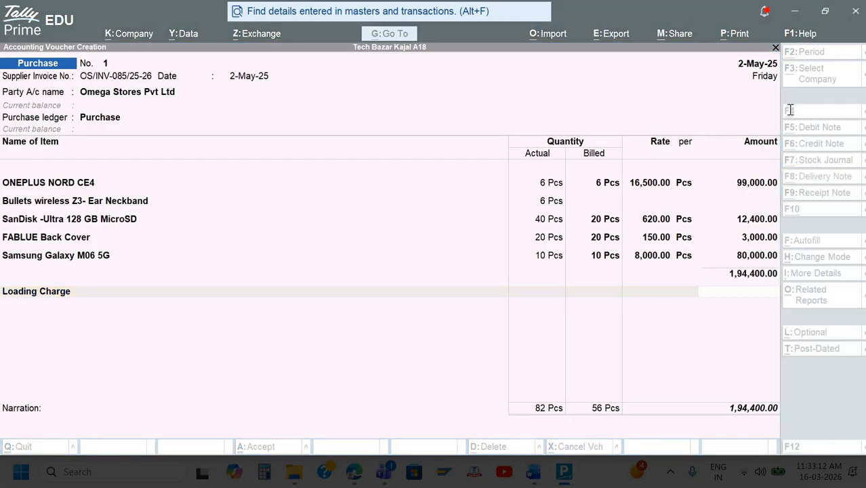
# Step: Set the Loading Charge amount to 1,500 as given in the Word task and end the ledger list
pyautogui.hotkey('alt', 'Tab')
pyautogui.hotkey('alt', 'Tab')
pyautogui.write('1')
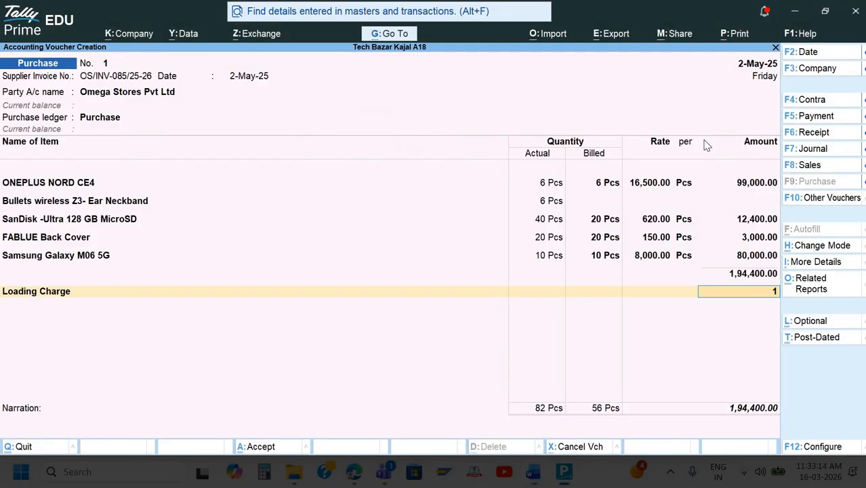
pyautogui.write(',500')
pyautogui.press('Return')
pyautogui.press('Return')
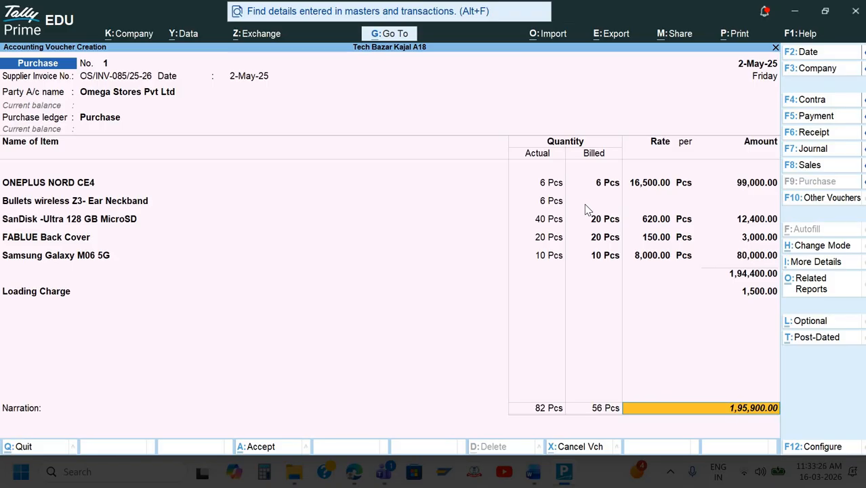
# Step: Open the Purchase voucher type for alteration from within the unsaved purchase voucher
pyautogui.hotkey('alt', 'g')
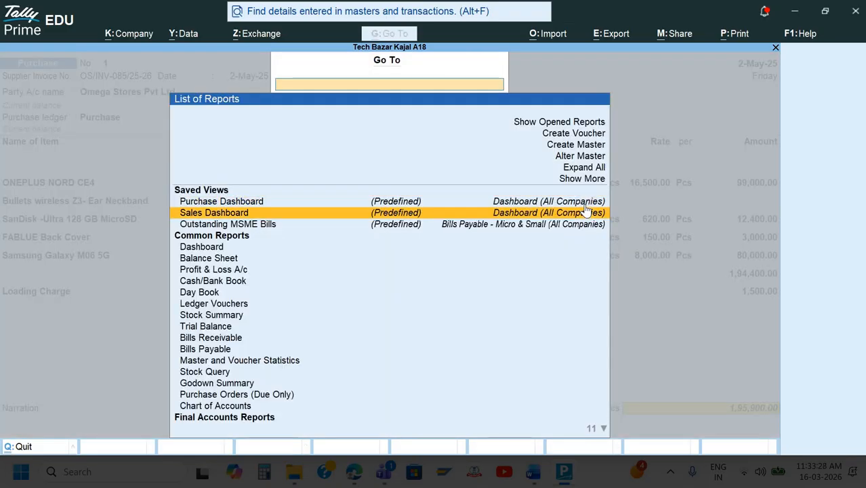
pyautogui.press('Up')
pyautogui.press('Up')
pyautogui.press('Up')
pyautogui.press('Up')
pyautogui.press('Return')
pyautogui.write('Pur')
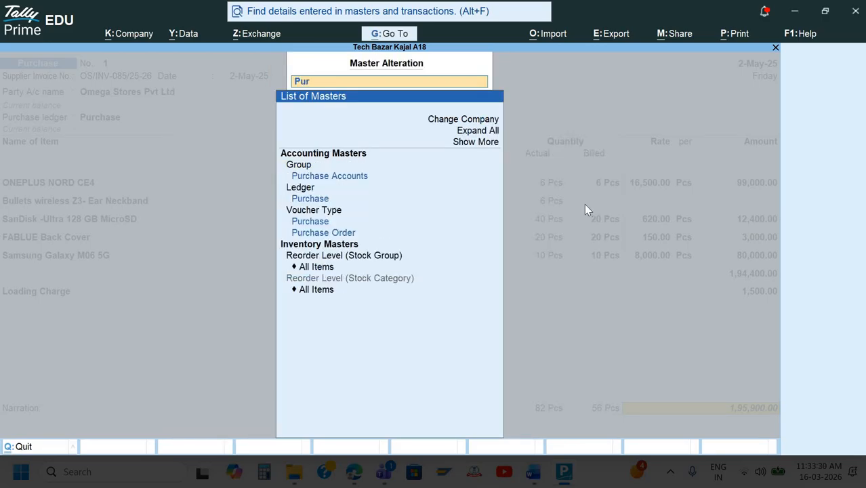
pyautogui.press('Down')
pyautogui.press('Down')
pyautogui.press('Down')
pyautogui.press('Return')
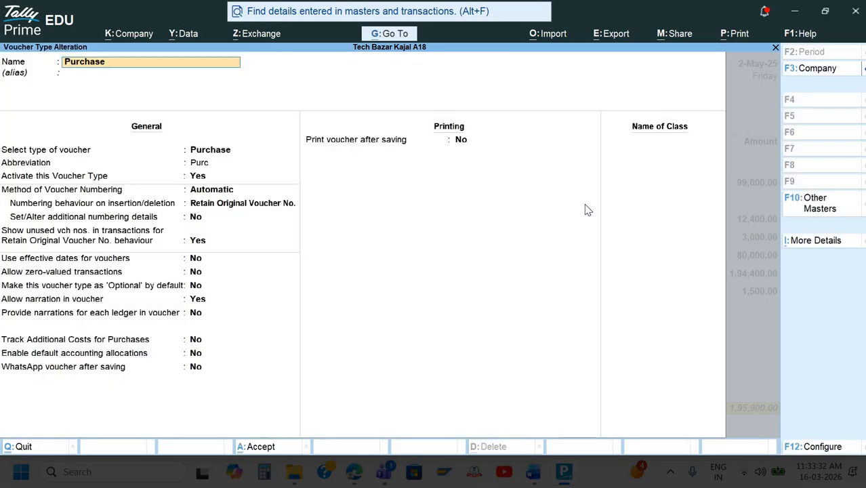
# Step: Allow zero-valued transactions in the Purchase voucher type, then leave the unsaved voucher and return to the Gateway of Tally
pyautogui.press('Return')
pyautogui.press('Return')
pyautogui.press('Return')
pyautogui.press('Return')
pyautogui.press('Return')
pyautogui.press('Return')
pyautogui.press('Return')
pyautogui.press('Return')
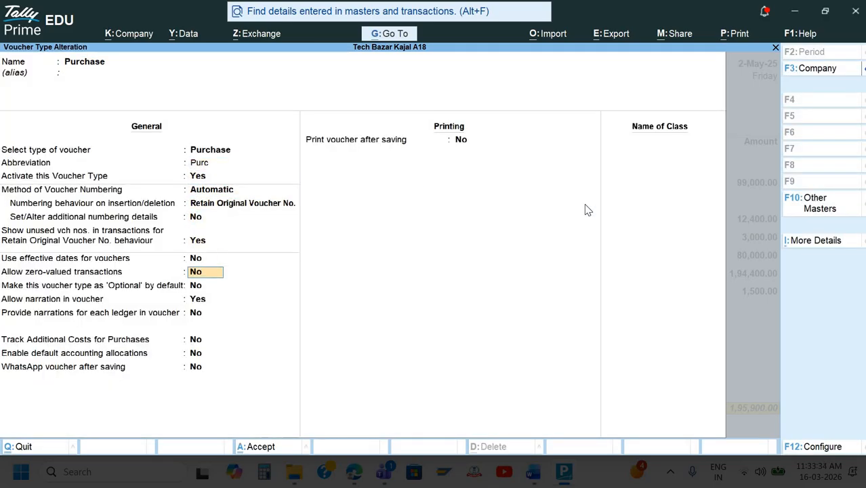
pyautogui.press('Return')
pyautogui.press('Escape')
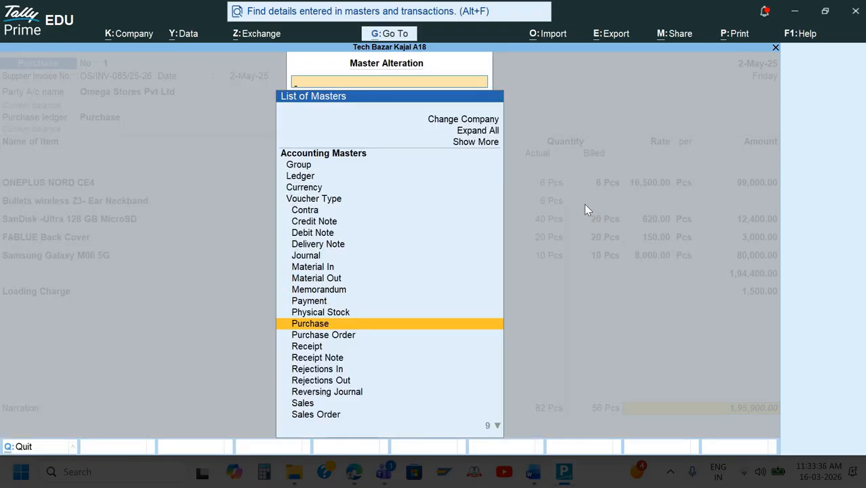
pyautogui.press('Escape')
pyautogui.press('Escape')
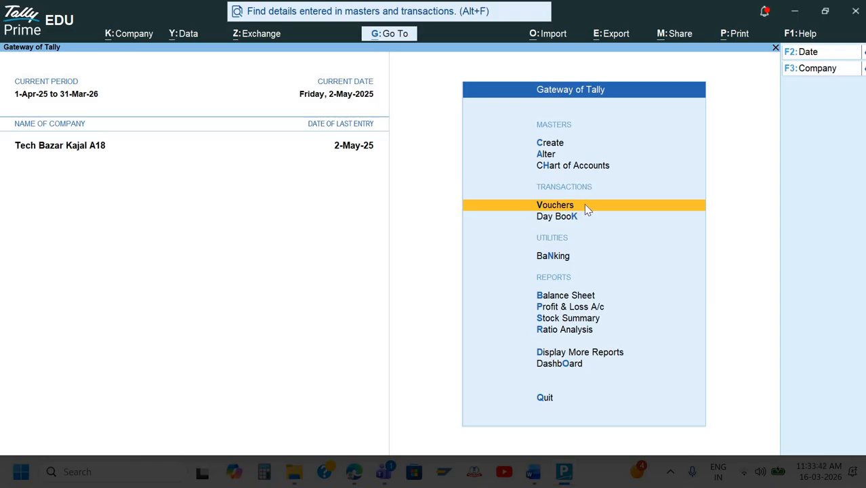
# Step: Start a new purchase voucher with supplier invoice number OS/INV-085/25-26 copied from the Word task and dated 2-May-25
pyautogui.click(585, 205)
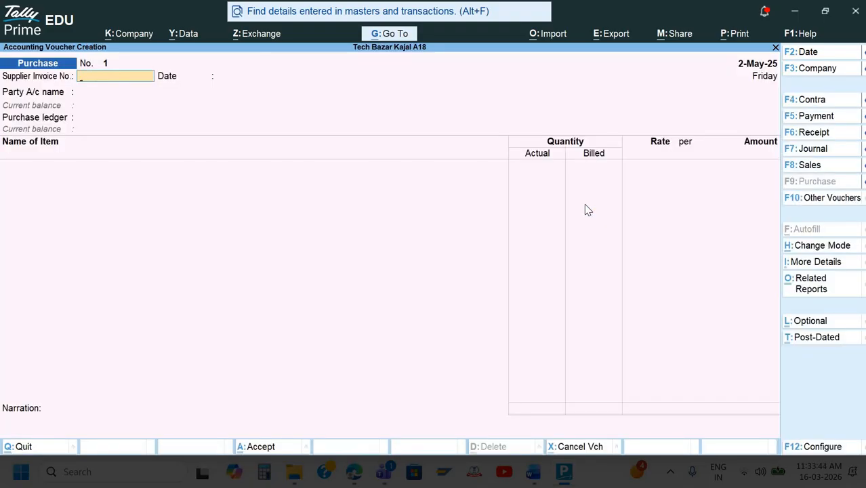
pyautogui.hotkey('alt', 'Tab')
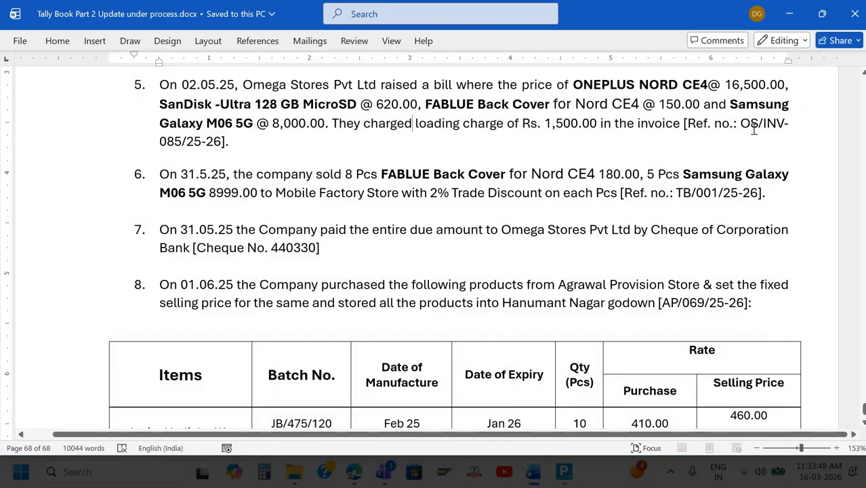
pyautogui.moveTo(743, 123); pyautogui.dragTo(218, 142)
pyautogui.hotkey('alt', 'Tab')
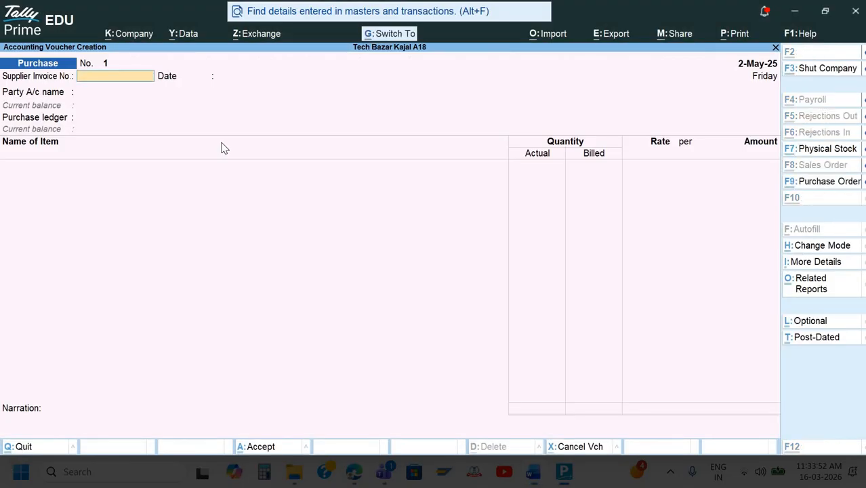
pyautogui.hotkey('ctrl', 'alt', 'v')
pyautogui.press('Return')
pyautogui.hotkey('alt', 'Tab')
pyautogui.hotkey('alt', 'Tab')
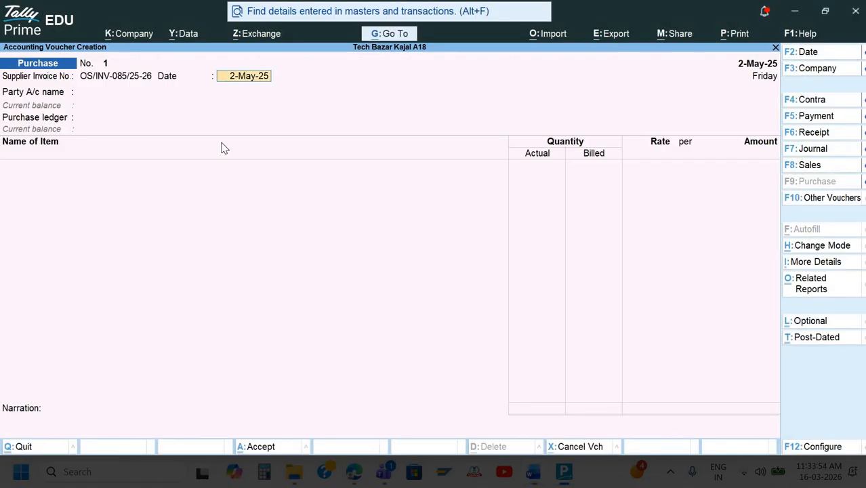
pyautogui.press('Return')
# Step: Choose Omega Stores Pvt Ltd as the party, link receipt note OM/CH-020/25-26, and accept the party details and the Purchase ledger
pyautogui.press('Down')
pyautogui.press('Down')
pyautogui.press('Return')
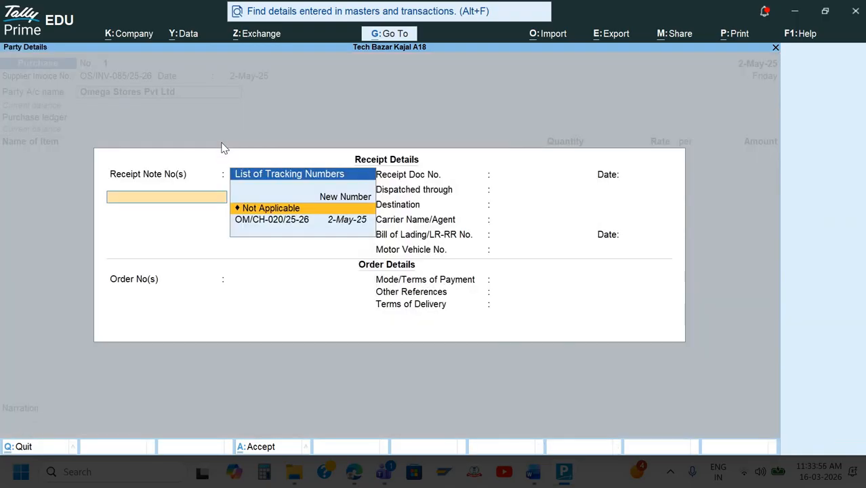
pyautogui.press('Down')
pyautogui.press('Return')
pyautogui.press('Return')
pyautogui.press('Escape')
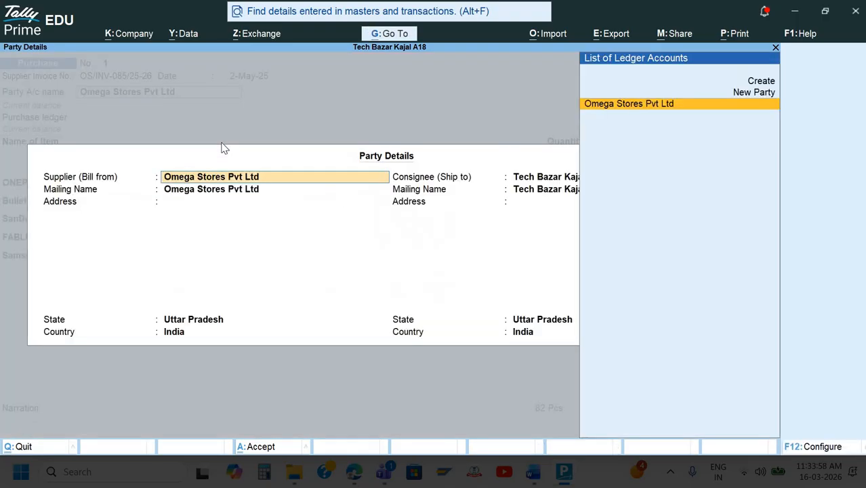
pyautogui.hotkey('ctrl', 'a')
pyautogui.press('Return')
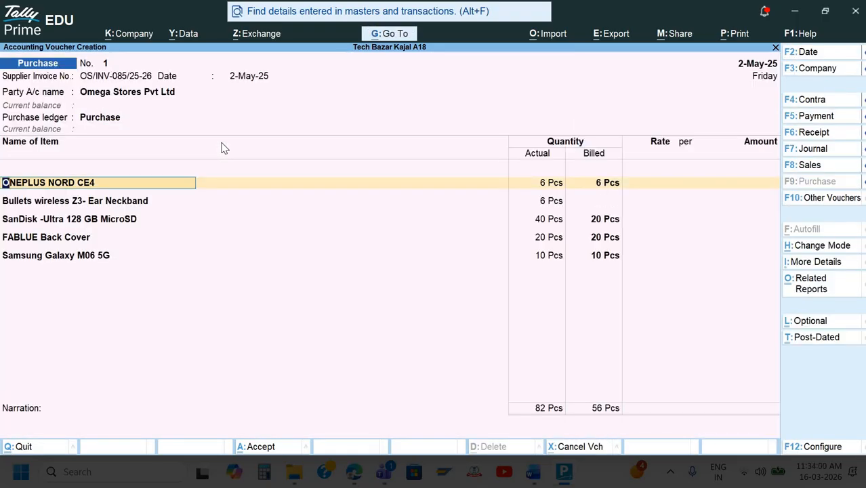
# Step: Set the ONEPLUS NORD CE4 rate to 16,500 per Pcs from the Word task, keeping 6 Pcs allocated to Bargadwa
pyautogui.press('Return')
pyautogui.press('Return')
pyautogui.press('Return')
pyautogui.press('Return')
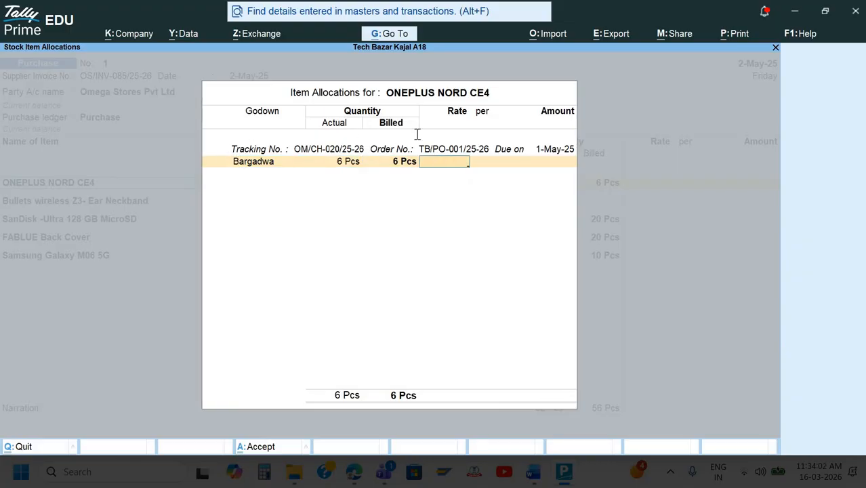
pyautogui.hotkey('alt', 'Tab')
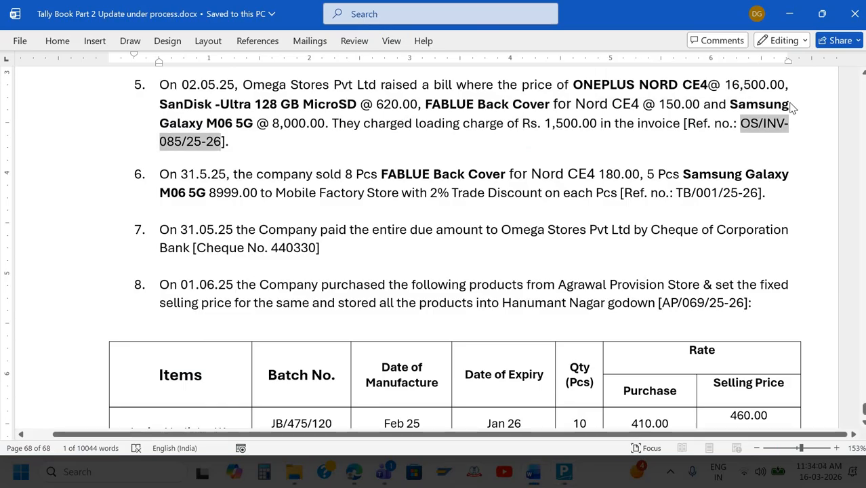
pyautogui.hotkey('alt', 'Tab')
pyautogui.write('16,500')
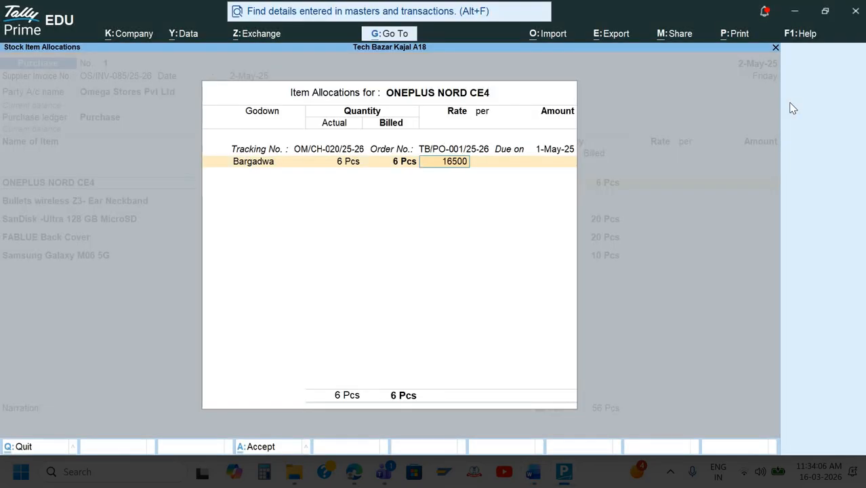
pyautogui.press('Return')
pyautogui.press('Return')
pyautogui.press('Return')
pyautogui.press('Return')
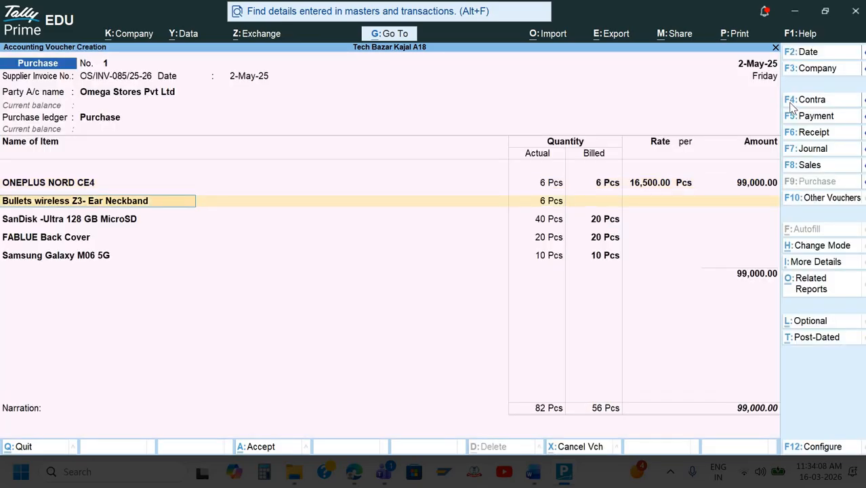
# Step: Accept the Bullets wireless Z3- Ear Neckband allocation of 6 Pcs at Bargadwa without a rate
pyautogui.press('Return')
pyautogui.press('Return')
pyautogui.press('Return')
pyautogui.press('Return')
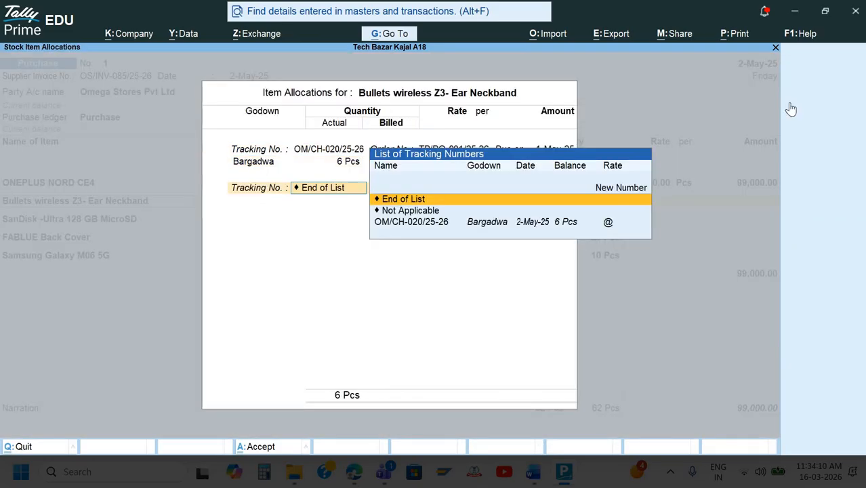
pyautogui.press('Return')
pyautogui.press('Return')
# Step: Set the SanDisk -Ultra 128 GB MicroSD rate to 620 per Pcs, keeping 40 Pcs actual and 20 Pcs billed at Bargadwa
pyautogui.press('Return')
pyautogui.press('Return')
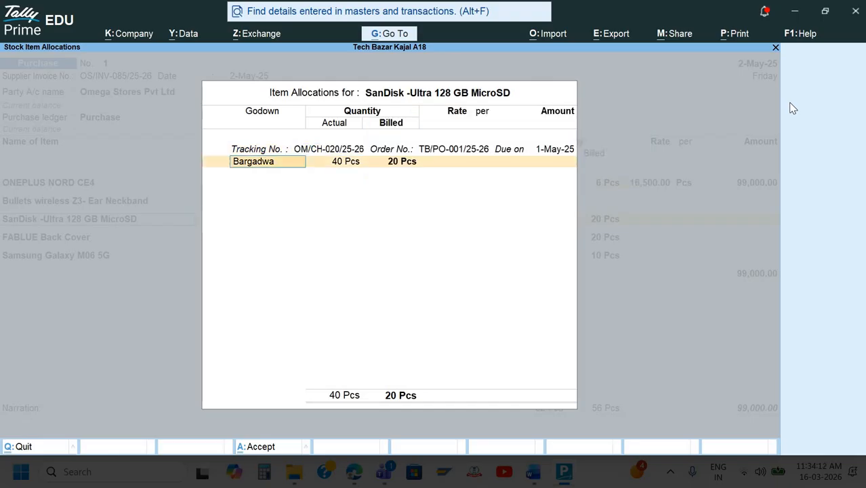
pyautogui.press('Return')
pyautogui.press('Return')
pyautogui.press('Return')
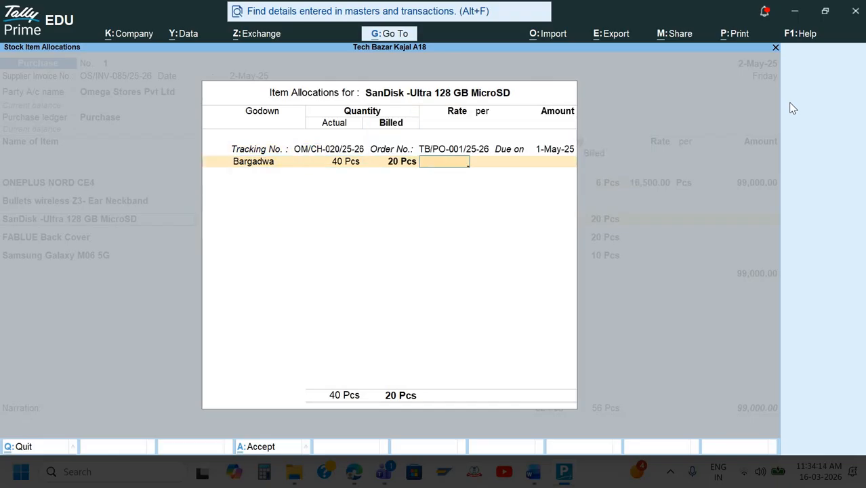
pyautogui.write('620')
pyautogui.press('Return')
pyautogui.press('Return')
pyautogui.press('Return')
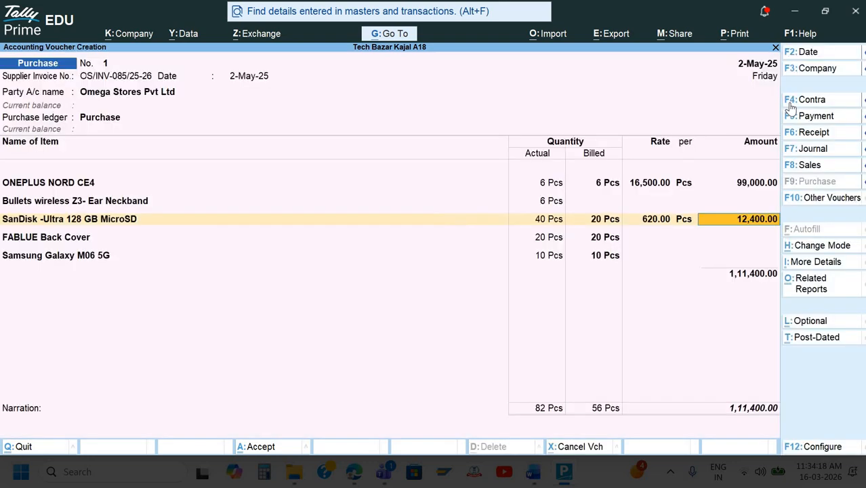
pyautogui.press('Return')
# Step: Set the FABLUE Back Cover rate to 150 per Pcs, keeping 20 Pcs allocated to Bargadwa
pyautogui.press('Return')
pyautogui.press('Return')
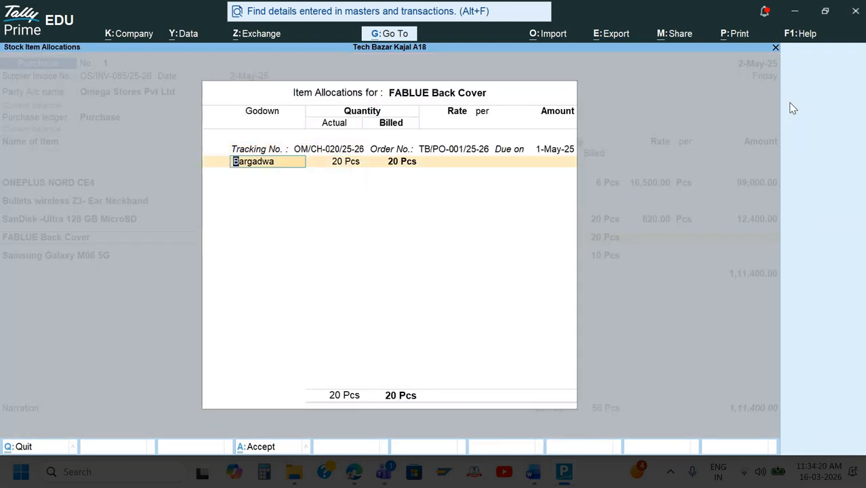
pyautogui.press('Return')
pyautogui.press('Return')
pyautogui.press('Return')
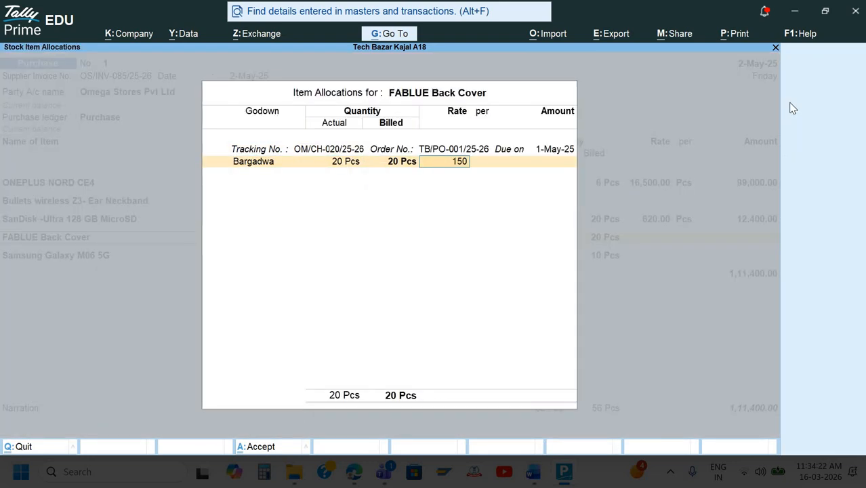
pyautogui.press('Return')
pyautogui.press('Return')
pyautogui.press('Return')
# Step: Set the Samsung Galaxy M06 5G rate to 8,000 per Pcs, keeping 10 Pcs allocated to Bargadwa
pyautogui.press('Return')
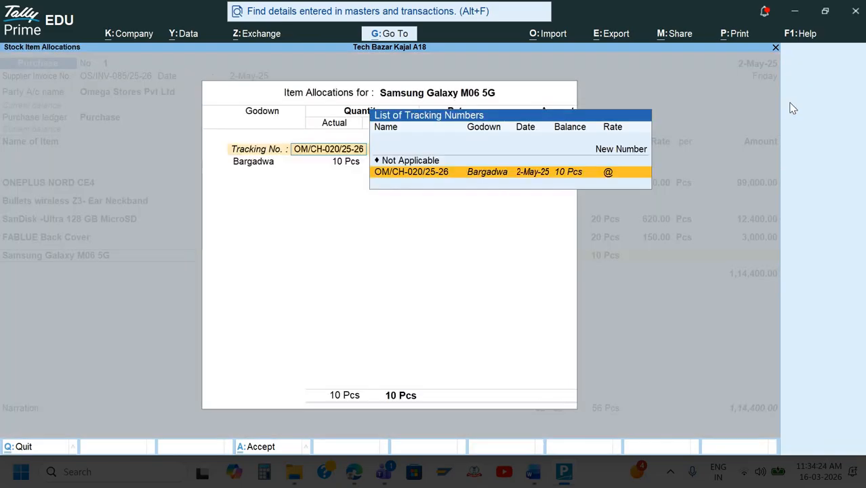
pyautogui.press('Return')
pyautogui.press('Return')
pyautogui.press('Return')
pyautogui.press('Return')
pyautogui.write('8000')
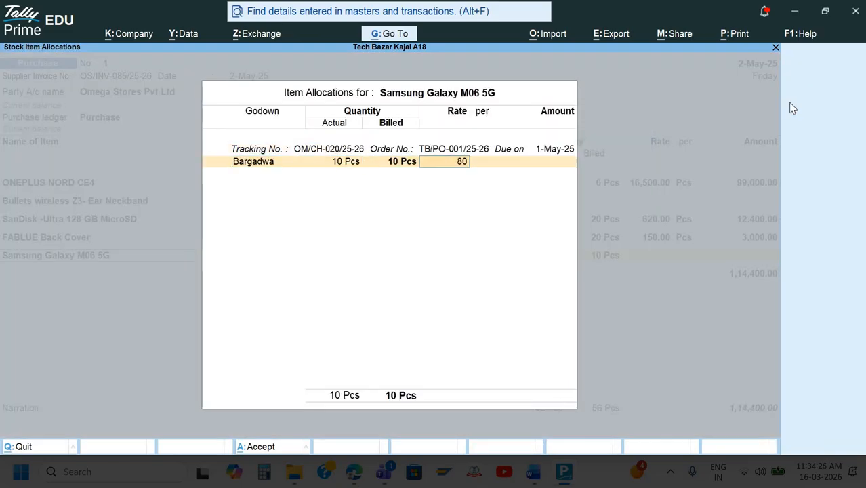
pyautogui.press('Return')
pyautogui.press('Return')
pyautogui.press('Return')
pyautogui.press('Return')
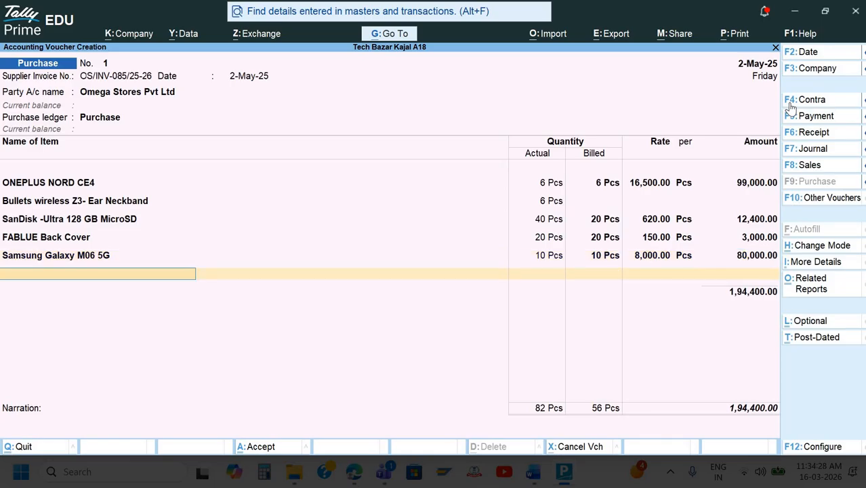
# Step: End the item list, add the Loading Charge ledger with an amount of 1,500, and end the ledger list
pyautogui.write('Lo')
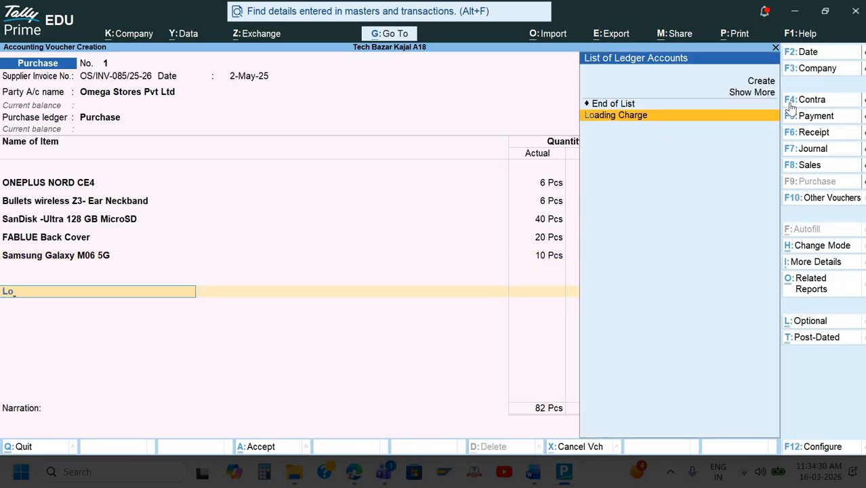
pyautogui.press('Return')
pyautogui.write('1,5')
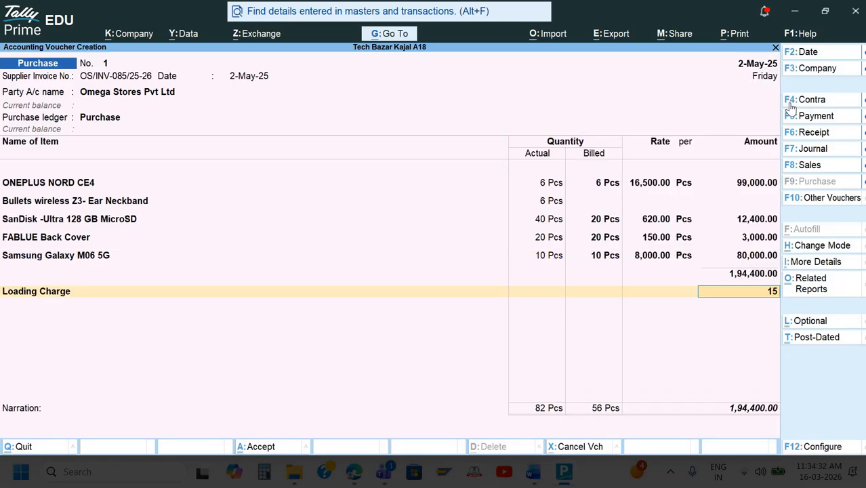
pyautogui.write('00')
pyautogui.press('Return')
pyautogui.press('Return')
# Step: Accept the bill-wise details for Omega Stores Pvt Ltd as a New Ref for the full bill amount
pyautogui.press('Return')
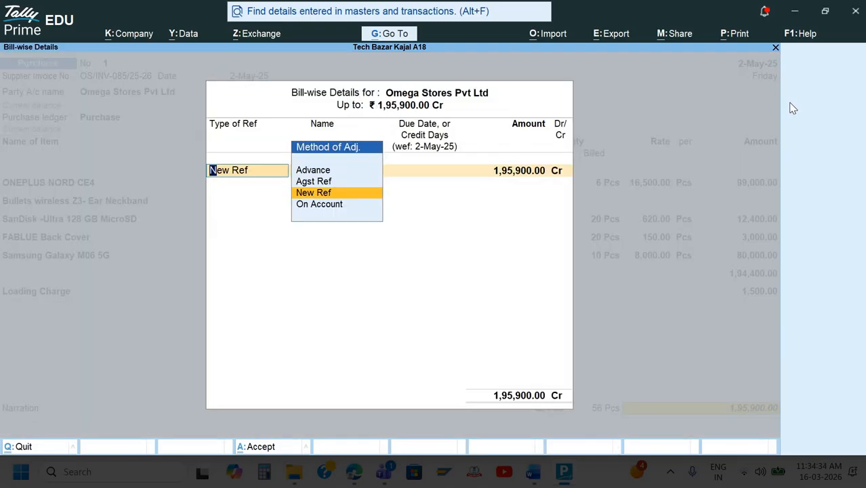
pyautogui.press('Return')
pyautogui.press('Return')
pyautogui.press('Return')
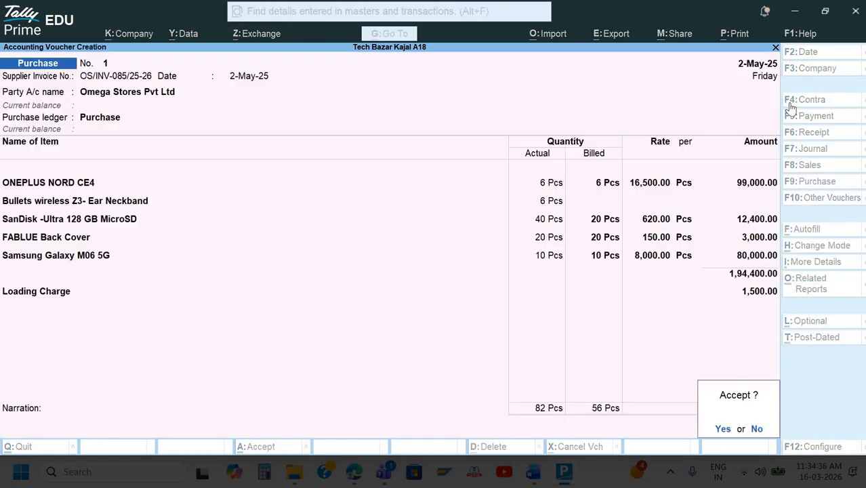
# Step: Add the narration "Being goods purchase" and save the purchase voucher
pyautogui.press('Escape')
pyautogui.write('Being g')
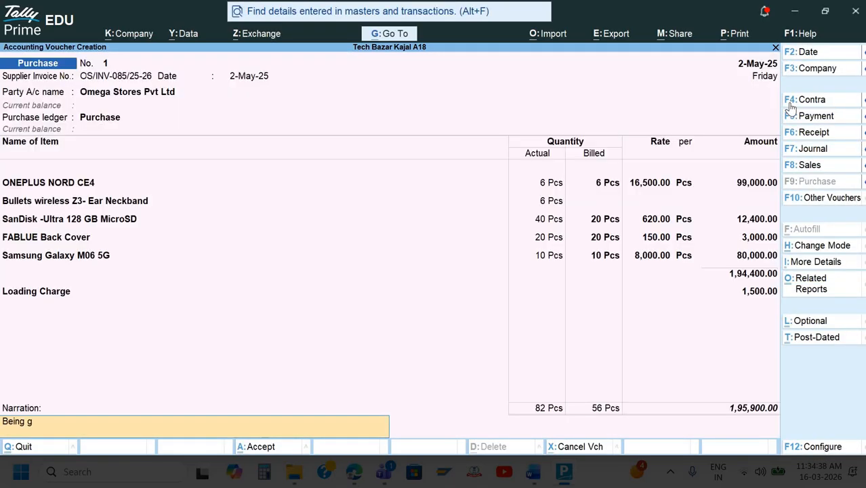
pyautogui.write('oods purchase')
pyautogui.press('Return')
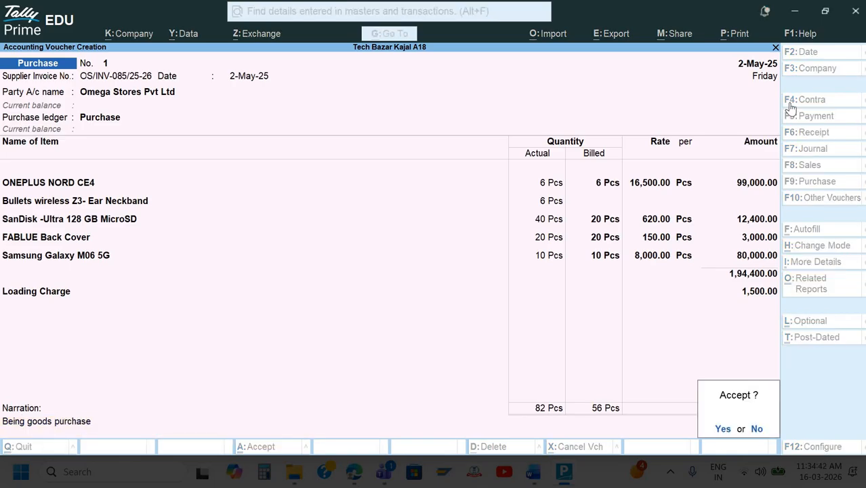
pyautogui.press('y')
# Step: Check the saved Omega Stores purchase voucher against task 5 in the Word document and accept it without changes
pyautogui.hotkey('alt', 'Tab')
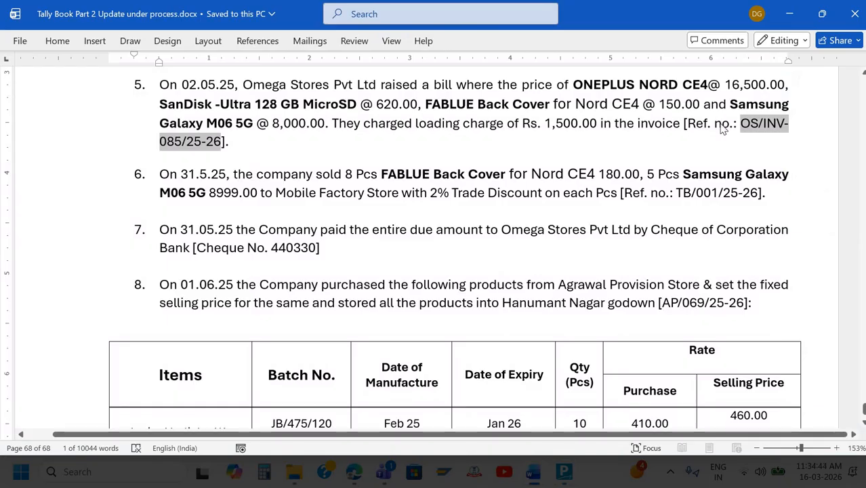
pyautogui.hotkey('alt', 'Tab')
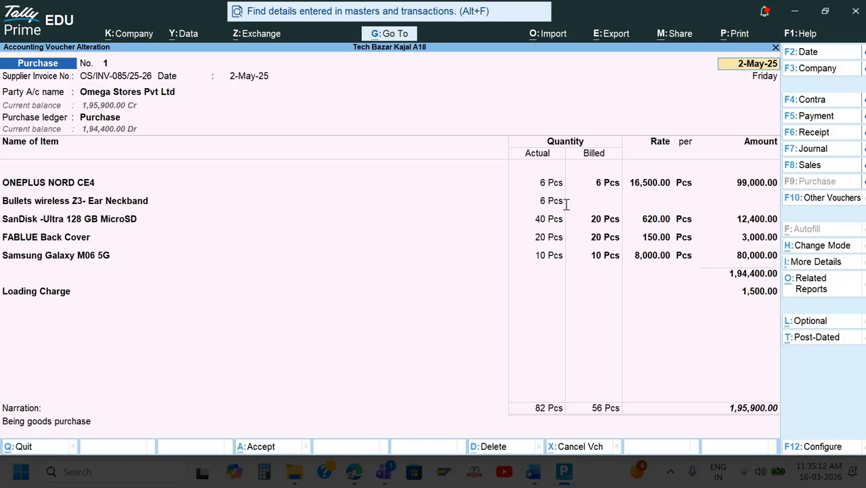
pyautogui.hotkey('alt', 'Tab')
pyautogui.hotkey('alt', 'Tab')
pyautogui.hotkey('ctrl', 'a')
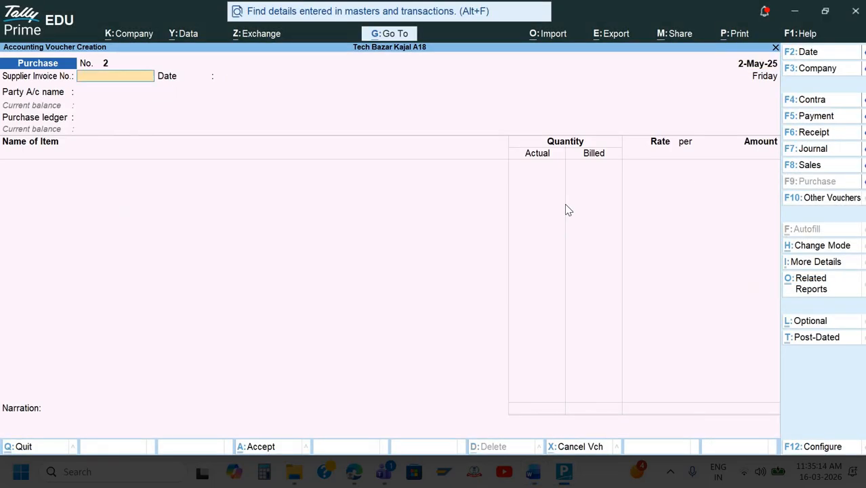
# Step: Leave the purchase voucher, check task 6 in Word, and enable the Discount column in invoices in the company features
pyautogui.press('Escape')
pyautogui.hotkey('alt', 'Tab')
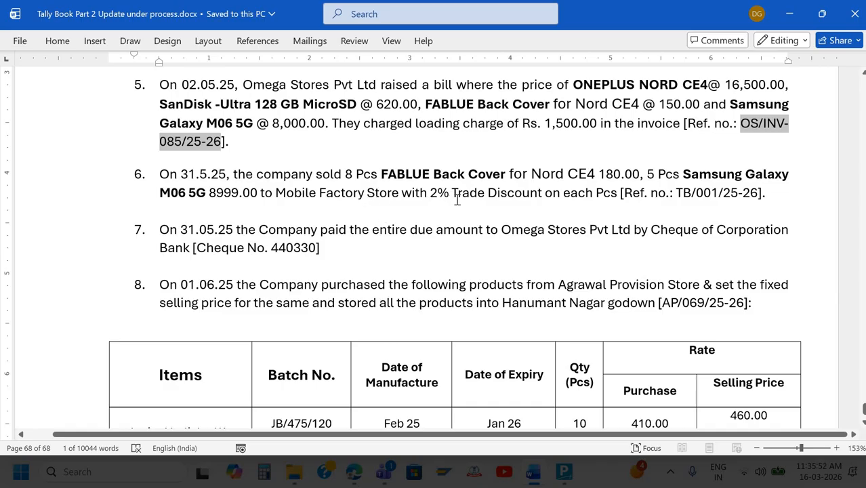
pyautogui.hotkey('alt', 'Tab')
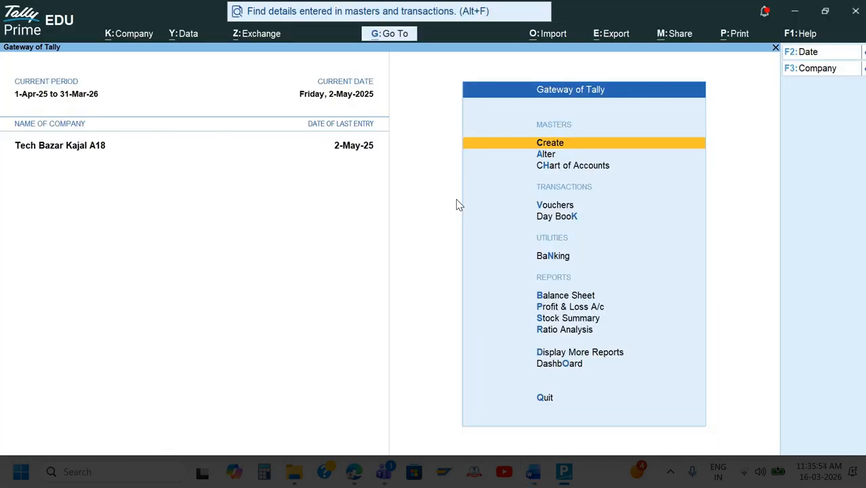
pyautogui.press('F11')
pyautogui.press('Down')
pyautogui.press('Down')
pyautogui.press('Down')
pyautogui.press('Down')
pyautogui.press('Down')
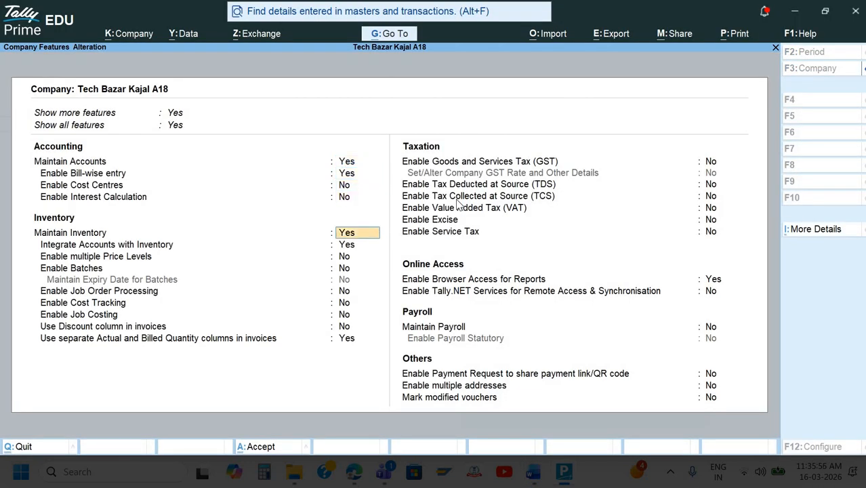
pyautogui.press('Down')
pyautogui.press('Down')
pyautogui.press('Down')
pyautogui.press('Down')
pyautogui.press('Down')
pyautogui.press('Down')
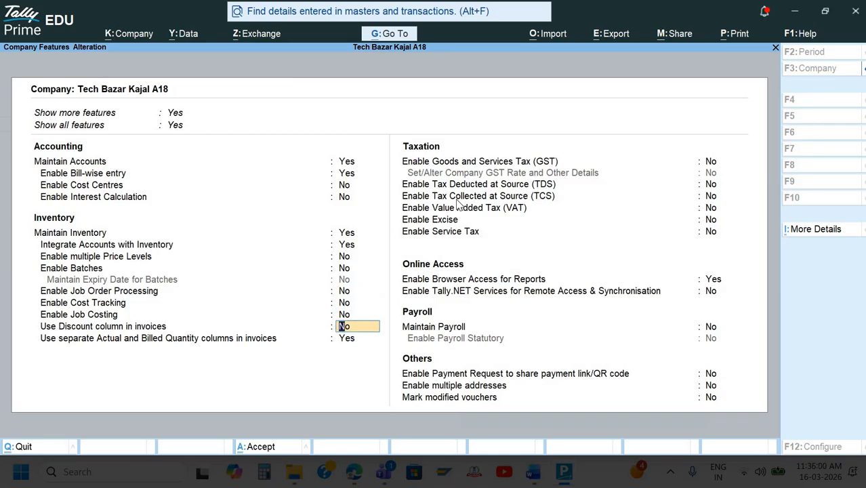
pyautogui.write('y')
pyautogui.press('Return')
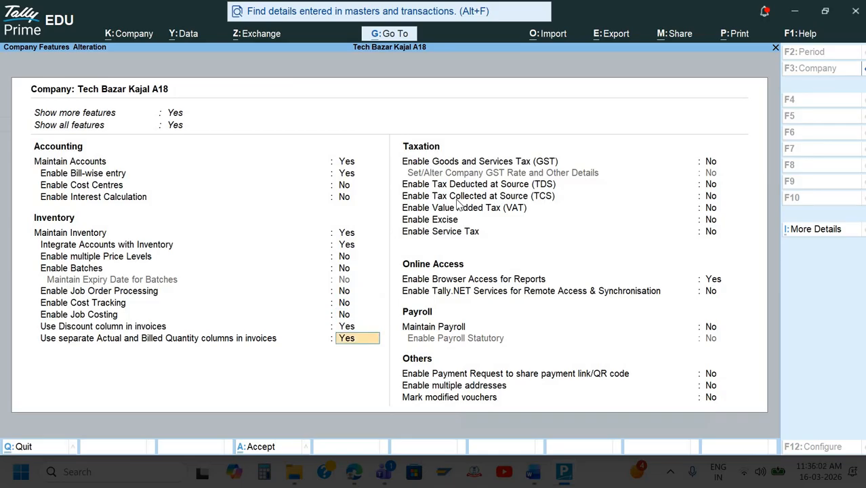
pyautogui.hotkey('ctrl', 'a')
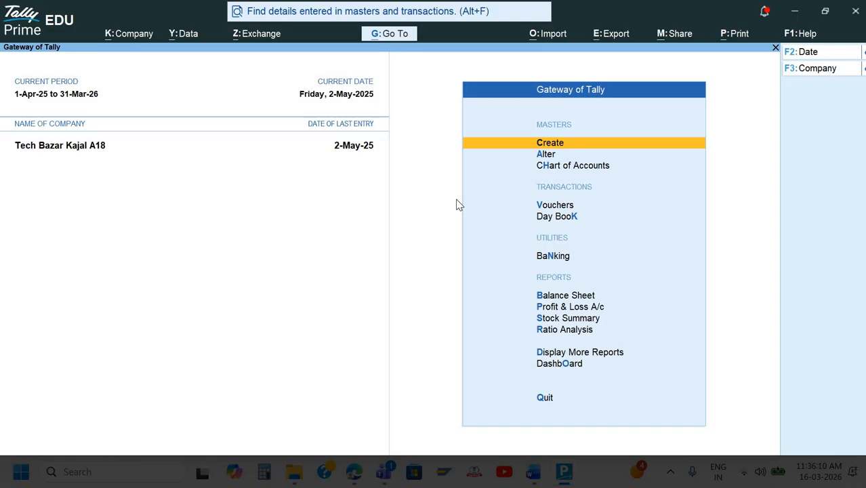
# Step: Open voucher entry and review the Mobile Factory Store sale details in task 6 of the Word document
pyautogui.press('Down')
pyautogui.press('Down')
pyautogui.press('Down')
pyautogui.press('Return')
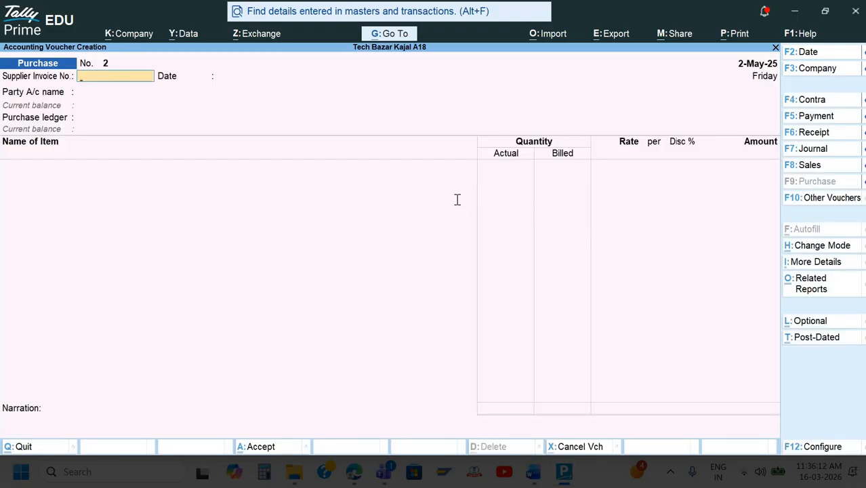
pyautogui.hotkey('alt', 'Tab')
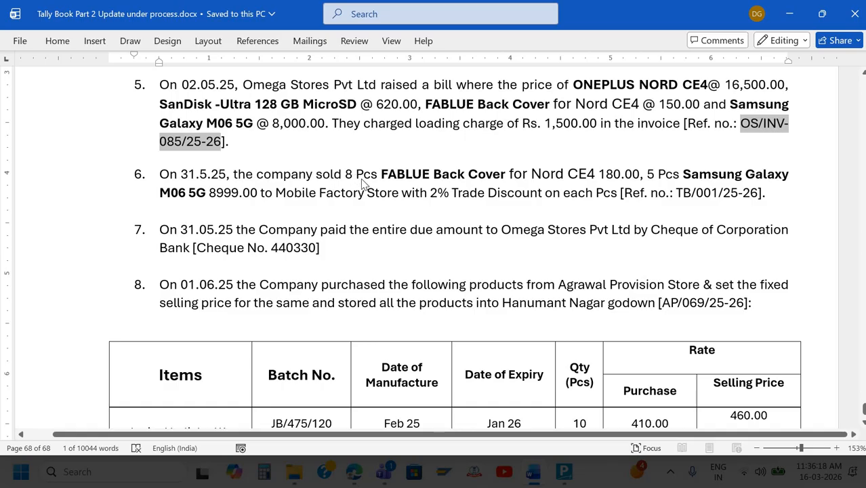
pyautogui.hotkey('alt', 'Tab')
pyautogui.hotkey('alt', 'Tab')
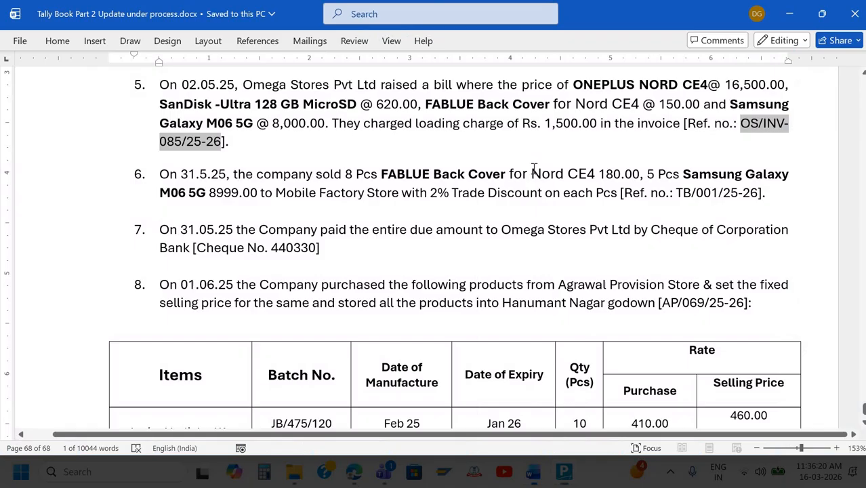
pyautogui.hotkey('alt', 'Tab')
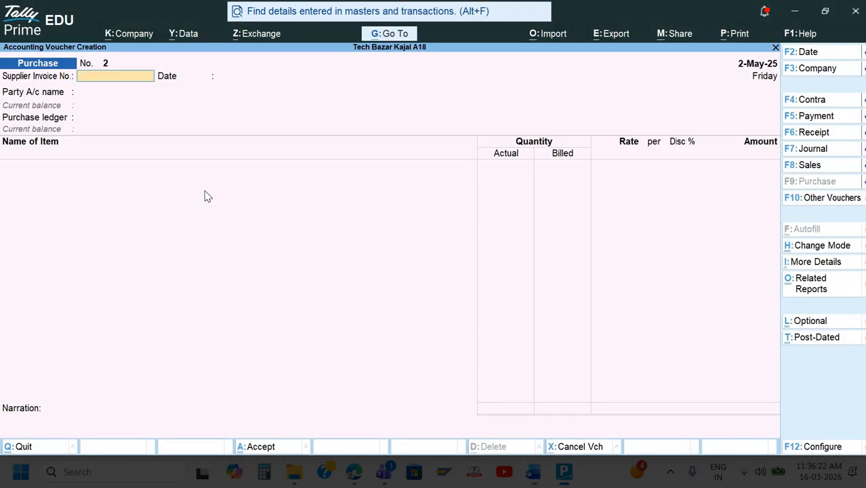
# Step: Set the voucher date to 31-May-25
pyautogui.press('F2')
pyautogui.write('31-')
pyautogui.press('Return')
pyautogui.press('Return')
pyautogui.press('BackSpace')
# Step: Copy the reference number TB/001/25-26 from task 6 in Word into the voucher and accept the 31-May-25 reference date
pyautogui.hotkey('alt', 'Tab')
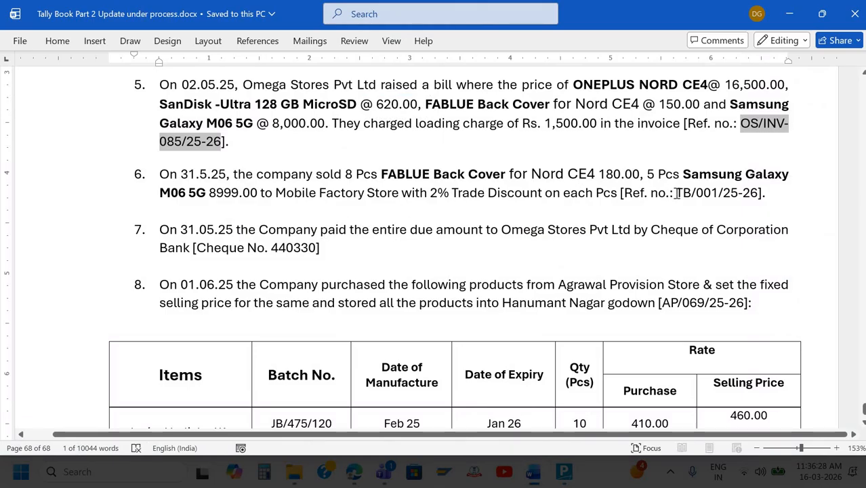
pyautogui.moveTo(676, 193); pyautogui.dragTo(722, 207)
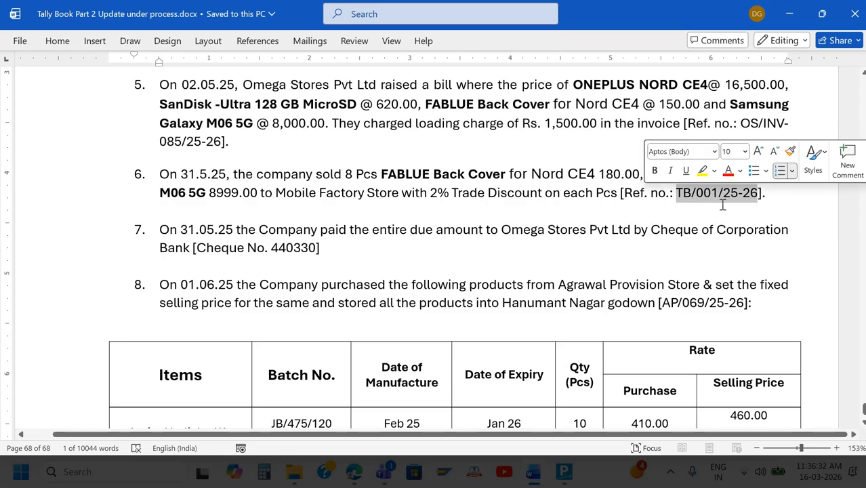
pyautogui.hotkey('ctrl', 'c')
pyautogui.scroll(-1, 722, 207)
pyautogui.scroll(1, 723, 207)
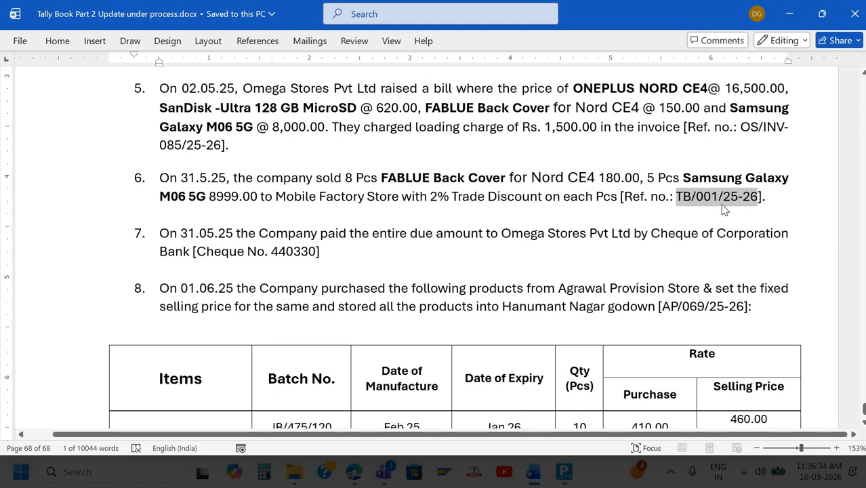
pyautogui.hotkey('alt', 'Tab')
pyautogui.hotkey('ctrl', 'alt', 'v')
pyautogui.press('Return')
pyautogui.press('Return')
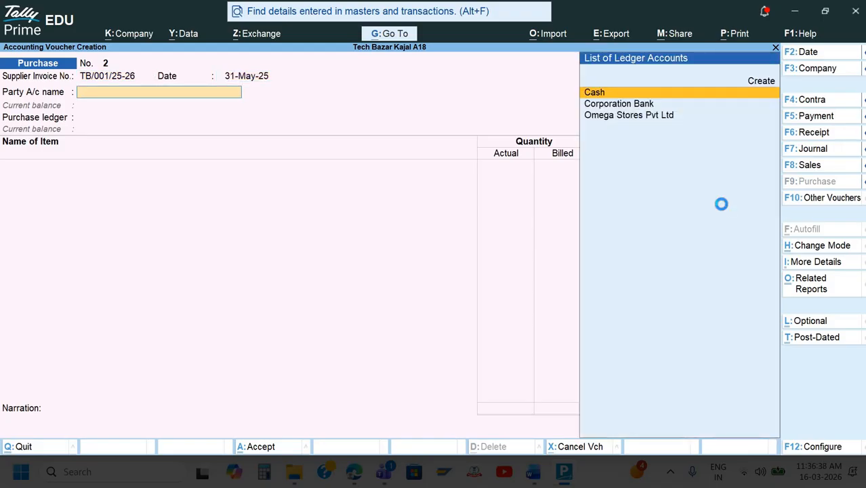
# Step: Change the voucher type to Sales, keeping the entered reference number and date
pyautogui.press('F8')
pyautogui.press('Return')
pyautogui.press('Return')
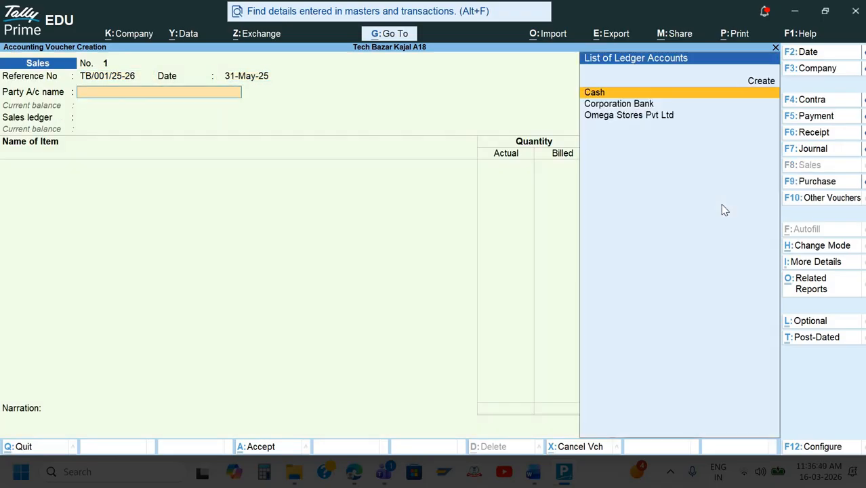
# Step: Copy the customer name Mobile Factory Store from task 6 in the Word document and return to the sales voucher
pyautogui.press('Down')
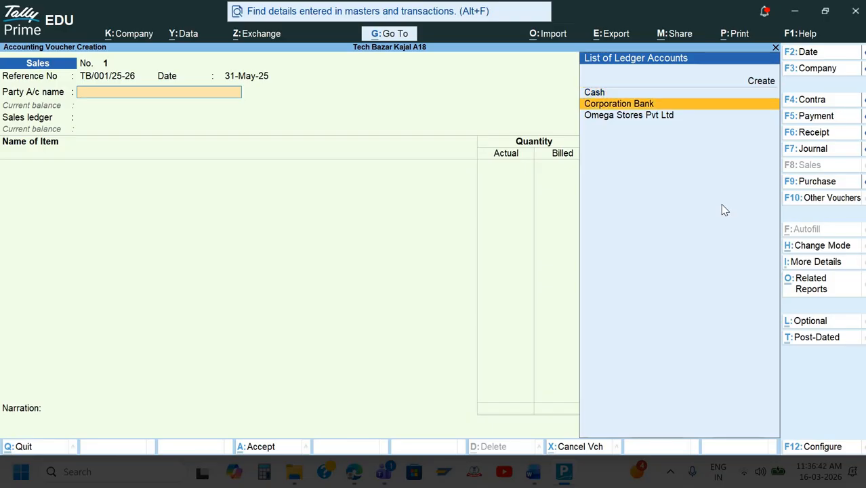
pyautogui.hotkey('alt', 'Tab')
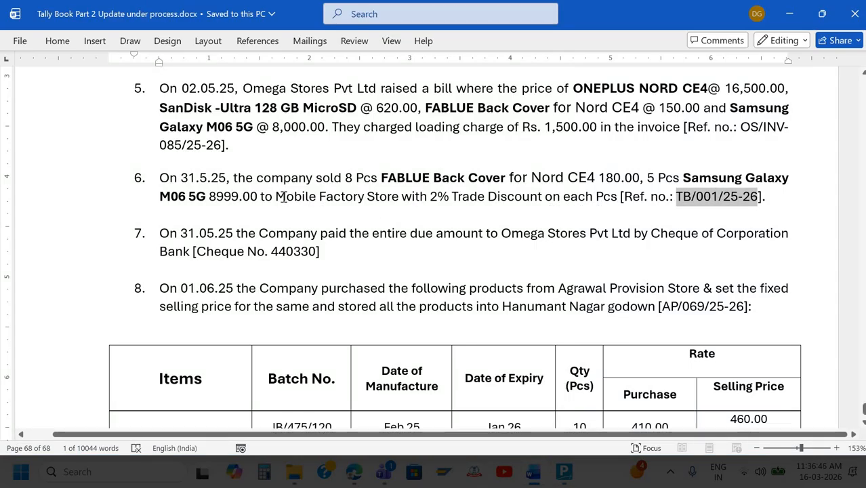
pyautogui.moveTo(275, 197); pyautogui.dragTo(400, 210)
pyautogui.hotkey('alt', 'Tab')
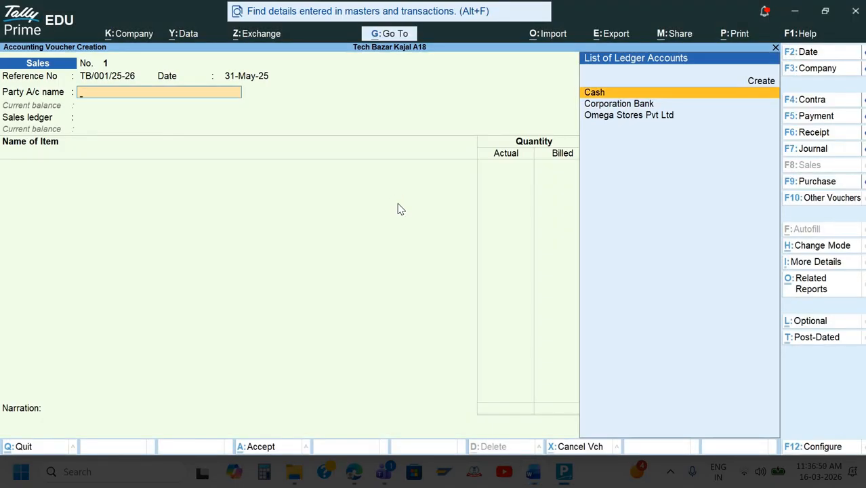
# Step: Create the party ledger Mobile Factory Store under Sundry Debtors from the sales voucher
pyautogui.hotkey('alt', 'c')
pyautogui.hotkey('ctrl', 'v')
pyautogui.press('Return')
pyautogui.press('Return')
pyautogui.write('S')
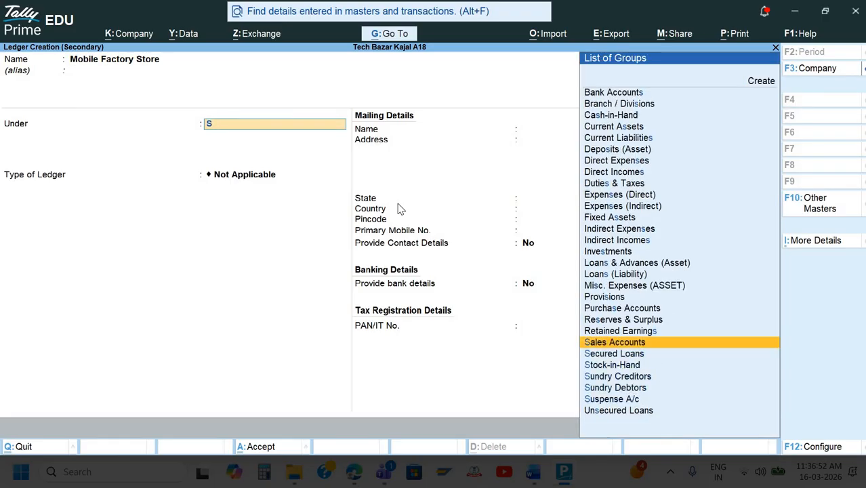
pyautogui.press('Down')
pyautogui.press('Down')
pyautogui.press('Down')
pyautogui.press('Down')
pyautogui.press('Return')
pyautogui.hotkey('ctrl', 'a')
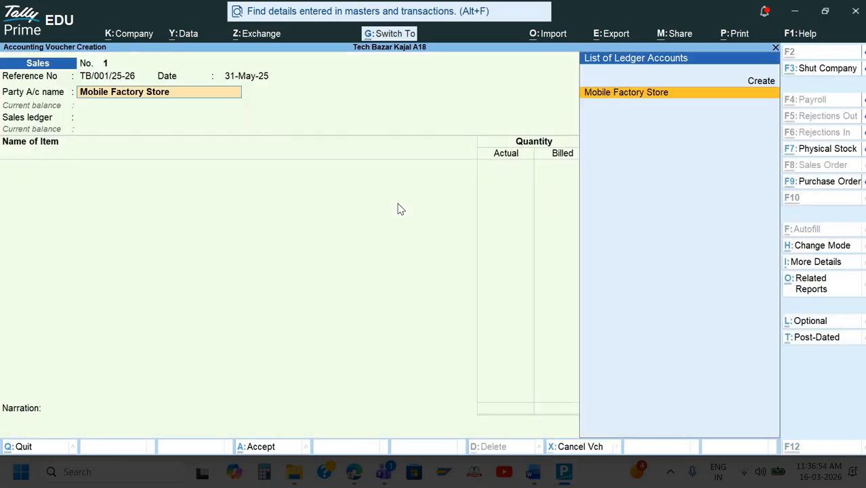
# Step: Use Mobile Factory Store as the party account and accept the dispatch, order and party details without changes
pyautogui.press('Return')
pyautogui.press('Return')
pyautogui.press('Return')
pyautogui.press('Return')
pyautogui.press('Return')
pyautogui.press('Return')
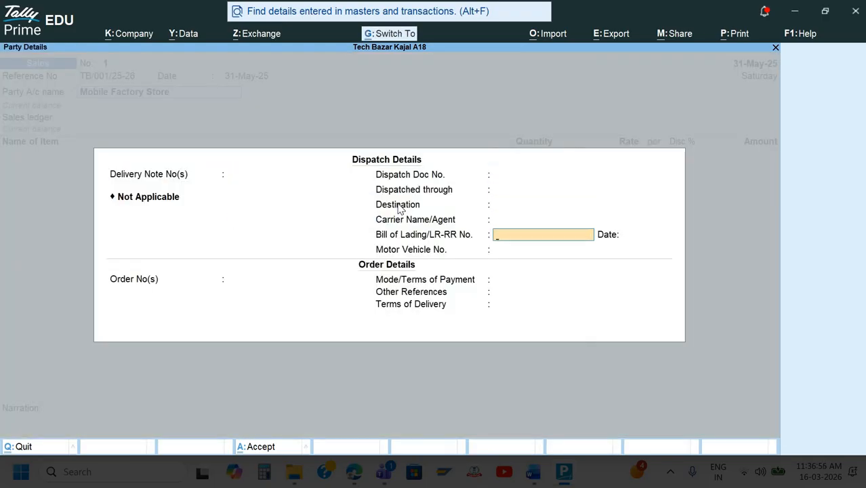
pyautogui.hotkey('ctrl', 'a')
pyautogui.hotkey('ctrl', 'a')
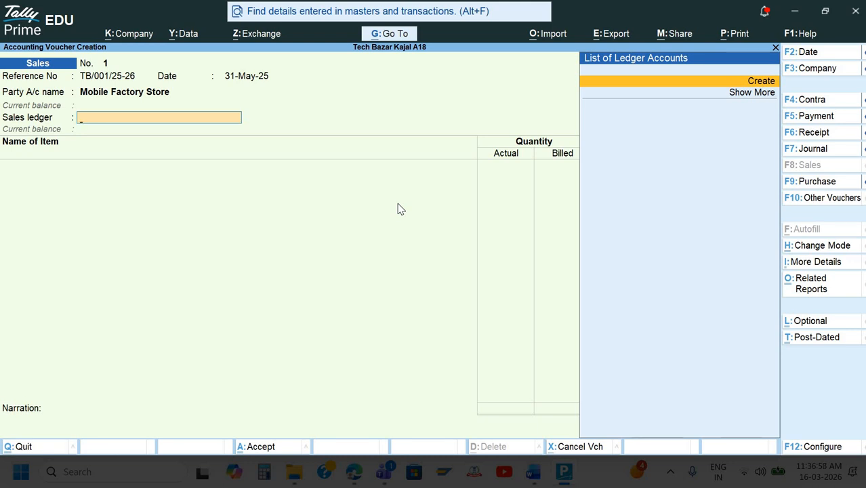
# Step: Create the Sales ledger under Sales Accounts with ledger type Not Applicable and use it as the sales ledger
pyautogui.hotkey('alt', 'c')
pyautogui.write('Sales')
pyautogui.press('Return')
pyautogui.press('Return')
pyautogui.write('Sa')
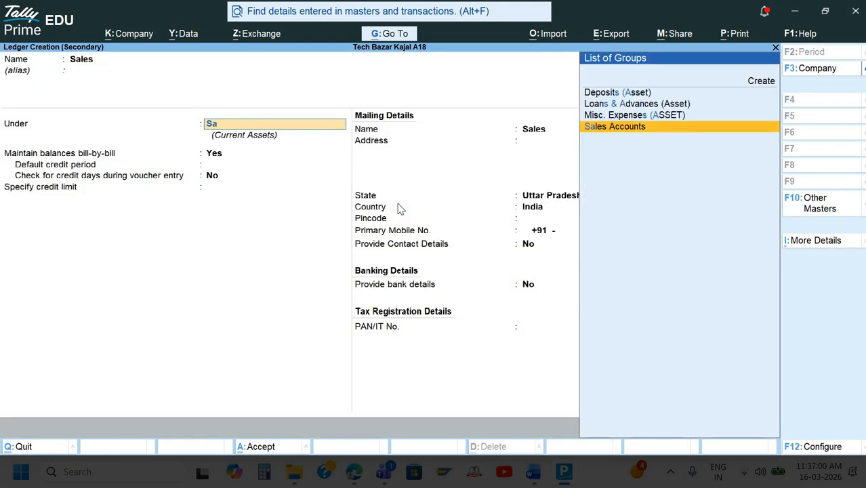
pyautogui.press('Return')
pyautogui.press('BackSpace')
pyautogui.press('Down')
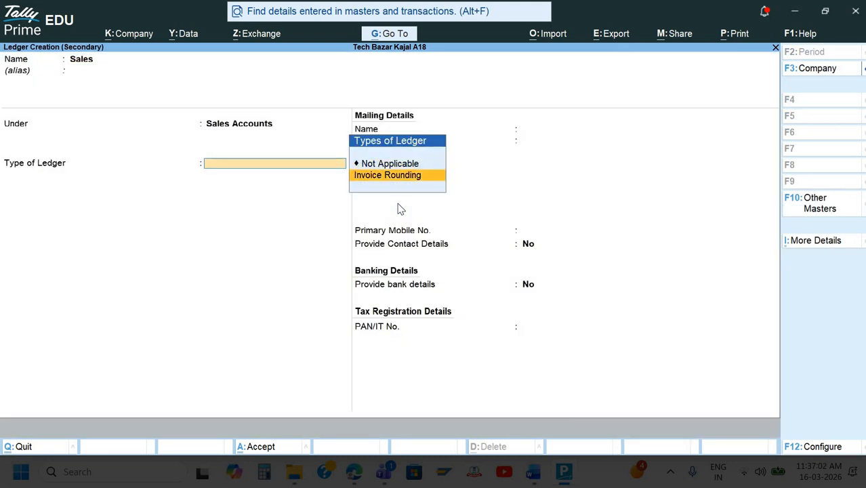
pyautogui.press('Up')
pyautogui.press('Return')
pyautogui.hotkey('ctrl', 'a')
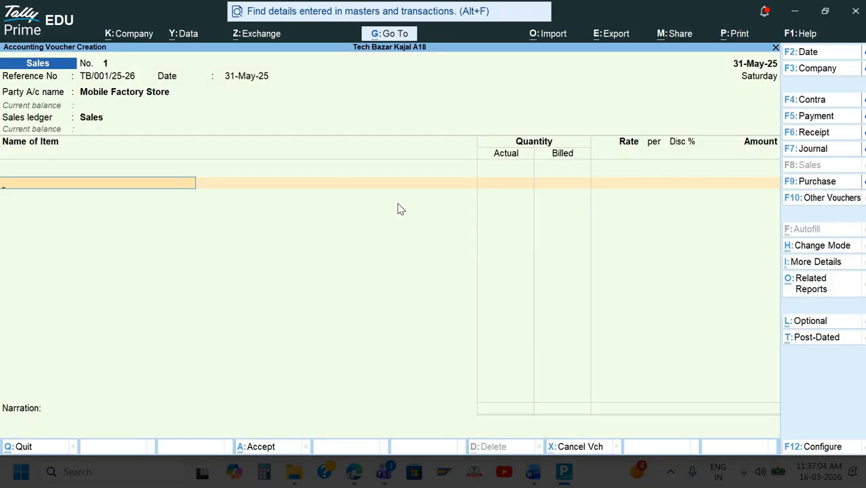
# Step: Add the item FABLUE Back Cover from the Bargadwa godown with actual and billed quantities of 8 Pcs
pyautogui.hotkey('alt', 'Tab')
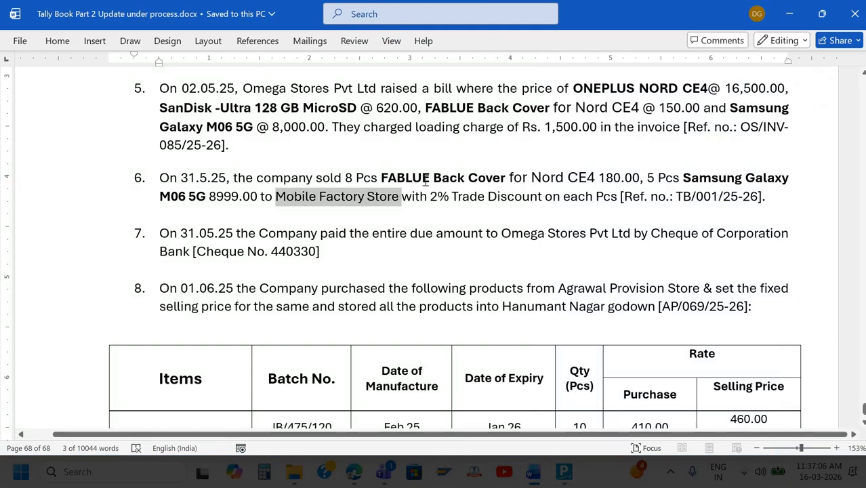
pyautogui.hotkey('alt', 'Tab')
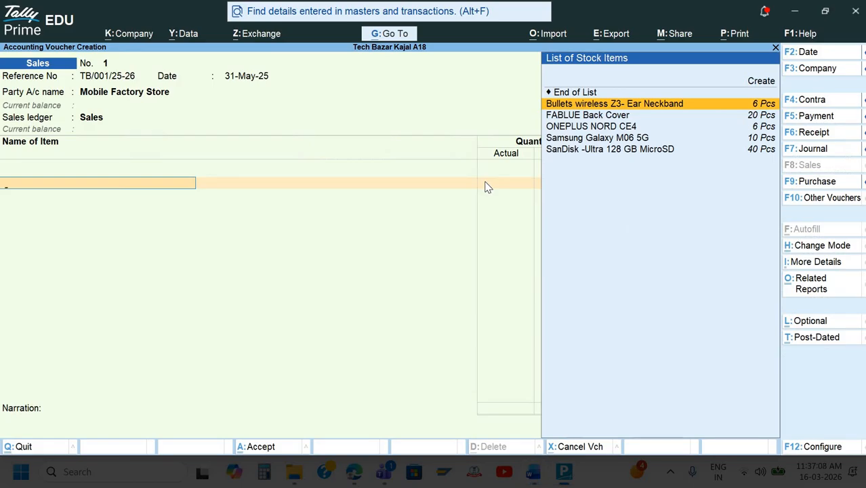
pyautogui.write('f')
pyautogui.press('Return')
pyautogui.press('Return')
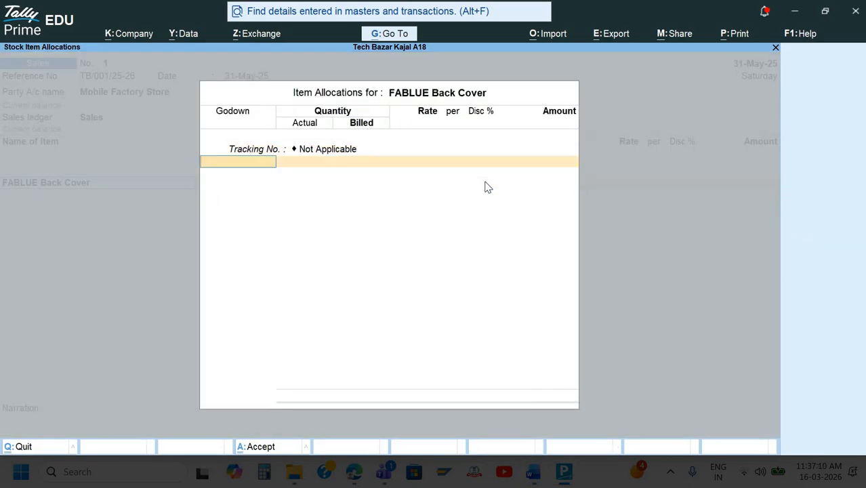
pyautogui.press('Return')
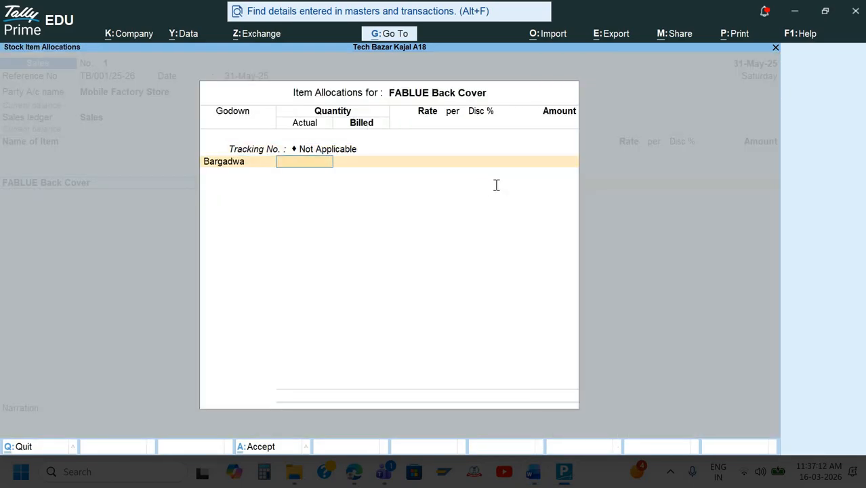
pyautogui.hotkey('alt', 'Tab')
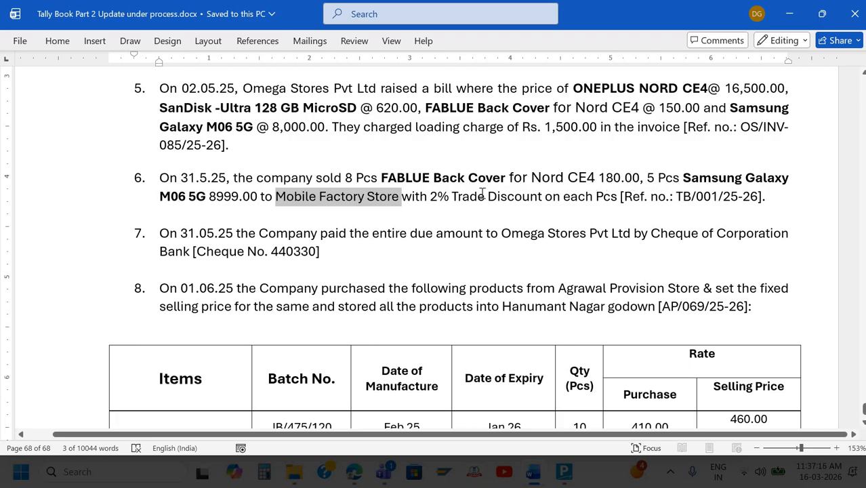
pyautogui.hotkey('alt', 'Tab')
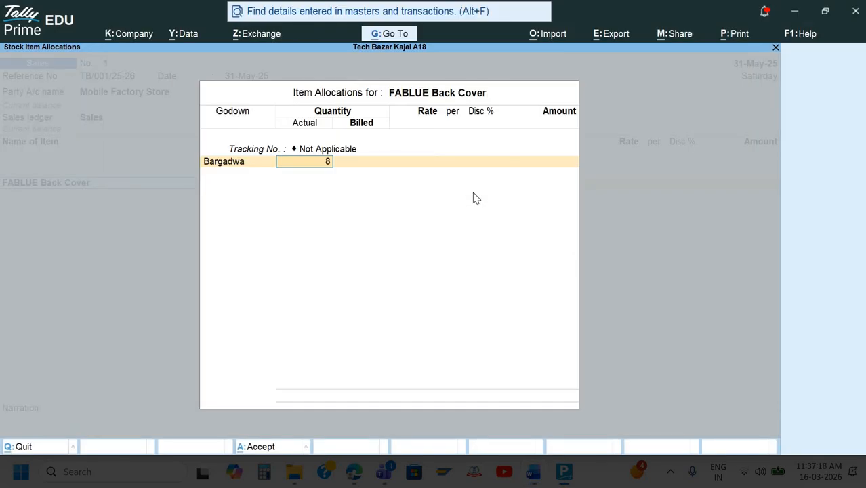
pyautogui.press('Return')
pyautogui.press('Return')
# Step: Set the FABLUE Back Cover rate to 180.00 per Pcs and accept its allocation with the discount left blank
pyautogui.hotkey('alt', 'Tab')
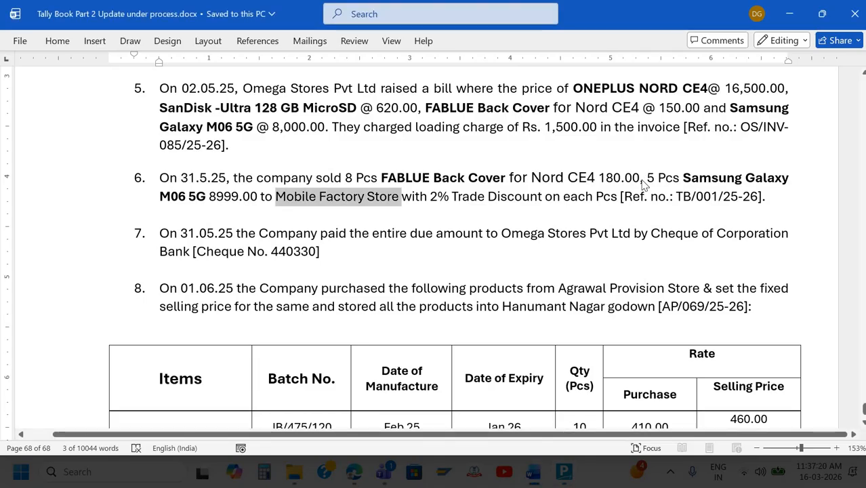
pyautogui.hotkey('alt', 'Tab')
pyautogui.write('180')
pyautogui.press('Return')
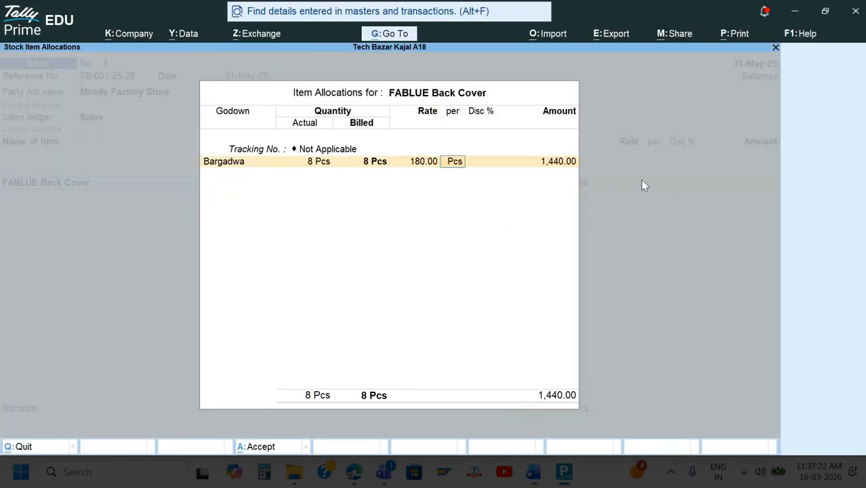
pyautogui.press('Return')
pyautogui.press('Return')
pyautogui.press('Return')
pyautogui.press('Return')
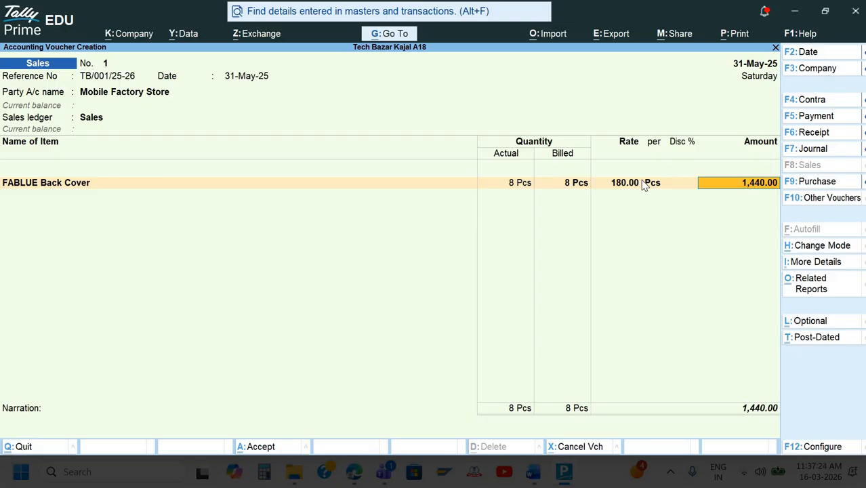
# Step: Accept the FABLUE Back Cover line and add Samsung Galaxy M06 5G as the second item of the sales voucher
pyautogui.press('Return')
pyautogui.hotkey('alt', 'Tab')
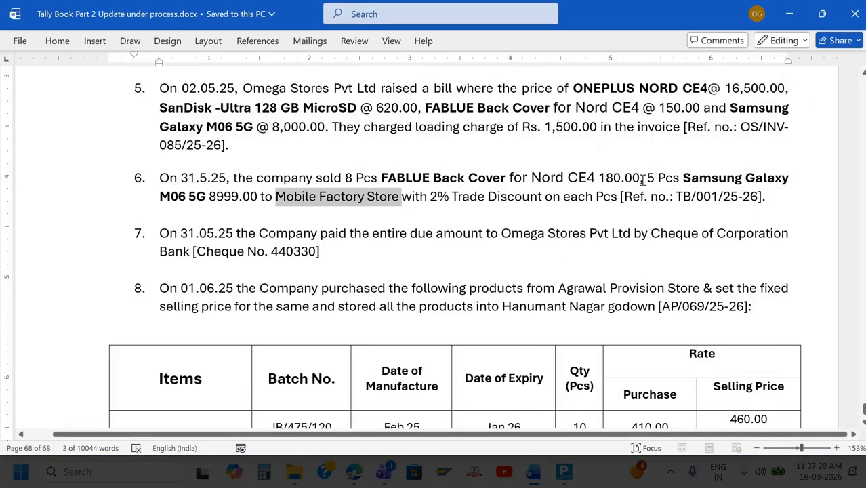
pyautogui.hotkey('alt', 'Tab')
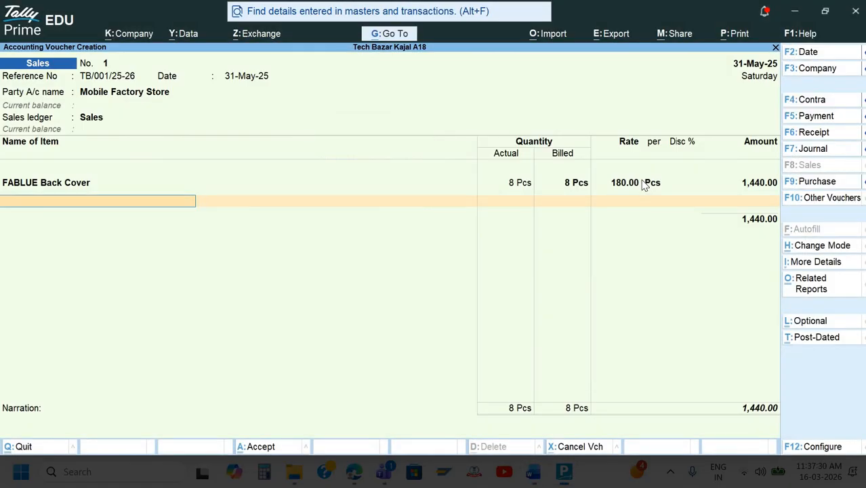
pyautogui.write('Sa')
pyautogui.press('Return')
pyautogui.press('Return')
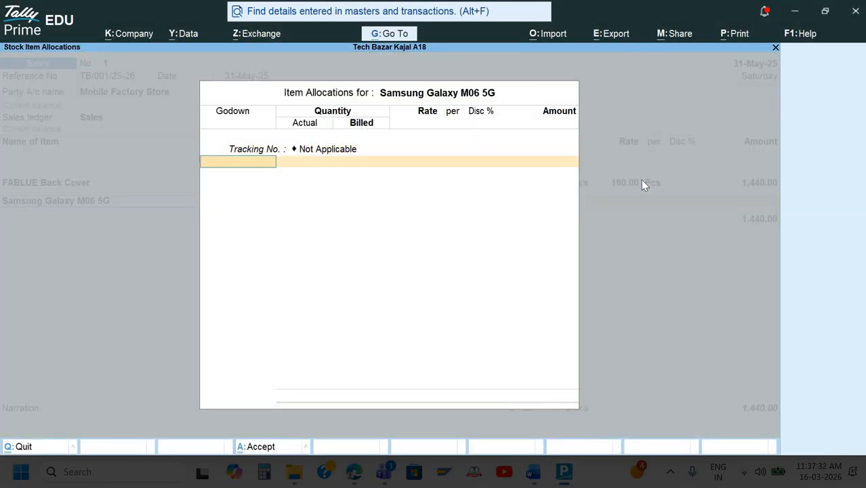
# Step: Allocate 5 Pcs of Samsung Galaxy M06 5G from the Bargadwa godown, checking the quantity in the Word exercise
pyautogui.press('Return')
pyautogui.hotkey('alt', 'Tab')
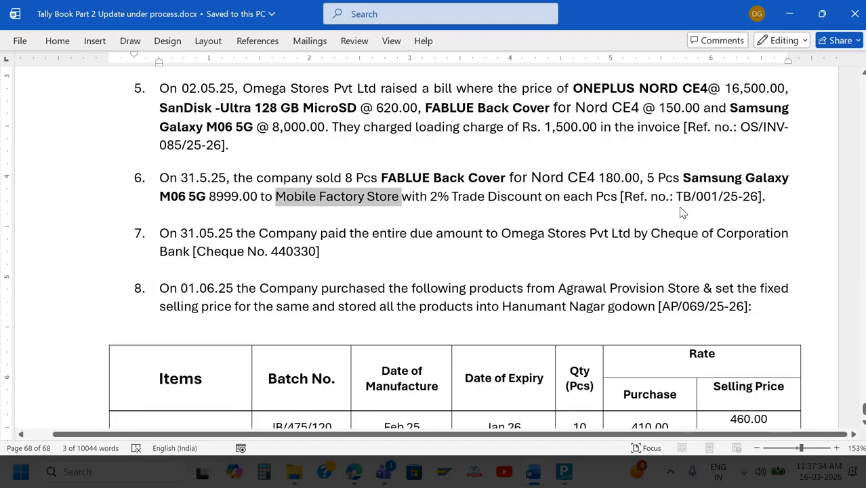
pyautogui.hotkey('alt', 'Tab')
pyautogui.hotkey('alt', 'Tab')
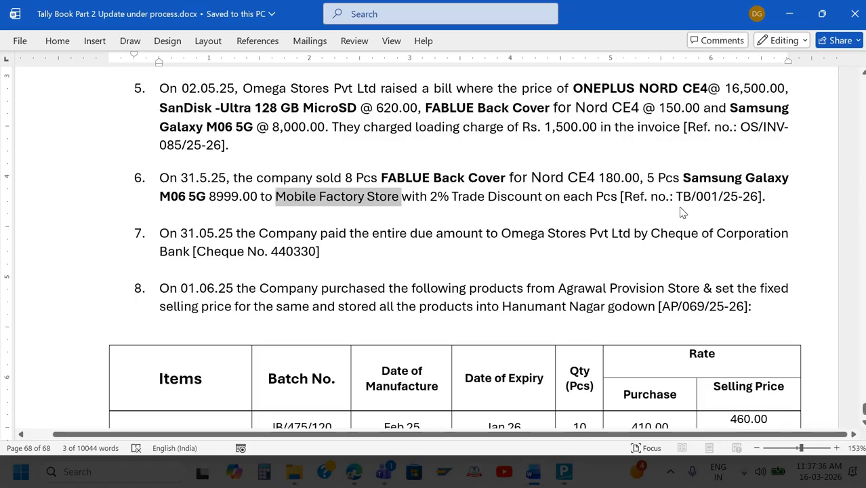
pyautogui.hotkey('alt', 'Tab')
pyautogui.write('5')
pyautogui.press('Return')
pyautogui.press('Return')
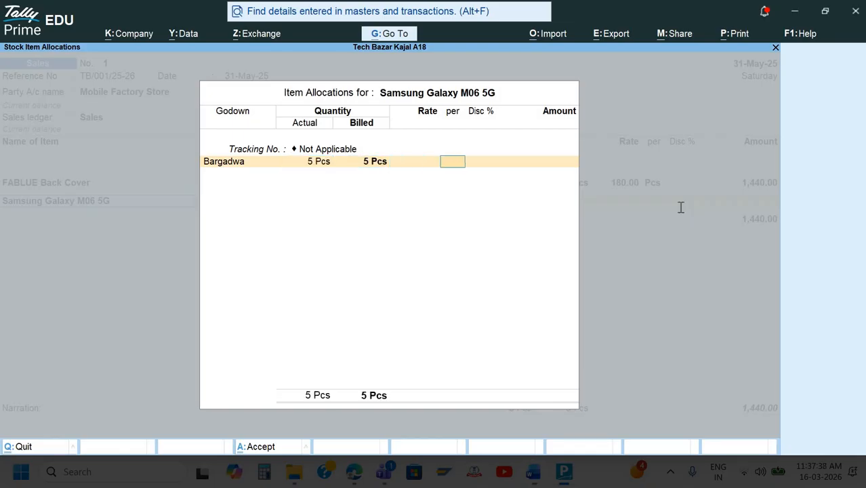
# Step: Set the Samsung Galaxy M06 5G rate to 8,999 per Pcs and accept its allocation
pyautogui.press('BackSpace')
pyautogui.hotkey('alt', 'Tab')
pyautogui.hotkey('alt', 'Tab')
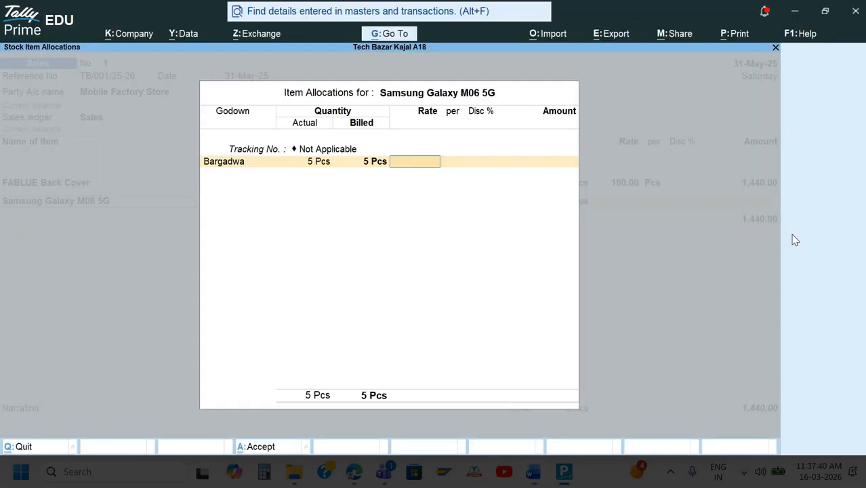
pyautogui.write('8999')
pyautogui.hotkey('alt', 'Tab')
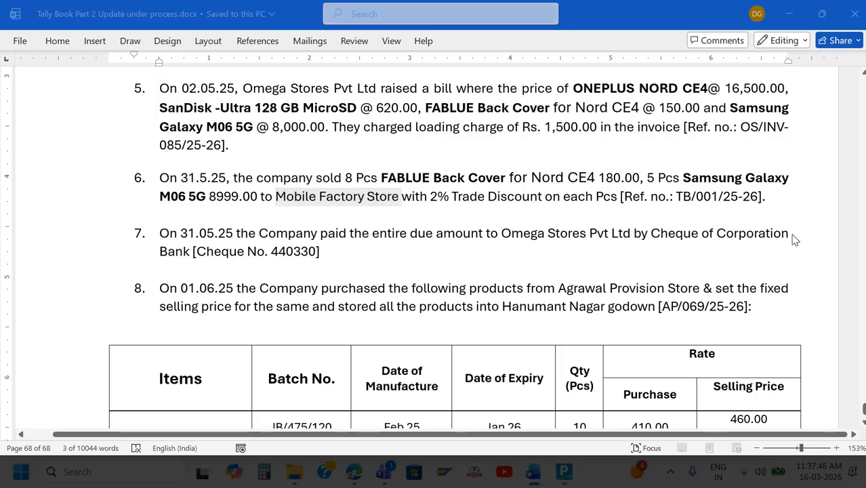
pyautogui.hotkey('alt', 'Tab')
pyautogui.press('Return')
pyautogui.press('Return')
pyautogui.press('Return')
pyautogui.press('Return')
pyautogui.press('Return')
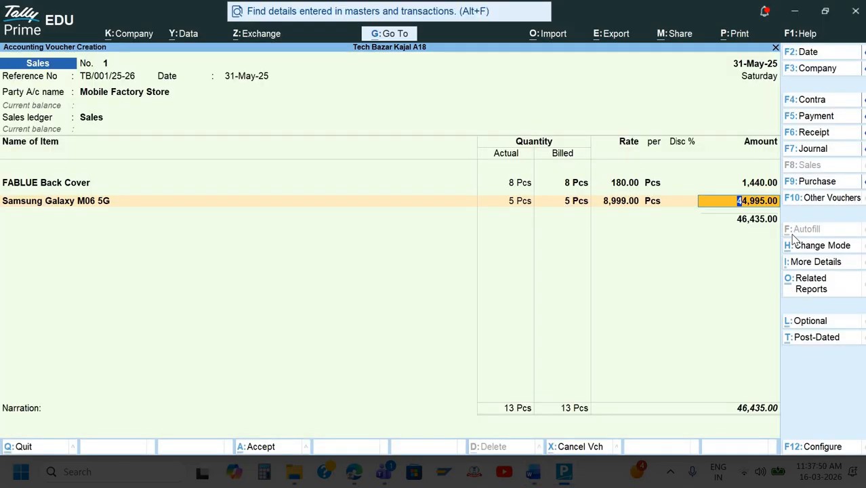
# Step: Reopen the FABLUE Back Cover allocation and apply the 2% trade discount given in the Word exercise
pyautogui.hotkey('alt', 'Tab')
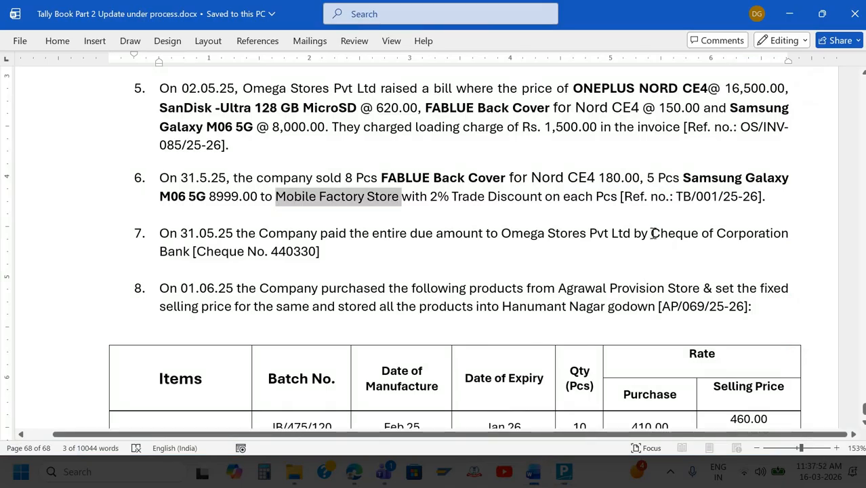
pyautogui.hotkey('alt', 'Tab')
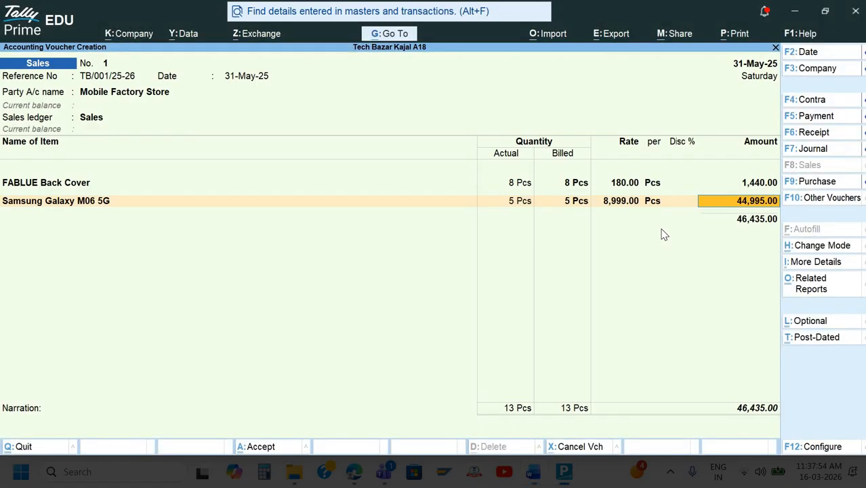
pyautogui.press('Up')
pyautogui.press('Up')
pyautogui.press('Up')
pyautogui.press('Return')
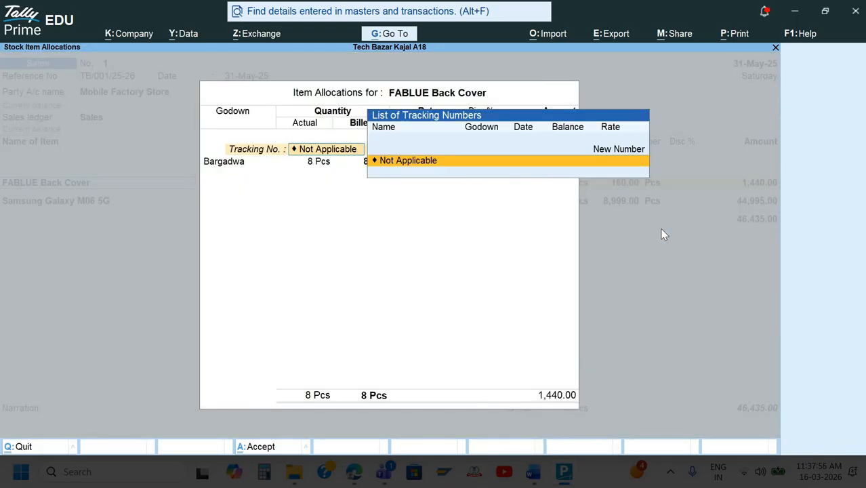
pyautogui.press('Return')
pyautogui.press('Return')
pyautogui.press('Return')
pyautogui.press('Return')
pyautogui.press('Return')
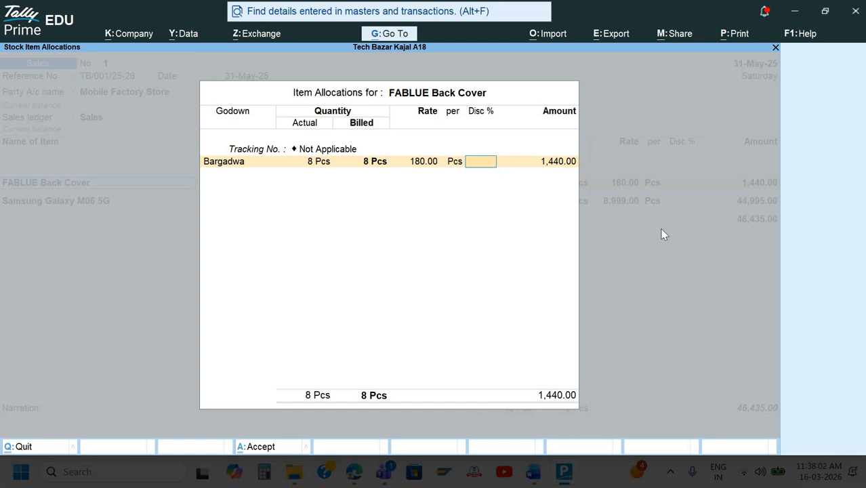
pyautogui.write('2')
pyautogui.press('Return')
pyautogui.press('Return')
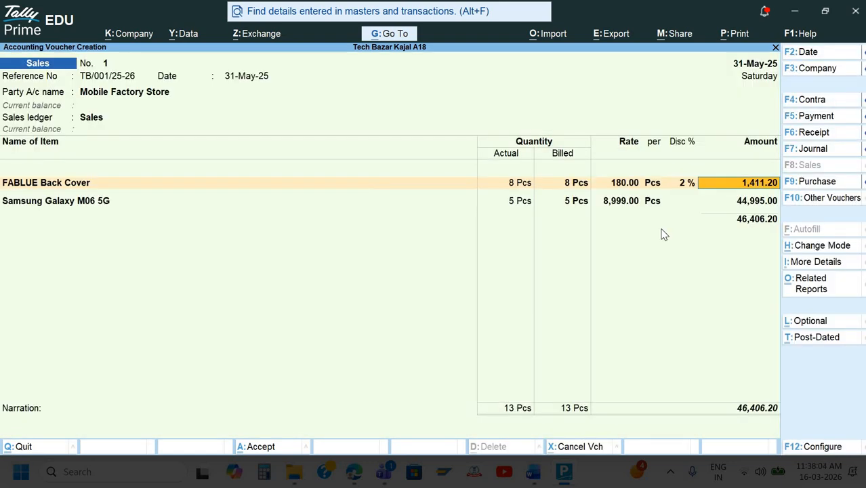
# Step: Apply a 2% discount to the Samsung Galaxy M06 5G allocation and accept it
pyautogui.press('Return')
pyautogui.press('Return')
pyautogui.press('Return')
pyautogui.press('Return')
pyautogui.press('Return')
pyautogui.press('Return')
pyautogui.press('Return')
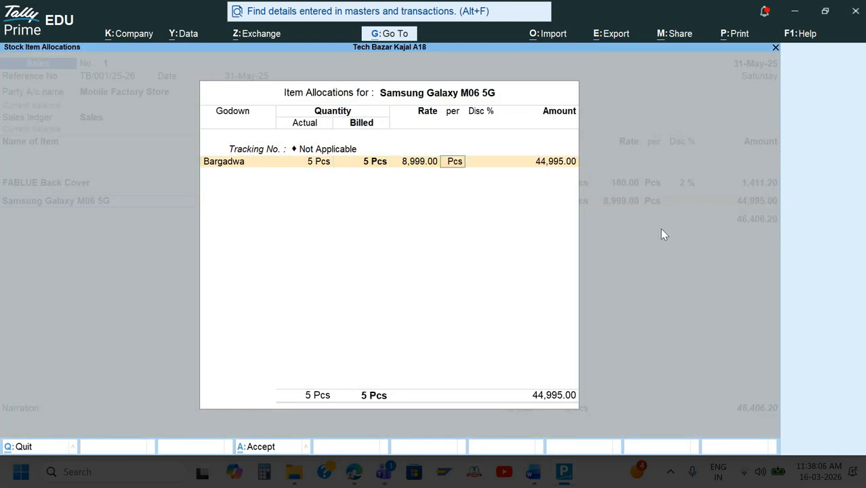
pyautogui.press('Return')
pyautogui.write('2')
pyautogui.press('Return')
pyautogui.press('Return')
pyautogui.press('Return')
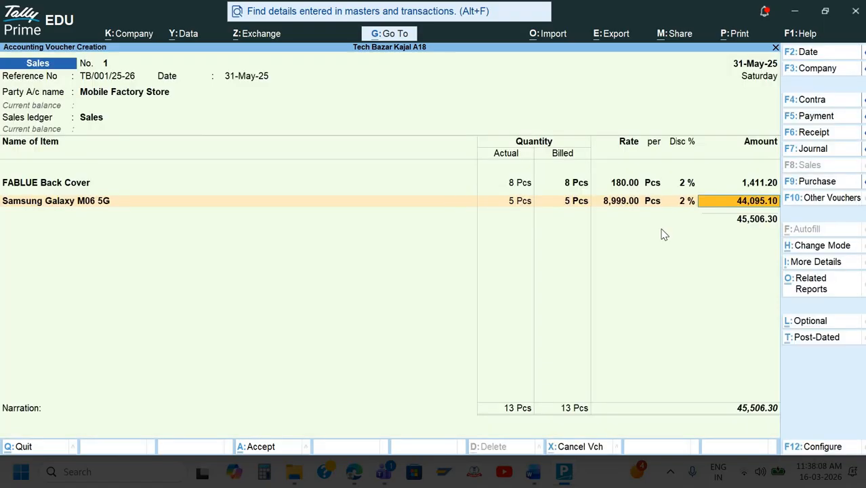
pyautogui.hotkey('alt', 'Tab')
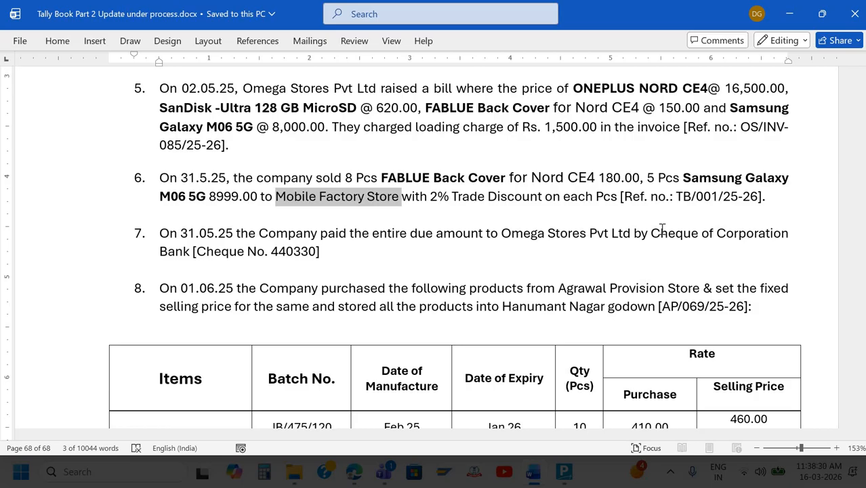
pyautogui.press('Right')
pyautogui.press('Return')
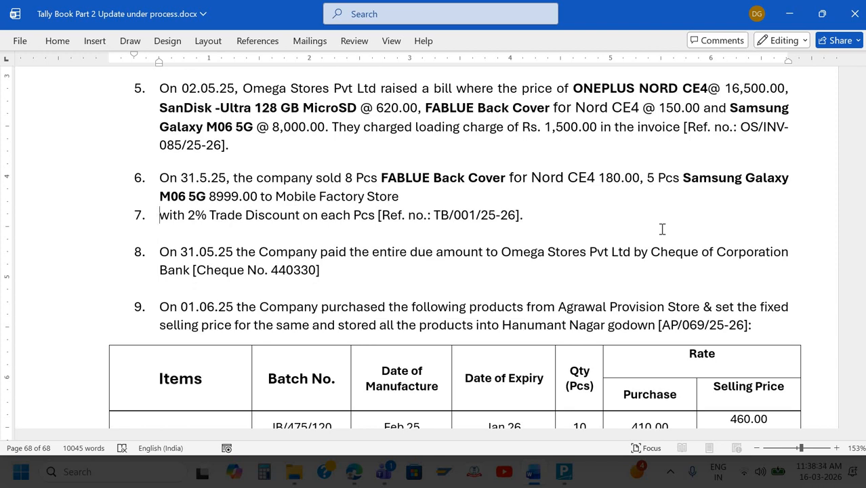
pyautogui.press('BackSpace')
pyautogui.hotkey('alt', 'Tab')
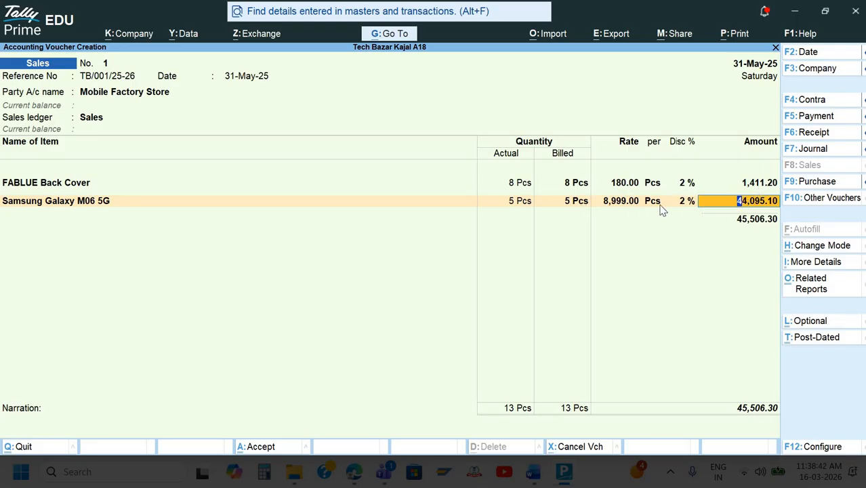
# Step: Reopen the Samsung Galaxy M06 5G allocation and clear its discount
pyautogui.press('Up')
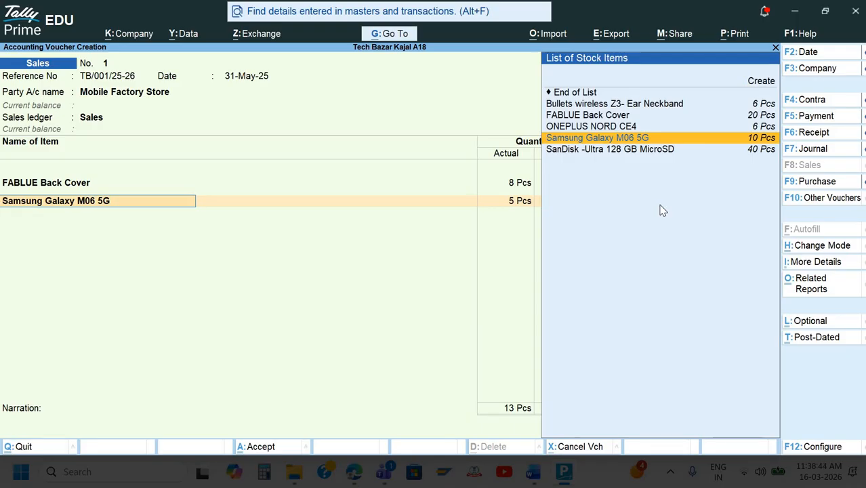
pyautogui.press('Return')
pyautogui.press('Return')
pyautogui.press('Return')
pyautogui.press('Return')
pyautogui.press('Return')
pyautogui.press('Return')
pyautogui.press('Return')
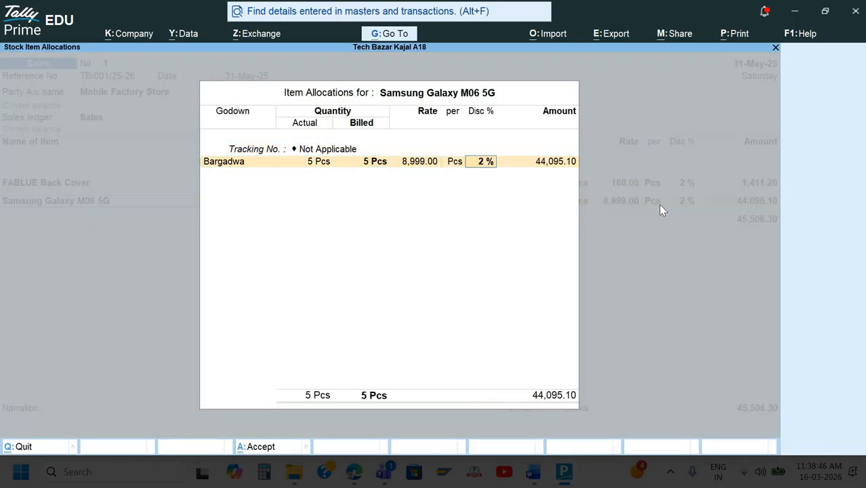
pyautogui.press('BackSpace')
pyautogui.press('Return')
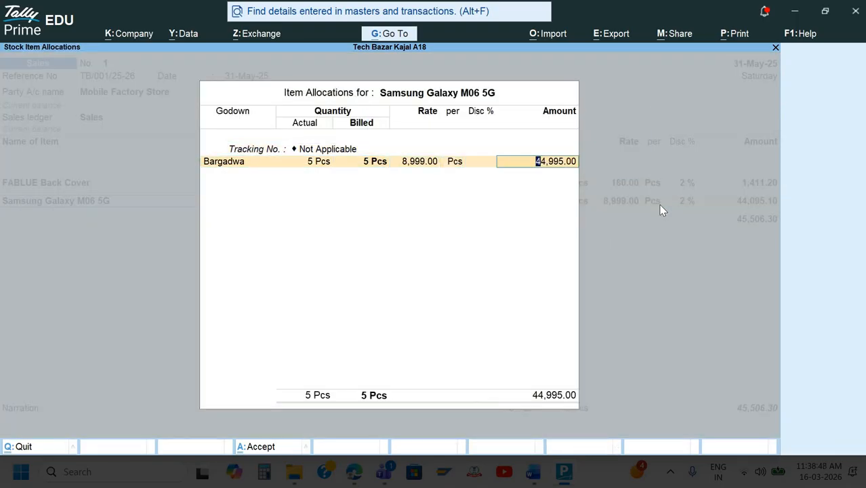
# Step: Restore the 2% discount on Samsung Galaxy M06 5G and accept the allocation
pyautogui.press('BackSpace')
pyautogui.write('2')
pyautogui.press('Return')
pyautogui.press('Return')
pyautogui.press('Return')
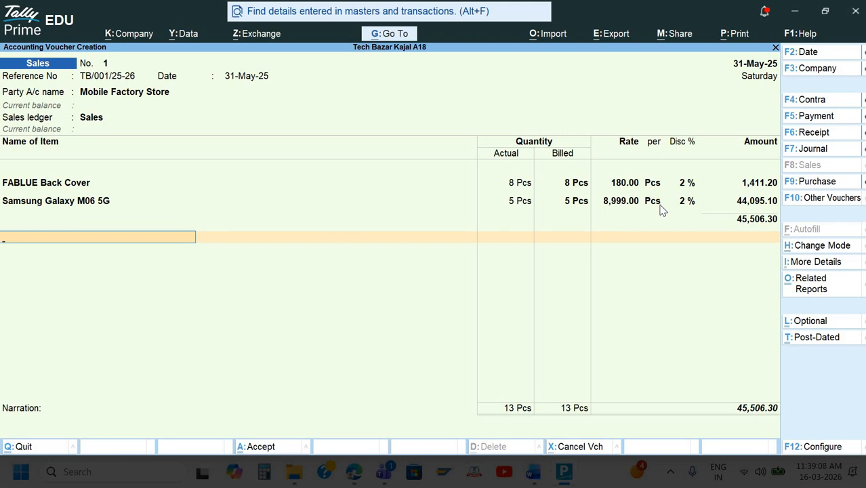
# Step: End the voucher's entry list and record the Mobile Factory Store bill as a New Ref named 001
pyautogui.press('Return')
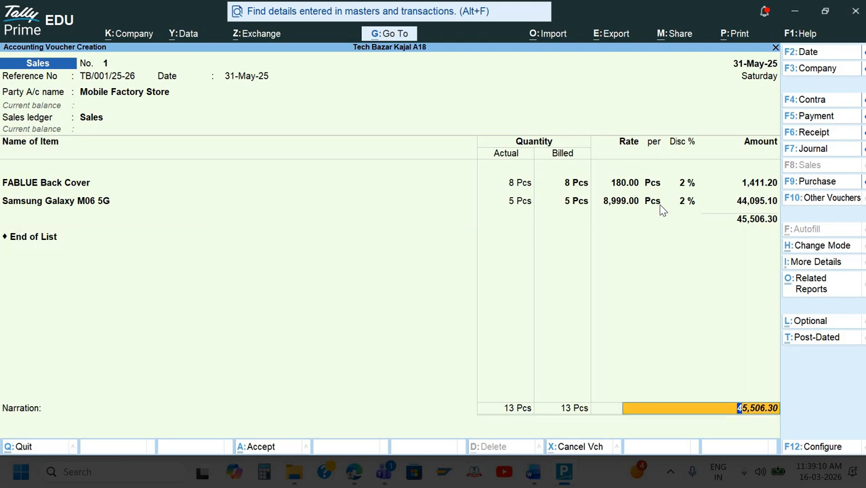
pyautogui.press('Return')
pyautogui.press('Return')
pyautogui.press('Return')
pyautogui.press('Return')
pyautogui.press('BackSpace')
pyautogui.press('BackSpace')
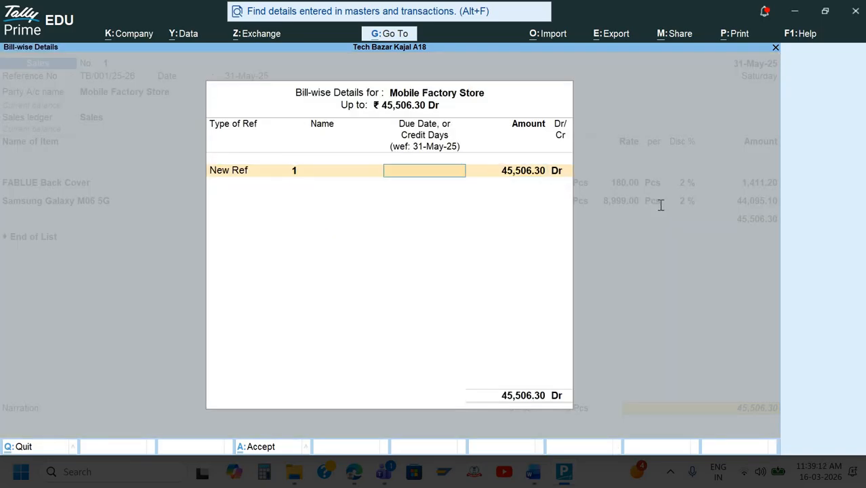
pyautogui.hotkey('alt', 'Tab')
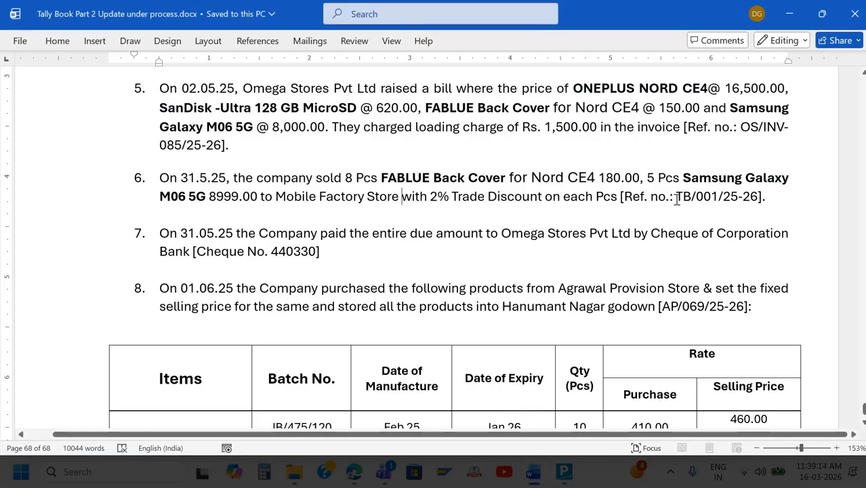
pyautogui.hotkey('alt', 'Tab')
pyautogui.write('001')
pyautogui.press('Return')
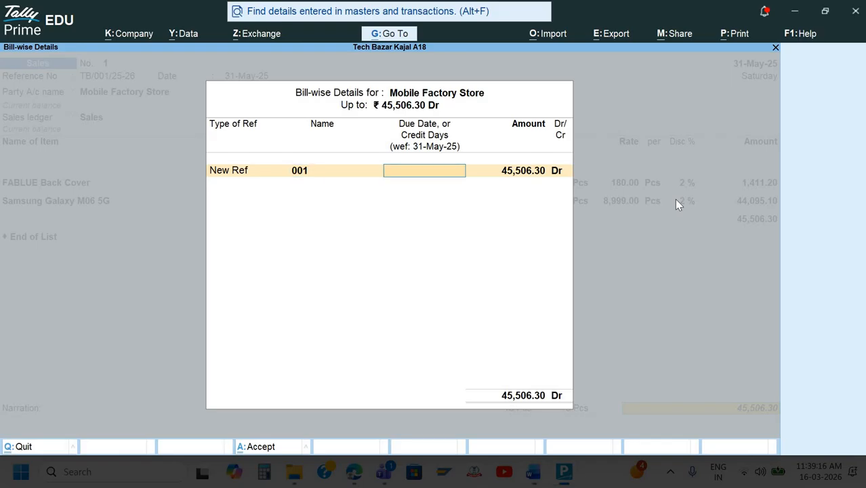
# Step: Accept the bill-wise details, enter the narration "Being goods sold" and save the sales voucher
pyautogui.press('Return')
pyautogui.press('Return')
pyautogui.write('Be')
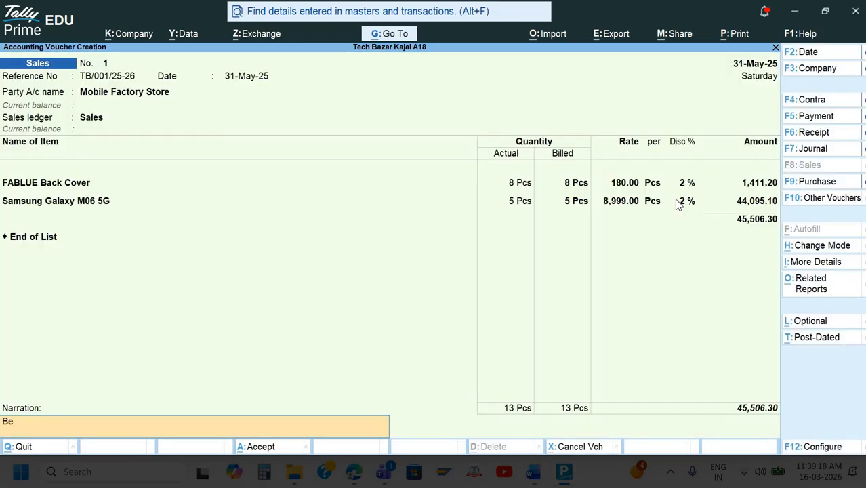
pyautogui.write('ing goods sold')
pyautogui.press('Return')
pyautogui.press('Return')
# Step: Read transaction 7 in the Word exercise, close the new sales voucher and open a Payment voucher in TallyPrime
pyautogui.hotkey('alt', 'Tab')
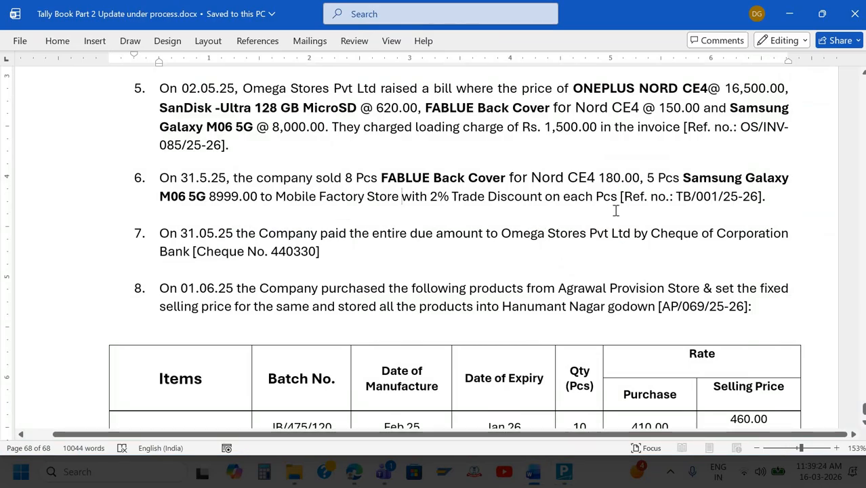
pyautogui.scroll(-3, 561, 215)
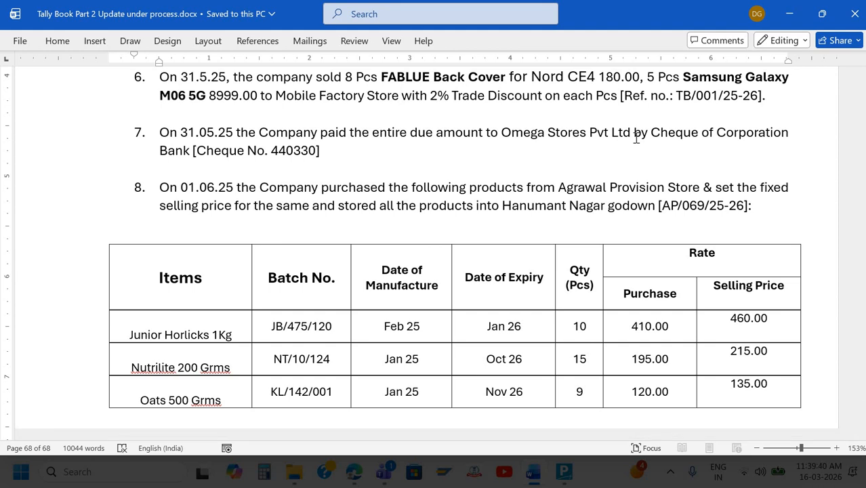
pyautogui.hotkey('alt', 'Tab')
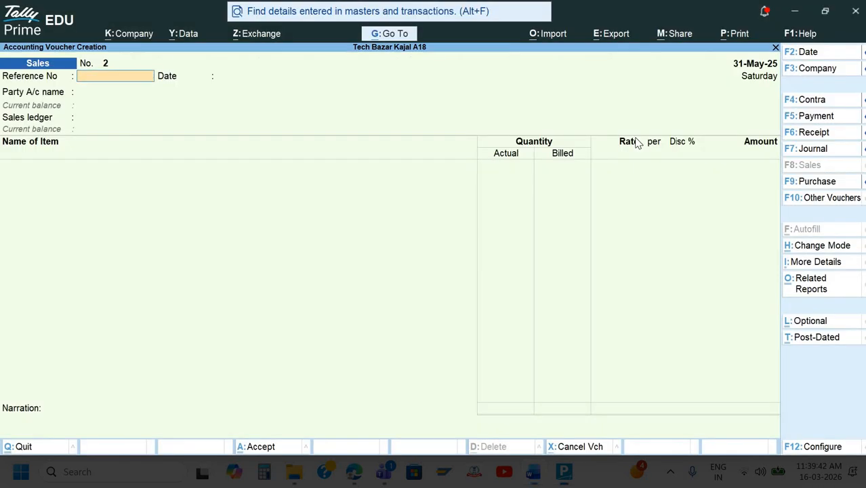
pyautogui.press('Escape')
pyautogui.press('Escape')
pyautogui.press('F6')
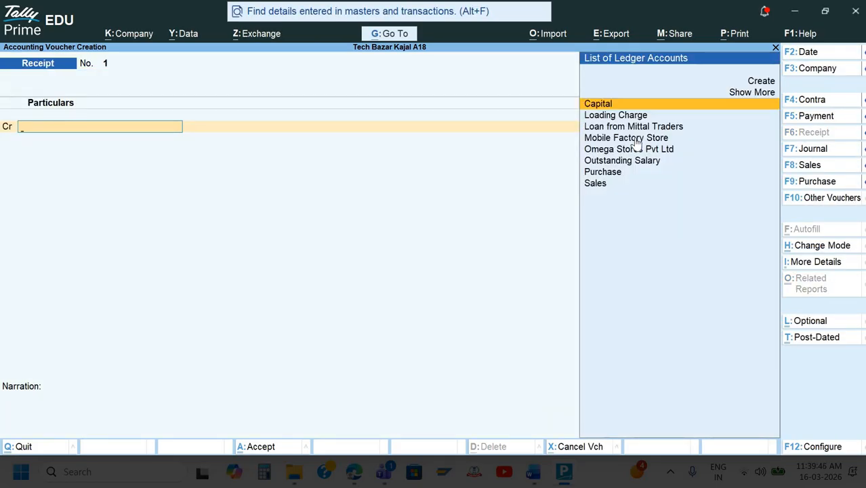
pyautogui.press('F5')
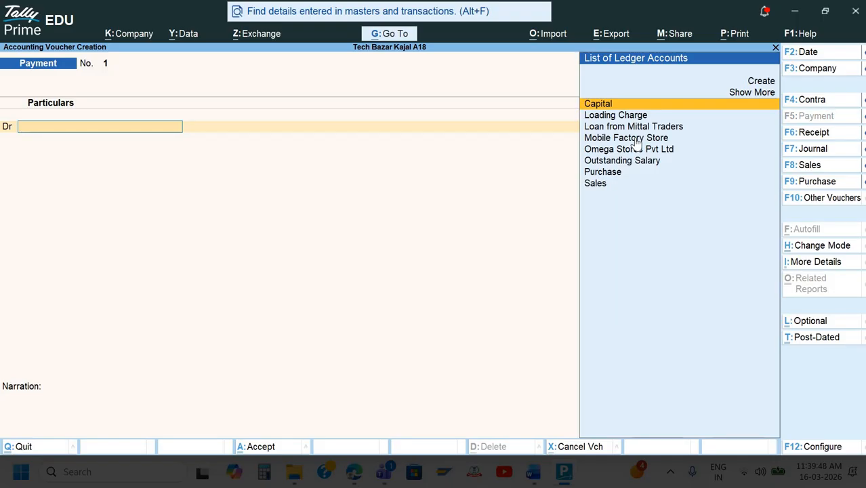
# Step: Debit Omega Stores Pvt Ltd with 1,95,900 in the payment voucher
pyautogui.press('Down')
pyautogui.press('Down')
pyautogui.press('Down')
pyautogui.press('Down')
pyautogui.press('Return')
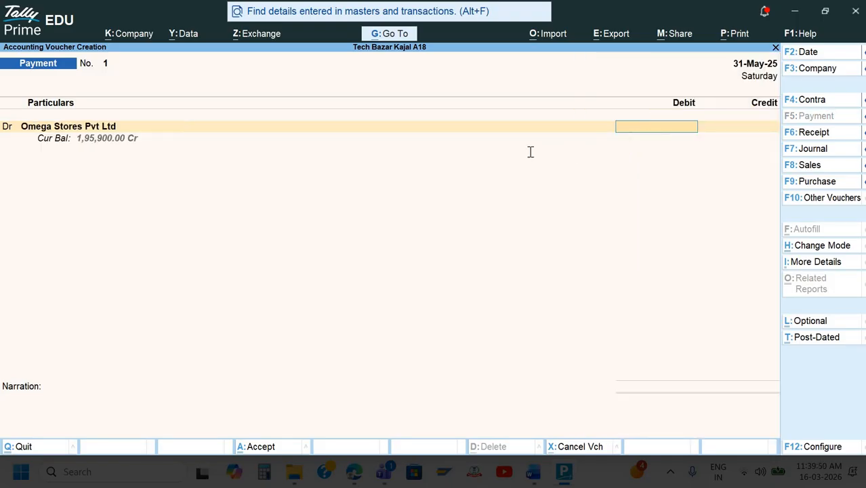
pyautogui.hotkey('alt', 'Tab')
pyautogui.hotkey('alt', 'Tab')
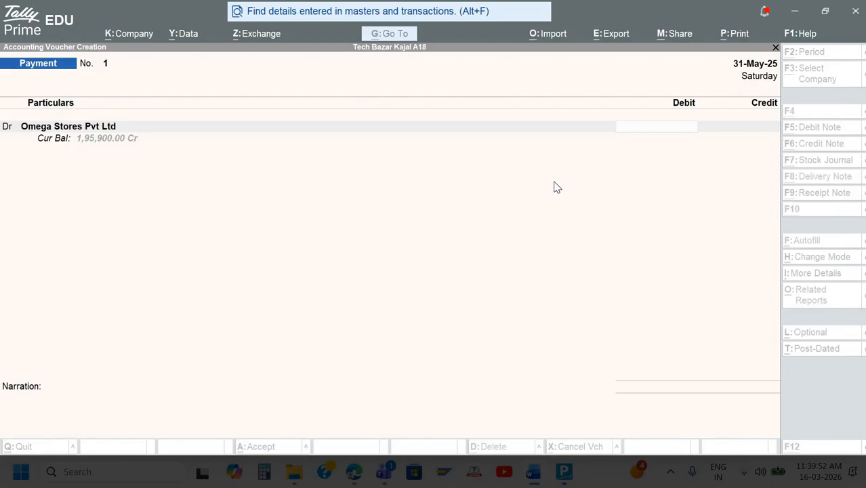
pyautogui.write('1,95,900')
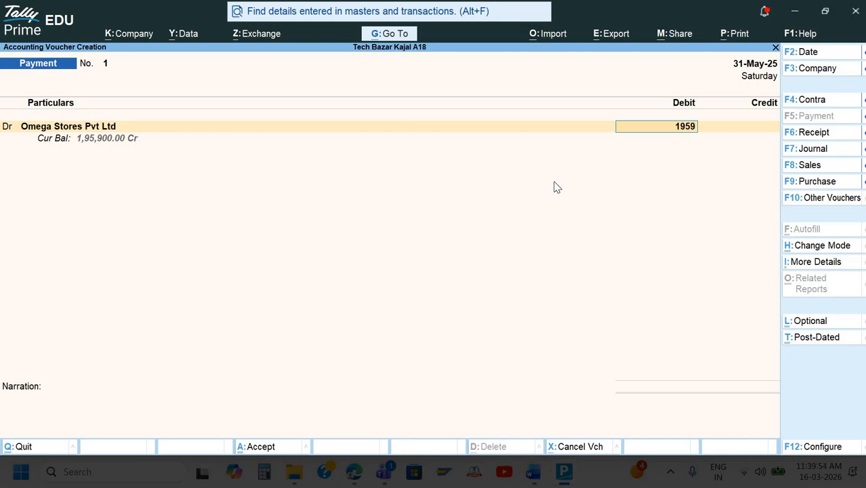
# Step: Allocate the payment as Agst Ref to bill OS/INV-085/25-26 and accept the bill-wise details
pyautogui.press('Return')
pyautogui.press('Return')
pyautogui.press('Return')
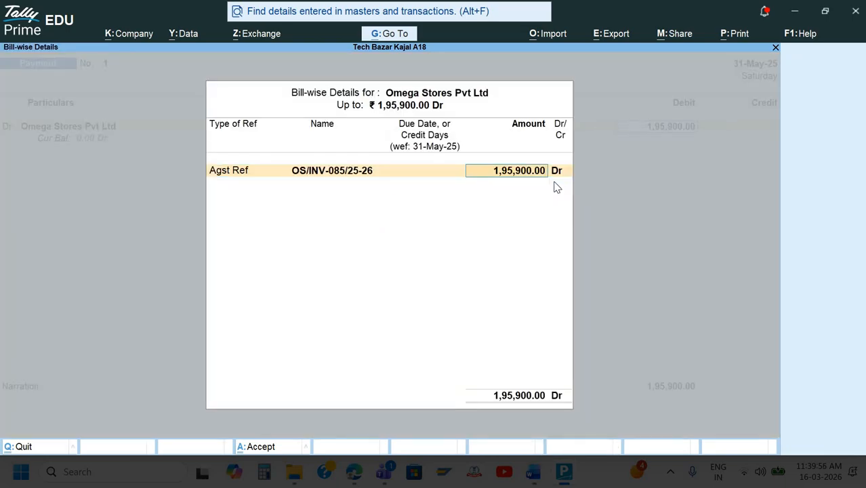
pyautogui.press('Return')
pyautogui.press('Return')
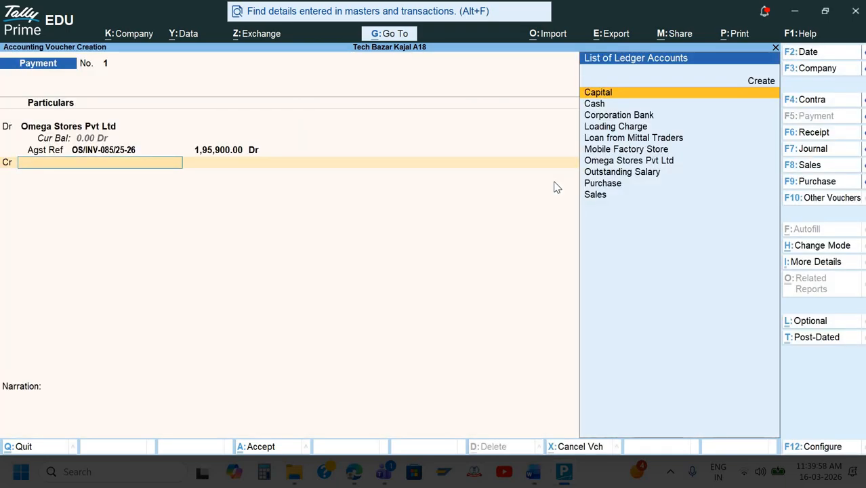
# Step: Check the paying bank in transaction 7 and credit Corporation Bank with the full 1,95,900
pyautogui.press('Down')
pyautogui.press('Down')
pyautogui.hotkey('alt', 'Tab')
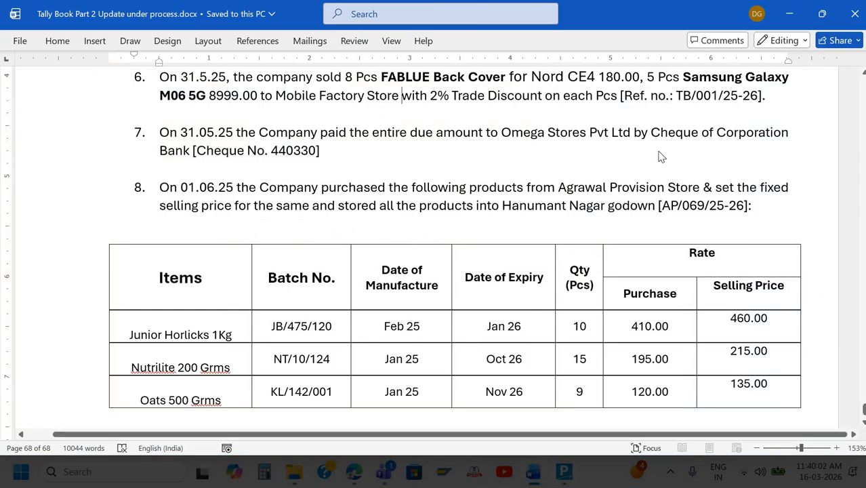
pyautogui.hotkey('alt', 'Tab')
pyautogui.press('Return')
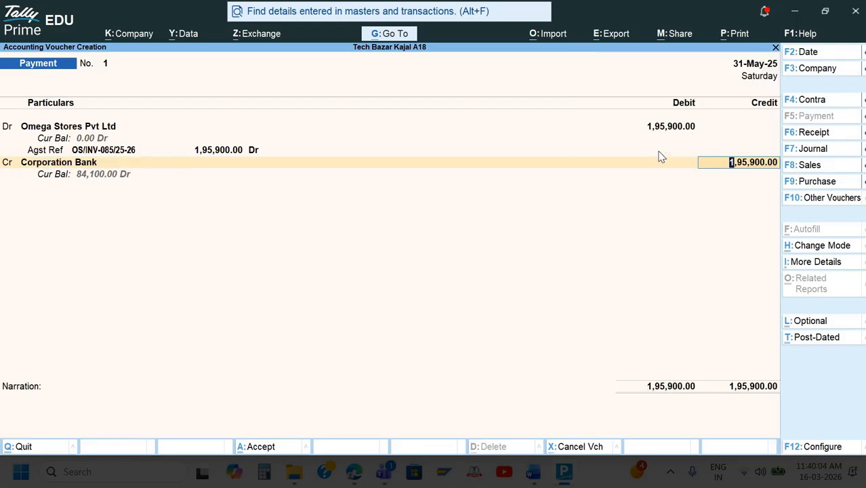
pyautogui.press('Return')
# Step: Copy cheque number 440330 from transaction 7 into the Cheque bank allocation as the instrument number and accept the allocation
pyautogui.press('Return')
pyautogui.press('Return')
pyautogui.press('BackSpace')
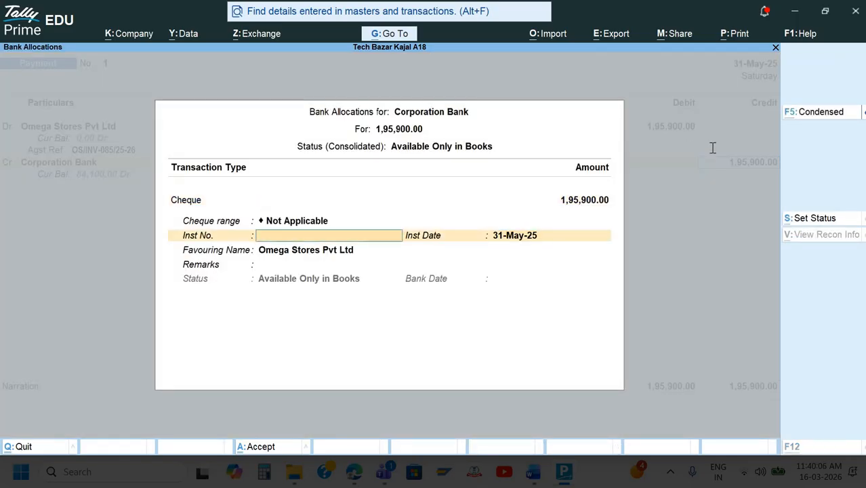
pyautogui.hotkey('alt', 'Tab')
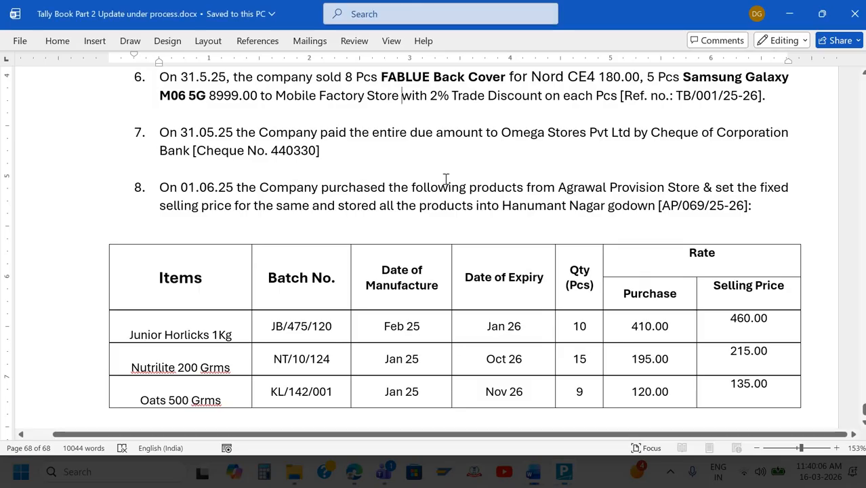
pyautogui.doubleClick(289, 151)
pyautogui.hotkey('ctrl', 'c')
pyautogui.hotkey('alt', 'Tab')
pyautogui.hotkey('ctrl', 'v')
pyautogui.press('Return')
pyautogui.press('Return')
pyautogui.press('Return')
pyautogui.press('Return')
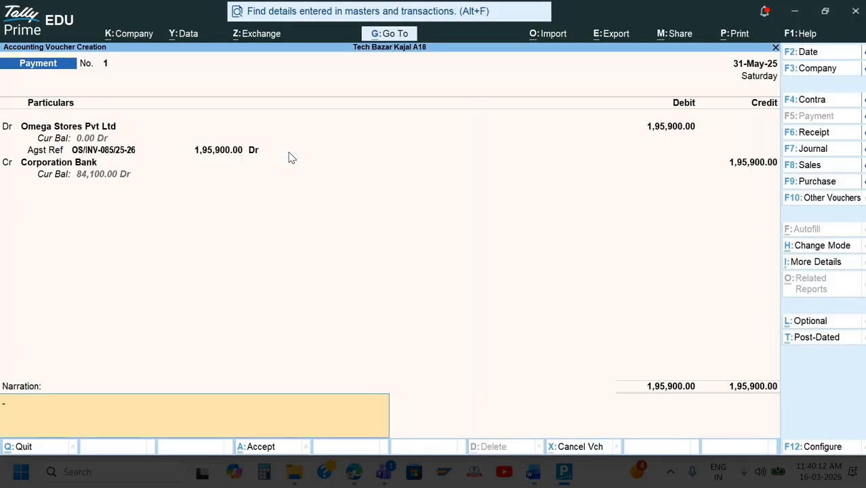
# Step: Enter the narration "Being payment made" and save the payment voucher
pyautogui.press('Return')
pyautogui.press('Escape')
pyautogui.write('Being payment')
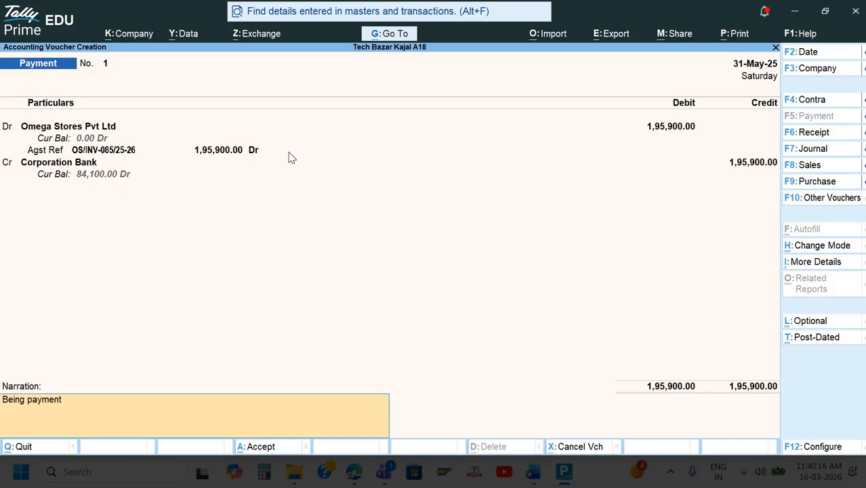
pyautogui.write(' made')
pyautogui.press('Return')
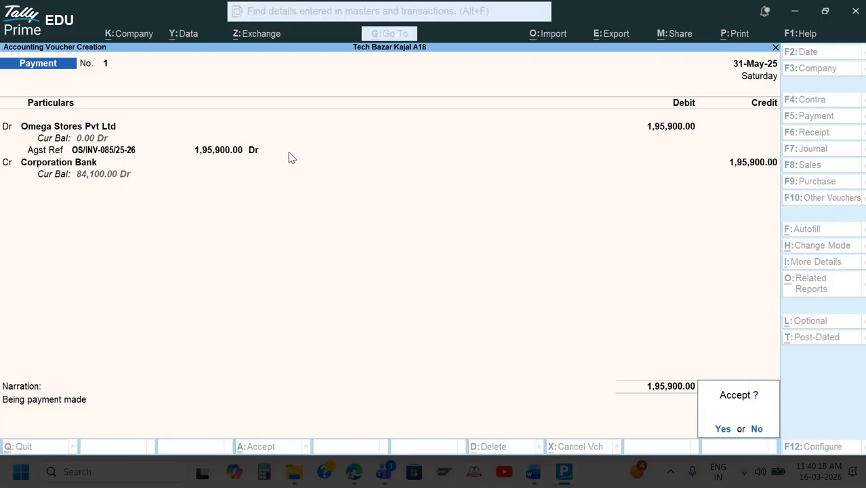
pyautogui.press('Return')
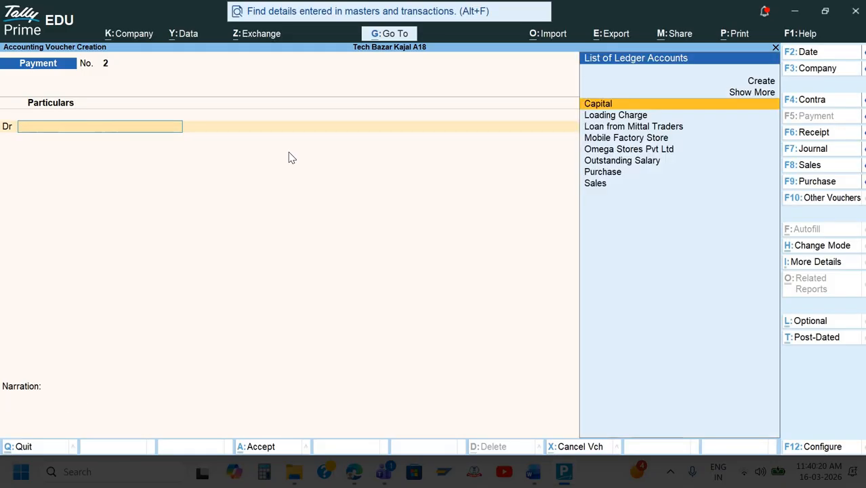
# Step: Read transaction 8 and its item table in the Word exercise, and open a Purchase voucher in TallyPrime
pyautogui.hotkey('alt', 'Tab')
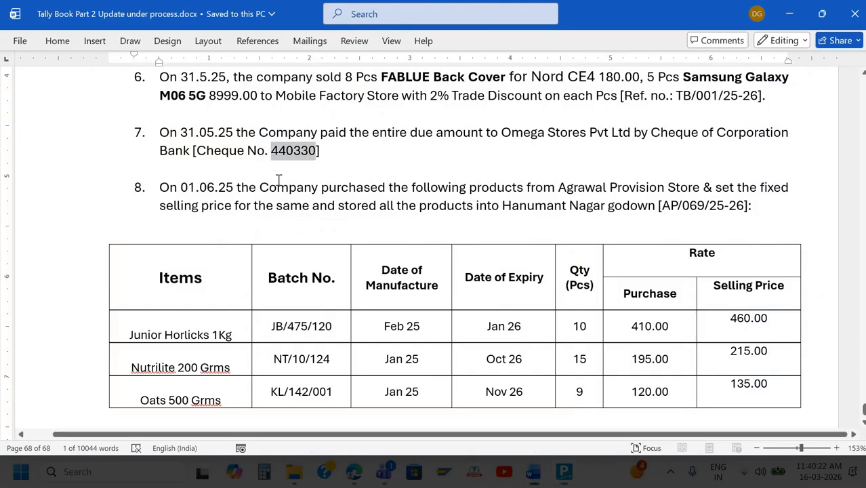
pyautogui.scroll(-1, 279, 179)
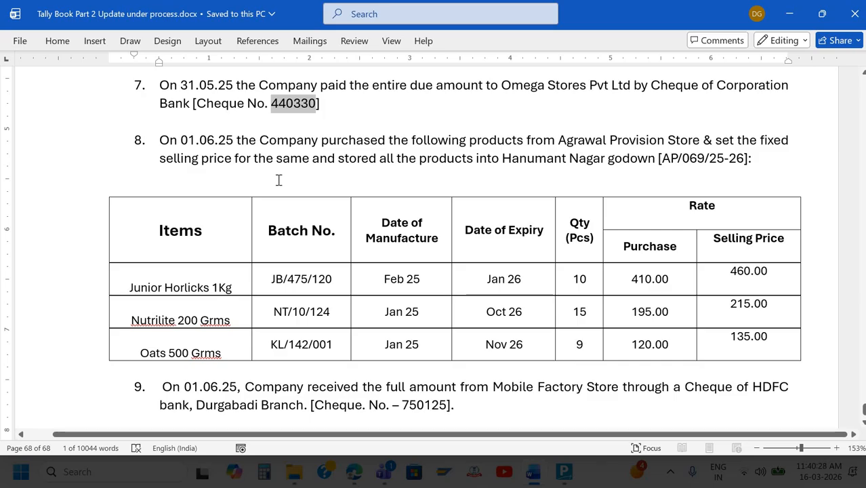
pyautogui.scroll(-1, 279, 179)
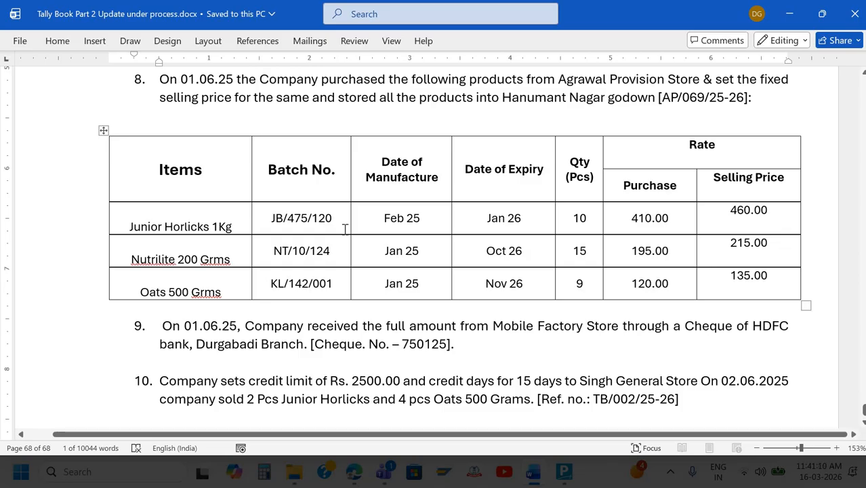
pyautogui.hotkey('alt', 'Tab')
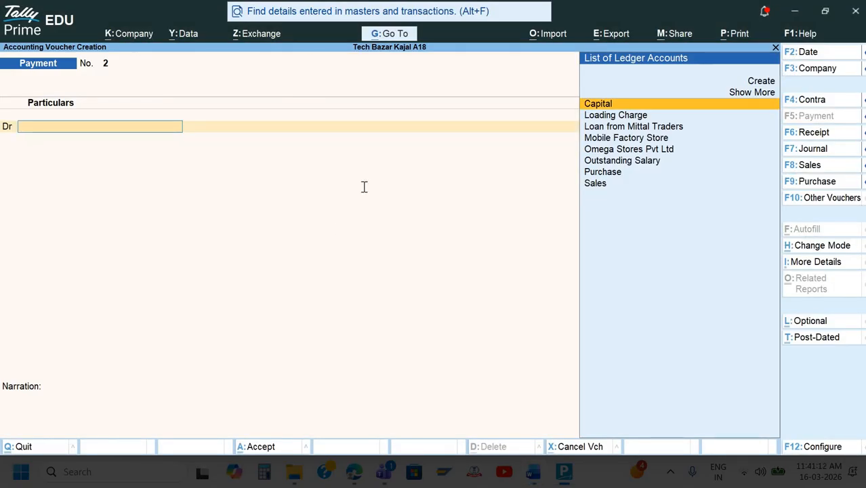
pyautogui.hotkey('alt', 'Tab')
pyautogui.hotkey('alt', 'Tab')
pyautogui.press('F9')
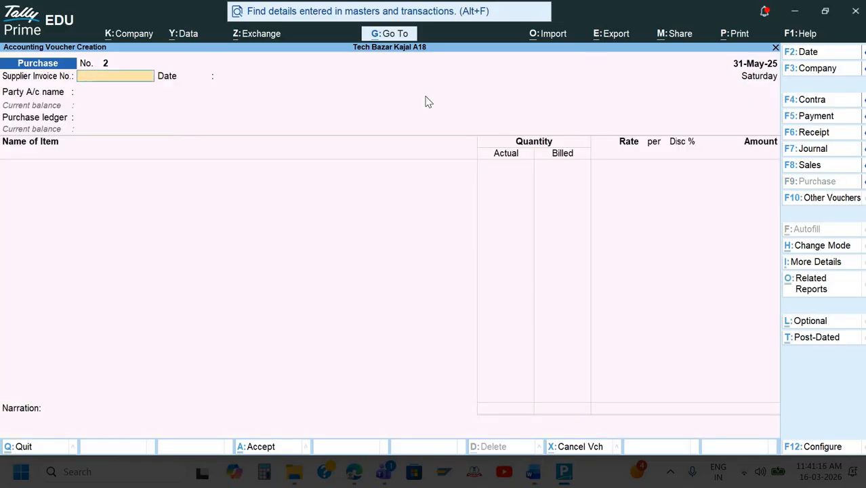
# Step: Enable batches and expiry date maintenance for batches in the company features, and save the features
pyautogui.press('F11')
pyautogui.press('Down')
pyautogui.press('Down')
pyautogui.press('Down')
pyautogui.press('Down')
pyautogui.press('Down')
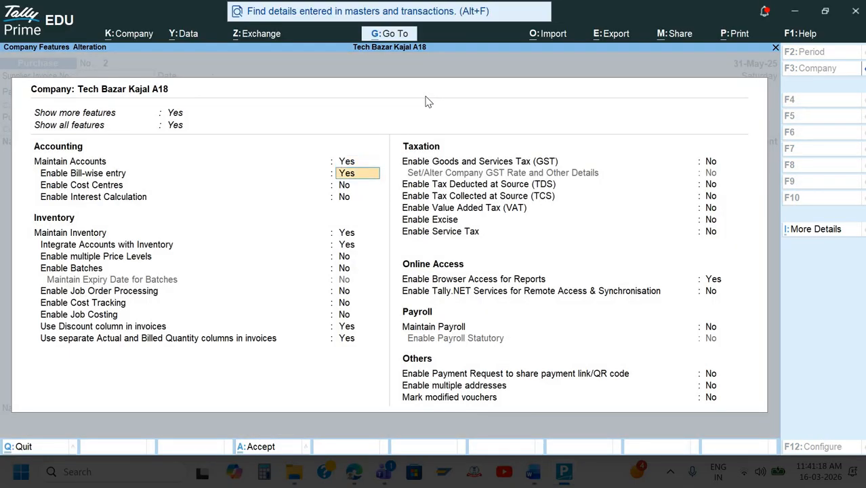
pyautogui.hotkey('alt', 'Tab')
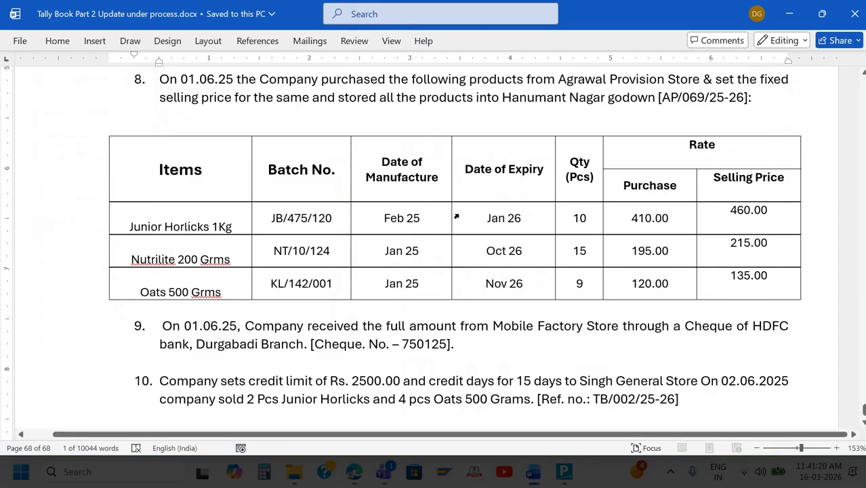
pyautogui.hotkey('alt', 'Tab')
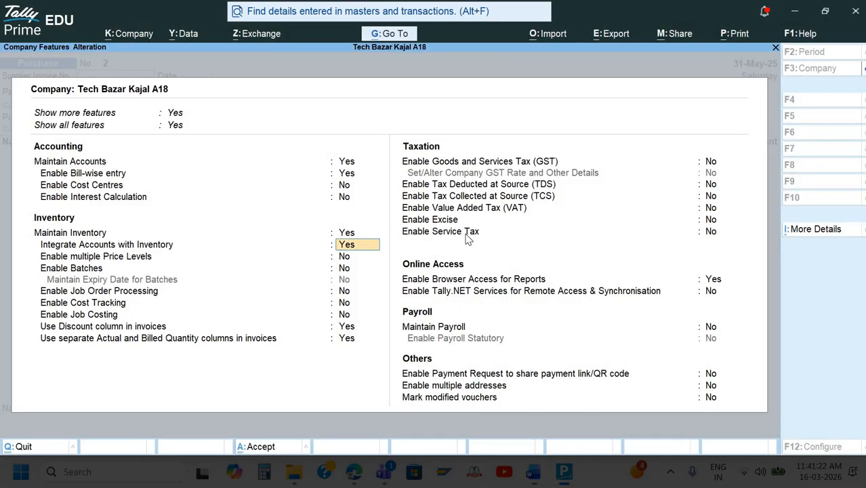
pyautogui.press('Down')
pyautogui.press('Down')
pyautogui.press('y')
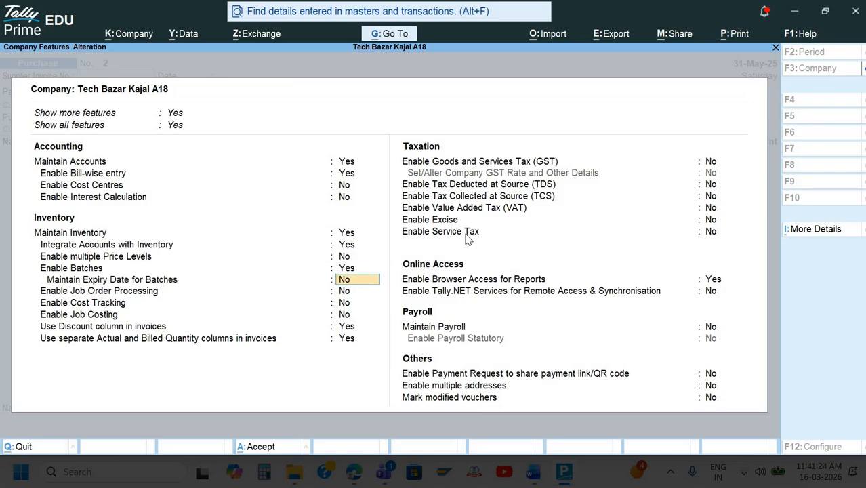
pyautogui.press('Return')
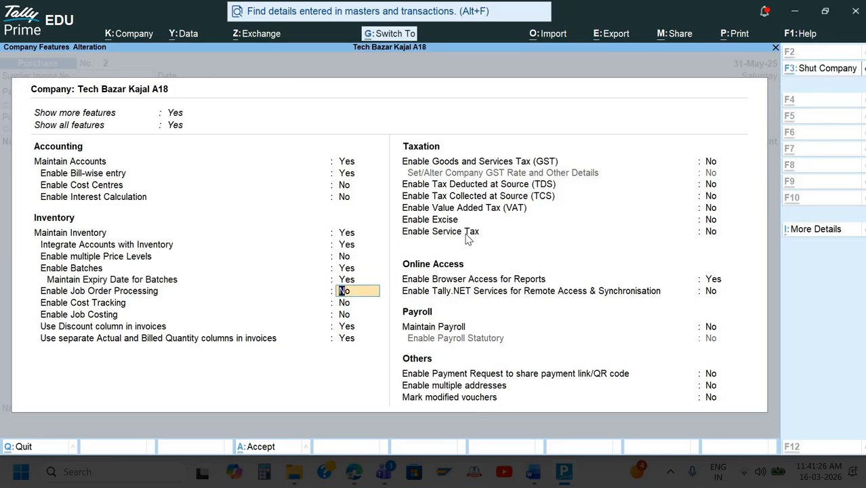
pyautogui.hotkey('ctrl', 'a')
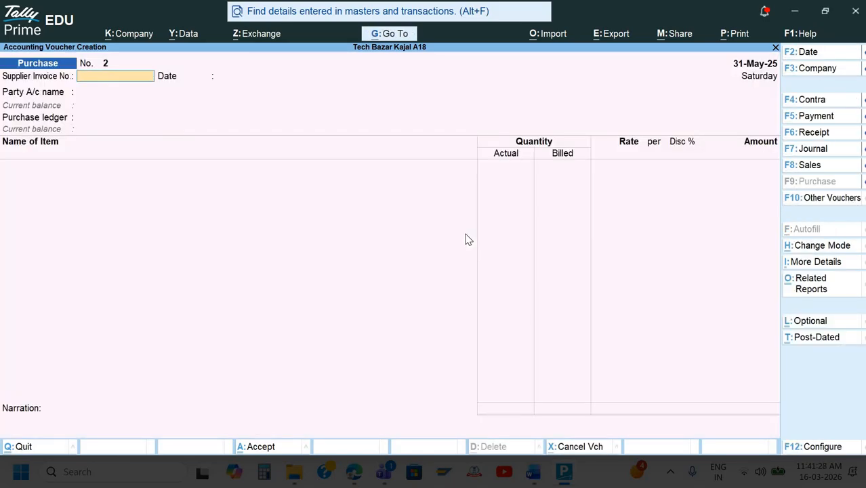
# Step: Check transaction 8's date in the Word exercise and set the purchase voucher date to 1-Jun-25
pyautogui.hotkey('alt', 'Tab')
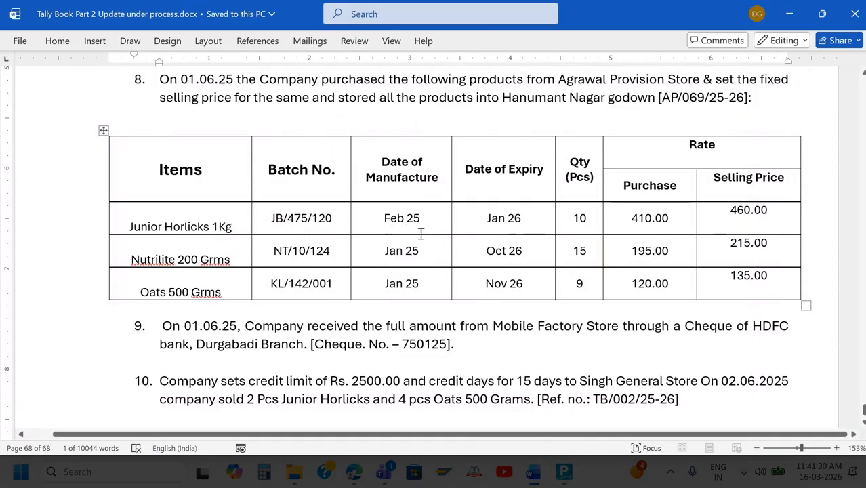
pyautogui.hotkey('alt', 'Tab')
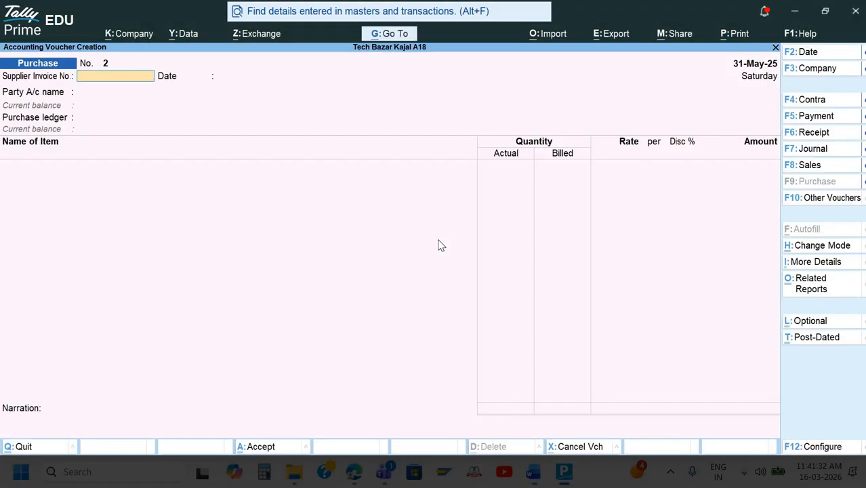
pyautogui.hotkey('alt', 'Tab')
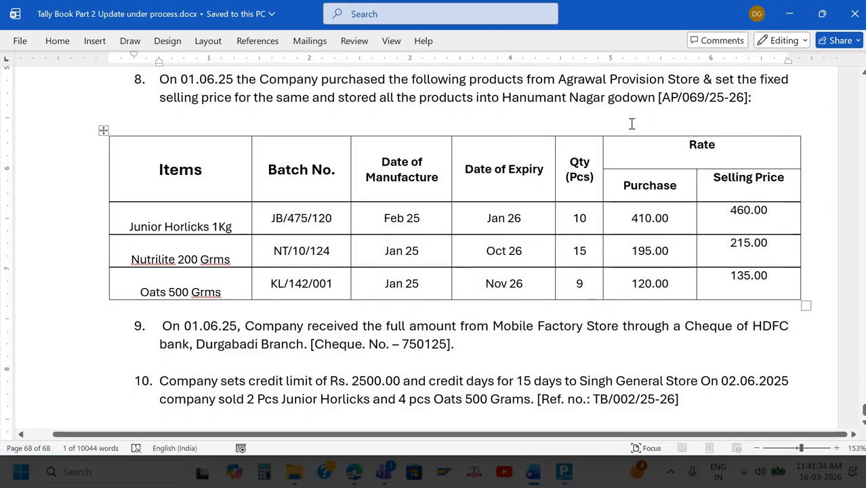
pyautogui.hotkey('alt', 'Tab')
pyautogui.press('F2')
pyautogui.press('Return')
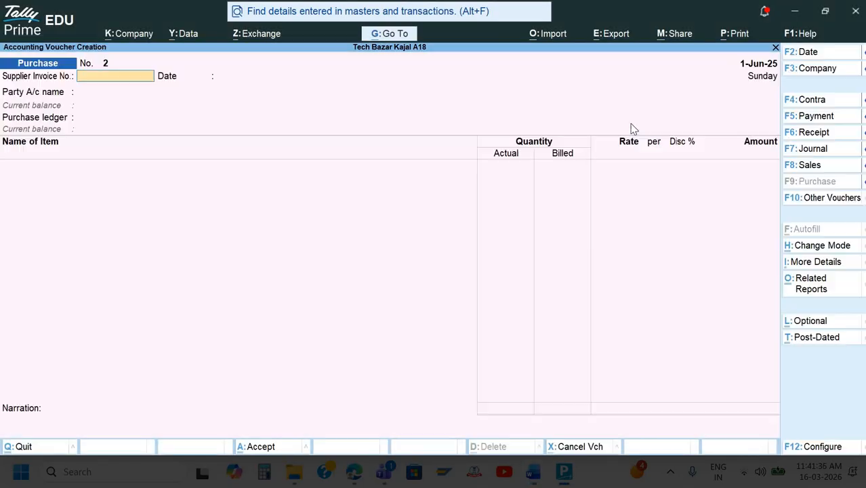
# Step: Copy supplier invoice number AP/069/25-26 from transaction 8 into the purchase voucher and accept 1-Jun-25 as the invoice date
pyautogui.hotkey('alt', 'Tab')
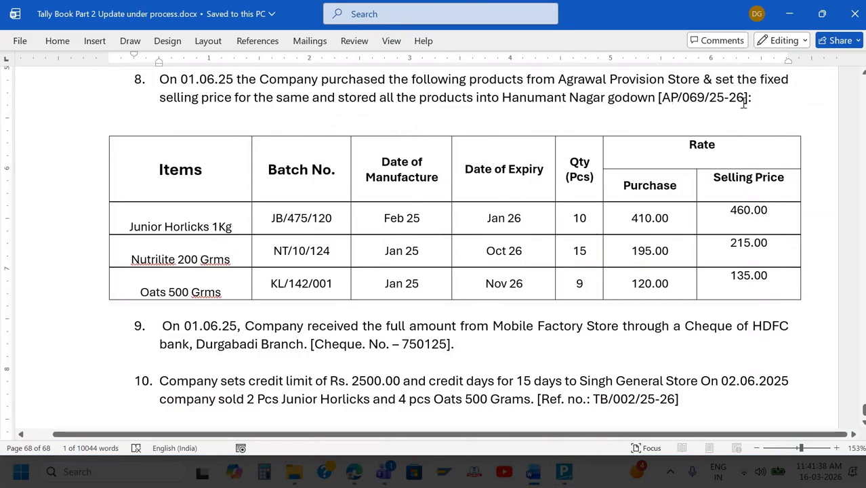
pyautogui.moveTo(660, 99); pyautogui.dragTo(746, 100)
pyautogui.hotkey('ctrl', 'c')
pyautogui.hotkey('alt', 'Tab')
pyautogui.hotkey('ctrl', 'v')
pyautogui.press('Return')
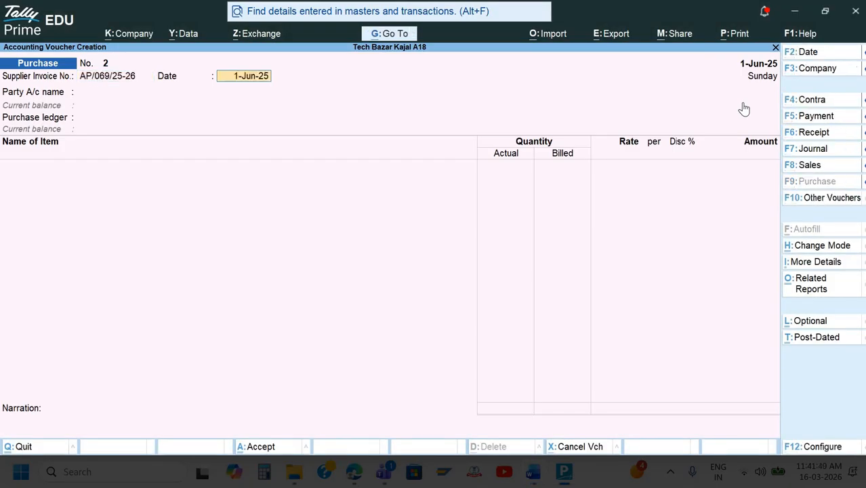
pyautogui.press('Return')
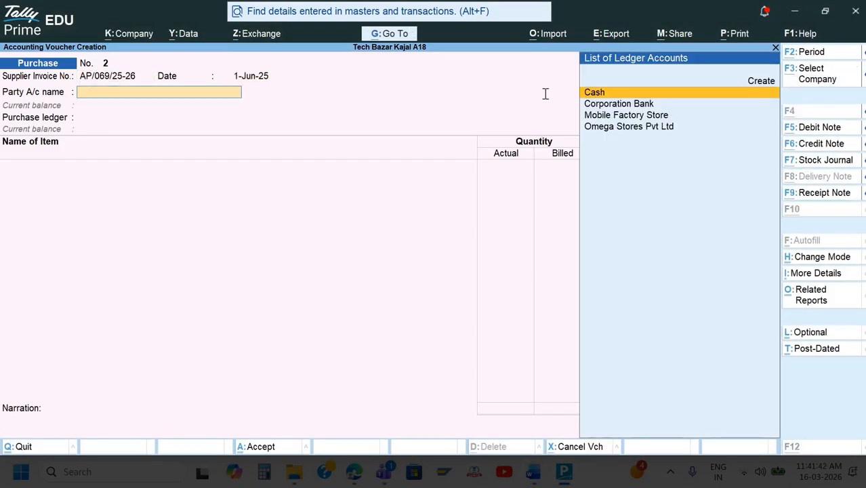
# Step: Start a new party ledger named Agrawal Provision Store, copying the name from transaction 8
pyautogui.hotkey('alt', 'Tab')
pyautogui.moveTo(558, 79); pyautogui.dragTo(700, 82)
pyautogui.hotkey('ctrl', 'c')
pyautogui.hotkey('alt', 'Tab')
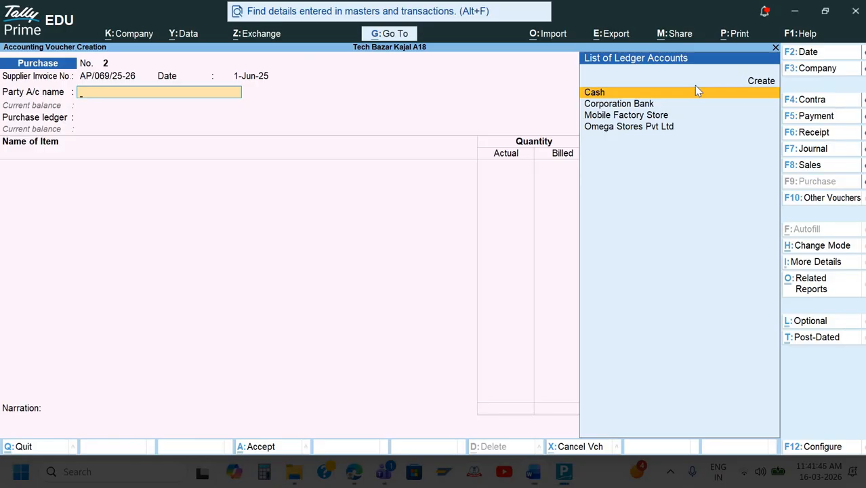
pyautogui.hotkey('alt', 'c')
pyautogui.hotkey('ctrl', 'v')
# Step: Save the new party ledger under Sundry Creditors and accept the voucher's receipt and party details
pyautogui.press('Return')
pyautogui.write('S')
pyautogui.press('Down')
pyautogui.press('Down')
pyautogui.press('Down')
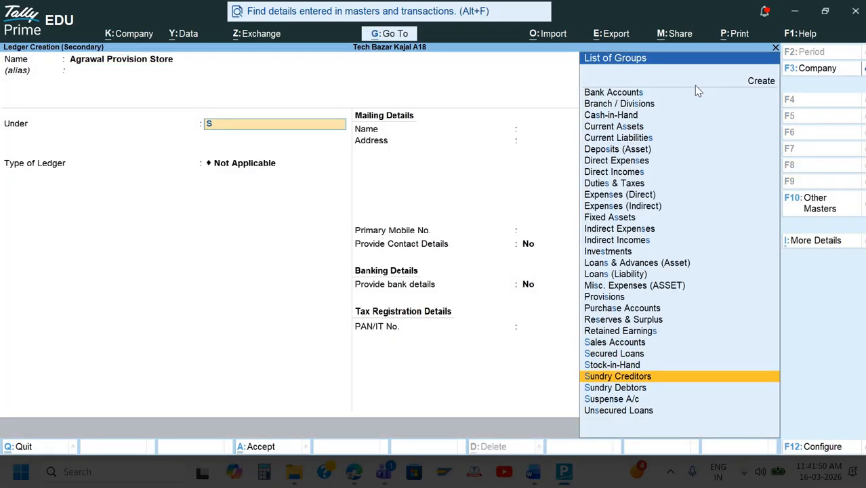
pyautogui.press('Return')
pyautogui.hotkey('ctrl', 'a')
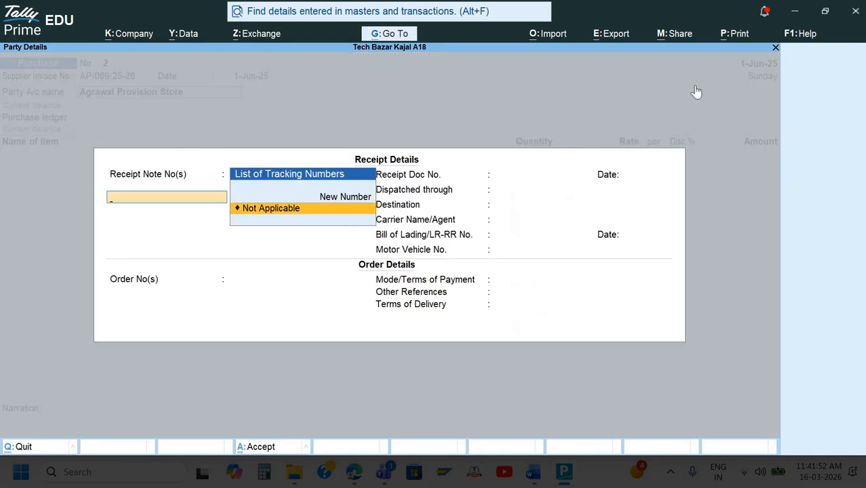
pyautogui.hotkey('ctrl', 'a')
pyautogui.hotkey('ctrl', 'a')
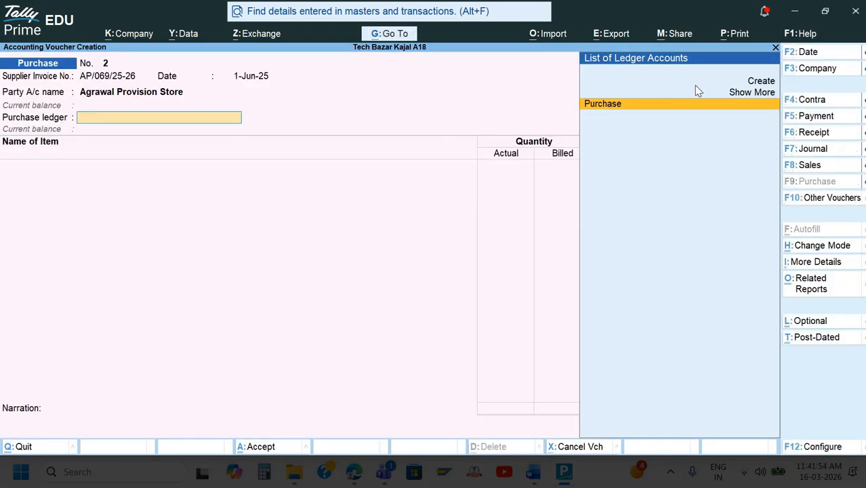
# Step: Accept Purchase as the purchase ledger and start a new stock item named Junior Horlicks 1Kg, copied from transaction 8 in Word
pyautogui.press('Return')
pyautogui.hotkey('alt', 'Tab')
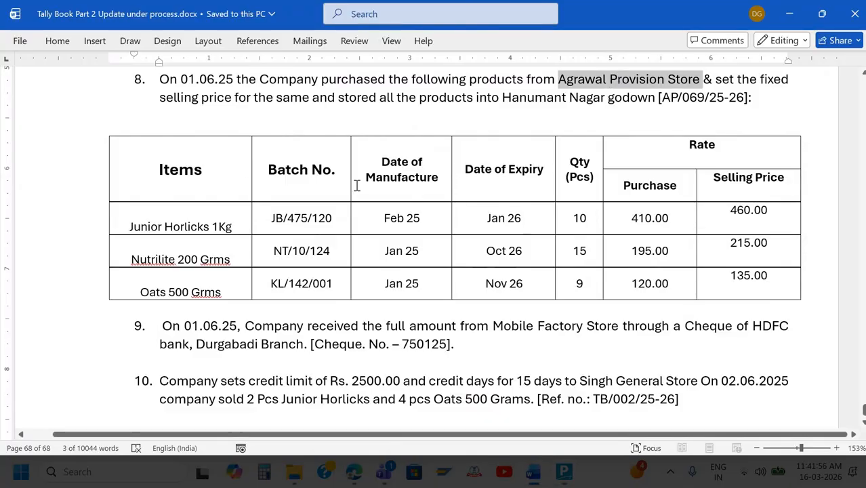
pyautogui.moveTo(128, 226); pyautogui.dragTo(231, 233)
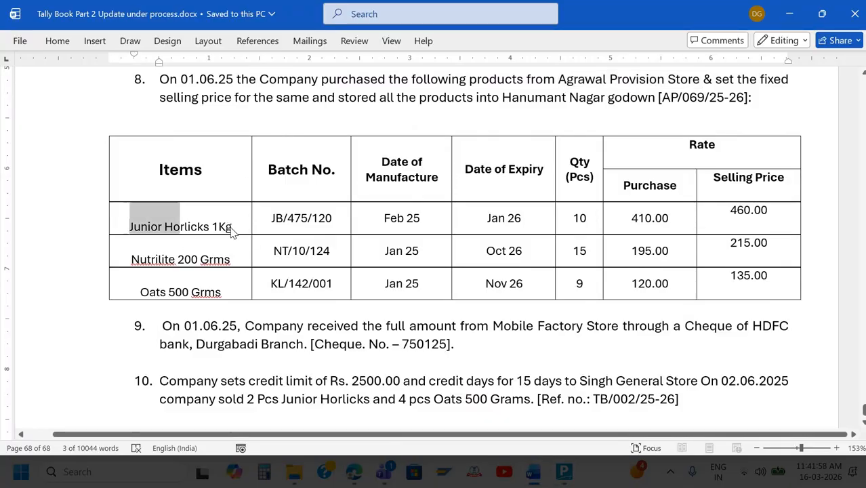
pyautogui.hotkey('alt', 'Tab')
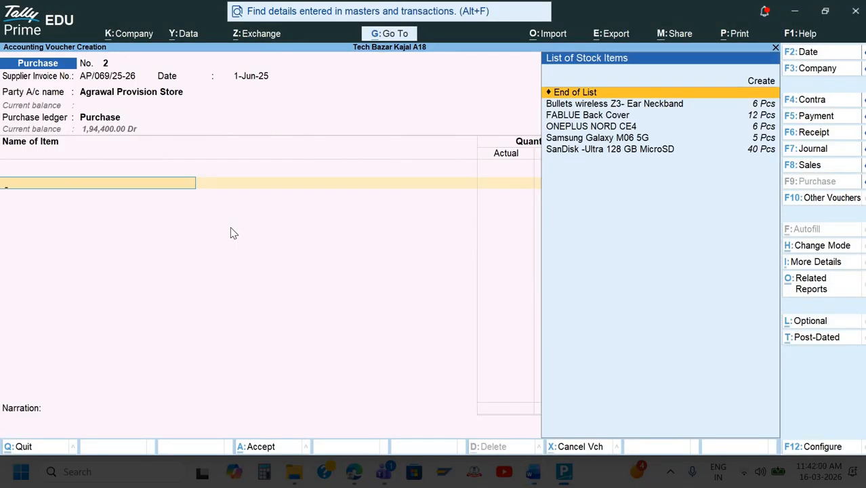
pyautogui.hotkey('alt', 'c')
pyautogui.hotkey('ctrl', 'alt', 'v')
pyautogui.press('Return')
pyautogui.write('s')
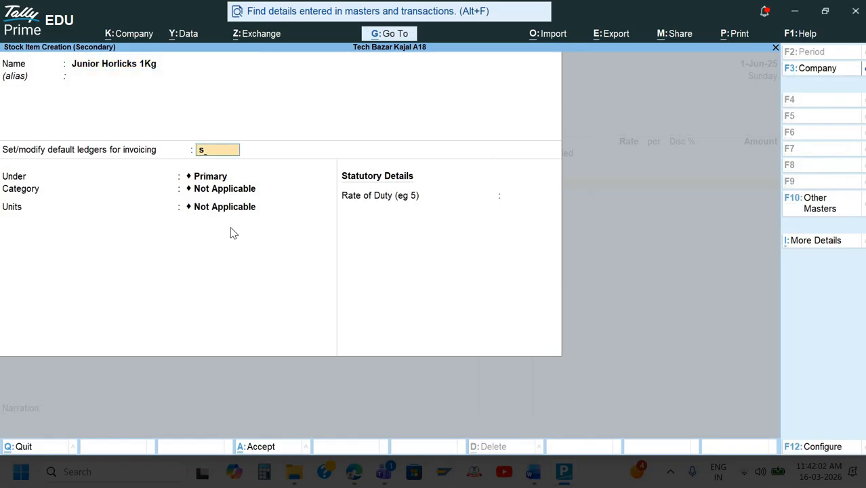
pyautogui.press('Return')
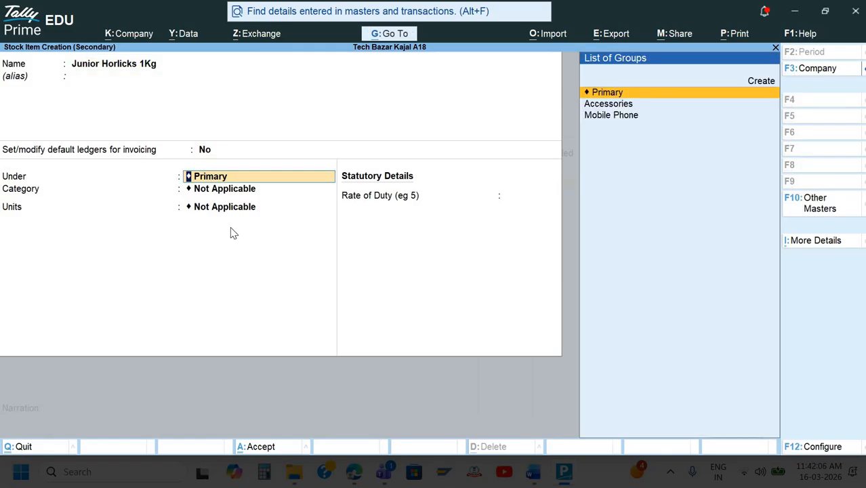
# Step: Create a stock group named Health Drink under Primary and assign it to the new stock item
pyautogui.hotkey('alt', 'c')
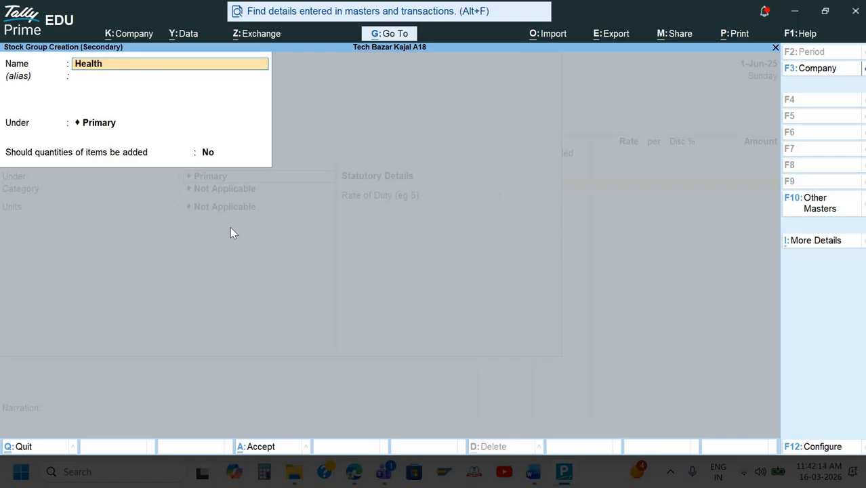
pyautogui.write('Health Dring')
pyautogui.press('Return')
pyautogui.press('Return')
pyautogui.press('Return')
pyautogui.press('Return')
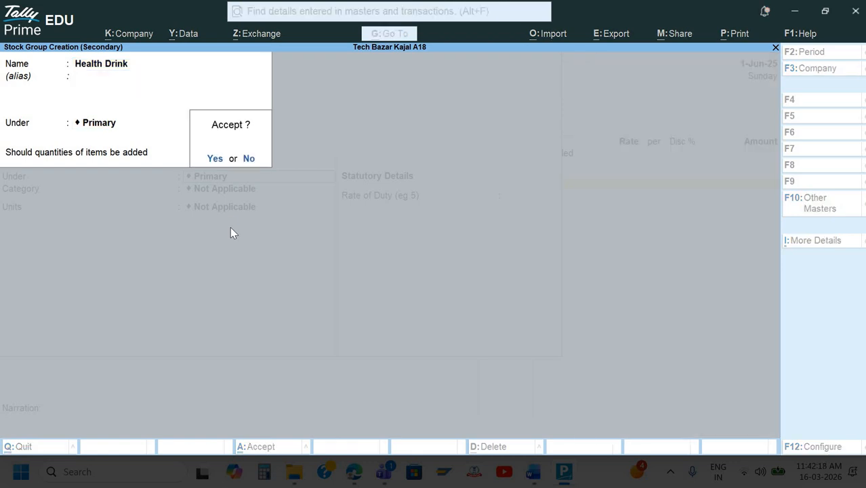
pyautogui.press('Return')
# Step: Set Junior Horlicks 1Kg's unit to Pcs, keep its remaining defaults and save the stock item
pyautogui.press('Return')
pyautogui.press('Down')
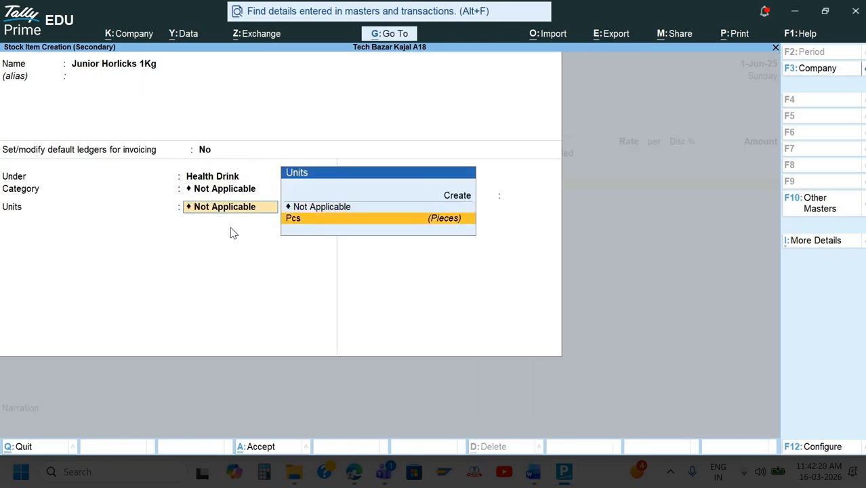
pyautogui.hotkey('alt', 'Tab')
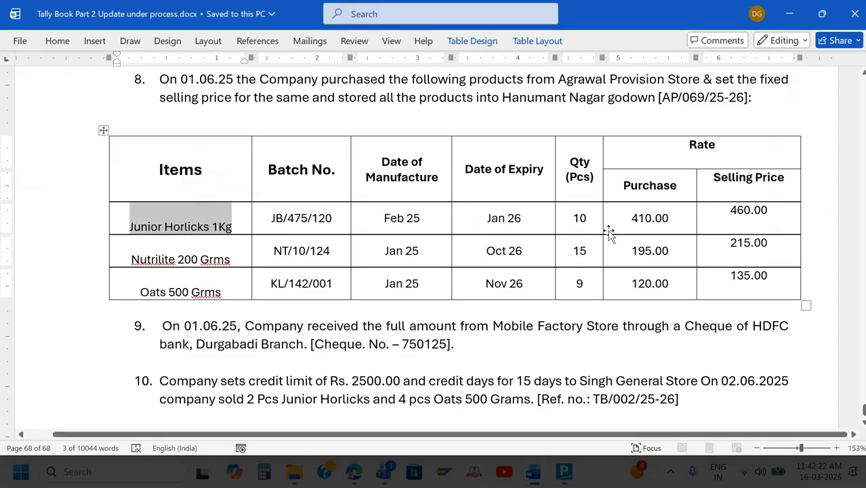
pyautogui.hotkey('alt', 'Tab')
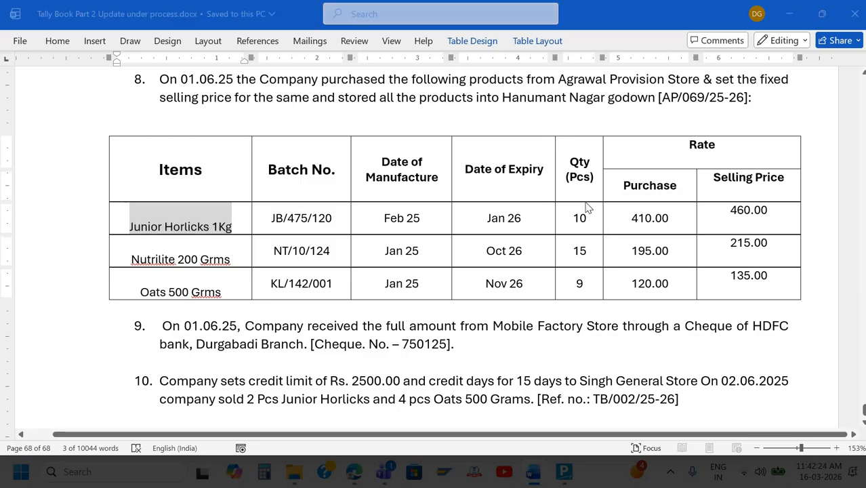
pyautogui.press('Return')
pyautogui.press('Return')
pyautogui.press('Return')
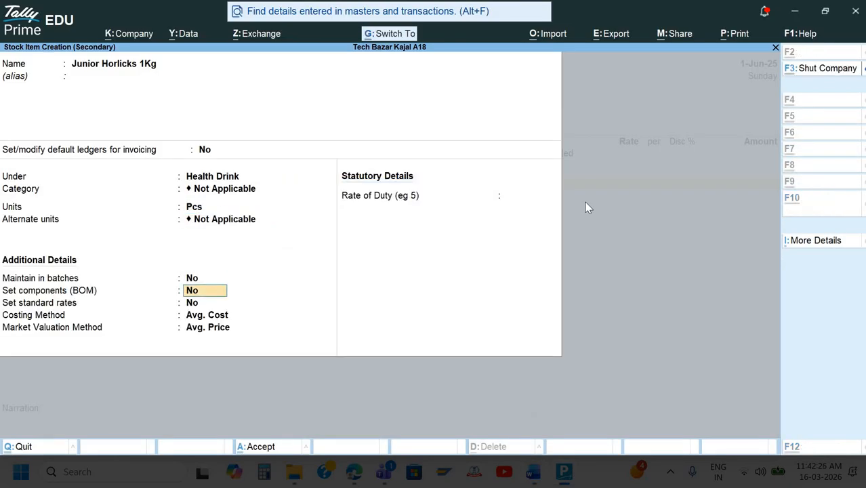
pyautogui.hotkey('ctrl', 'a')
# Step: Accept Not Applicable for the tracking and order numbers in Junior Horlicks 1Kg's item allocation
pyautogui.press('Return')
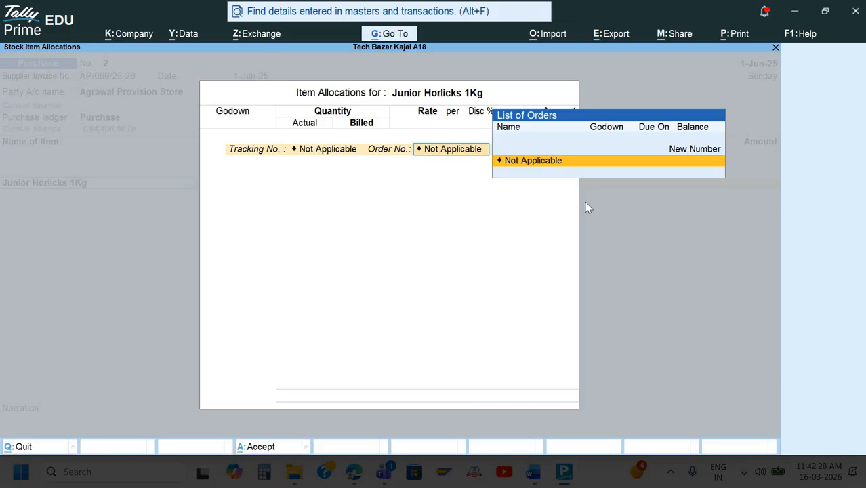
pyautogui.press('BackSpace')
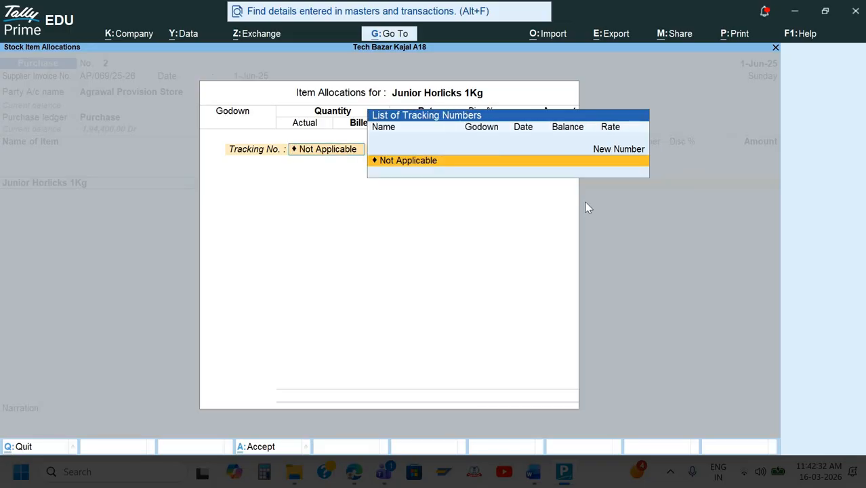
pyautogui.press('Return')
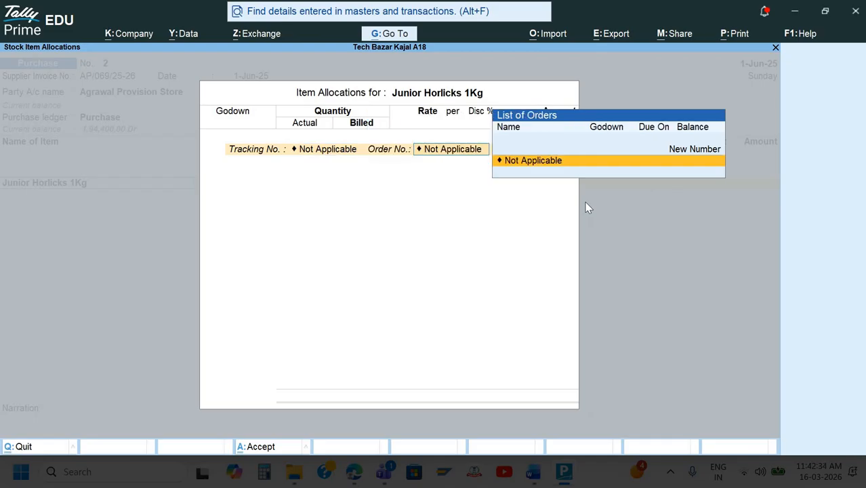
pyautogui.press('Return')
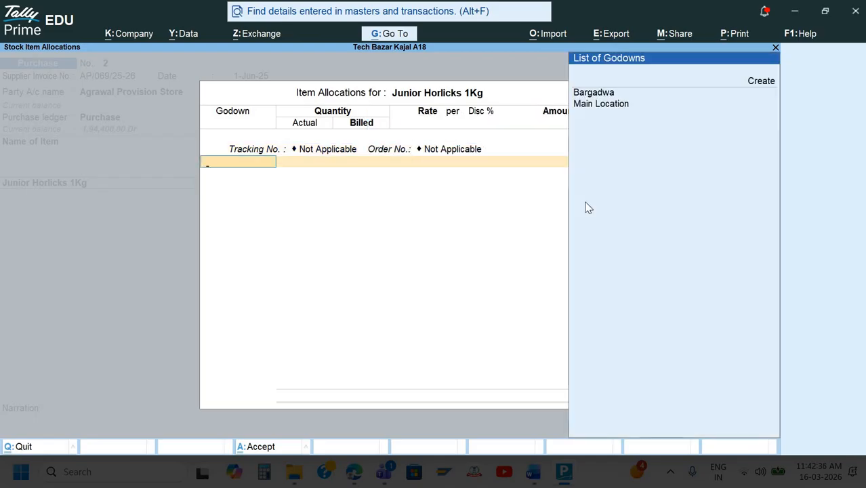
# Step: Create a godown named Hanumant Nagar under Primary, as given in transaction 8, for the item allocation
pyautogui.hotkey('alt', 'Tab')
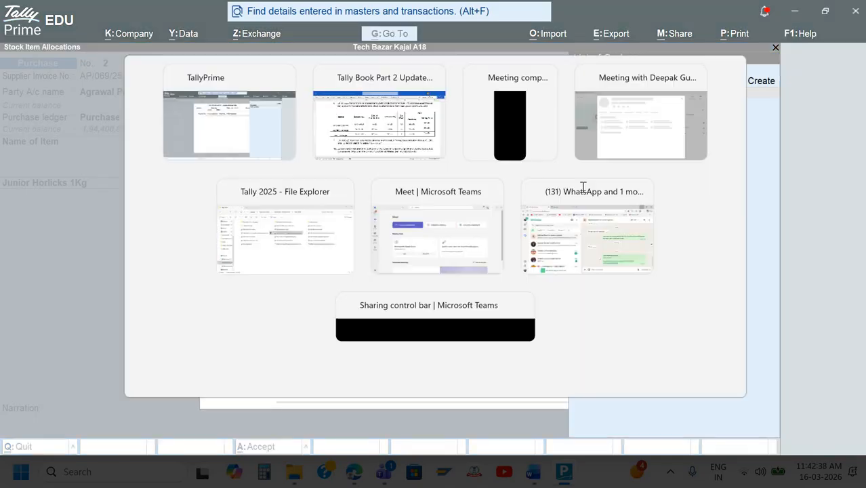
pyautogui.hotkey('alt', 'Tab')
pyautogui.hotkey('alt', 'c')
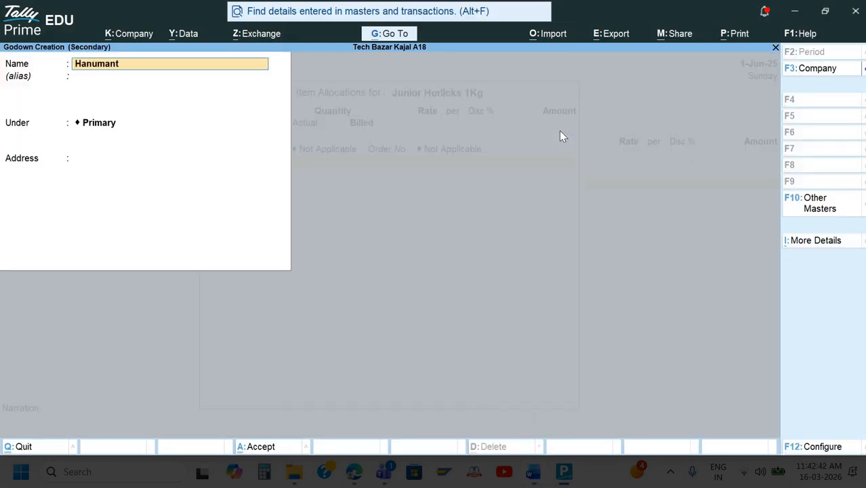
pyautogui.write('Hanumant Nagar')
pyautogui.hotkey('alt', 'Tab')
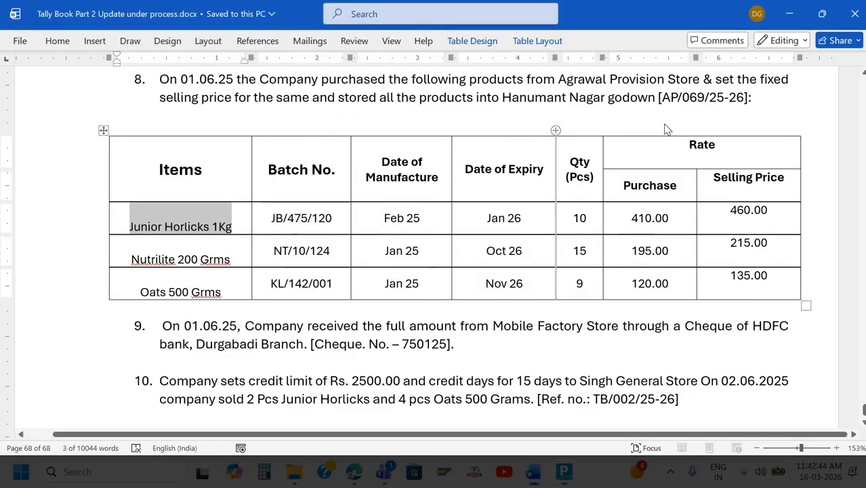
pyautogui.hotkey('alt', 'Tab')
pyautogui.press('Return')
pyautogui.press('Return')
pyautogui.press('Return')
pyautogui.press('Return')
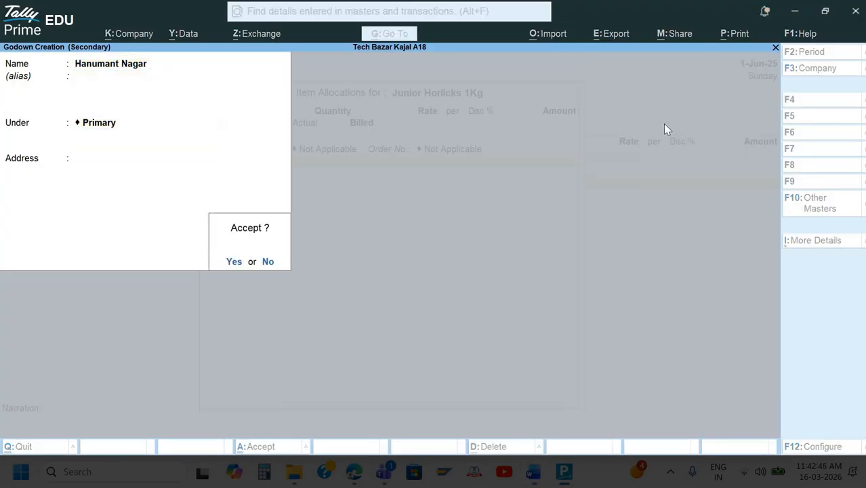
pyautogui.press('Return')
# Step: Allocate a quantity of 10 Pcs of Junior Horlicks 1Kg to the Hanumant Nagar godown
pyautogui.hotkey('alt', 'Tab')
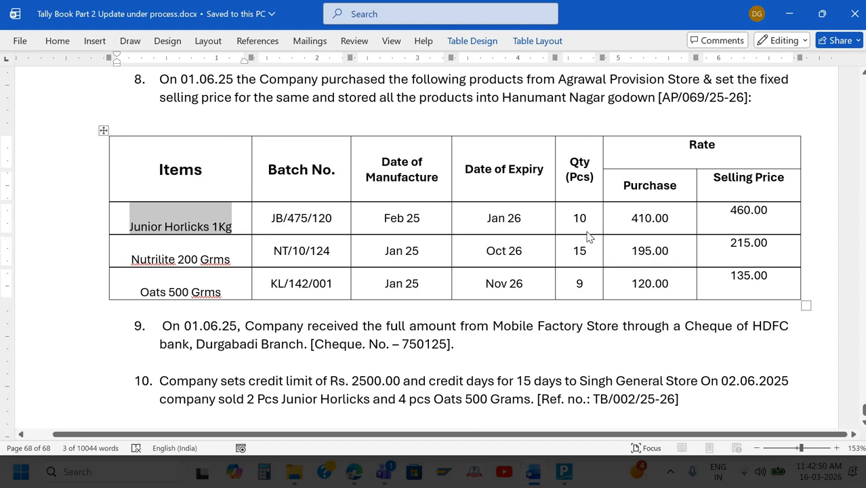
pyautogui.hotkey('alt', 'Tab')
pyautogui.write('10')
pyautogui.press('Return')
pyautogui.press('Return')
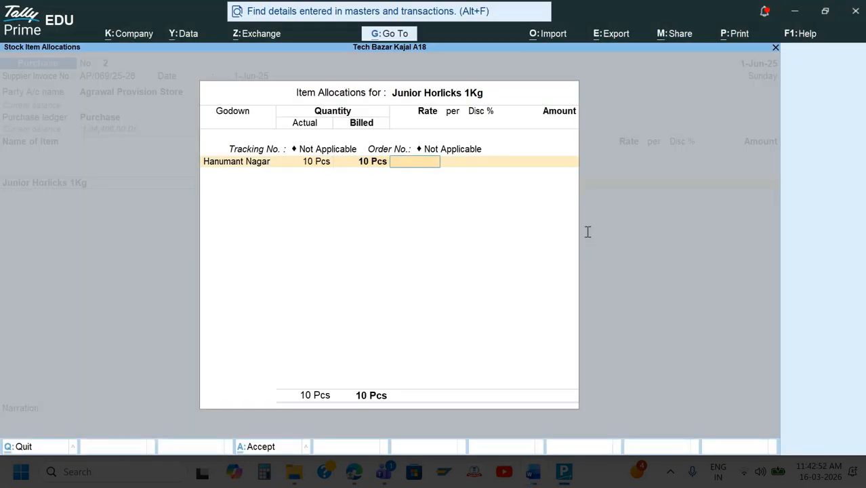
# Step: Check Junior Horlicks 1Kg's purchase rate and selling price in transaction 8's table in Word
pyautogui.hotkey('alt', 'Tab')
pyautogui.hotkey('alt', 'Tab')
pyautogui.hotkey('alt', 'Tab')
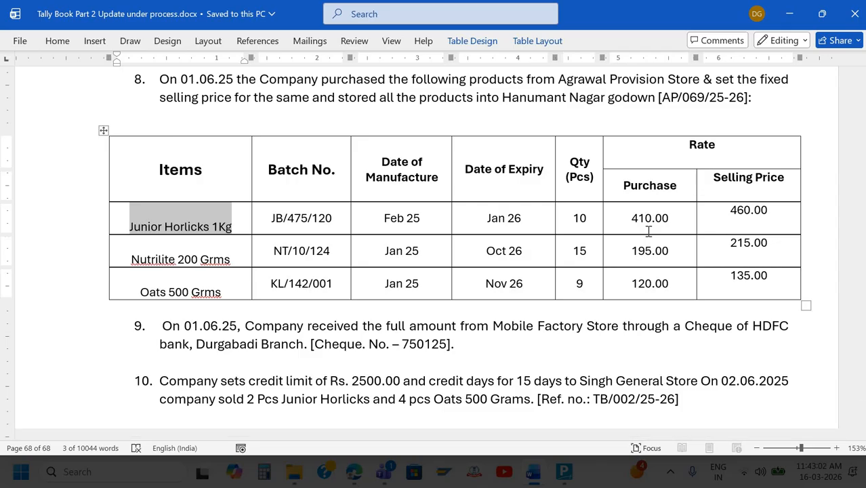
pyautogui.press('Tab')
pyautogui.hotkey('alt', 'Tab')
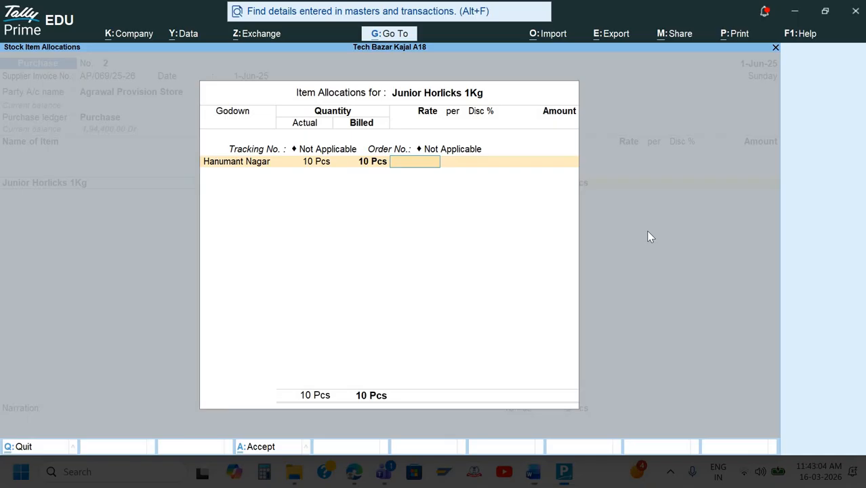
# Step: Back out of the allocation to the item line and open Junior Horlicks 1Kg for alteration at its standard rates setting
pyautogui.press('BackSpace')
pyautogui.press('BackSpace')
pyautogui.press('BackSpace')
pyautogui.press('BackSpace')
pyautogui.press('BackSpace')
pyautogui.press('BackSpace')
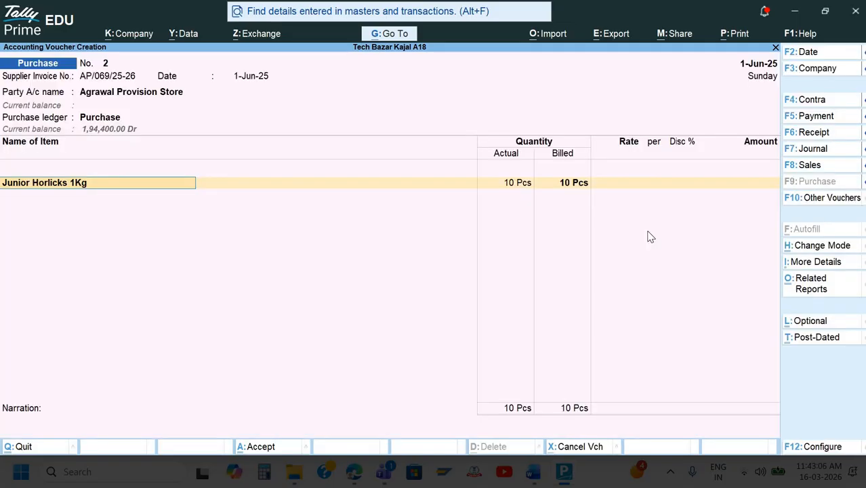
pyautogui.press('Return')
pyautogui.hotkey('ctrl', 'Return')
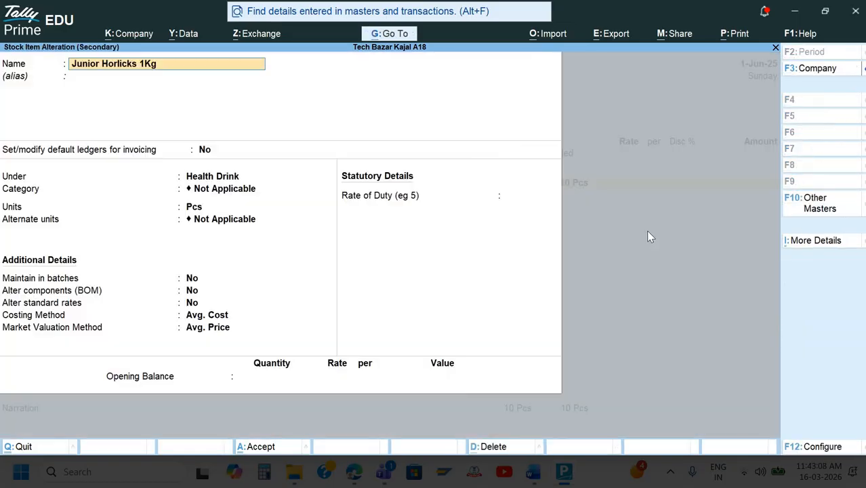
pyautogui.press('Return')
pyautogui.press('Return')
pyautogui.press('Return')
pyautogui.press('Return')
pyautogui.press('Return')
pyautogui.press('Return')
pyautogui.press('Return')
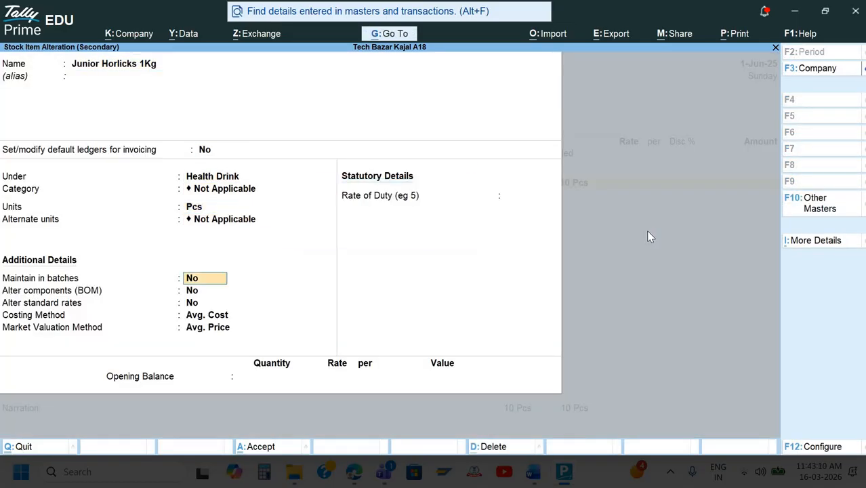
pyautogui.press('Return')
pyautogui.press('Return')
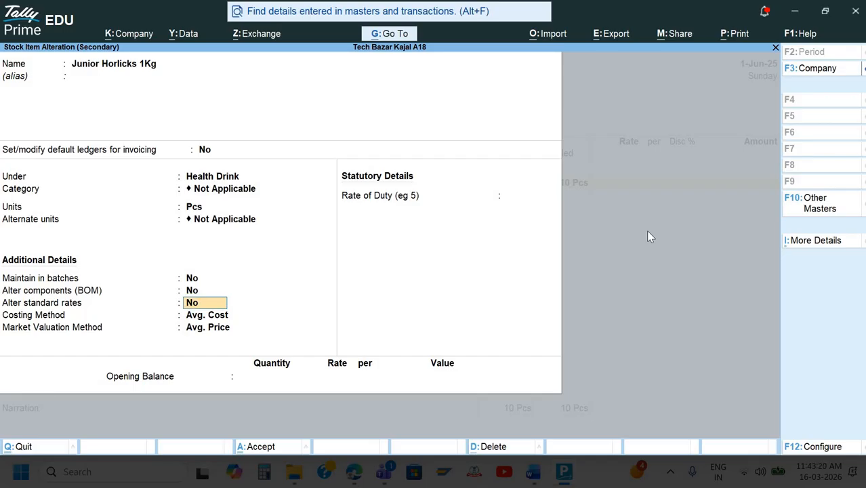
# Step: Check the stock item configuration for the option providing standard buying and selling rates
pyautogui.press('F12')
pyautogui.press('Down')
pyautogui.press('Down')
pyautogui.press('Down')
pyautogui.press('Down')
pyautogui.press('Down')
pyautogui.press('Down')
pyautogui.press('Down')
pyautogui.press('Down')
pyautogui.press('Down')
pyautogui.press('Down')
pyautogui.press('Down')
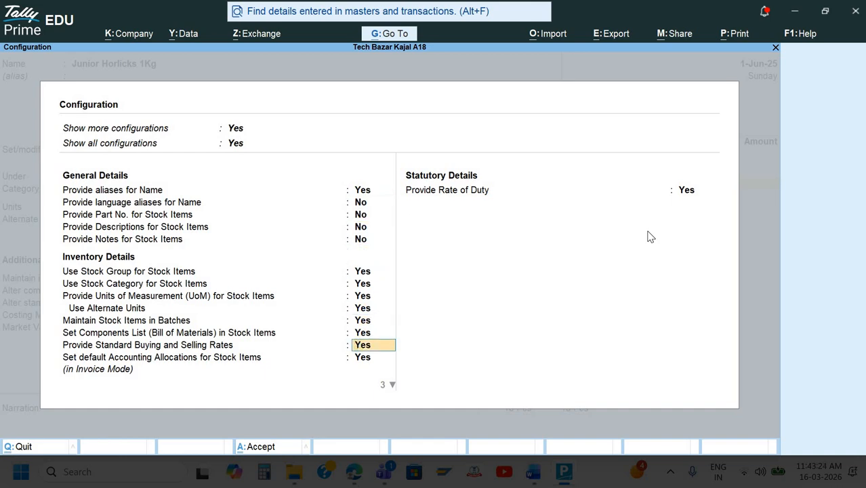
pyautogui.hotkey('ctrl', 'a')
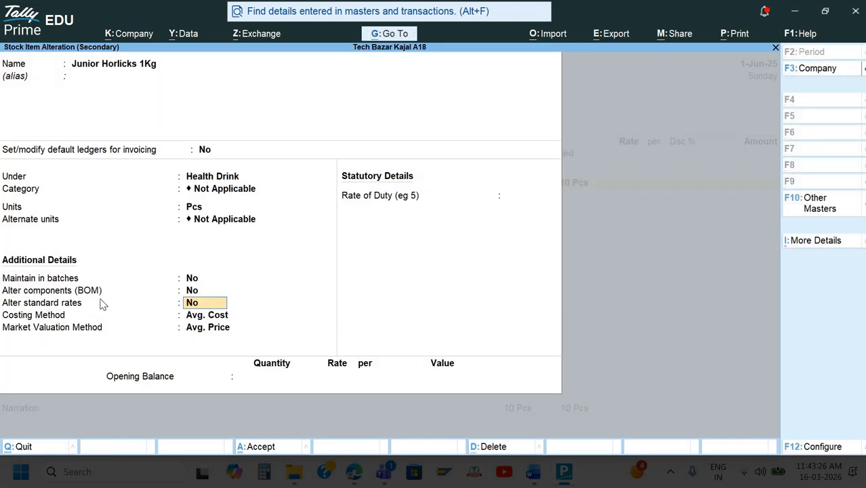
# Step: Enable standard rates for Junior Horlicks 1Kg and set its standard cost to 410 per Pcs from 1-Apr-25
pyautogui.press('y')
pyautogui.press('Return')
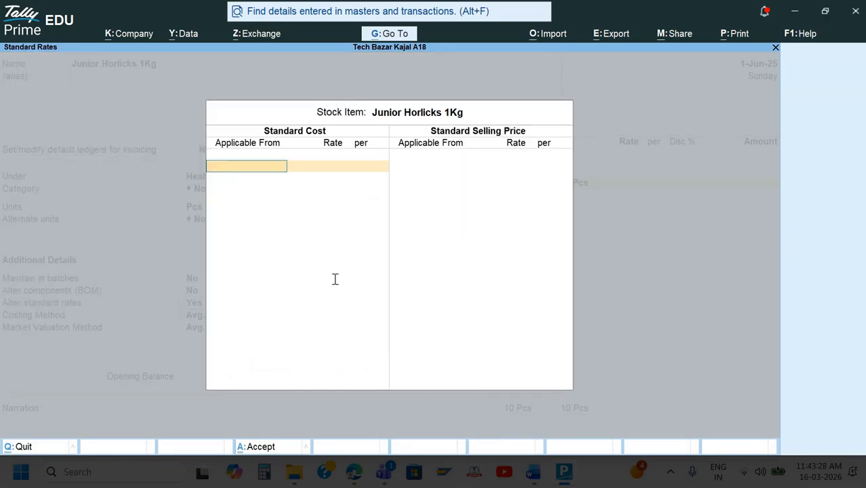
pyautogui.hotkey('alt', 'Tab')
pyautogui.hotkey('alt', 'Tab')
pyautogui.write('1-4')
pyautogui.press('Return')
pyautogui.hotkey('alt', 'Tab')
pyautogui.hotkey('alt', 'Tab')
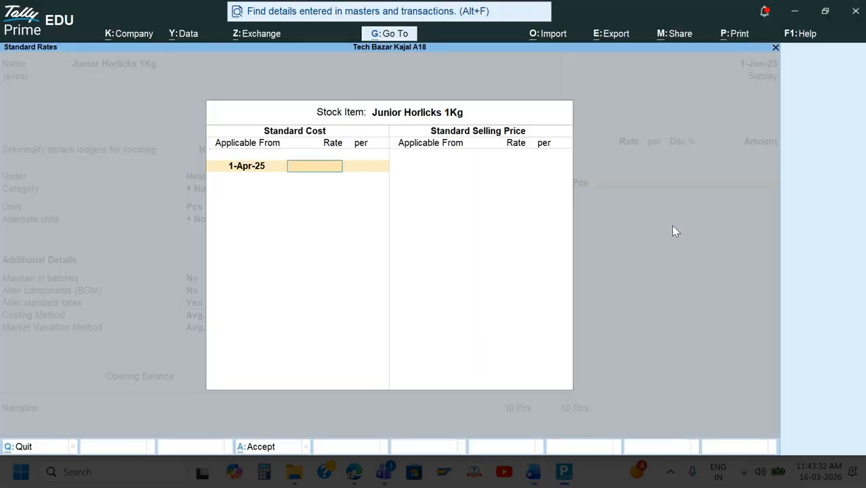
pyautogui.write('410')
pyautogui.press('Return')
pyautogui.press('Return')
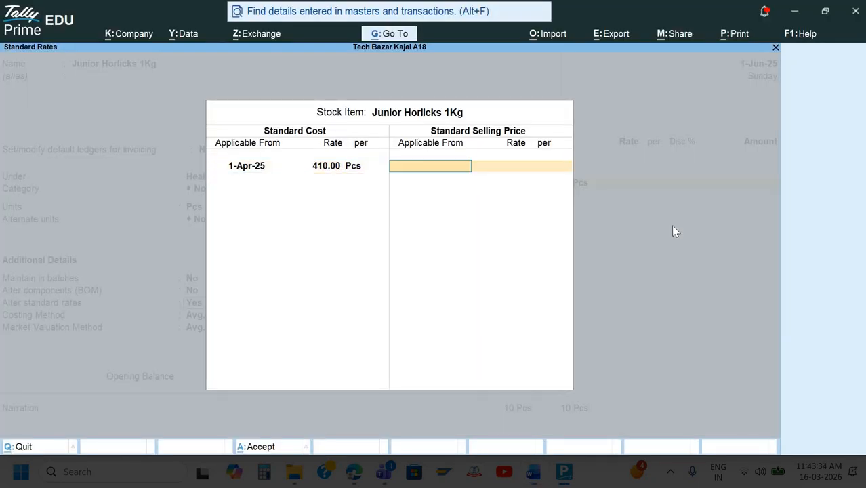
# Step: Set Junior Horlicks 1Kg's standard selling price to 460 per Pcs from 1-Apr-25, as listed in transaction 8
pyautogui.write('1-4')
pyautogui.press('Return')
pyautogui.hotkey('alt', 'Tab')
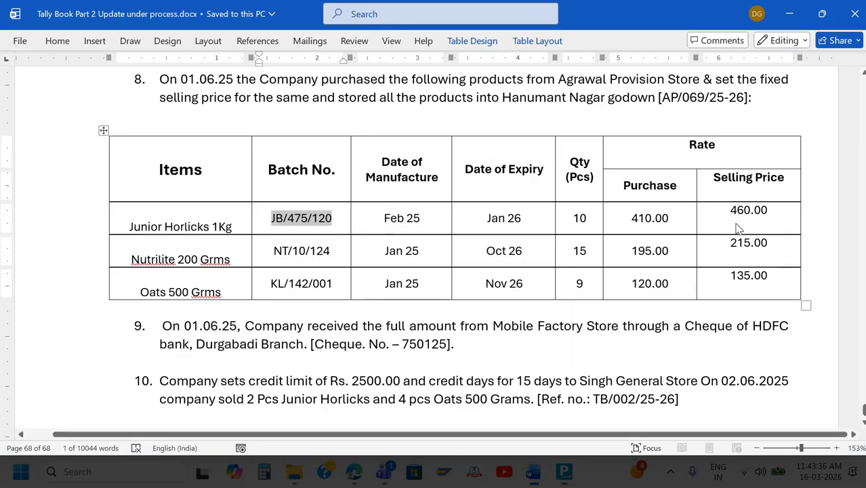
pyautogui.hotkey('alt', 'Tab')
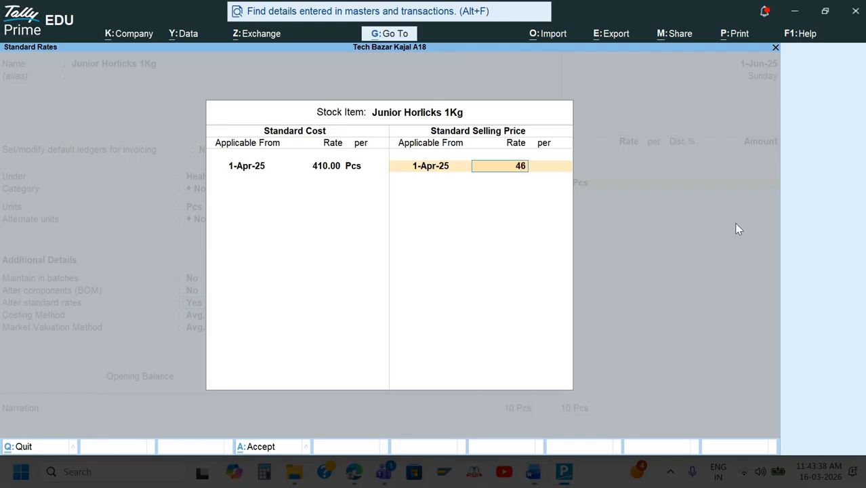
pyautogui.press('Return')
pyautogui.press('Return')
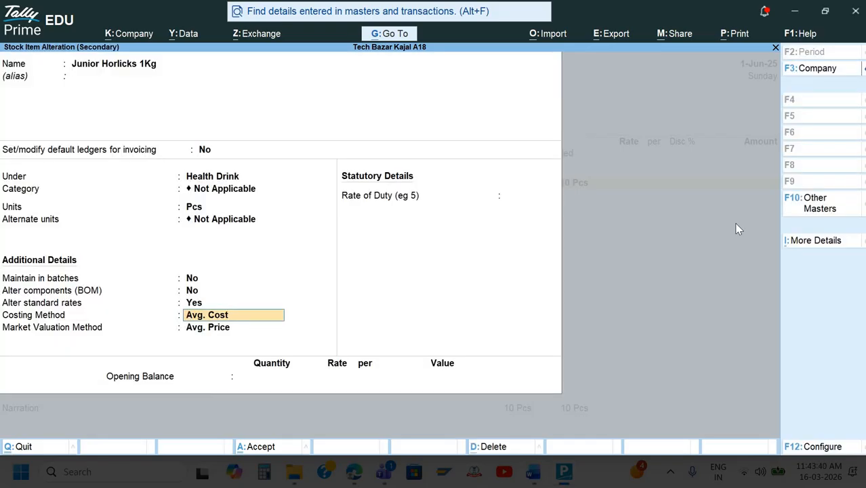
# Step: Save the altered Junior Horlicks 1Kg stock item and return to its item allocation
pyautogui.press('Return')
pyautogui.hotkey('ctrl', 'a')
pyautogui.press('Return')
pyautogui.press('Return')
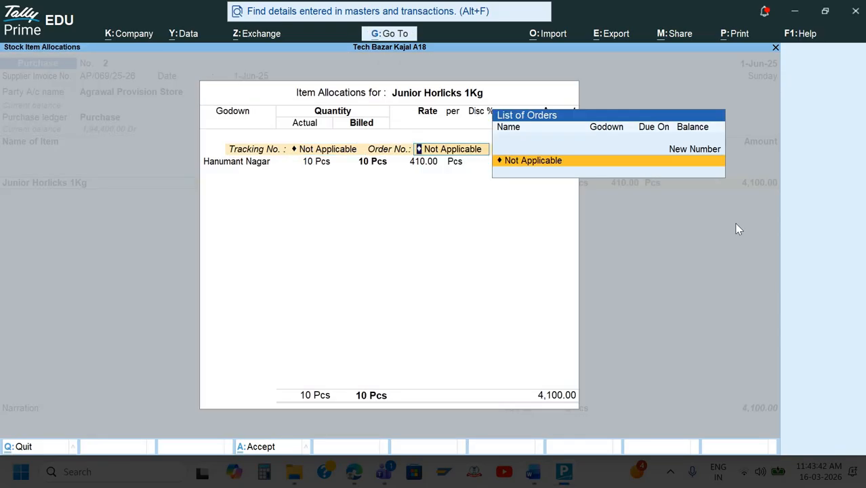
pyautogui.press('Return')
pyautogui.press('Return')
pyautogui.press('Return')
pyautogui.press('Return')
pyautogui.press('Return')
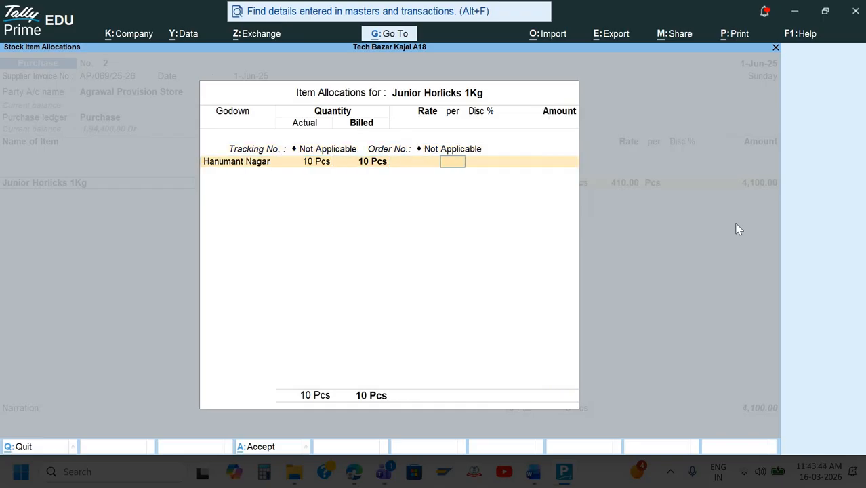
pyautogui.press('BackSpace')
pyautogui.press('BackSpace')
pyautogui.press('BackSpace')
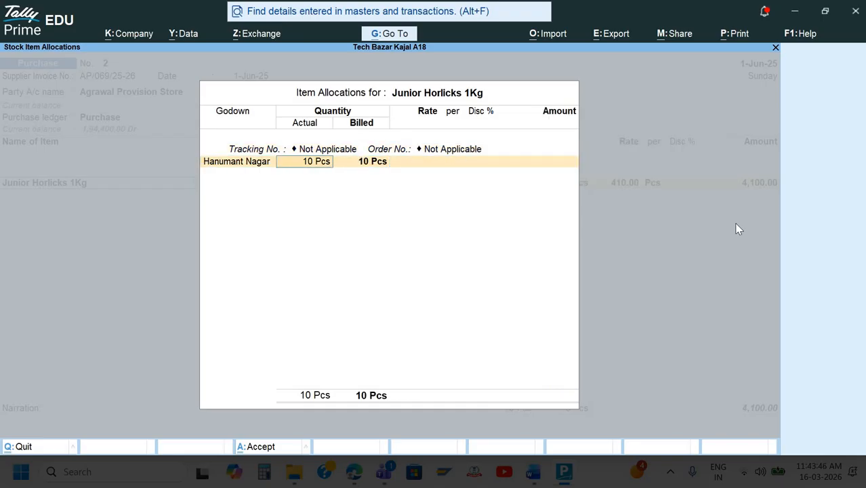
pyautogui.press('Return')
pyautogui.press('Return')
pyautogui.press('Return')
pyautogui.press('Return')
pyautogui.press('Return')
pyautogui.press('Return')
pyautogui.press('Return')
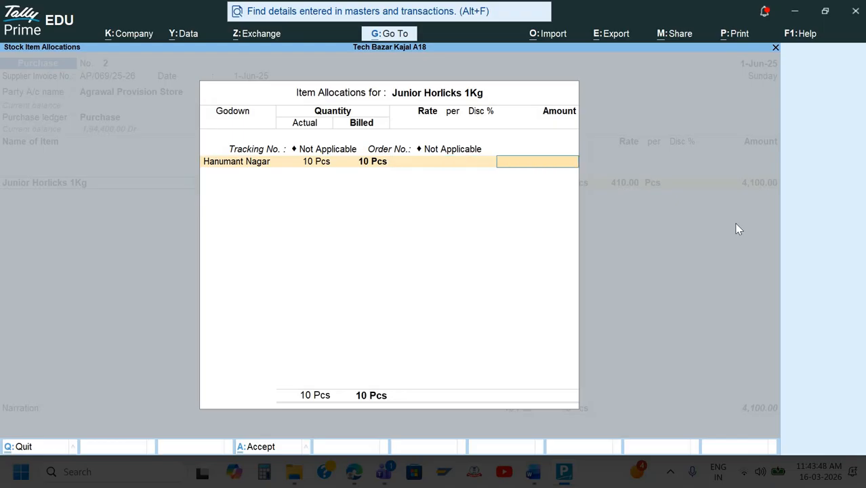
pyautogui.press('BackSpace')
pyautogui.press('BackSpace')
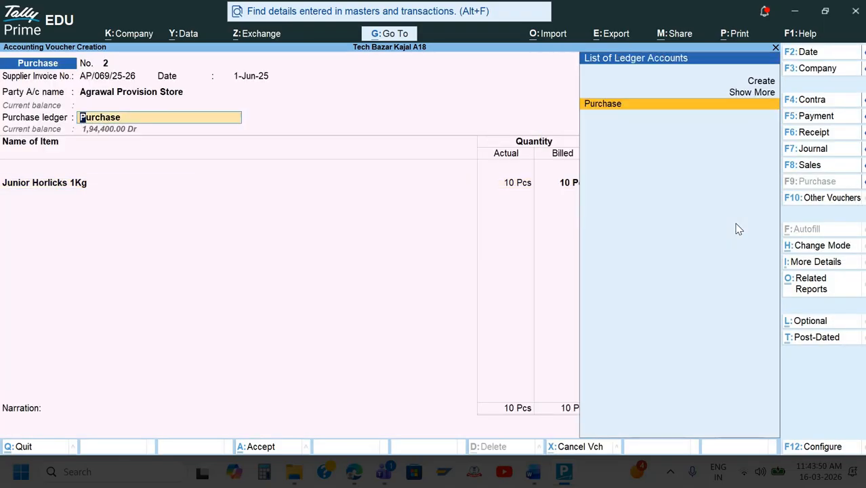
pyautogui.press('BackSpace')
pyautogui.press('Return')
pyautogui.press('Return')
pyautogui.press('Return')
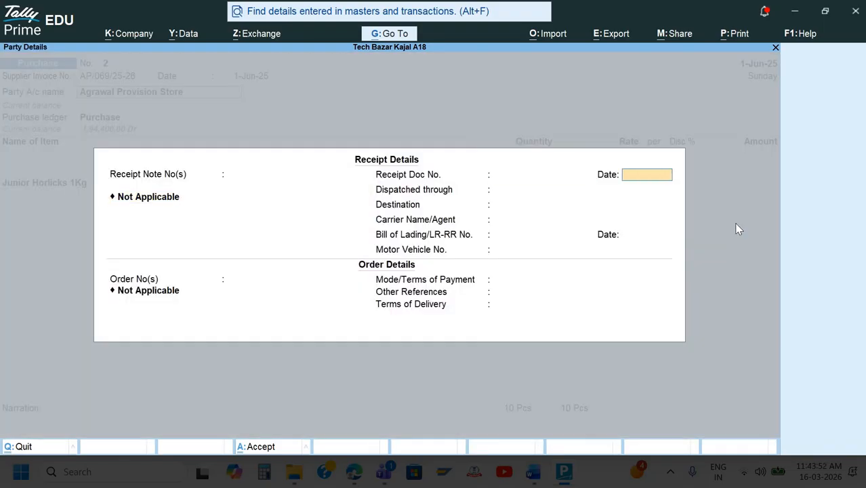
pyautogui.press('Return')
pyautogui.hotkey('ctrl', 'a')
pyautogui.hotkey('ctrl', 'a')
pyautogui.press('Return')
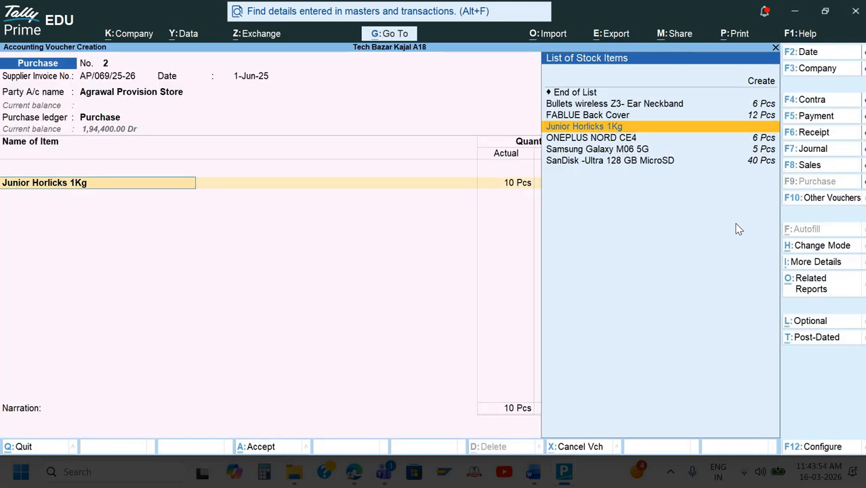
# Step: Reselect Junior Horlicks 1Kg on the item line and reopen its allocation with the tracking number set to Not Applicable
pyautogui.press('Up')
pyautogui.press('Up')
pyautogui.press('Up')
pyautogui.press('Return')
pyautogui.press('BackSpace')
pyautogui.press('Down')
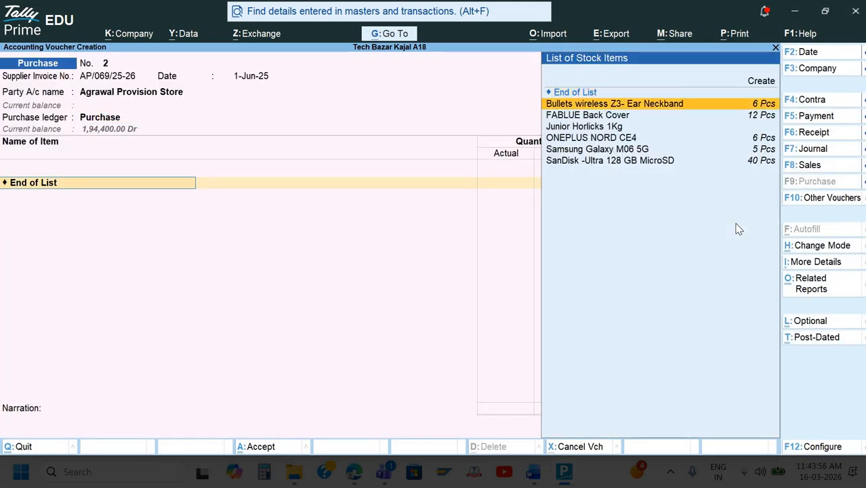
pyautogui.press('Down')
pyautogui.press('Down')
pyautogui.press('Return')
pyautogui.press('Return')
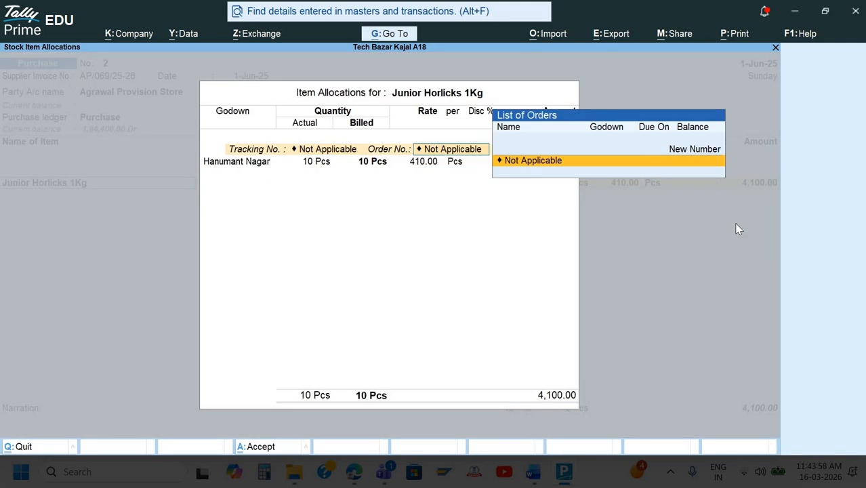
# Step: Accept the Junior Horlicks 1Kg allocation of 10 Pcs at 410.00 per Pcs in the Hanumant Nagar godown
pyautogui.press('Return')
pyautogui.press('Return')
pyautogui.press('Return')
pyautogui.press('Return')
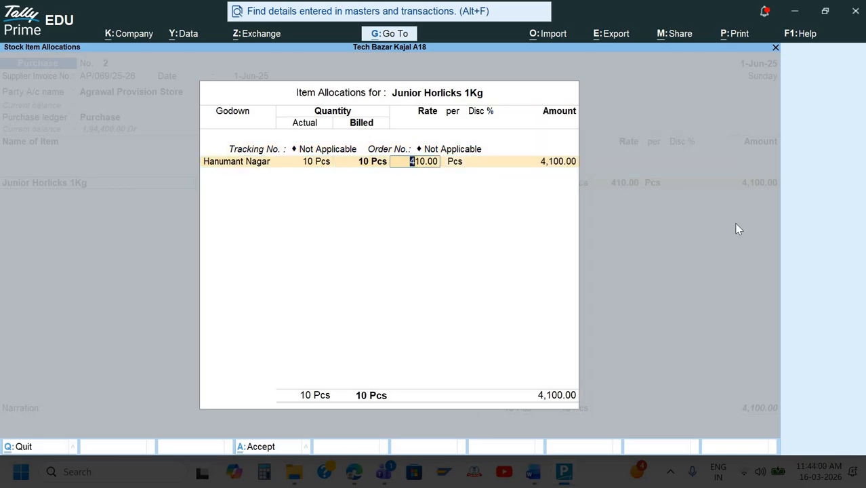
pyautogui.press('Return')
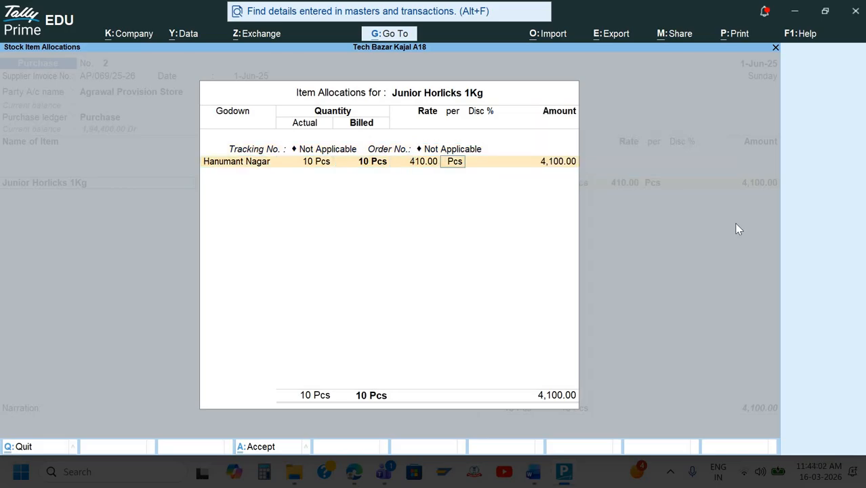
pyautogui.press('Return')
pyautogui.press('Return')
pyautogui.press('Return')
pyautogui.press('Return')
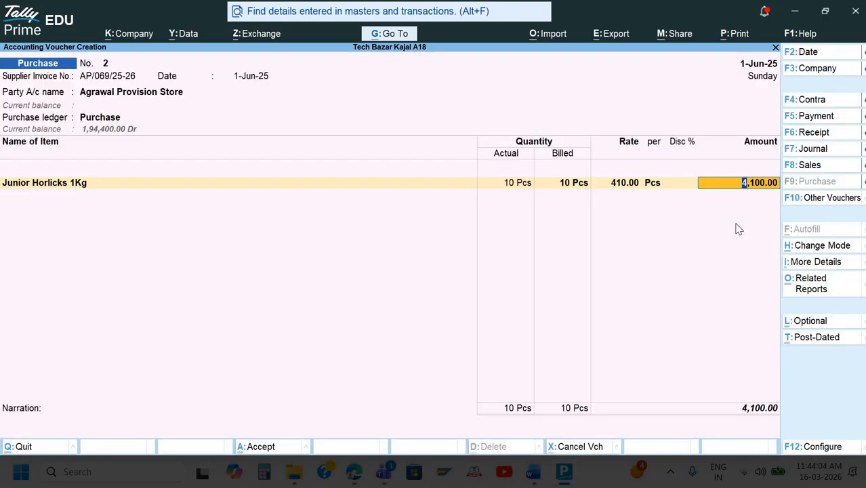
pyautogui.press('Return')
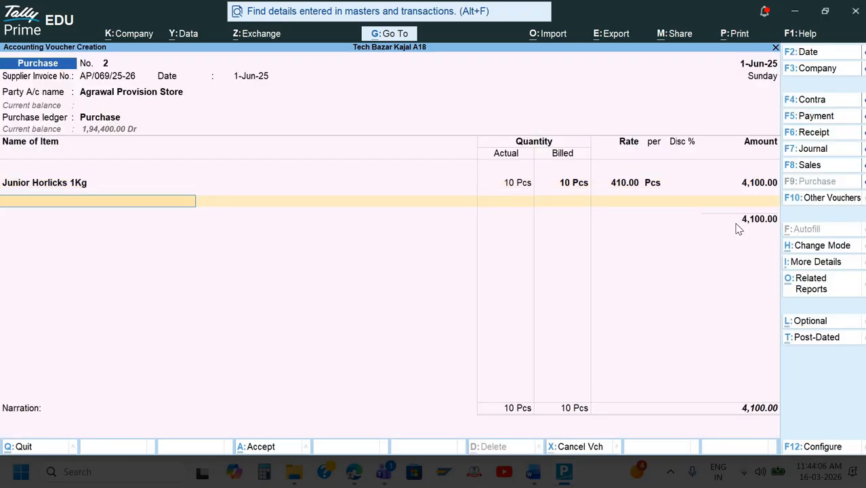
# Step: Reopen the Junior Horlicks 1Kg allocation and review its entries through to the next tracking number
pyautogui.press('BackSpace')
pyautogui.press('Return')
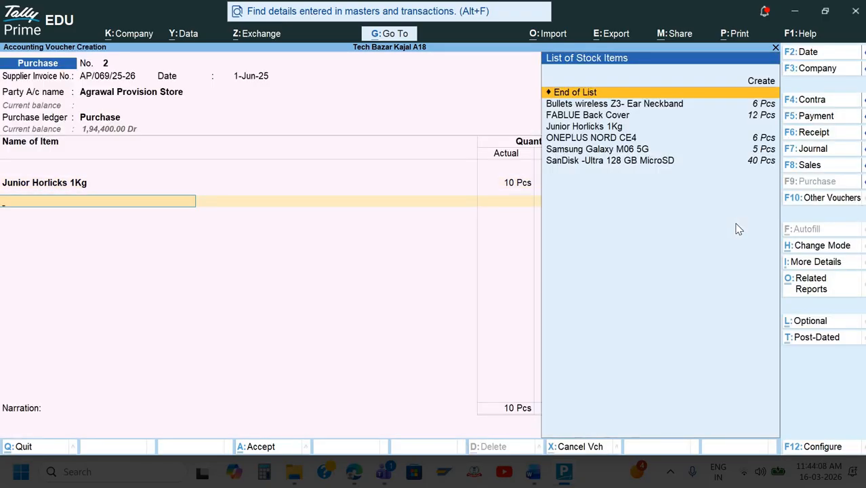
pyautogui.press('Up')
pyautogui.press('Return')
pyautogui.press('Return')
pyautogui.press('Return')
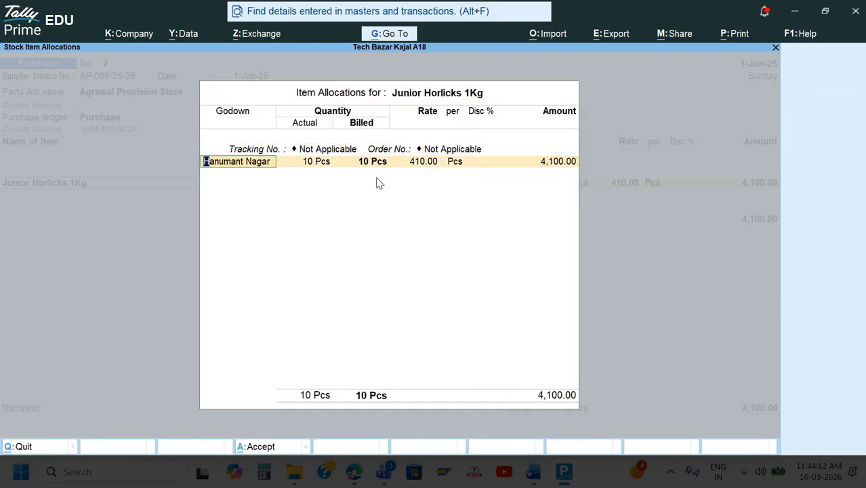
pyautogui.press('Return')
pyautogui.press('Return')
pyautogui.press('Return')
pyautogui.press('Return')
pyautogui.press('Return')
pyautogui.press('Return')
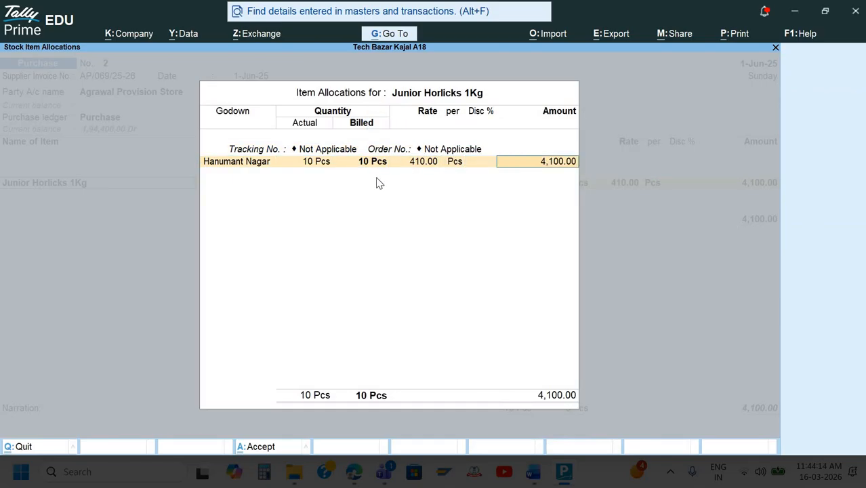
pyautogui.press('Return')
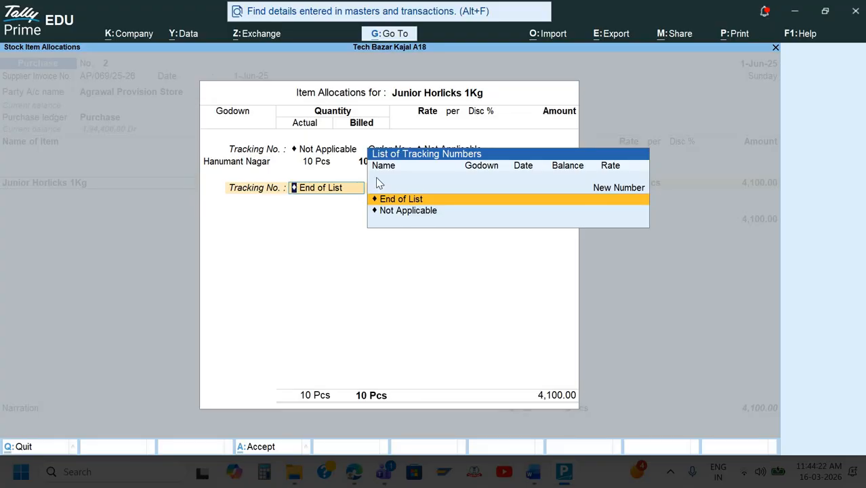
# Step: Go back through the allocation entries and open Junior Horlicks 1Kg for alteration
pyautogui.press('BackSpace')
pyautogui.press('BackSpace')
pyautogui.press('BackSpace')
pyautogui.press('BackSpace')
pyautogui.press('BackSpace')
pyautogui.press('BackSpace')
pyautogui.press('BackSpace')
pyautogui.press('BackSpace')
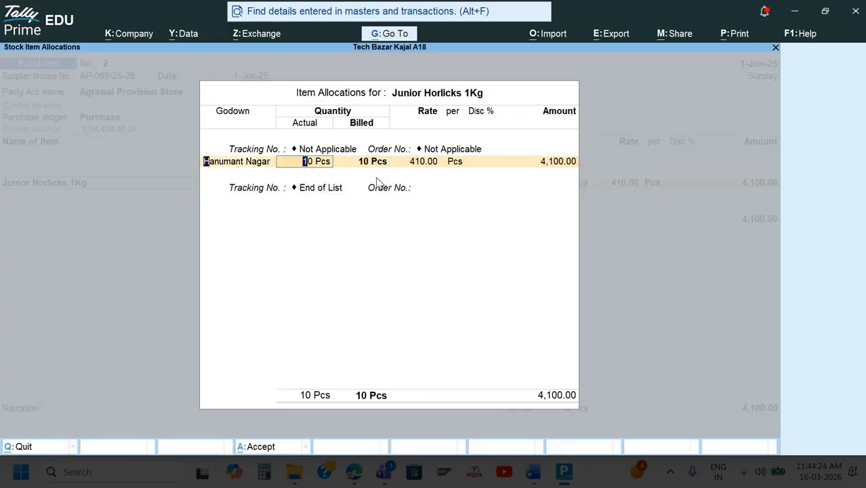
pyautogui.press('BackSpace')
pyautogui.press('BackSpace')
pyautogui.hotkey('ctrl', 'Return')
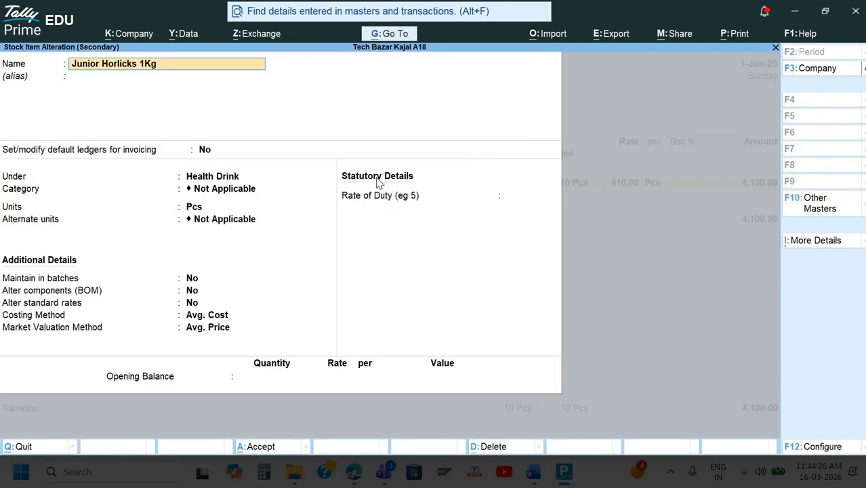
# Step: Review the standard cost and standard selling price of Junior Horlicks 1Kg and accept them
pyautogui.press('Return')
pyautogui.press('Return')
pyautogui.press('Return')
pyautogui.press('Return')
pyautogui.press('Return')
pyautogui.press('Return')
pyautogui.press('Return')
pyautogui.press('Return')
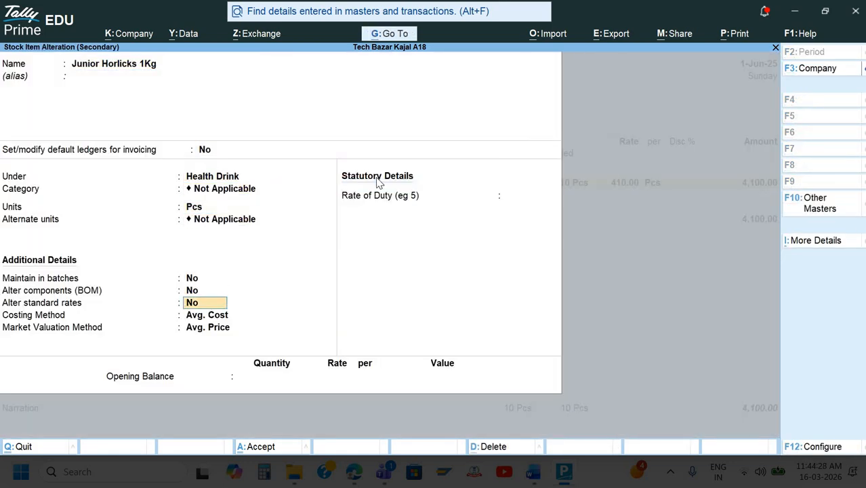
pyautogui.press('y')
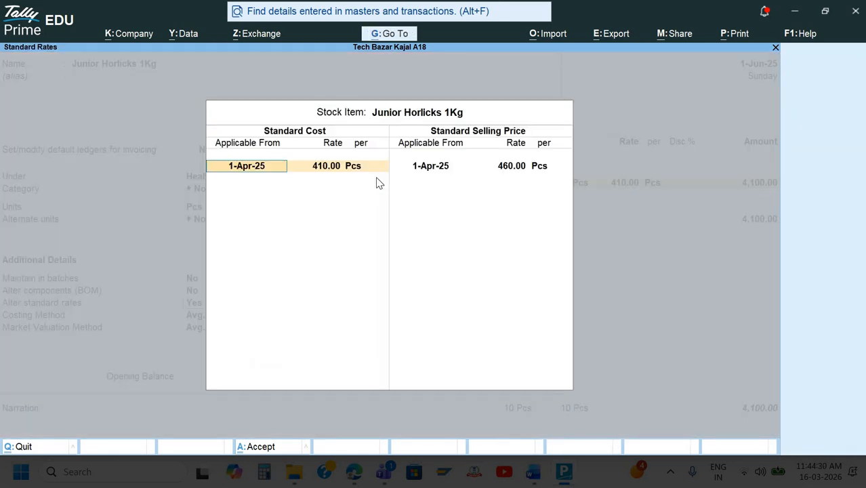
pyautogui.hotkey('ctrl', 'a')
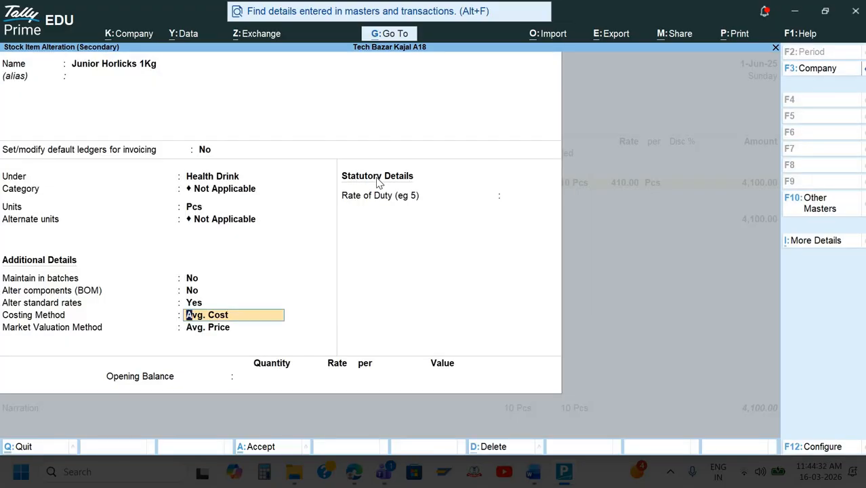
# Step: Enable batch maintenance, manufacturing date tracking and expiry dates for Junior Horlicks 1Kg, and save the stock item
pyautogui.press('Up')
pyautogui.press('Up')
pyautogui.write('y')
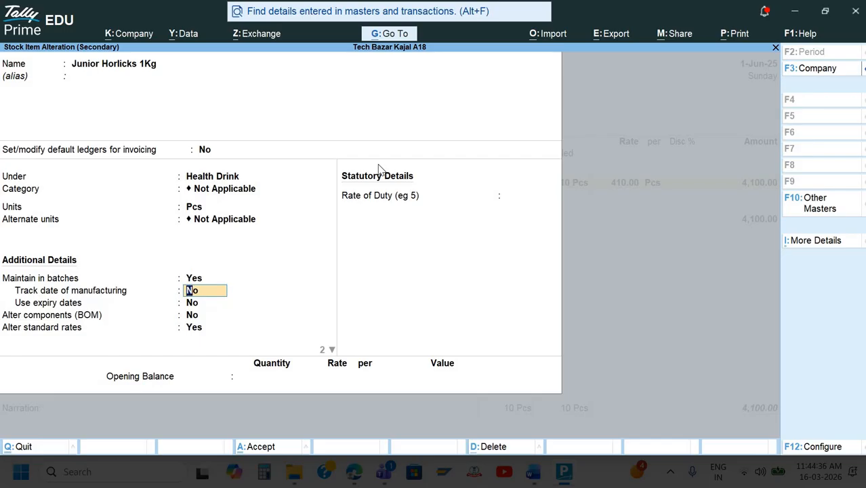
pyautogui.press('Return')
pyautogui.press('Return')
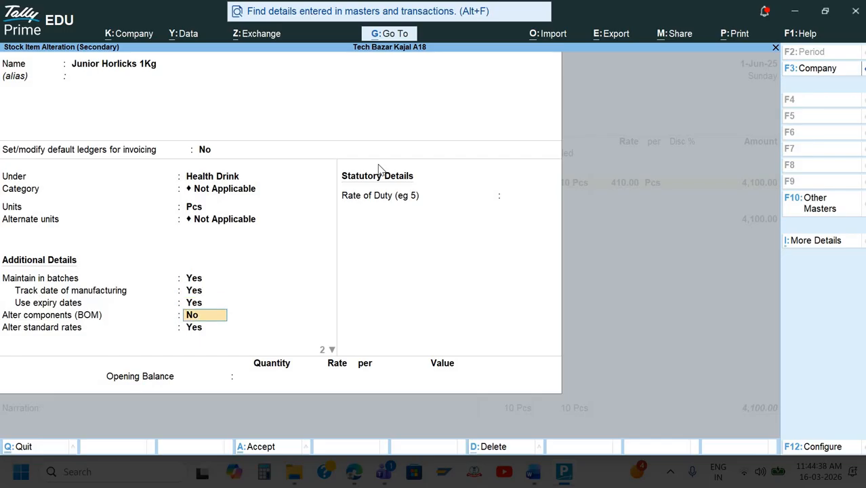
pyautogui.hotkey('ctrl', 'a')
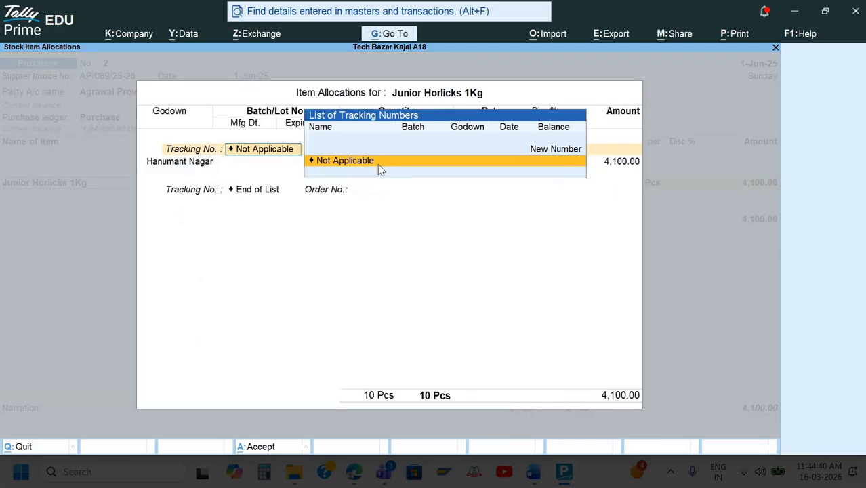
# Step: Enter JB/475/120 as the new batch number for the 10 Pcs of Junior Horlicks 1Kg in Hanumant Nagar
pyautogui.press('Return')
pyautogui.press('Return')
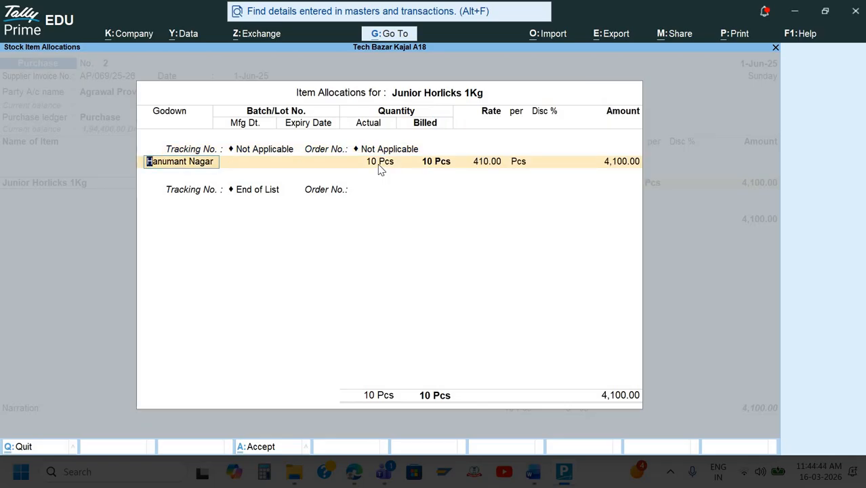
pyautogui.press('Return')
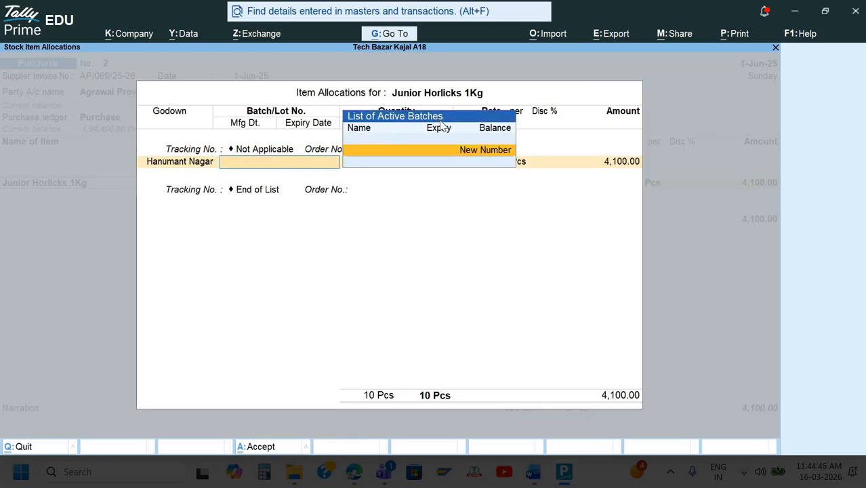
pyautogui.press('Return')
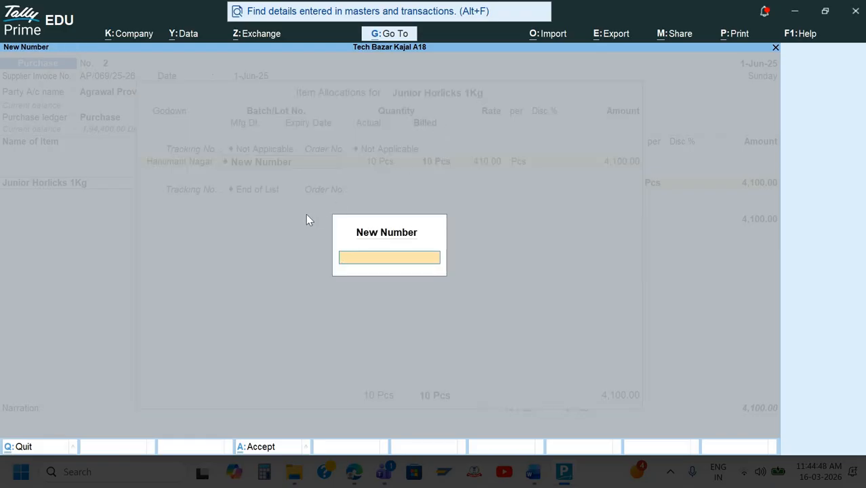
pyautogui.hotkey('alt', 'Tab')
pyautogui.hotkey('alt', 'Tab')
pyautogui.write('JB/475/120')
pyautogui.press('Return')
pyautogui.press('Return')
pyautogui.press('Return')
pyautogui.press('Return')
pyautogui.press('Return')
pyautogui.press('Return')
pyautogui.press('Return')
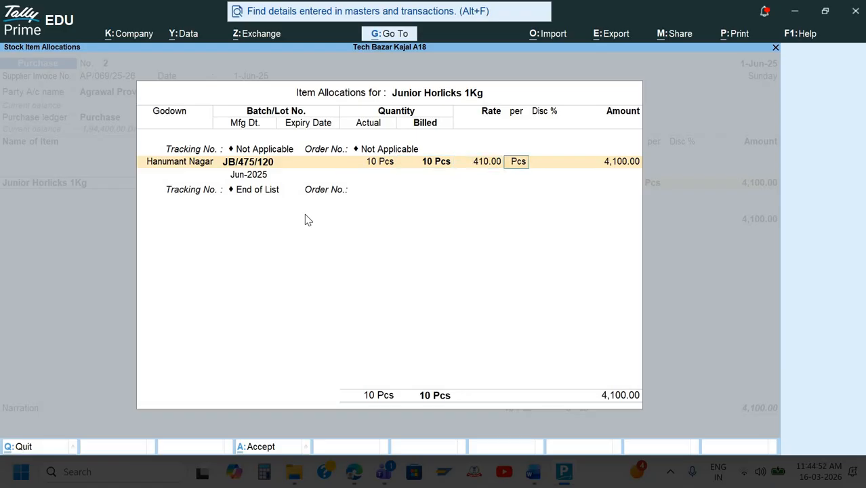
# Step: Set the batch's manufacturing date to Feb 25, as listed for Junior Horlicks 1Kg in the Word table
pyautogui.hotkey('alt', 'Tab')
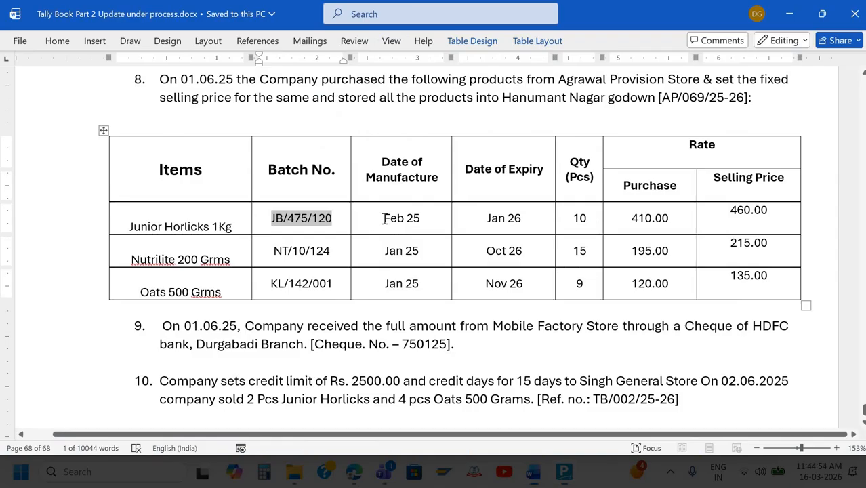
pyautogui.tripleClick(418, 224)
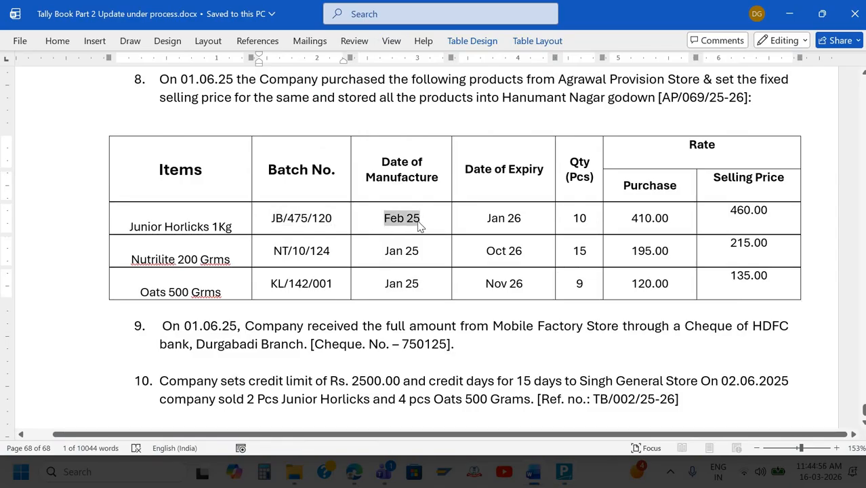
pyautogui.hotkey('alt', 'Tab')
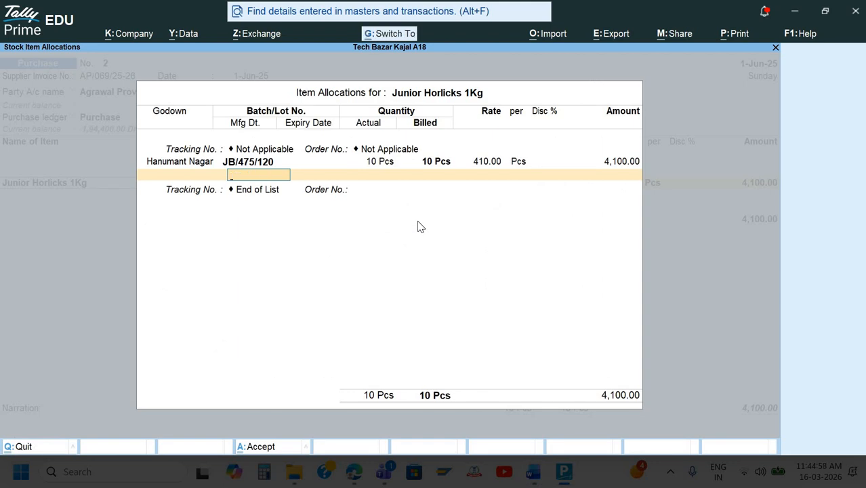
pyautogui.write('Feb 25')
pyautogui.press('Return')
# Step: Copy the expiry date Jan 26 from the Word table into the batch and accept the Junior Horlicks 1Kg allocation
pyautogui.hotkey('alt', 'Tab')
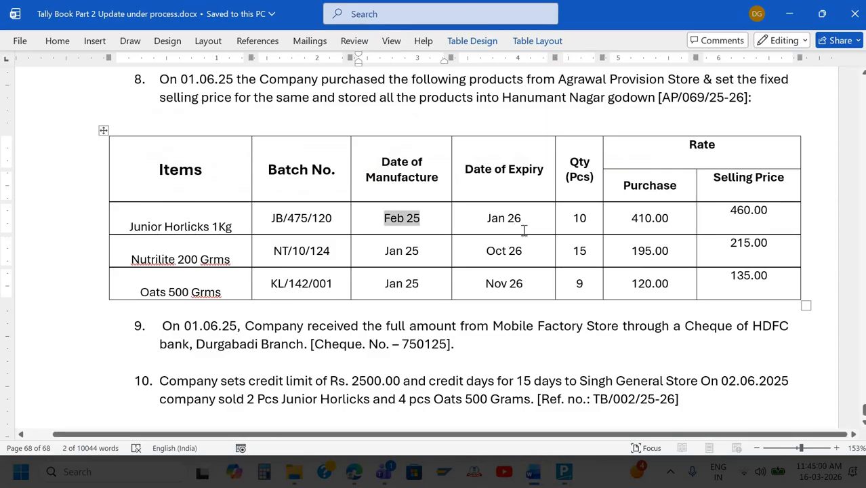
pyautogui.moveTo(486, 220); pyautogui.dragTo(525, 233)
pyautogui.hotkey('ctrl', 'c')
pyautogui.hotkey('alt', 'Tab')
pyautogui.hotkey('ctrl', 'v')
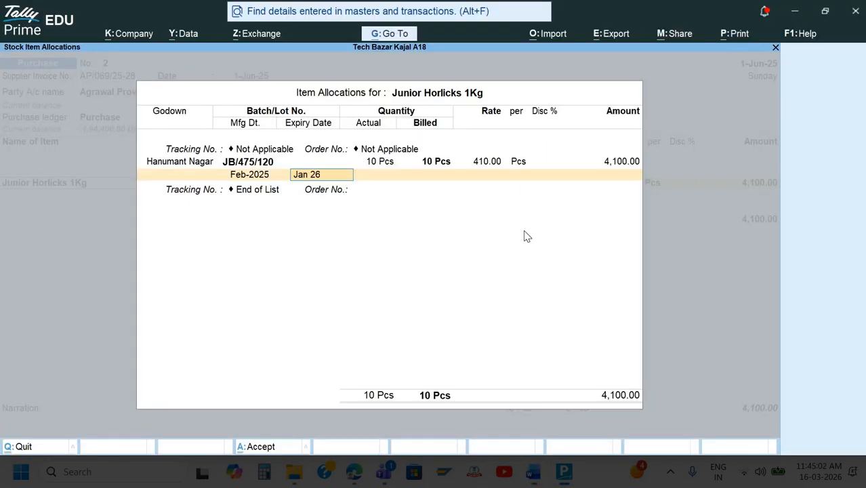
pyautogui.press('Return')
pyautogui.press('Return')
pyautogui.press('Return')
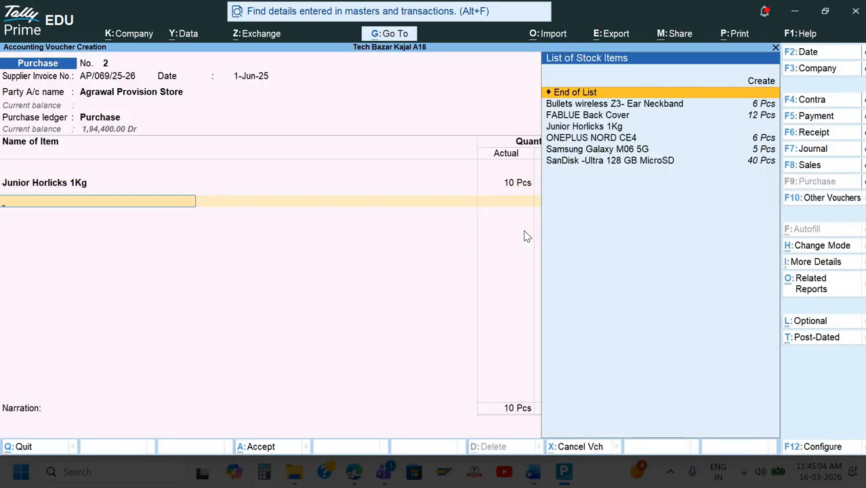
# Step: Start a new stock item from the purchase voucher and name it Nutrilite 200 Grms, copied from the Word table
pyautogui.hotkey('alt', 'c')
pyautogui.hotkey('alt', 'Tab')
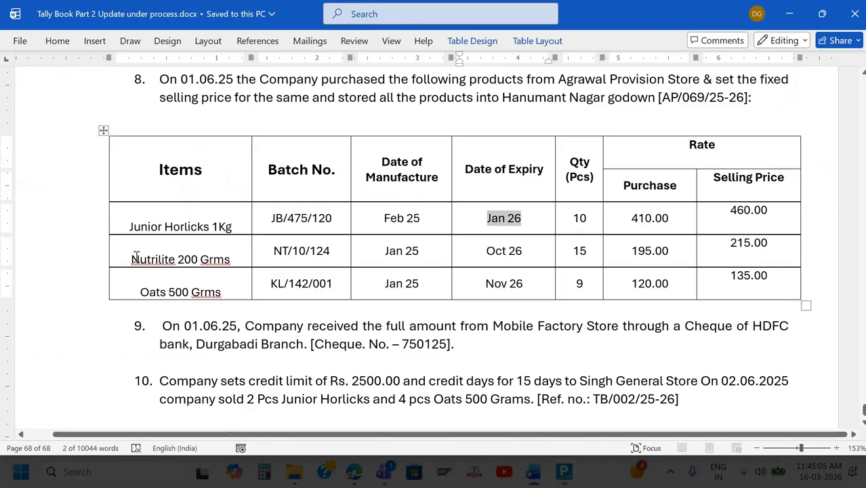
pyautogui.tripleClick(231, 259)
pyautogui.hotkey('ctrl', 'c')
pyautogui.hotkey('alt', 'Tab')
pyautogui.hotkey('ctrl', 'alt', 'v')
pyautogui.press('Return')
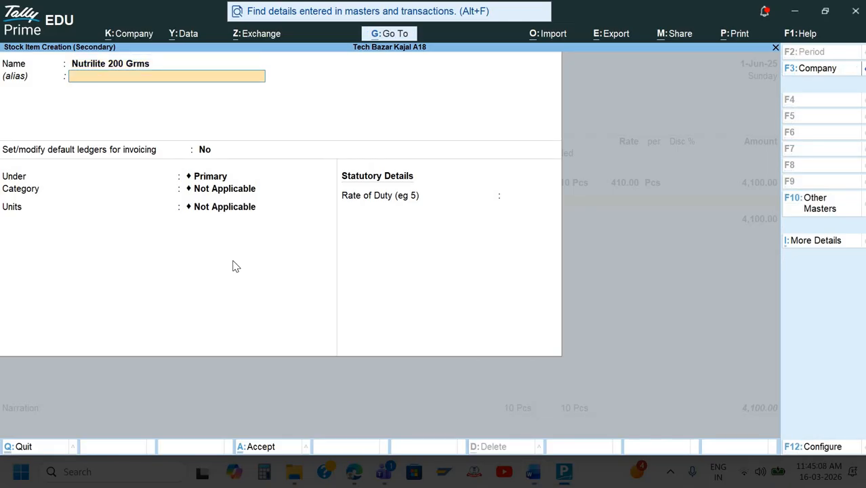
# Step: Place Nutrilite 200 Grms under the Health Drink group with Pcs as its unit and no alternate unit
pyautogui.press('Return')
pyautogui.press('Return')
pyautogui.press('Down')
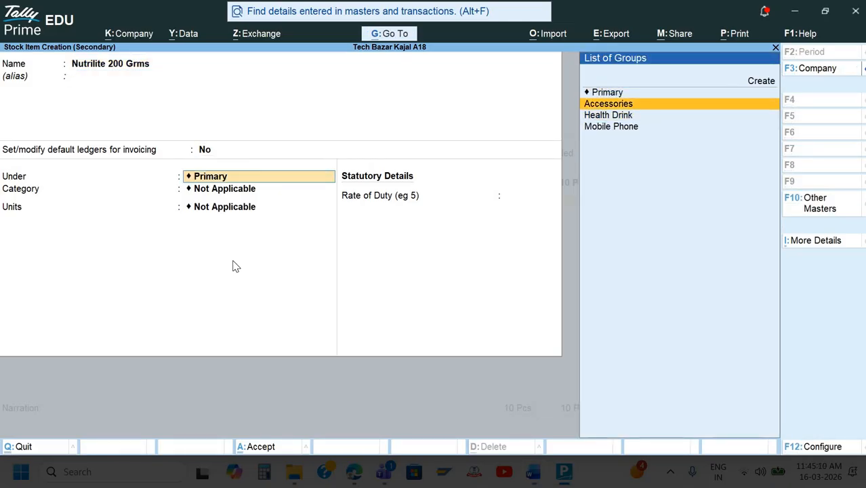
pyautogui.press('Down')
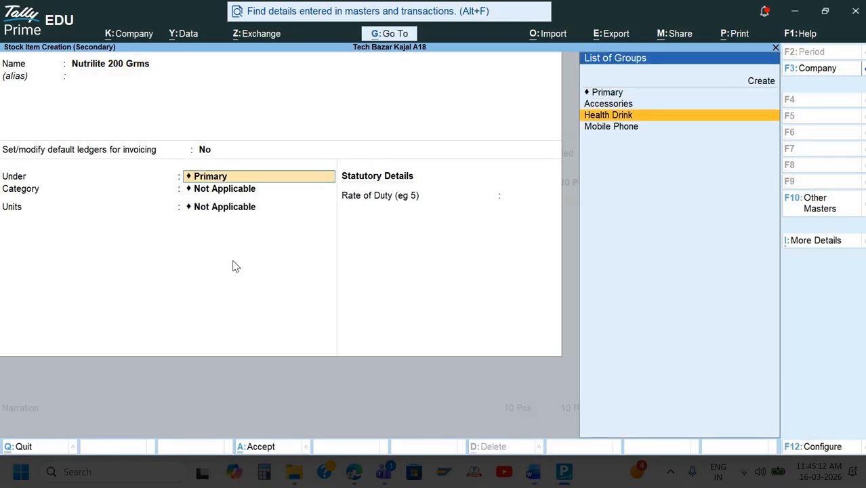
pyautogui.press('Return')
pyautogui.press('Return')
pyautogui.press('Down')
pyautogui.press('Return')
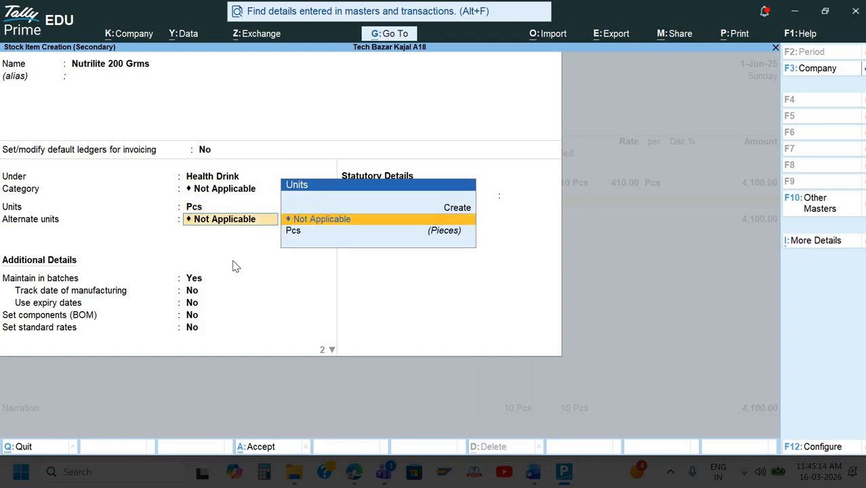
pyautogui.press('Return')
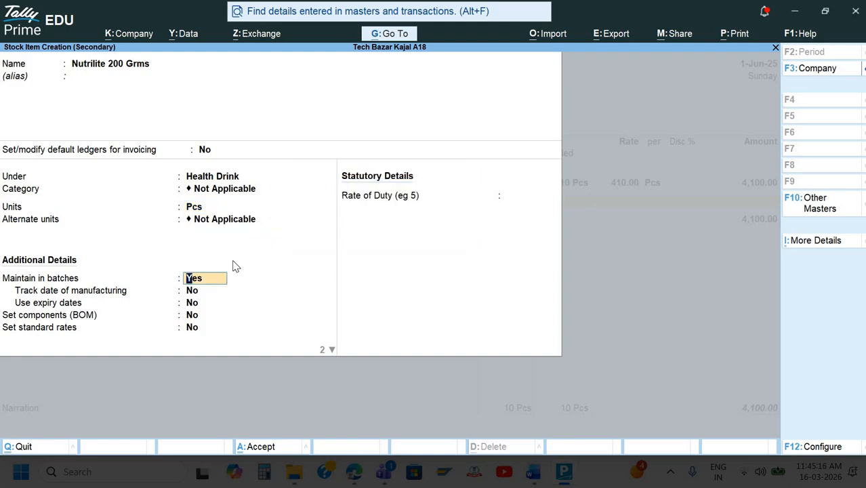
# Step: Keep batch maintenance on for Nutrilite 200 Grms and enable manufacturing date tracking and expiry dates
pyautogui.press('Return')
pyautogui.press('Return')
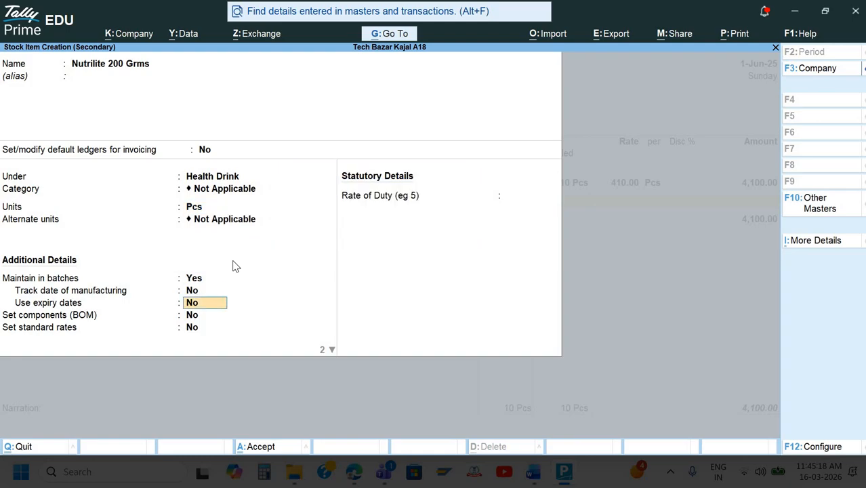
pyautogui.press('BackSpace')
pyautogui.press('y')
pyautogui.press('Return')
pyautogui.press('y')
pyautogui.press('Return')
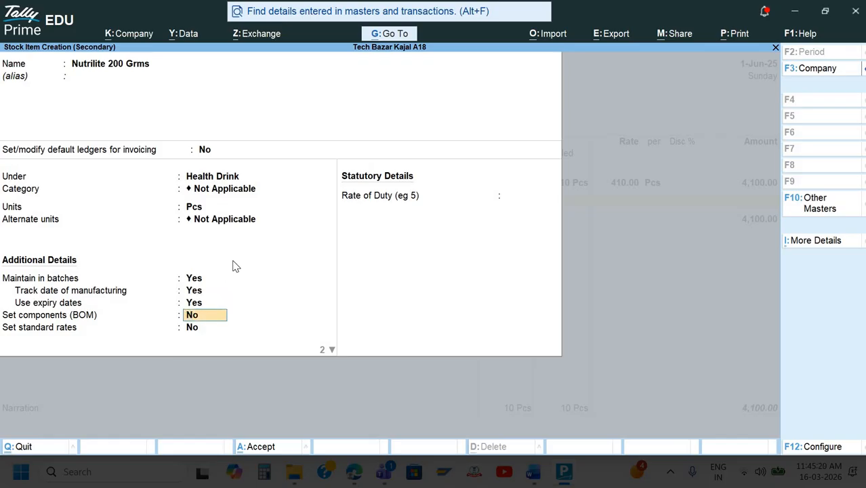
# Step: Enable standard rates for Nutrilite 200 Grms and set the standard cost to 195 per Pcs from 1-Apr-25
pyautogui.press('Return')
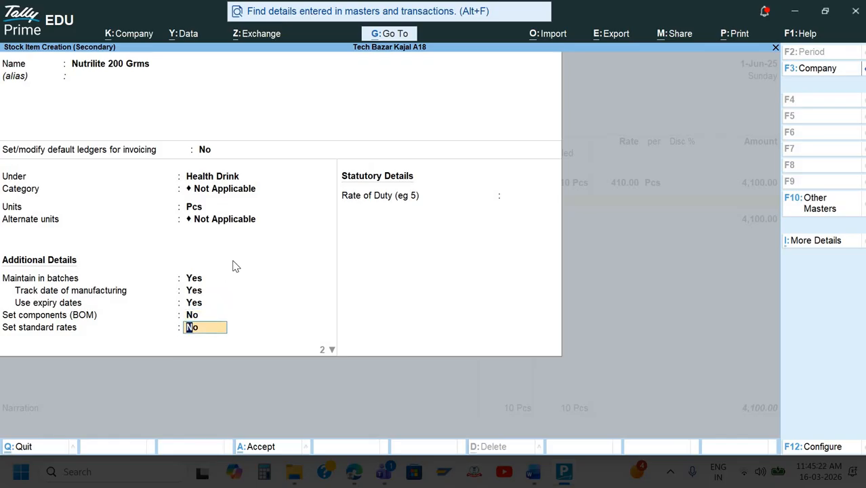
pyautogui.press('y')
pyautogui.press('Return')
pyautogui.hotkey('alt', 'Tab')
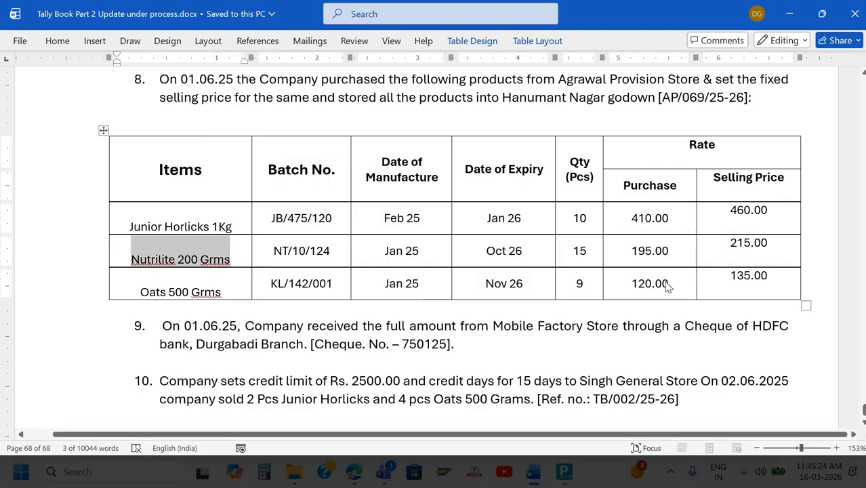
pyautogui.hotkey('alt', 'Tab')
pyautogui.write('195')
pyautogui.press('Return')
pyautogui.press('Return')
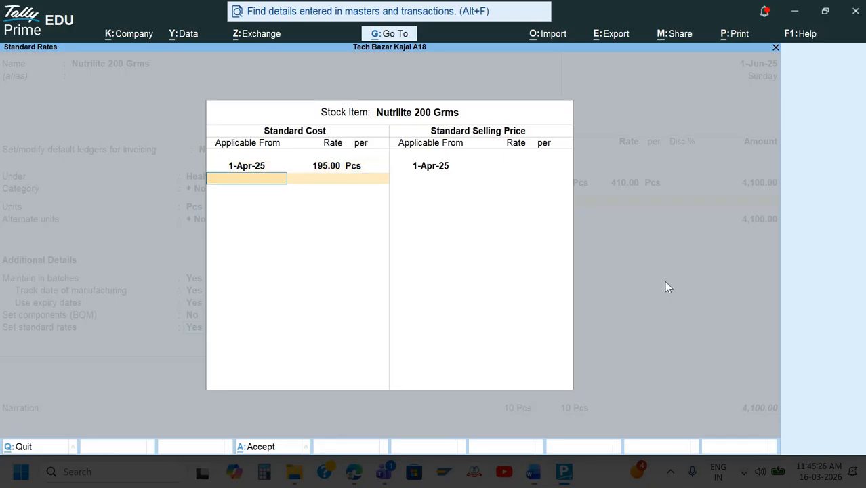
pyautogui.press('Return')
# Step: Set the standard selling price of Nutrilite 200 Grms to 215 from 1-Apr-25 and save the stock item
pyautogui.hotkey('alt', 'Tab')
pyautogui.hotkey('alt', 'Tab')
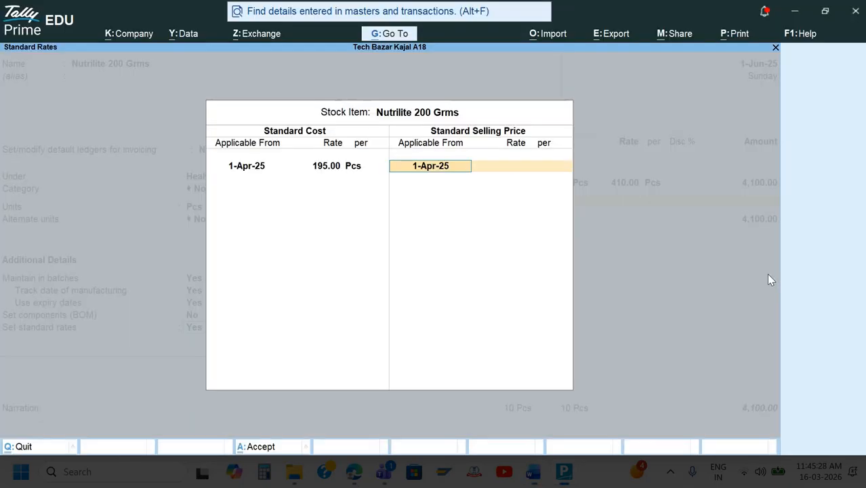
pyautogui.press('Return')
pyautogui.write('215')
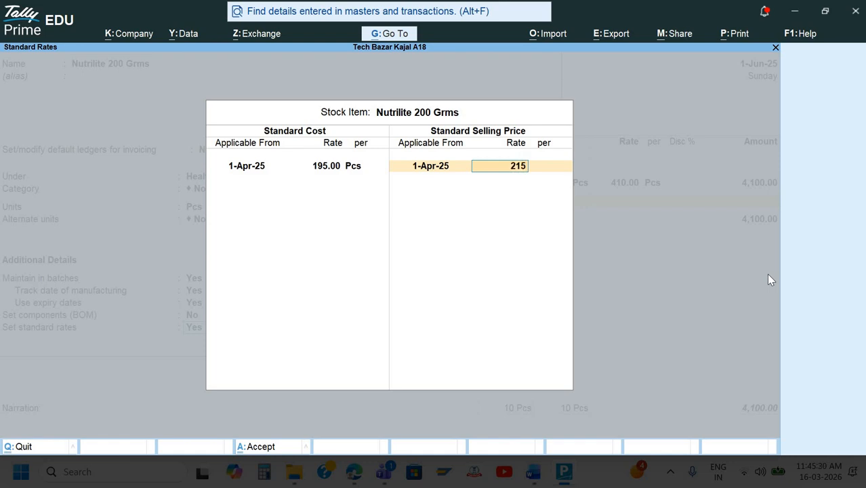
pyautogui.press('Return')
pyautogui.press('Return')
pyautogui.press('Return')
pyautogui.press('Return')
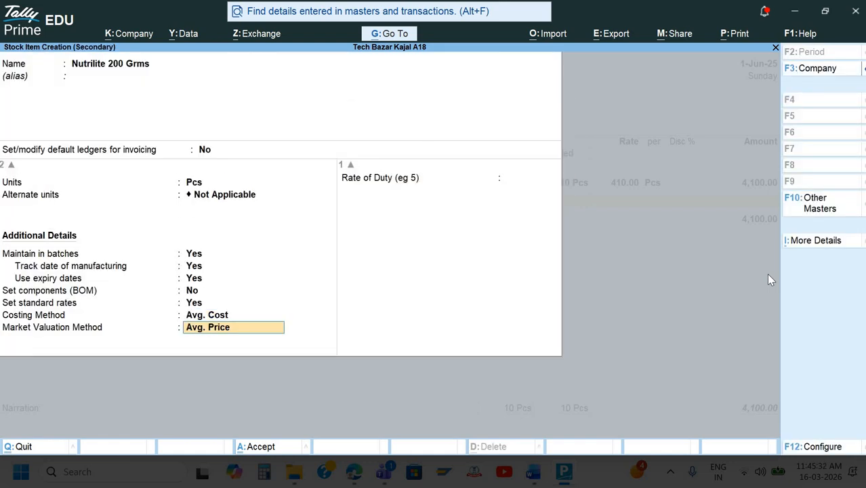
pyautogui.hotkey('ctrl', 'a')
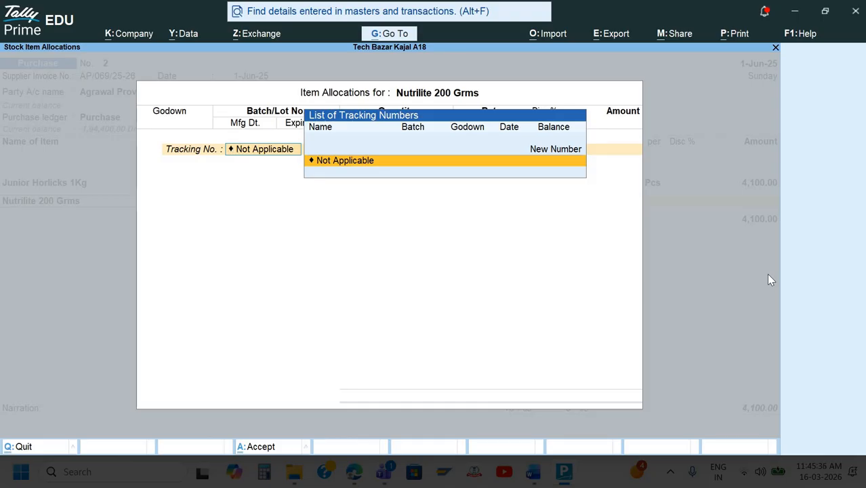
# Step: Allocate Nutrilite 200 Grms to the Hanumant Nagar godown without tracking or order numbers, and start a new batch number
pyautogui.press('Return')
pyautogui.press('Return')
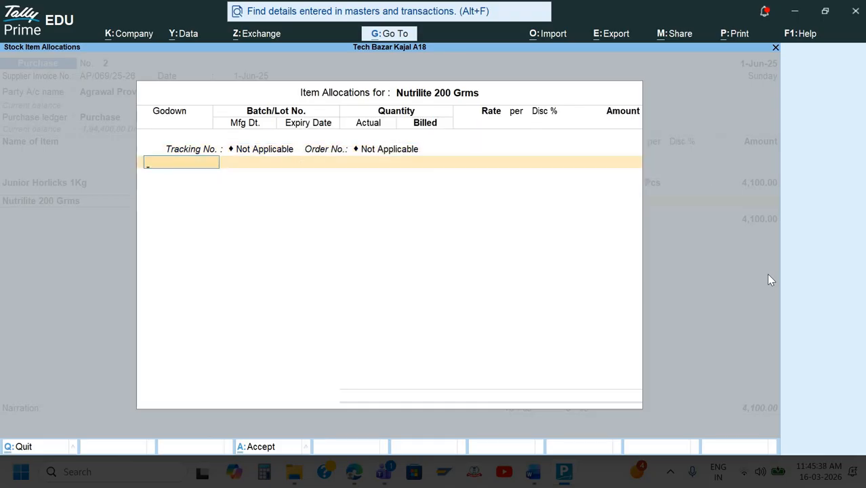
pyautogui.press('Down')
pyautogui.press('Down')
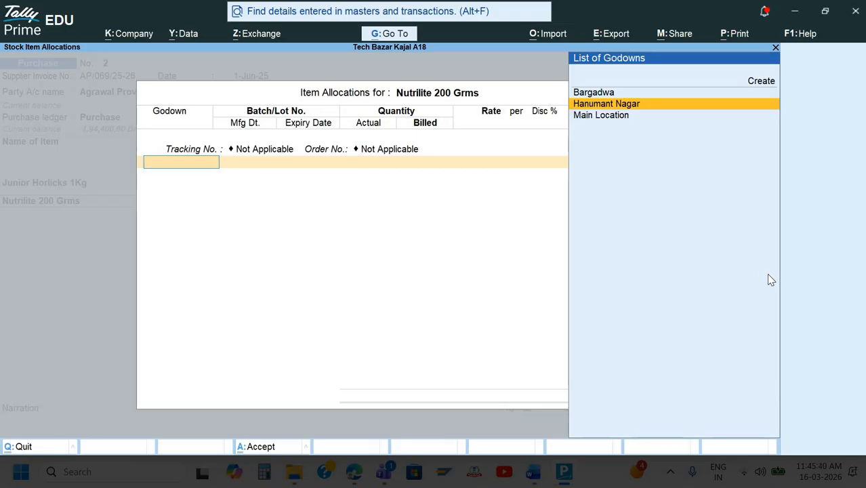
pyautogui.press('Return')
pyautogui.press('Return')
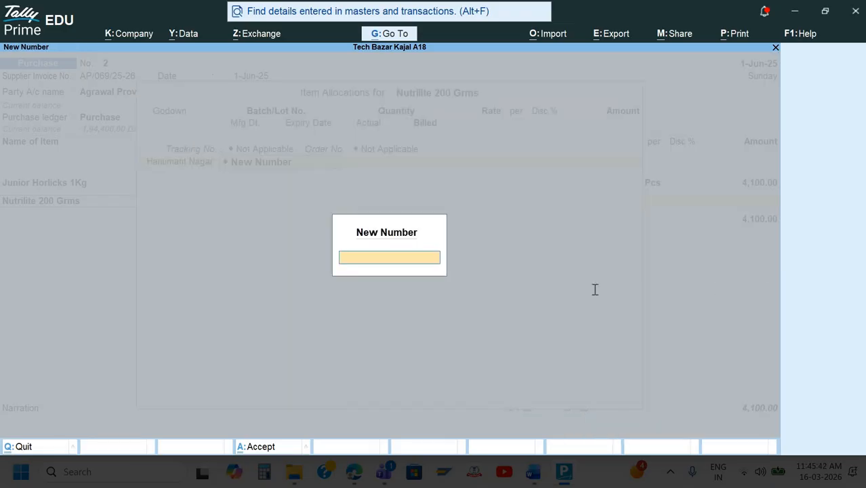
# Step: Copy the batch number NT/10/124 from the Word table into the Nutrilite 200 Grms allocation
pyautogui.hotkey('alt', 'Tab')
pyautogui.tripleClick(336, 255)
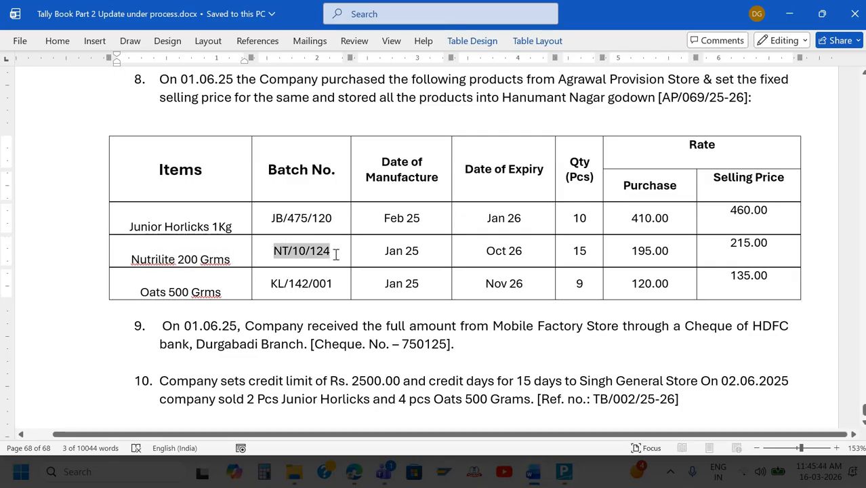
pyautogui.hotkey('ctrl', 'c')
pyautogui.hotkey('alt', 'Tab')
pyautogui.hotkey('ctrl', 'v')
pyautogui.press('Return')
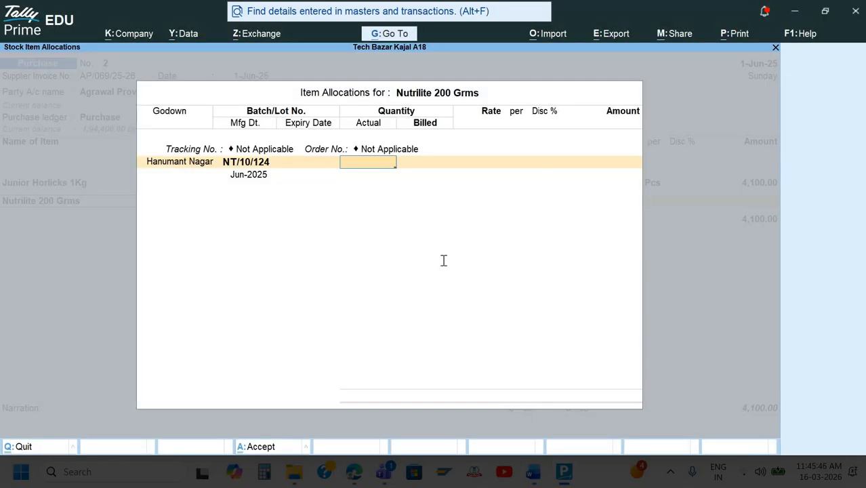
# Step: Enter 15 Pcs as the quantity for batch NT/10/124, keeping the rate of 195.00 per Pcs
pyautogui.hotkey('alt', 'Tab')
pyautogui.hotkey('alt', 'Tab')
pyautogui.write('15')
pyautogui.press('Return')
pyautogui.press('Return')
pyautogui.press('Return')
pyautogui.press('Return')
pyautogui.press('Return')
pyautogui.press('Return')
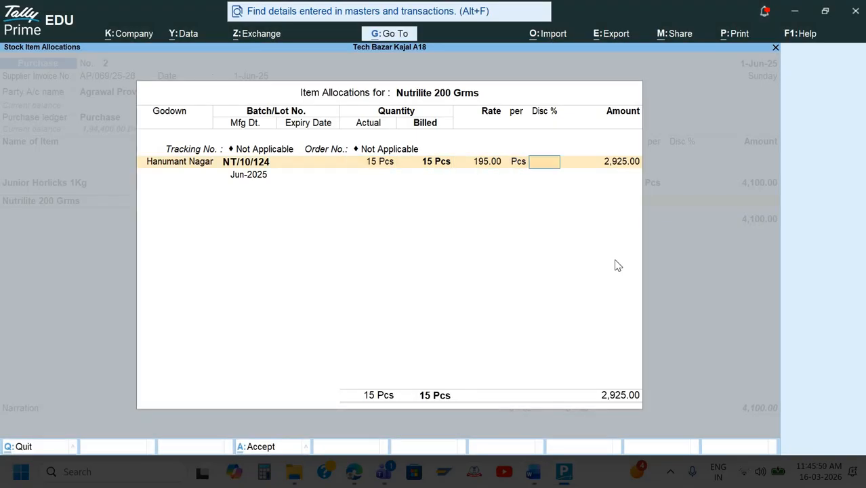
# Step: Set the NT/10/124 batch's manufacturing date to Jan 25, copied from the Nutrilite row of the Word table
pyautogui.hotkey('alt', 'Tab')
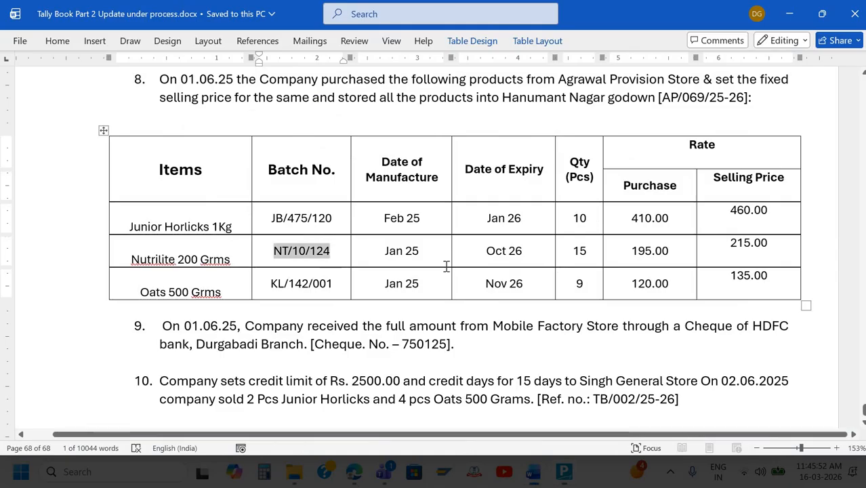
pyautogui.hotkey('alt', 'Tab')
pyautogui.press('BackSpace')
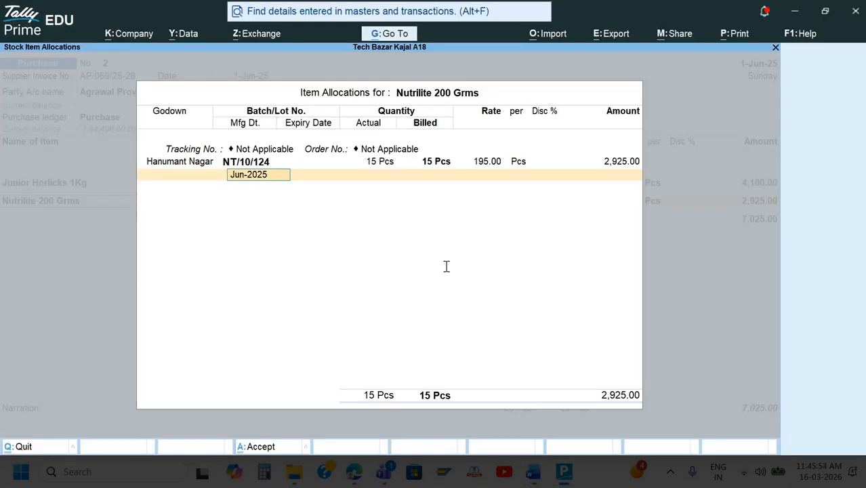
pyautogui.hotkey('alt', 'Tab')
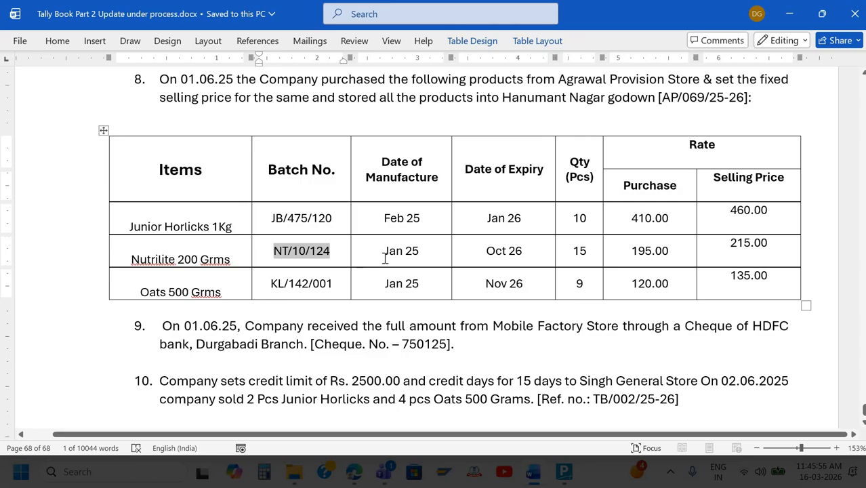
pyautogui.moveTo(385, 257); pyautogui.dragTo(436, 255)
pyautogui.hotkey('ctrl', 'c')
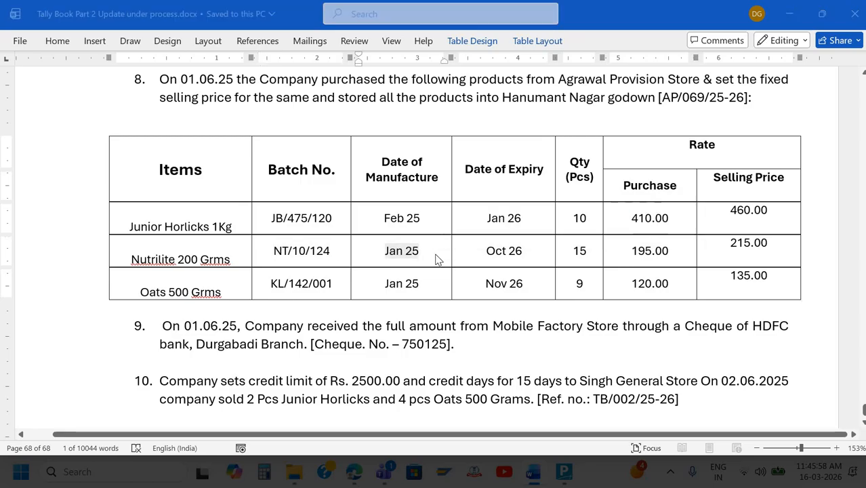
pyautogui.hotkey('alt', 'Tab')
pyautogui.hotkey('ctrl', 'v')
pyautogui.press('Return')
# Step: Copy the expiry date Oct 26 from the Word table into the batch and accept the Nutrilite 200 Grms allocation
pyautogui.hotkey('alt', 'Tab')
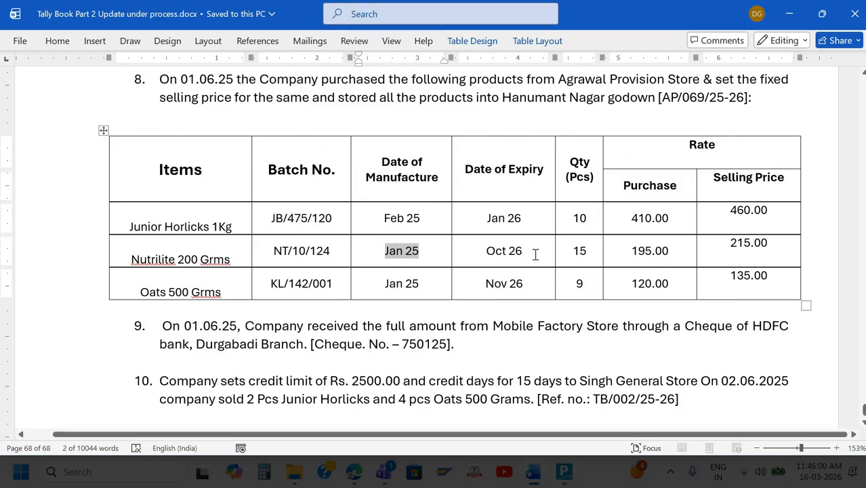
pyautogui.moveTo(485, 252); pyautogui.dragTo(536, 254)
pyautogui.hotkey('ctrl', 'c')
pyautogui.hotkey('alt', 'Tab')
pyautogui.hotkey('ctrl', 'v')
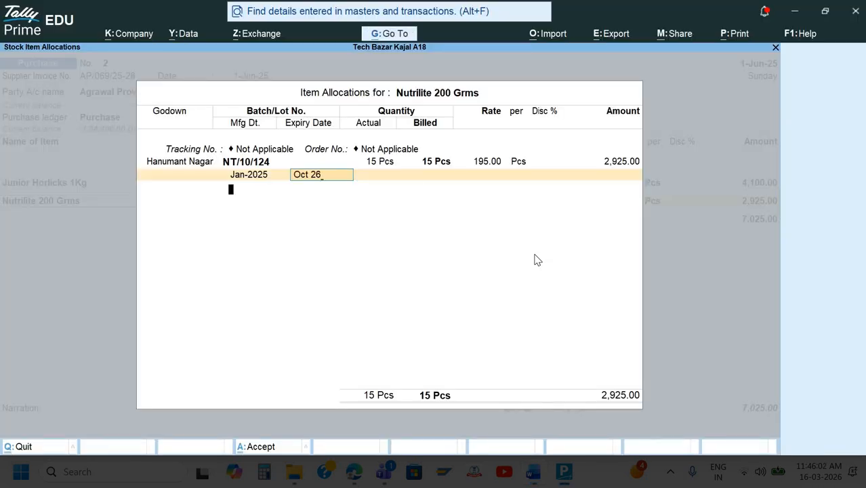
pyautogui.press('Return')
pyautogui.press('Return')
pyautogui.press('Return')
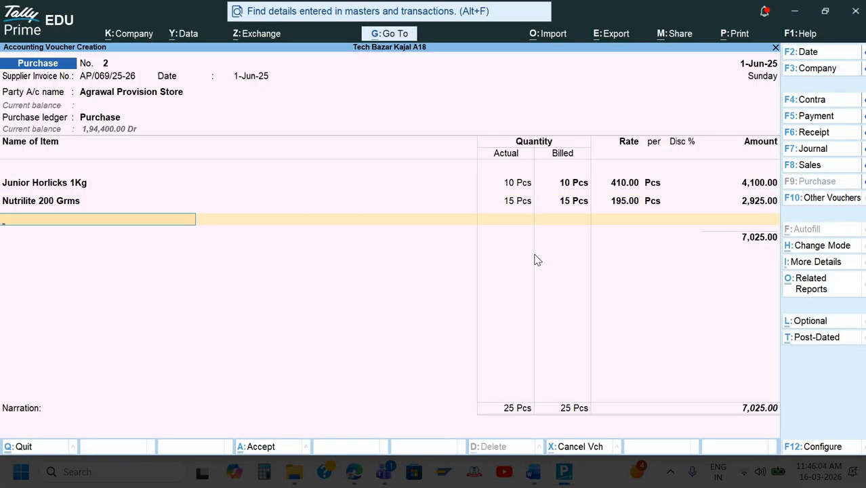
# Step: Start another stock item from the voucher and name it Oats 500 Grms, copied from the Word table
pyautogui.hotkey('alt', 'c')
pyautogui.hotkey('alt', 'Tab')
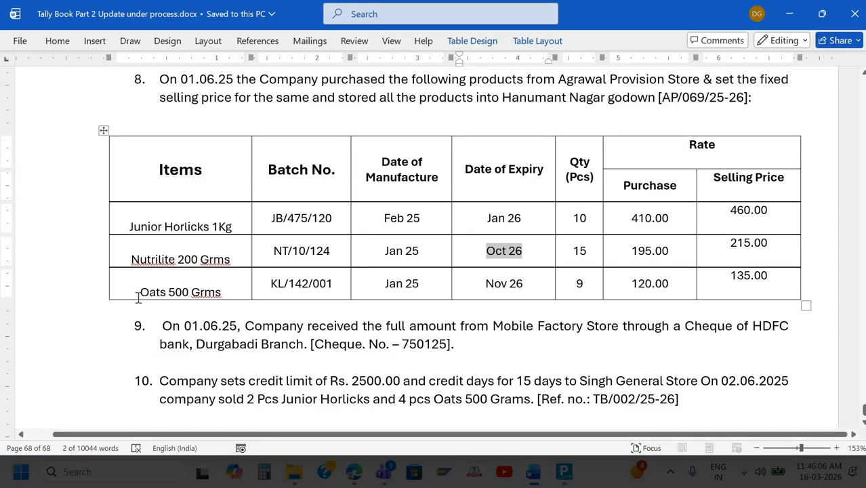
pyautogui.moveTo(138, 298); pyautogui.dragTo(215, 298)
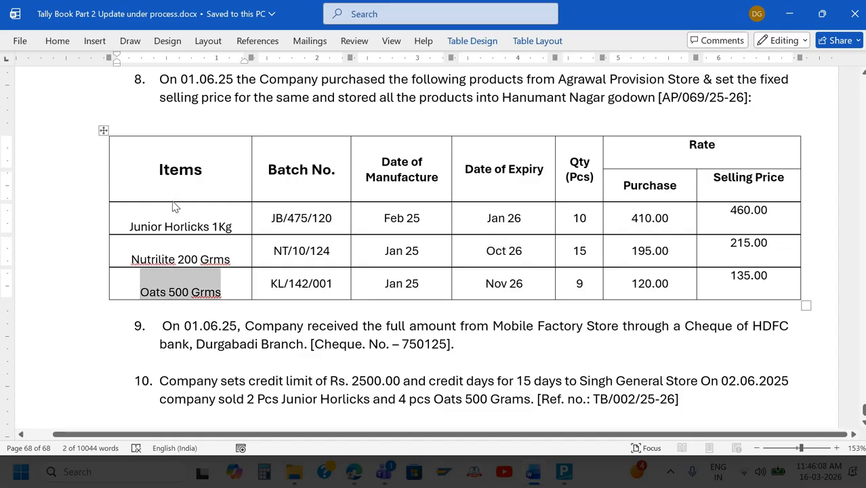
pyautogui.hotkey('alt', 'Tab')
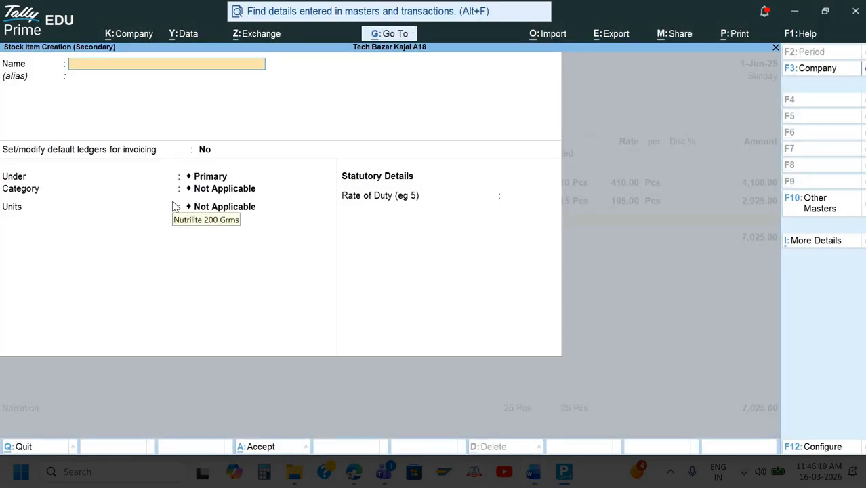
pyautogui.hotkey('ctrl', 'v')
pyautogui.press('Return')
# Step: Keep the Primary group and Not Applicable category for Oats 500 Grms, and set its unit to Pcs without alternate units
pyautogui.press('Return')
pyautogui.press('Return')
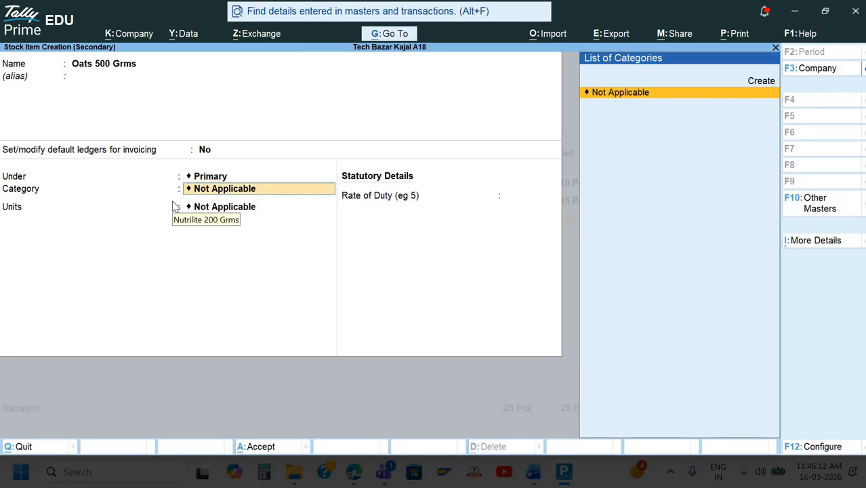
pyautogui.press('Return')
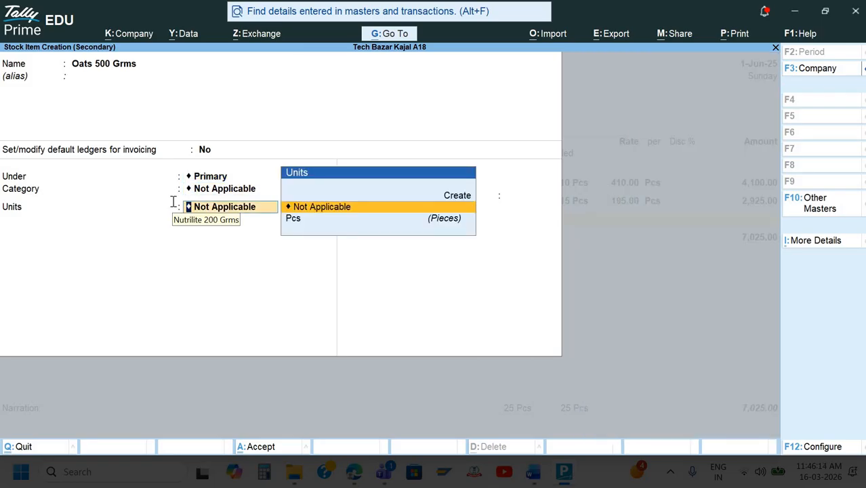
pyautogui.hotkey('alt', 'Tab')
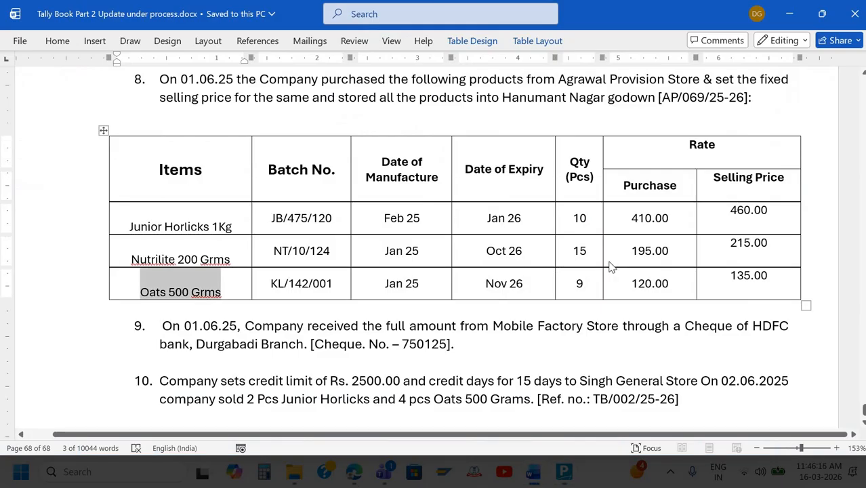
pyautogui.hotkey('alt', 'Tab')
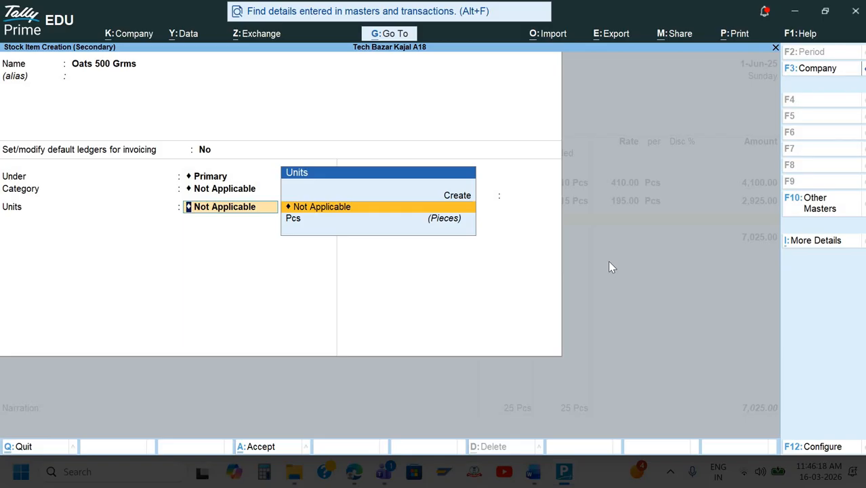
pyautogui.press('Down')
pyautogui.press('Return')
pyautogui.press('Return')
# Step: Enable batch maintenance for Oats 500 Grms, with manufacturing date tracking and expiry dates
pyautogui.press('Return')
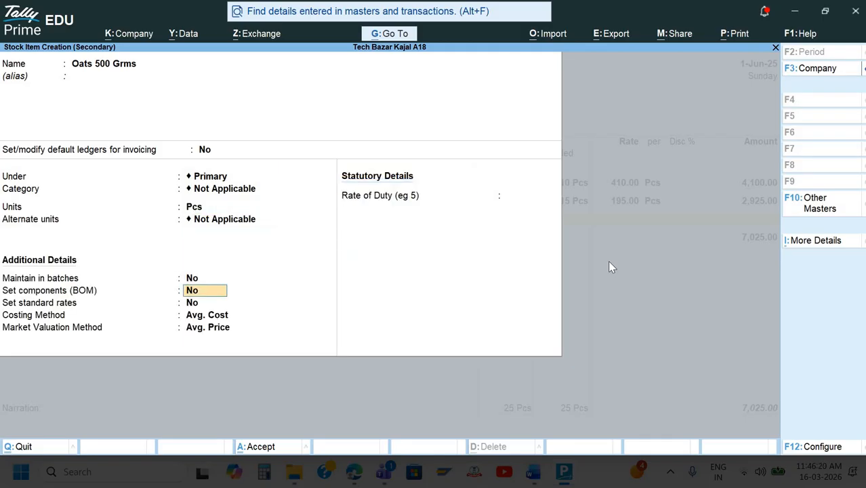
pyautogui.press('Up')
pyautogui.press('Return')
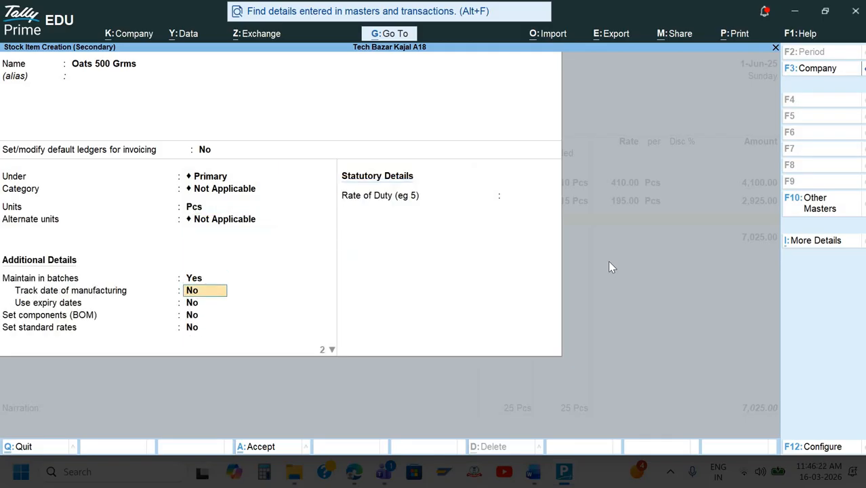
pyautogui.write('y')
pyautogui.press('Return')
pyautogui.write('y')
pyautogui.press('Return')
# Step: Leave components off, keep the Avg. Cost and Avg. Price methods, and enable standard rates for Oats 500 Grms
pyautogui.press('Return')
pyautogui.press('Return')
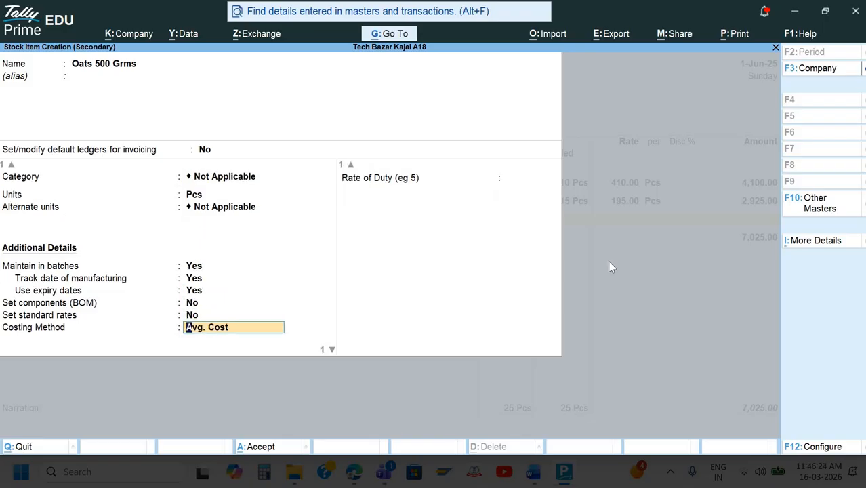
pyautogui.press('Return')
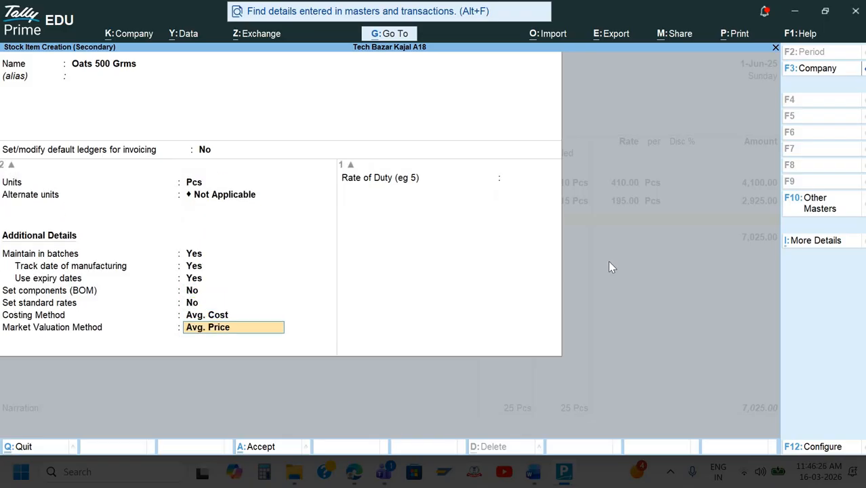
pyautogui.press('Up')
pyautogui.press('Up')
pyautogui.write('y')
pyautogui.press('Return')
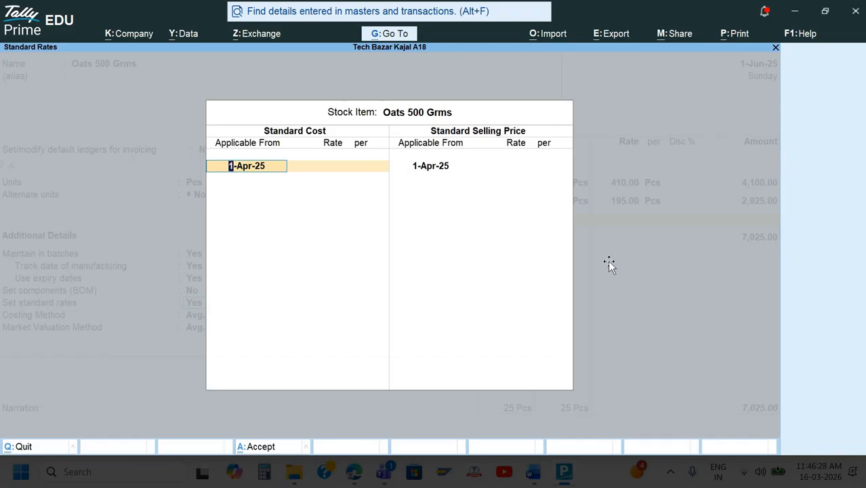
# Step: Set the standard cost of Oats 500 Grms to 120.00 per Pcs from 1-Apr-25
pyautogui.hotkey('alt', 'Tab')
pyautogui.hotkey('alt', 'Tab')
pyautogui.press('Return')
pyautogui.write('1')
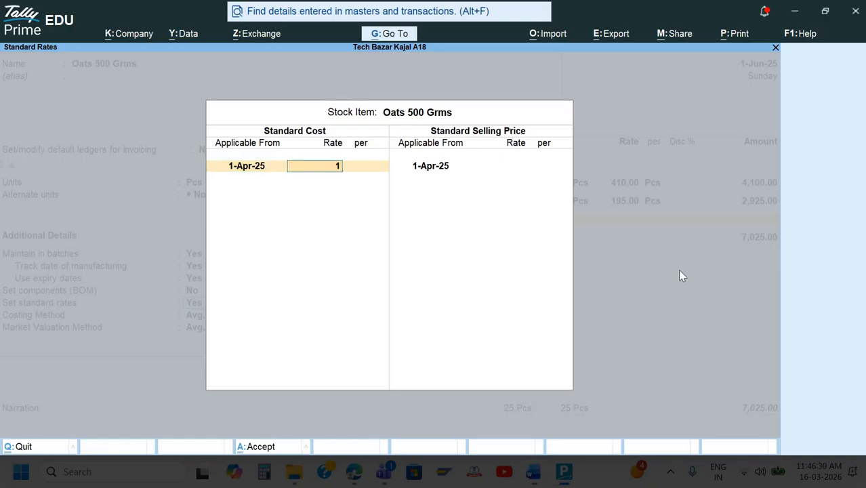
pyautogui.write('20')
pyautogui.press('Return')
pyautogui.press('Return')
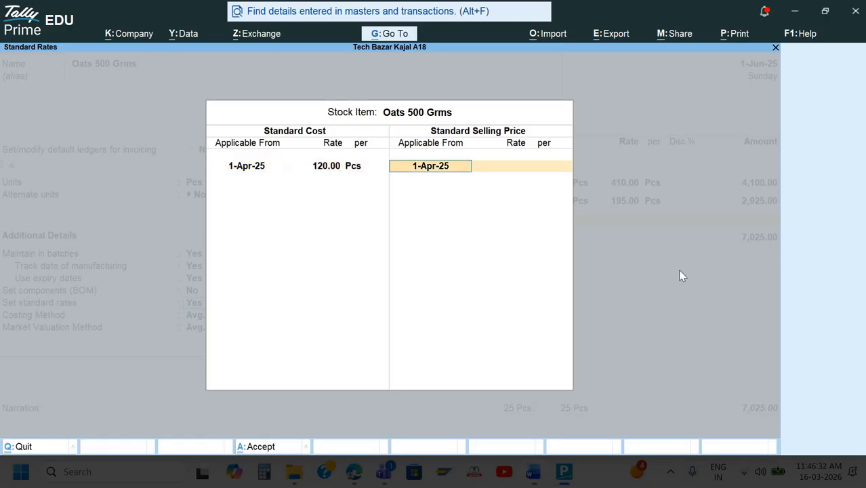
# Step: Enter the Word table's 135.00 selling price as the standard selling price from 1-Apr-25 and save the Oats 500 Grms item
pyautogui.press('Return')
pyautogui.hotkey('alt', 'Tab')
pyautogui.hotkey('alt', 'Tab')
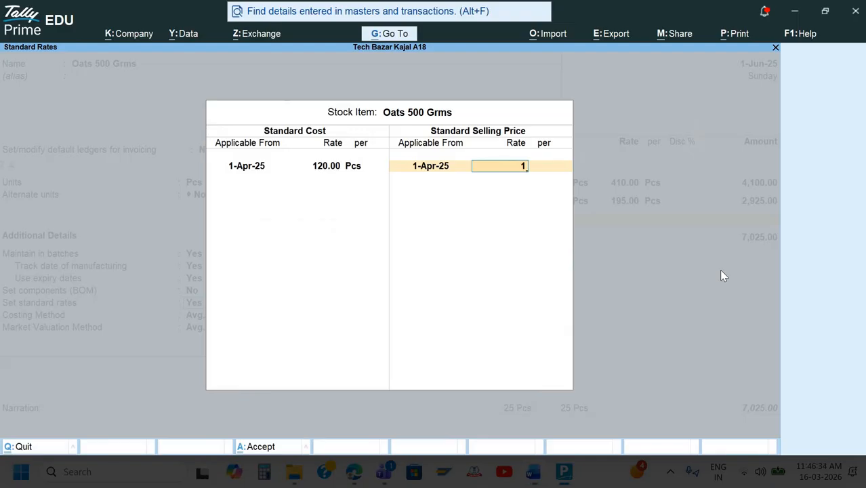
pyautogui.press('Return')
pyautogui.press('Return')
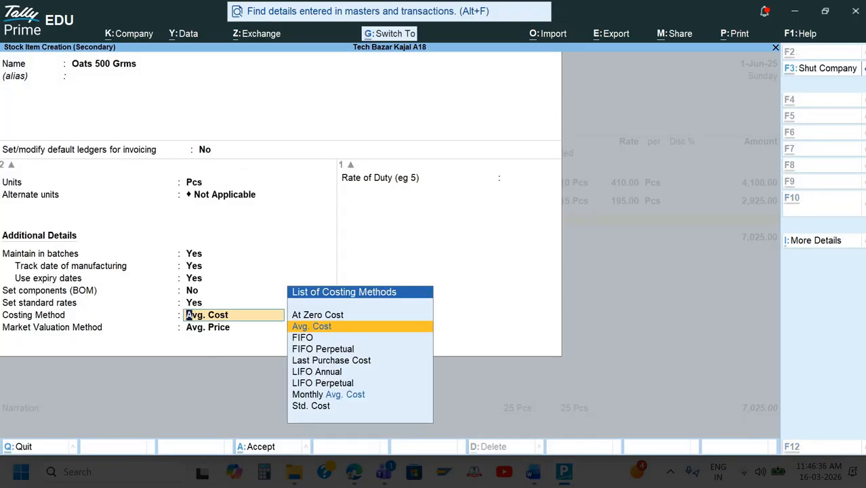
pyautogui.hotkey('ctrl', 'a')
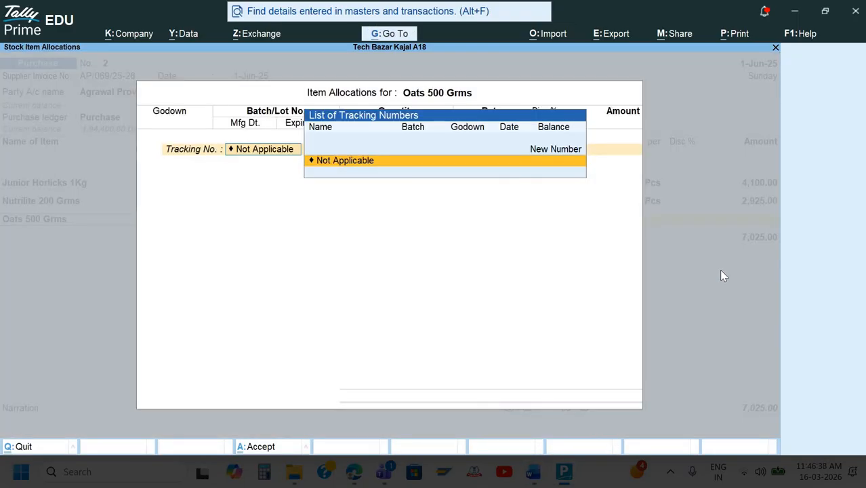
# Step: Allocate Oats 500 Grms to the Hanumant Nagar godown with no tracking or order number, and start a new batch number
pyautogui.press('Return')
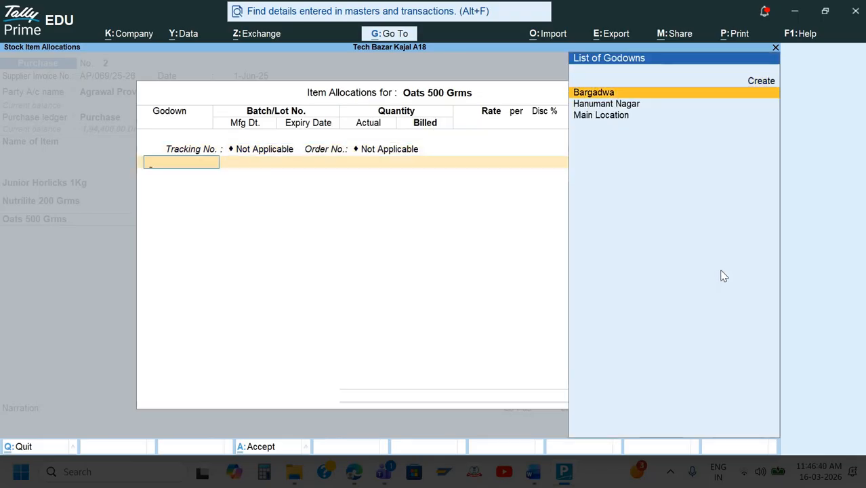
pyautogui.press('Down')
pyautogui.press('Return')
pyautogui.press('Return')
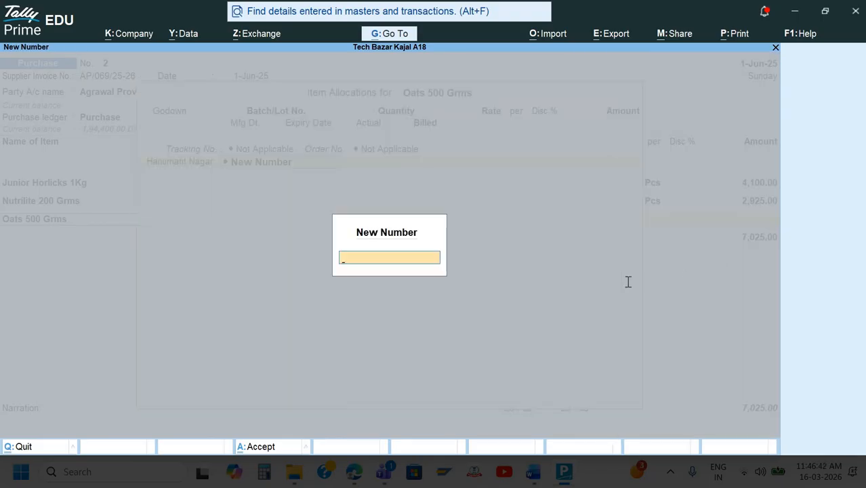
# Step: Copy batch number KL/142/001 from the Oats row of the Word table into the new batch
pyautogui.hotkey('alt', 'Tab')
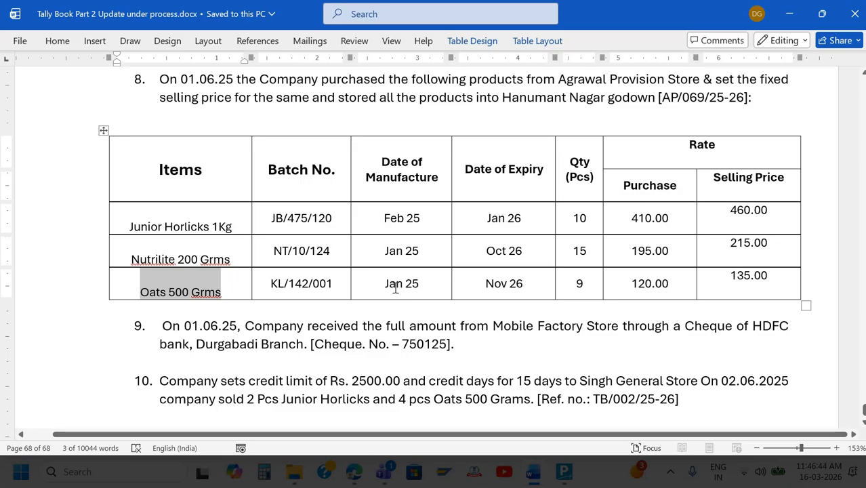
pyautogui.moveTo(384, 285); pyautogui.dragTo(395, 286)
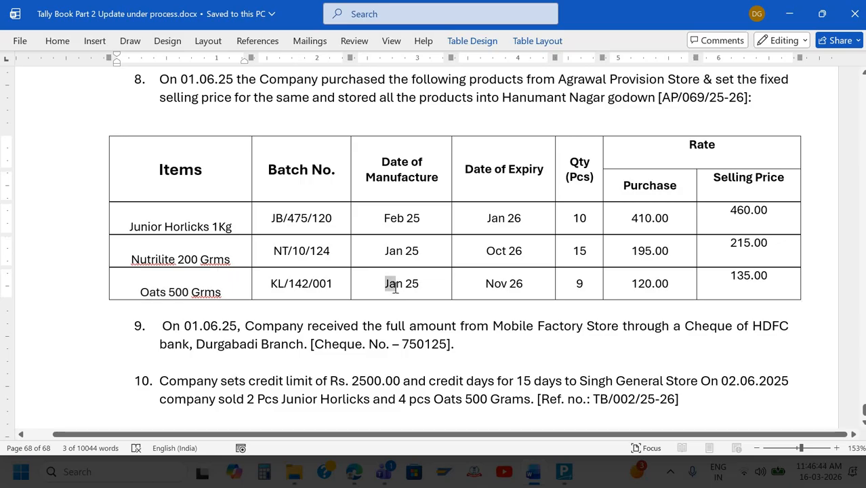
pyautogui.tripleClick(339, 285)
pyautogui.hotkey('ctrl', 'c')
pyautogui.hotkey('alt', 'Tab')
pyautogui.hotkey('ctrl', 'v')
pyautogui.press('Return')
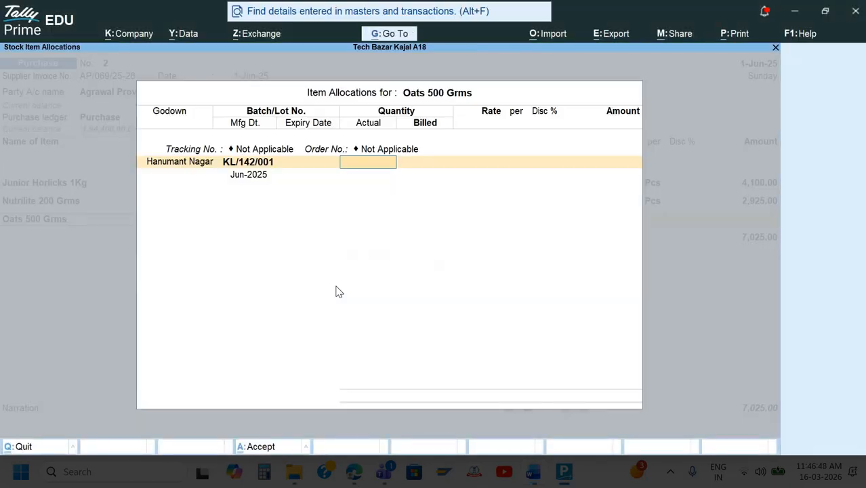
# Step: Enter 9 Pcs as the actual and billed quantity for batch KL/142/001, keeping the rate of 120.00 per Pcs
pyautogui.press('Return')
pyautogui.press('BackSpace')
pyautogui.hotkey('alt', 'Tab')
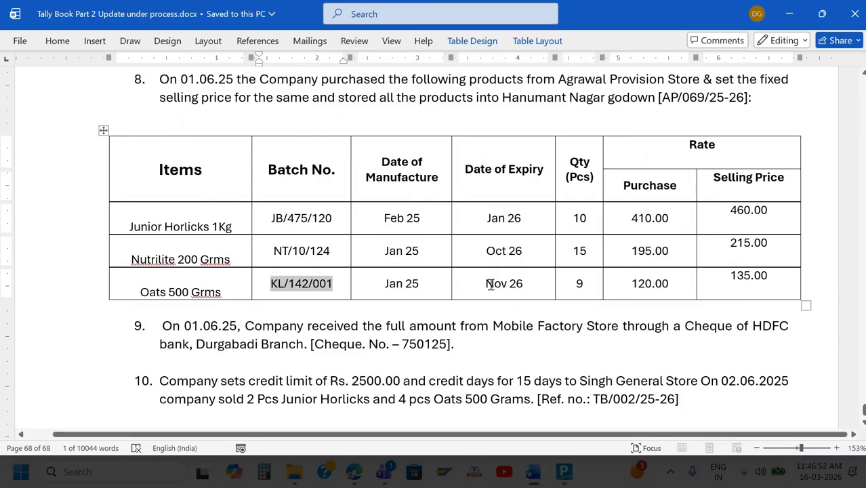
pyautogui.hotkey('alt', 'Tab')
pyautogui.write('9')
pyautogui.press('Return')
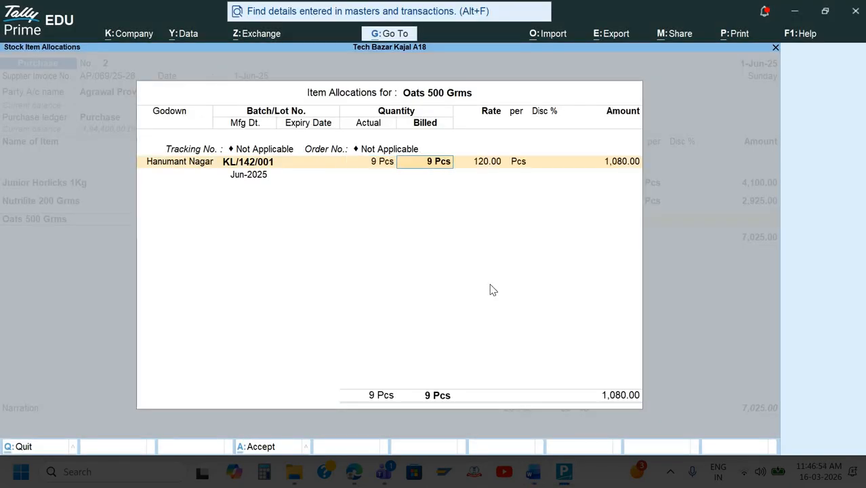
pyautogui.press('Return')
pyautogui.hotkey('alt', 'Tab')
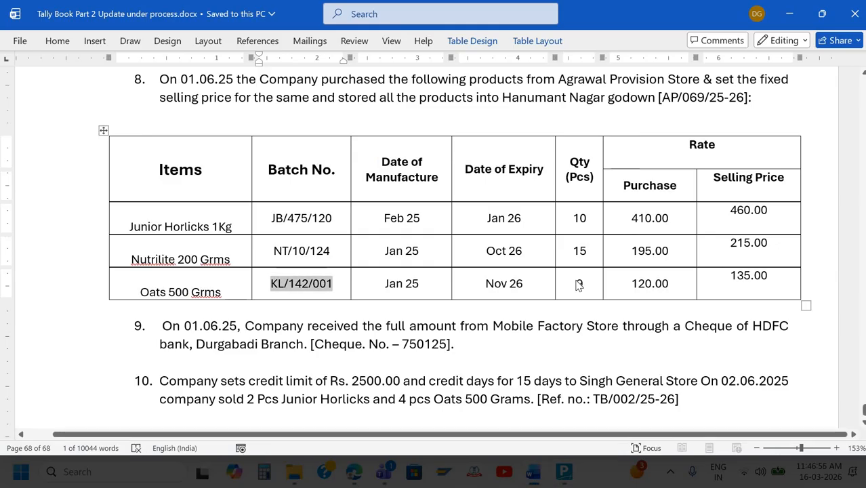
pyautogui.hotkey('alt', 'Tab')
pyautogui.press('Return')
pyautogui.press('Return')
pyautogui.press('Return')
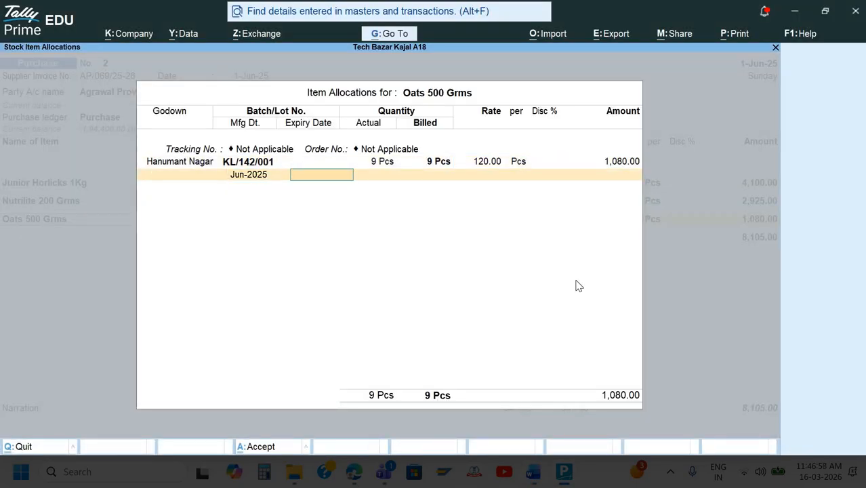
# Step: Set the KL/142/001 batch's manufacturing date to Jan-2025, as given in the Word table
pyautogui.press('BackSpace')
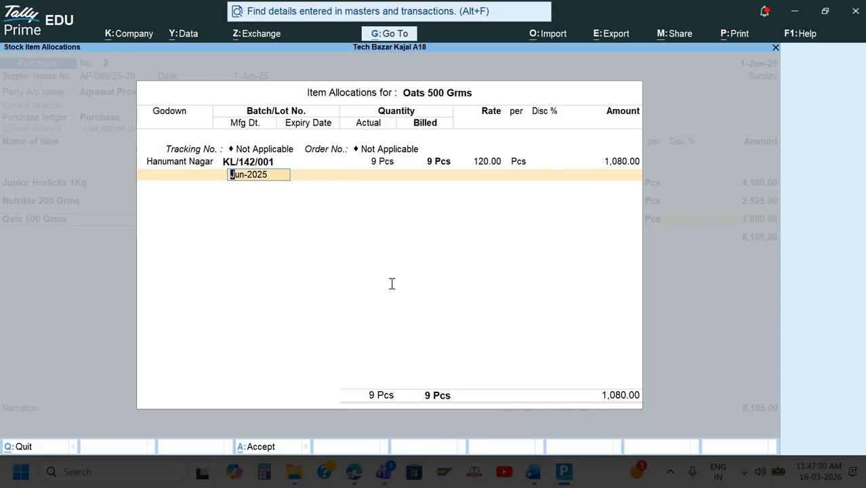
pyautogui.hotkey('alt', 'Tab')
pyautogui.moveTo(384, 284); pyautogui.dragTo(427, 290)
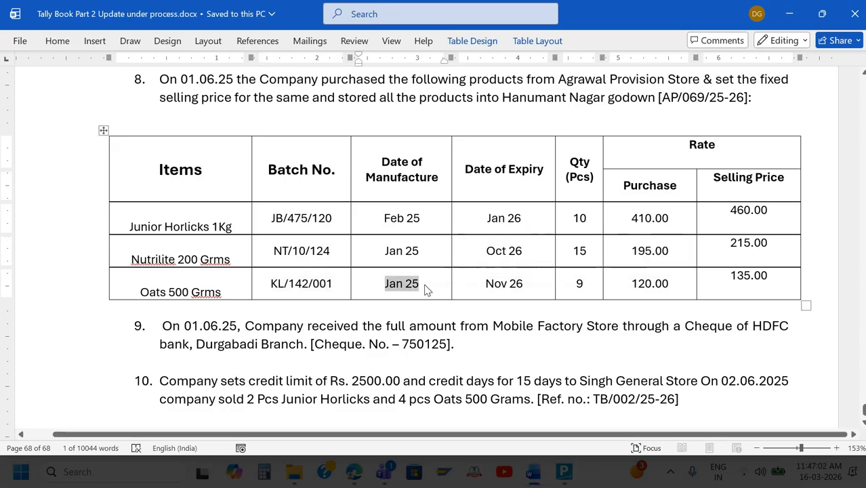
pyautogui.hotkey('alt', 'Tab')
pyautogui.write('Jan-2025')
pyautogui.press('Return')
# Step: Copy the expiry date Nov 26 from the Word table into the batch and accept the Oats 500 Grms allocation
pyautogui.hotkey('alt', 'Tab')
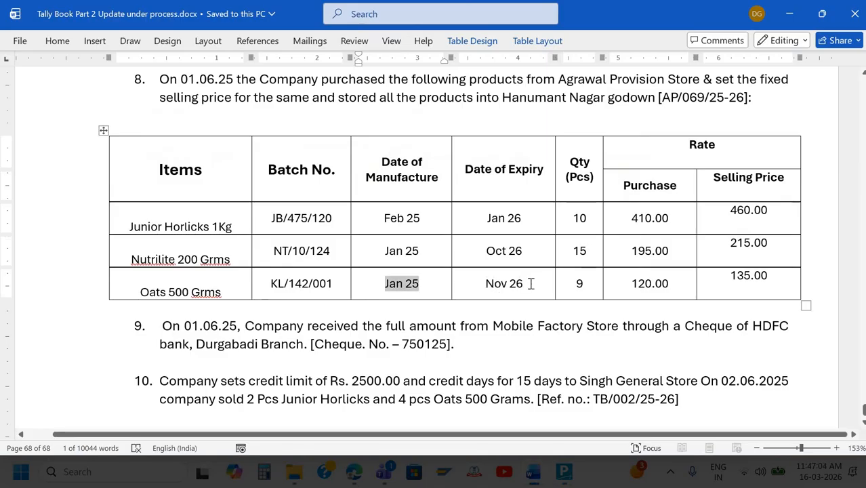
pyautogui.moveTo(486, 284); pyautogui.dragTo(532, 284)
pyautogui.hotkey('ctrl', 'c')
pyautogui.hotkey('alt', 'Tab')
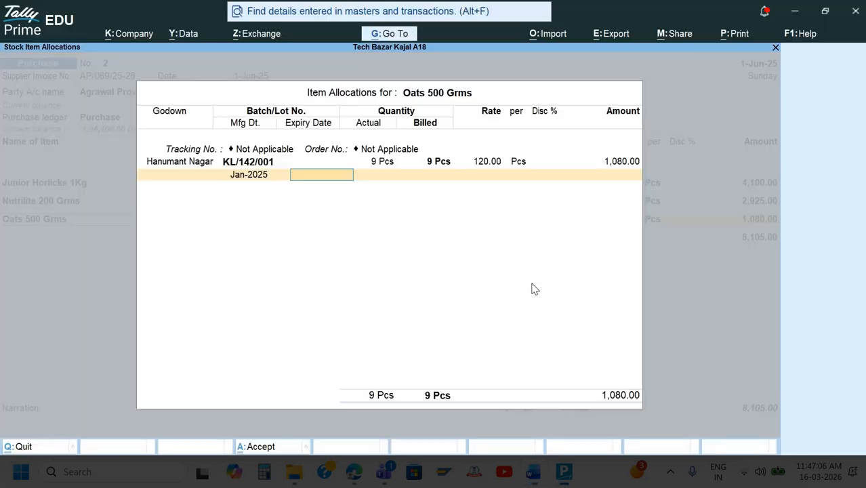
pyautogui.hotkey('ctrl', 'v')
pyautogui.press('Return')
pyautogui.press('Return')
pyautogui.press('Return')
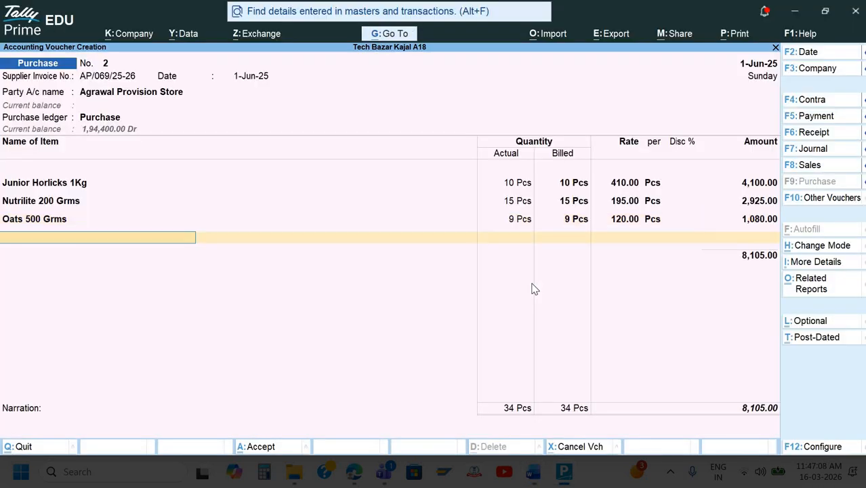
# Step: End the purchase voucher's item list and check the entries against the Word table
pyautogui.press('Return')
pyautogui.hotkey('alt', 'Tab')
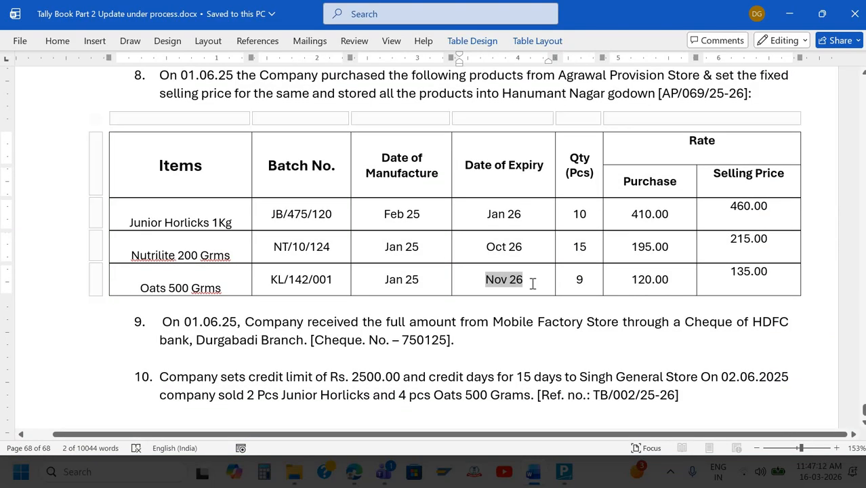
pyautogui.hotkey('alt', 'Tab')
pyautogui.press('Return')
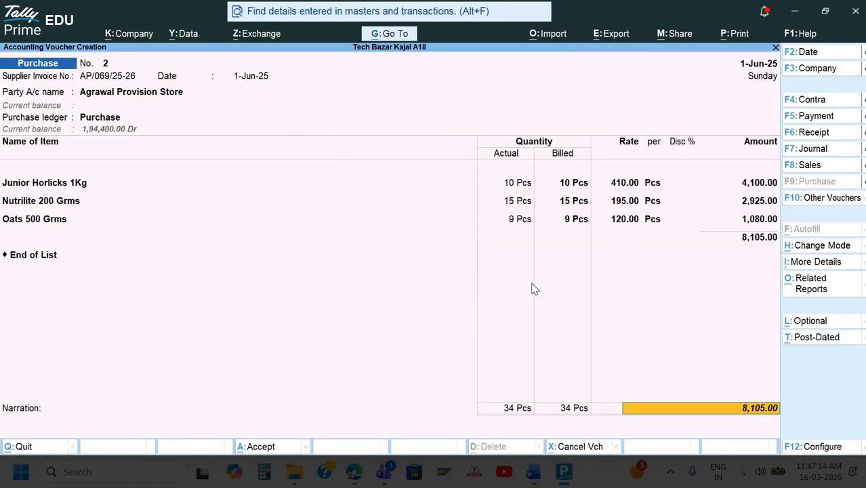
# Step: Review the Oats 500 Grms batch allocation in the purchase voucher and return to its item line
pyautogui.press('Up')
pyautogui.press('Up')
pyautogui.press('Return')
pyautogui.press('Return')
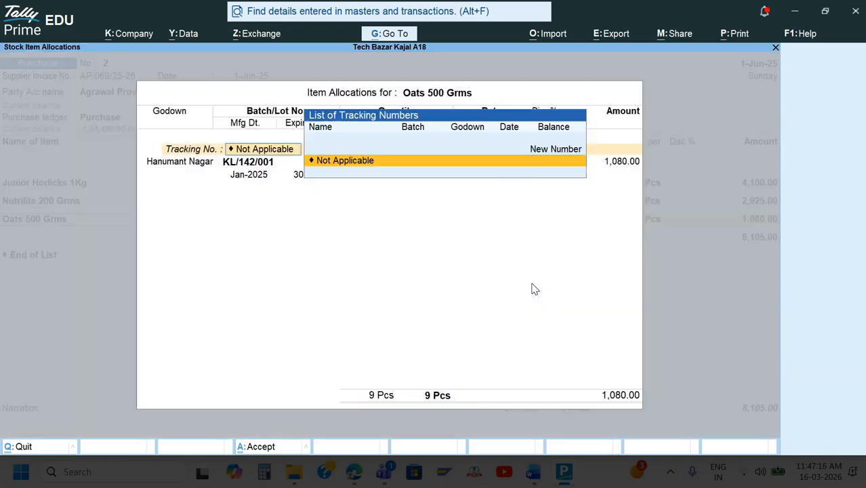
pyautogui.press('Return')
pyautogui.press('Escape')
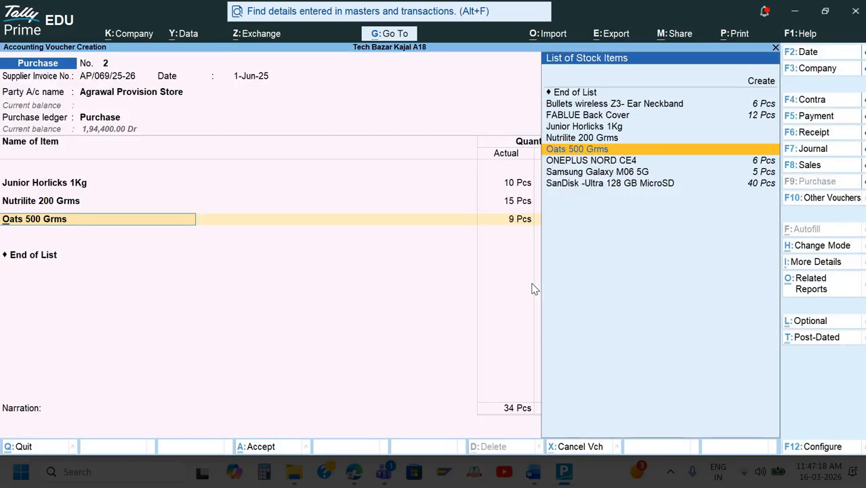
# Step: Check the standard cost and standard selling price in the Oats 500 Grms stock item, and accept the item unchanged
pyautogui.hotkey('ctrl', 'Return')
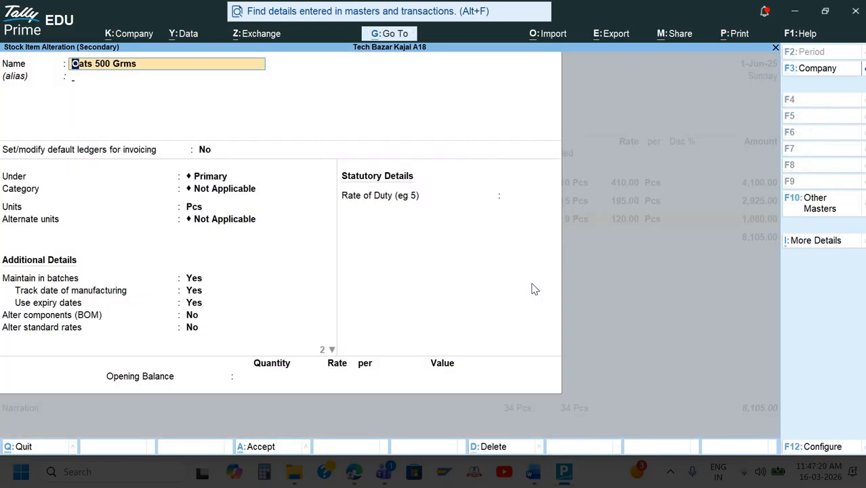
pyautogui.press('Return')
pyautogui.press('Return')
pyautogui.press('Return')
pyautogui.press('Return')
pyautogui.press('Return')
pyautogui.press('Return')
pyautogui.press('Return')
pyautogui.press('Return')
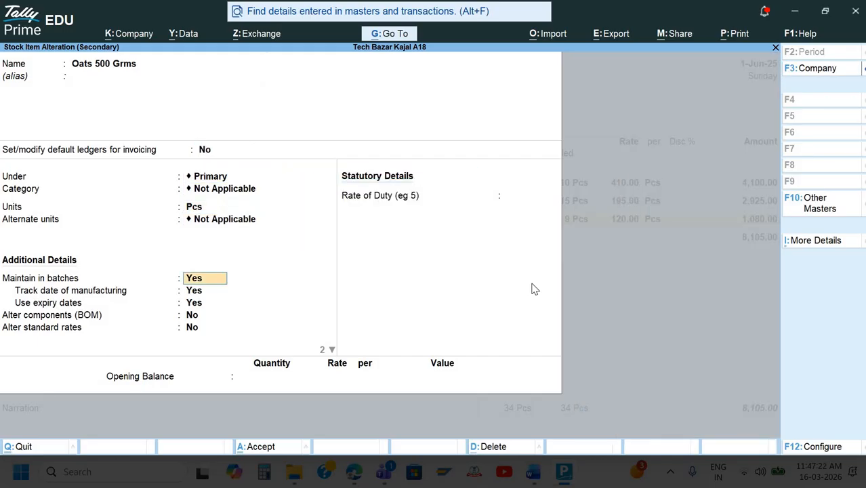
pyautogui.press('Return')
pyautogui.press('Return')
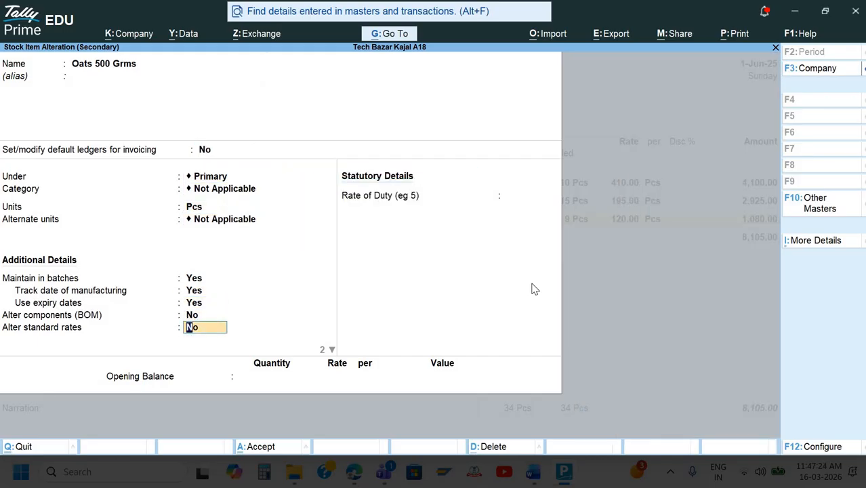
pyautogui.press('y')
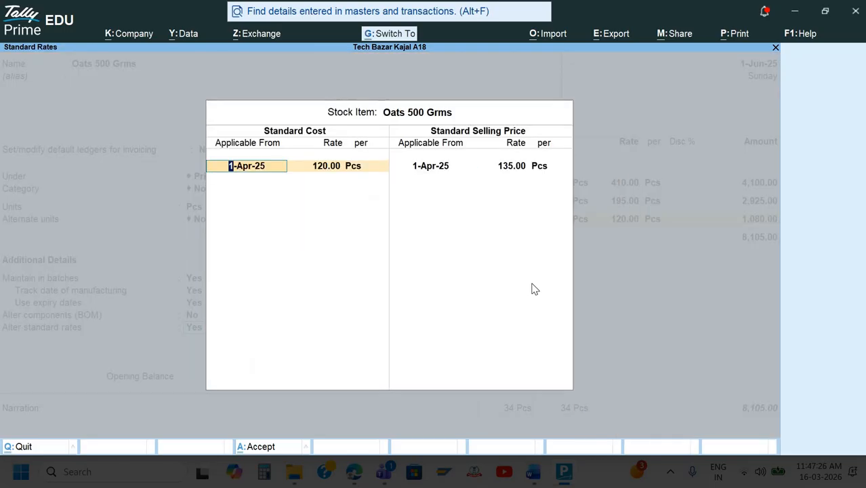
pyautogui.hotkey('ctrl', 'a')
pyautogui.hotkey('ctrl', 'a')
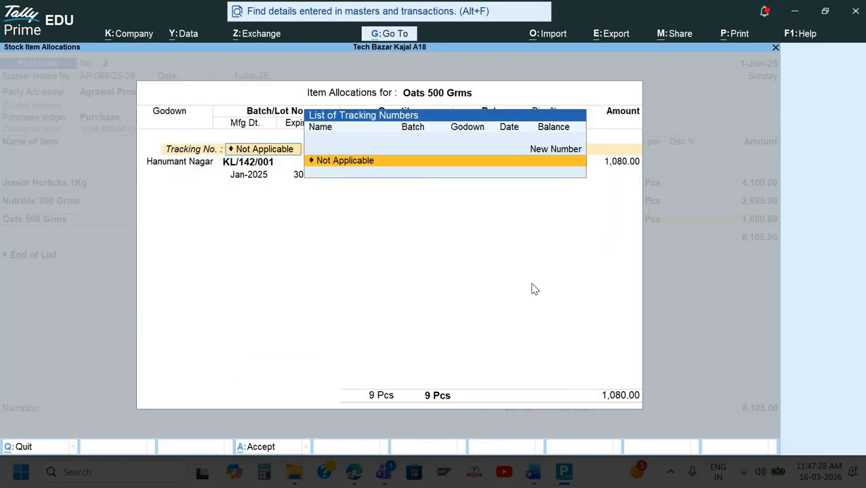
# Step: Check the Oats 500 Grms allocation against the Word table, re-enter its Nov 26 expiry date and accept the allocation
pyautogui.press('Return')
pyautogui.press('Return')
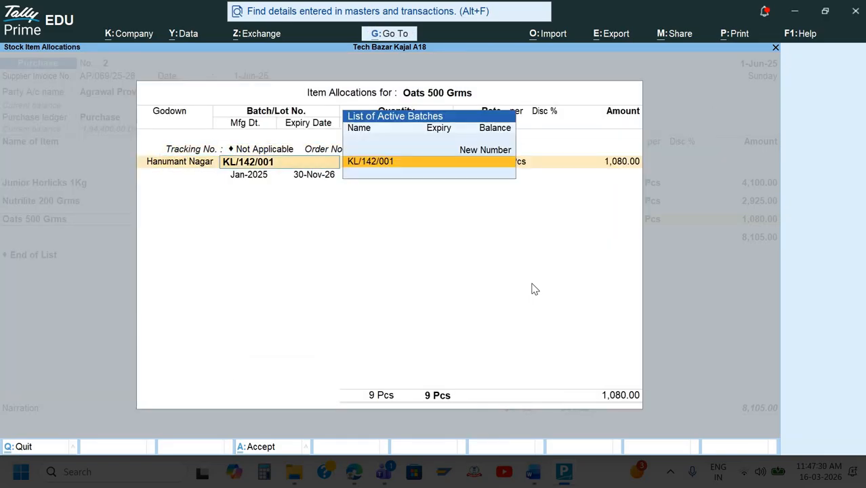
pyautogui.press('Return')
pyautogui.press('Return')
pyautogui.press('Return')
pyautogui.press('Return')
pyautogui.press('Return')
pyautogui.press('Return')
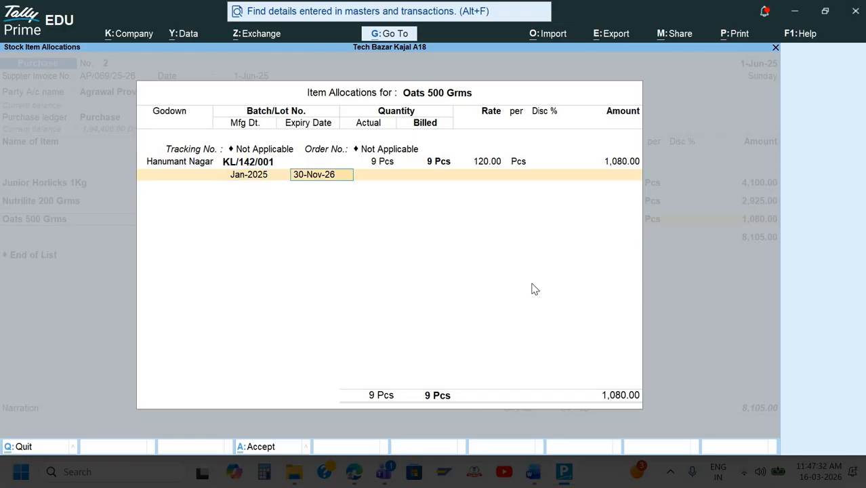
pyautogui.hotkey('alt', 'Tab')
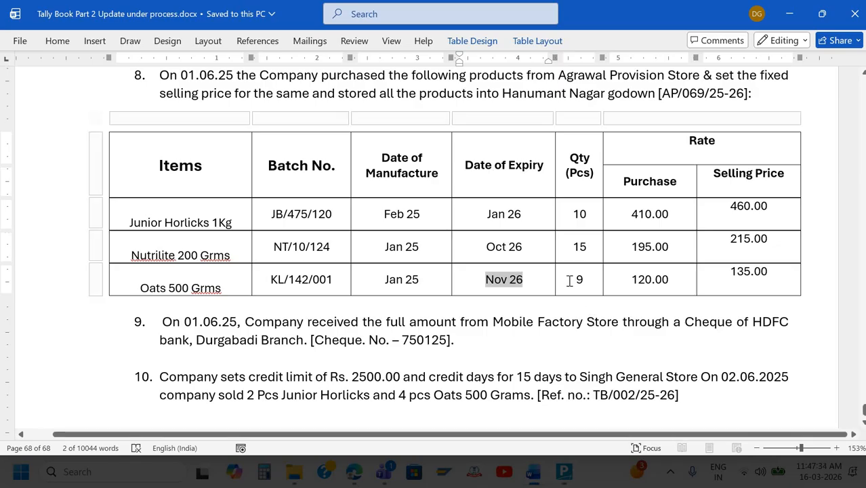
pyautogui.hotkey('alt', 'Tab')
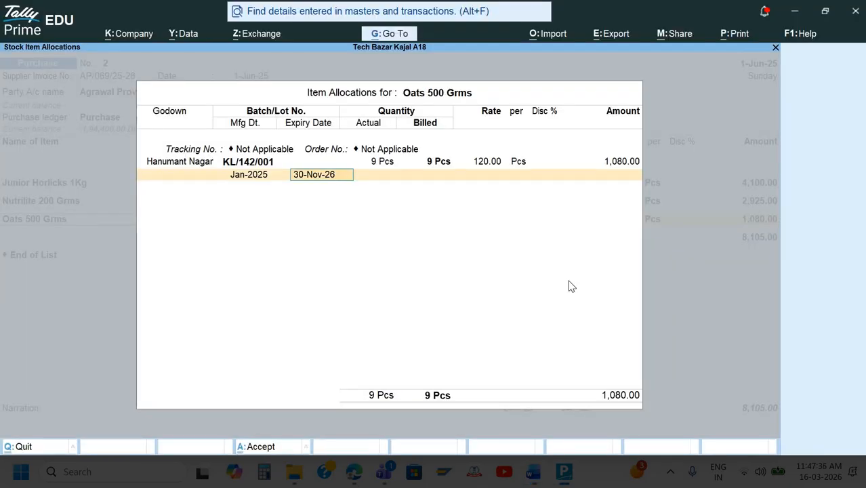
pyautogui.write('1-1')
pyautogui.press('Return')
pyautogui.press('Return')
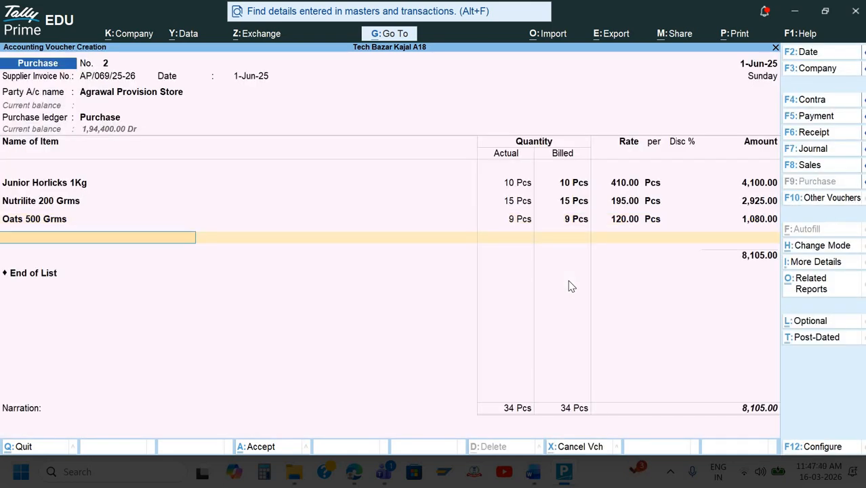
# Step: End the item list, accept the new bill reference AP/069/25-26 for Agrawal Provision Store and save the purchase voucher
pyautogui.press('Return')
pyautogui.press('Return')
pyautogui.press('Return')
pyautogui.press('Return')
pyautogui.press('Return')
pyautogui.press('Return')
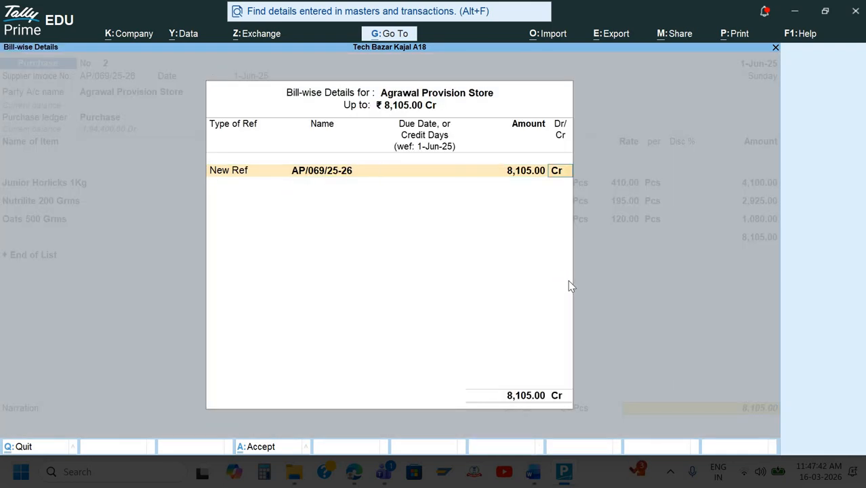
pyautogui.press('Return')
pyautogui.press('Return')
pyautogui.press('Return')
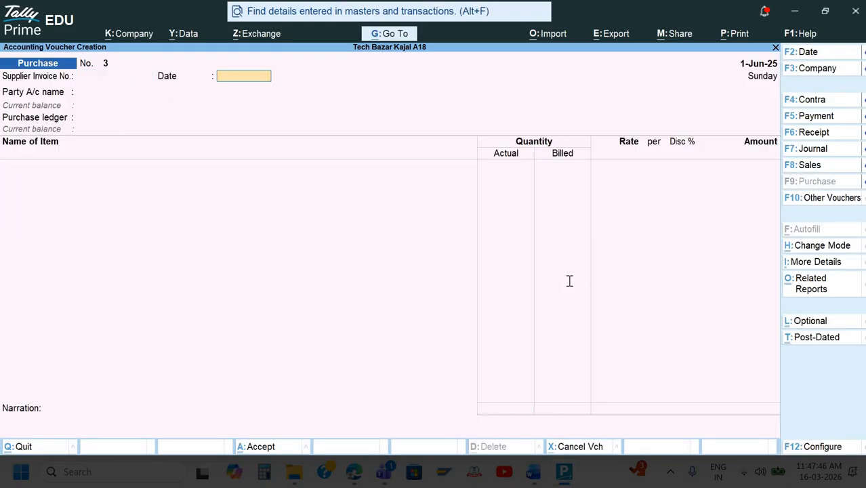
# Step: Read transaction 9 in the Word exercise, start a receipt voucher in TallyPrime and credit Mobile Factory Store
pyautogui.hotkey('alt', 'Tab')
pyautogui.scroll(-4, 569, 280)
pyautogui.scroll(-2, 569, 280)
pyautogui.press('F6')
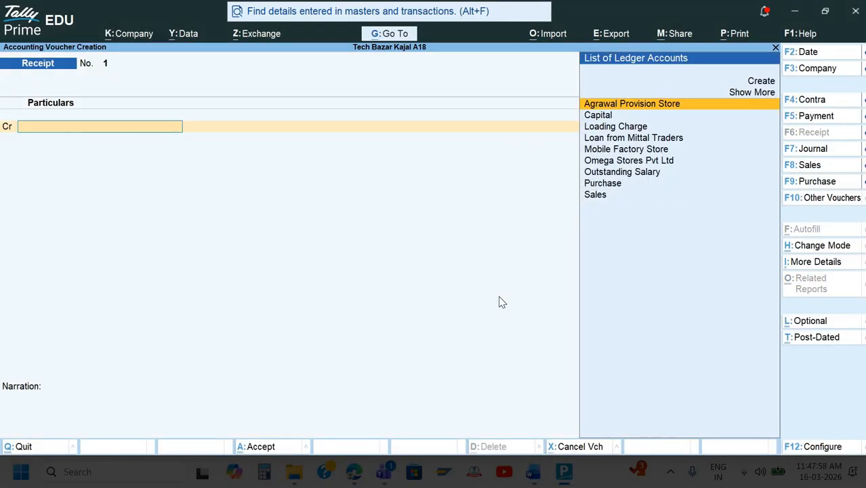
pyautogui.press('Down')
pyautogui.press('Down')
pyautogui.press('Down')
pyautogui.press('Down')
pyautogui.press('Down')
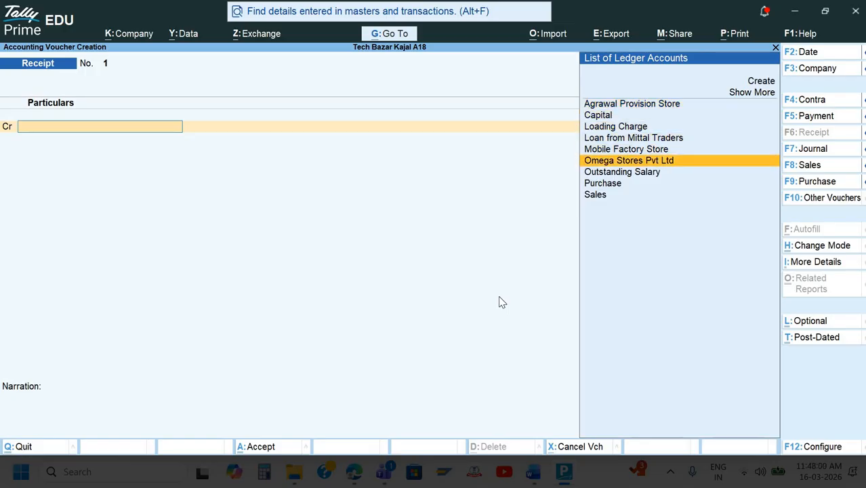
pyautogui.press('Up')
pyautogui.press('Up')
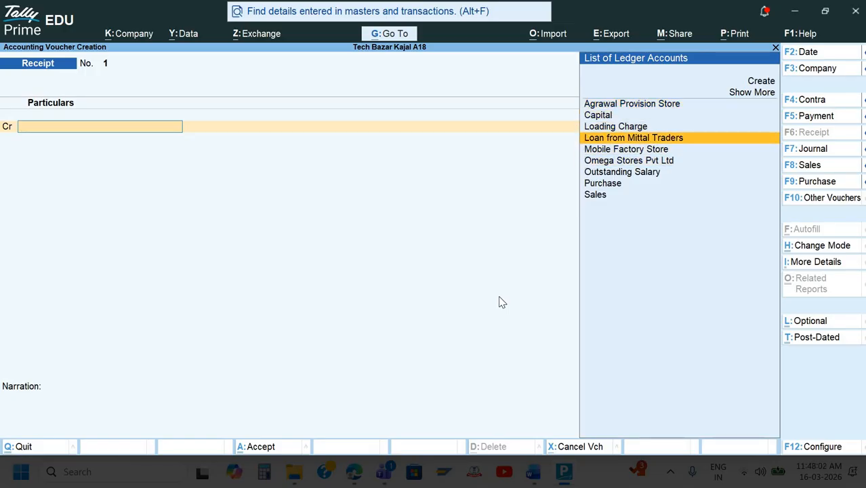
pyautogui.press('Down')
pyautogui.press('Return')
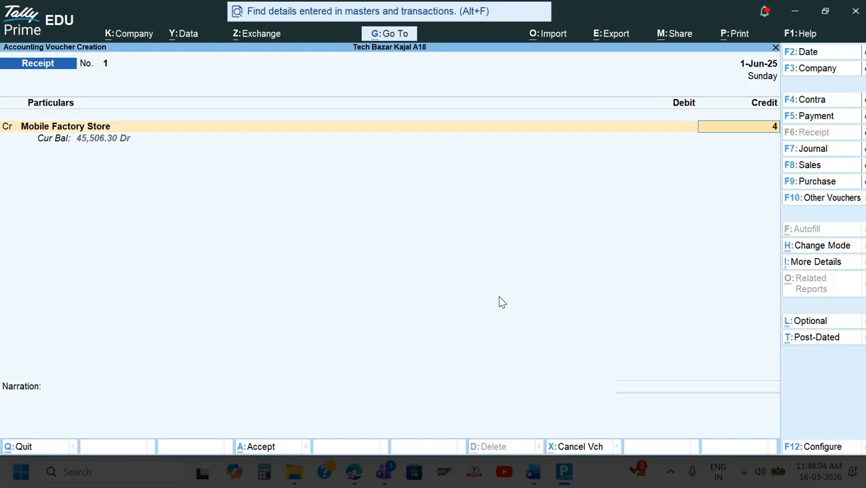
# Step: Enter 45,506.30 as the credit amount and allocate it against bill reference 001
pyautogui.write('450')
pyautogui.press('BackSpace')
pyautogui.write('506.30')
pyautogui.press('Return')
pyautogui.press('Return')
pyautogui.press('Return')
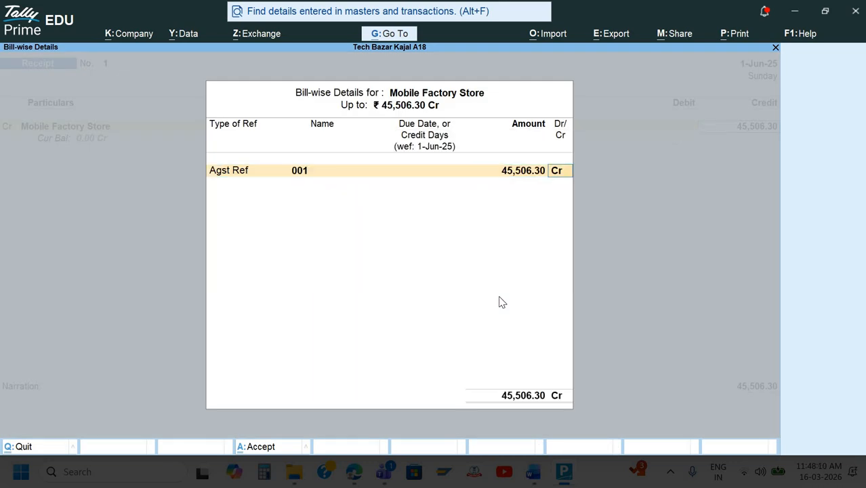
pyautogui.press('Return')
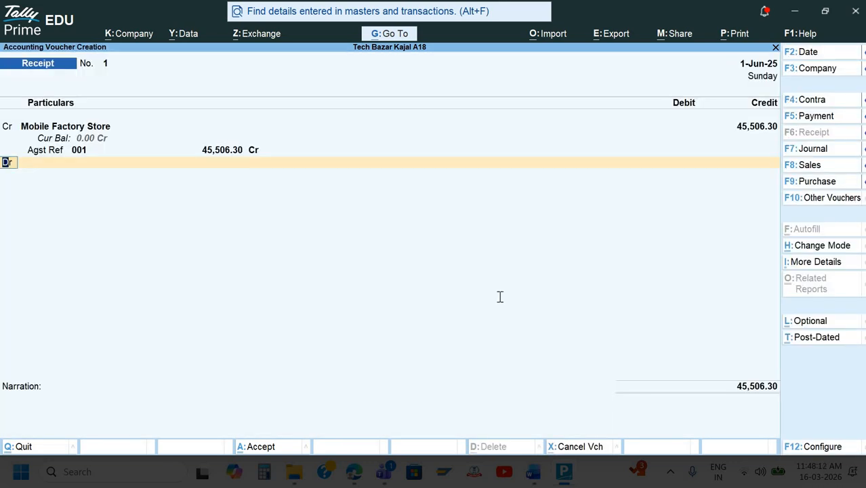
# Step: Check the payment details in Word and debit Corporation Bank with 45,506.30, using a Cheque/DD transaction
pyautogui.hotkey('alt', 'Tab')
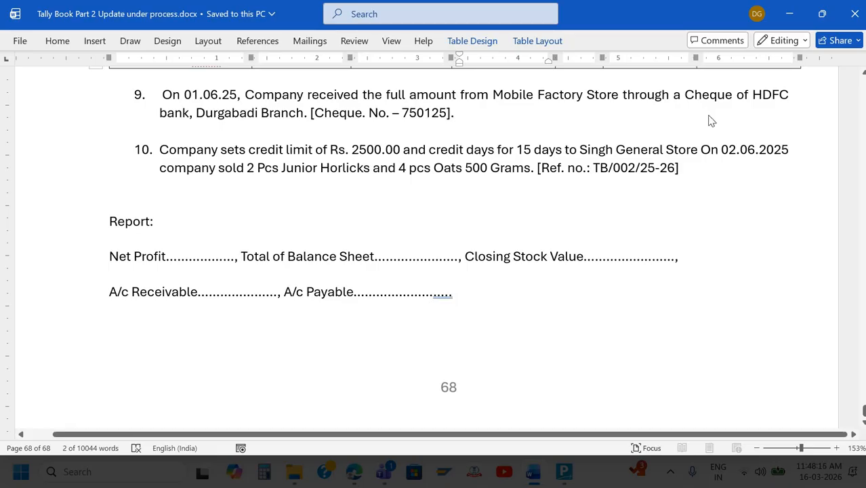
pyautogui.hotkey('alt', 'Tab')
pyautogui.press('Return')
pyautogui.press('Down')
pyautogui.press('Down')
pyautogui.press('Down')
pyautogui.press('Down')
pyautogui.press('Down')
pyautogui.press('Down')
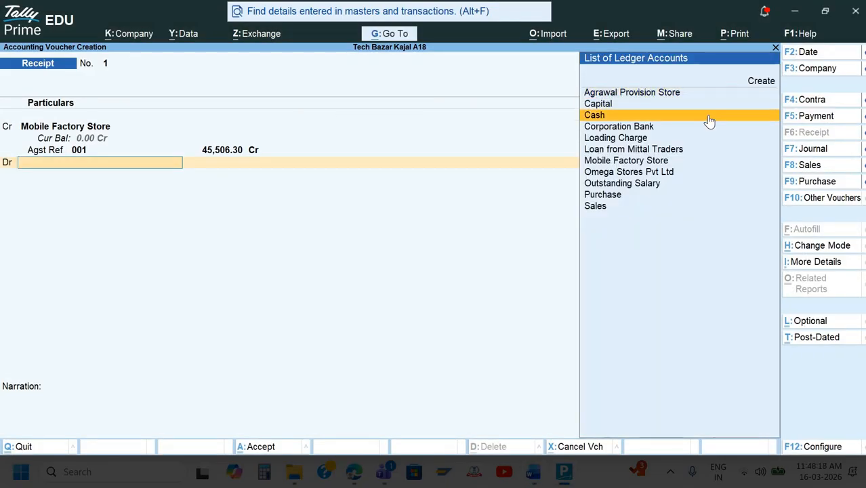
pyautogui.press('Up')
pyautogui.press('Up')
pyautogui.press('Up')
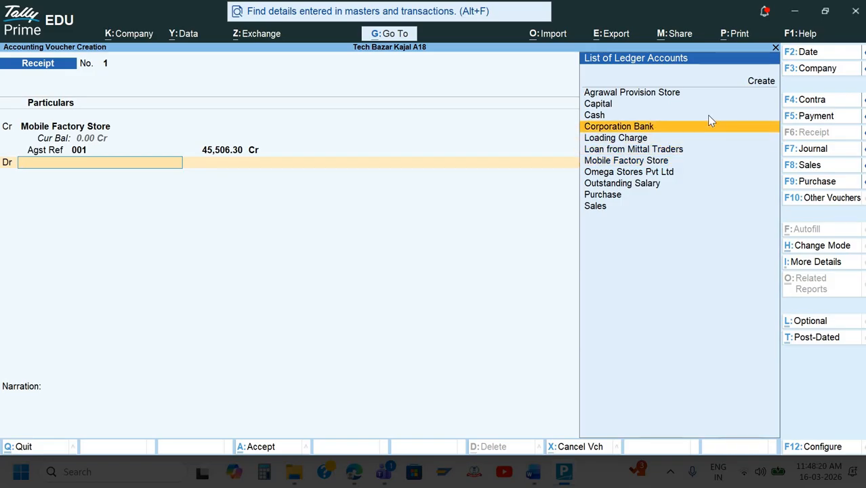
pyautogui.press('Return')
pyautogui.press('Return')
pyautogui.press('Return')
pyautogui.press('Return')
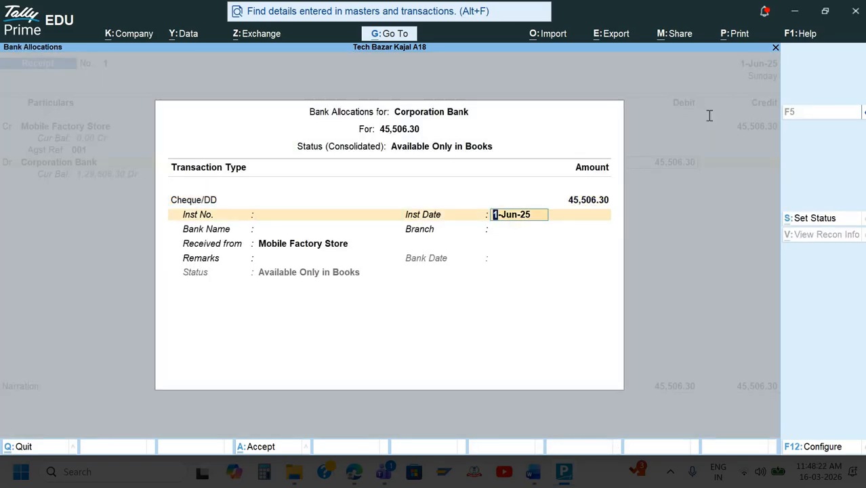
# Step: Copy the cheque number from the Word exercise into the instrument number and keep the instrument date 1-Jun-25
pyautogui.hotkey('shift', 'Tab')
pyautogui.hotkey('alt', 'Tab')
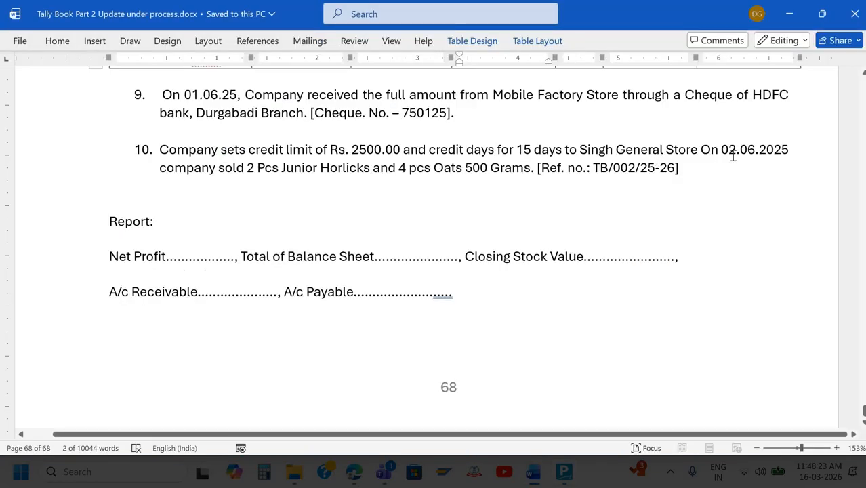
pyautogui.doubleClick(420, 113)
pyautogui.hotkey('ctrl', 'c')
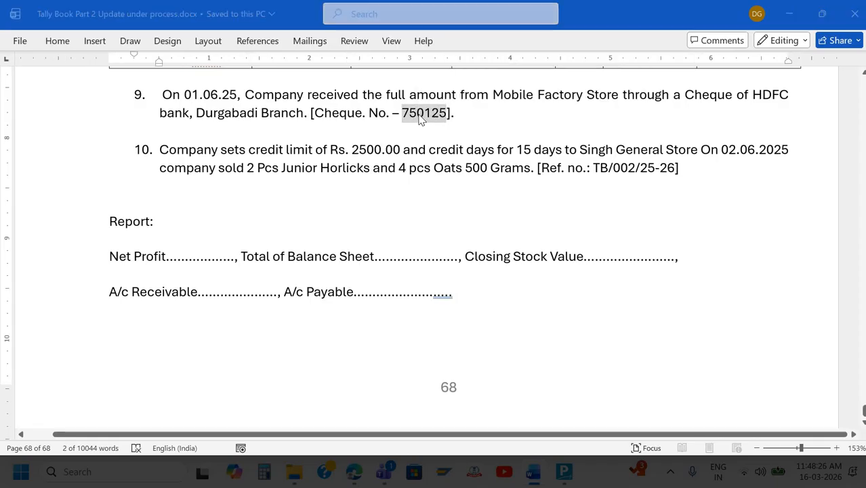
pyautogui.hotkey('alt', 'Tab')
pyautogui.hotkey('ctrl', 'alt', 'v')
pyautogui.press('Return')
pyautogui.press('Return')
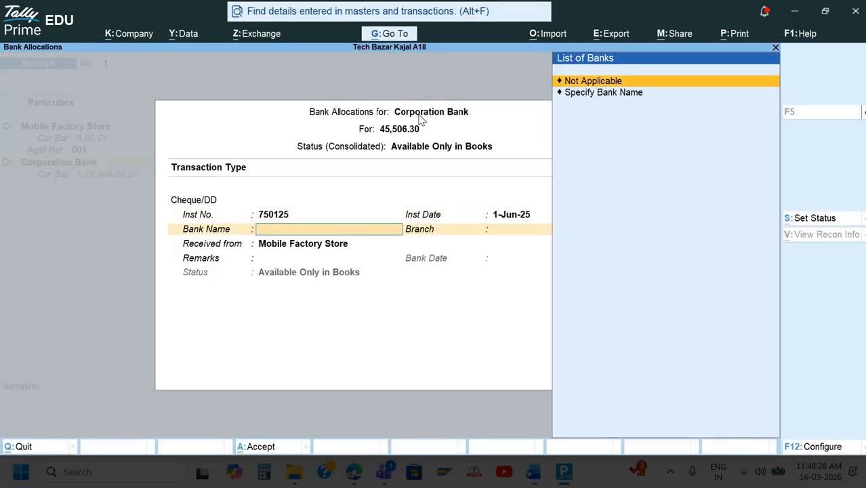
# Step: Specify HDFC Bank as the cheque's issuing bank and accept the bank allocation
pyautogui.press('Down')
pyautogui.press('Return')
pyautogui.hotkey('alt', 'Tab')
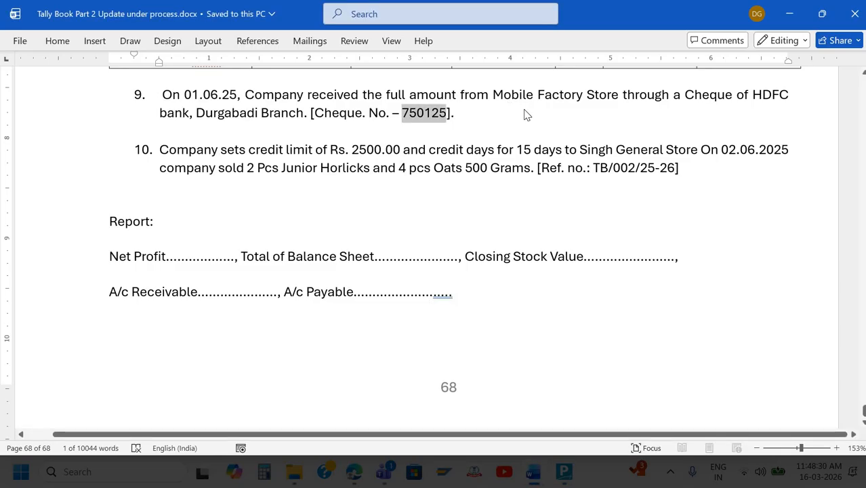
pyautogui.hotkey('alt', 'Tab')
pyautogui.write('HDFC')
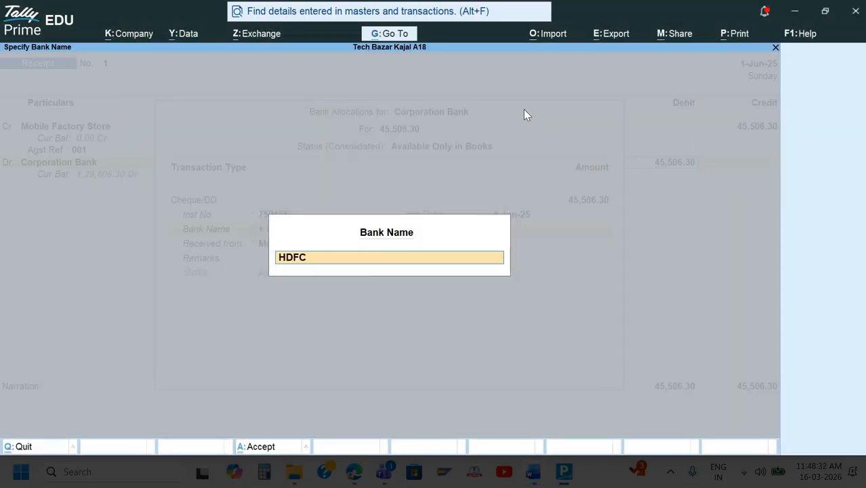
pyautogui.write(' Bank')
pyautogui.press('Return')
pyautogui.write('A')
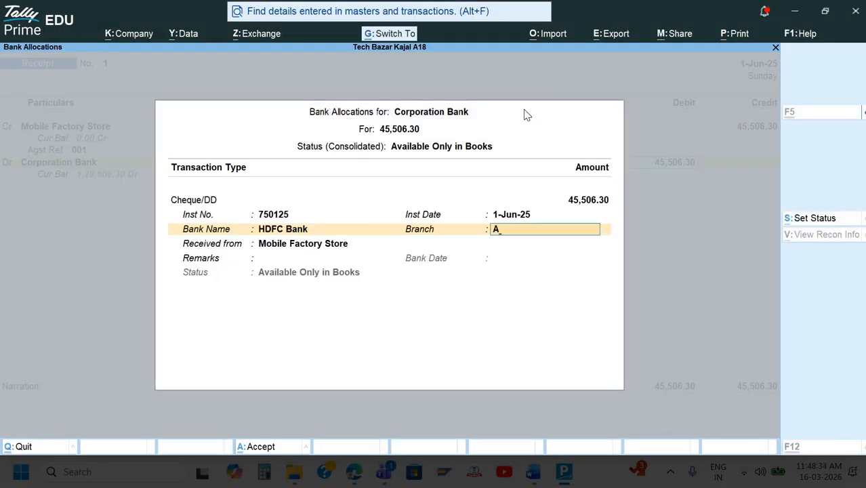
pyautogui.hotkey('ctrl', 'a')
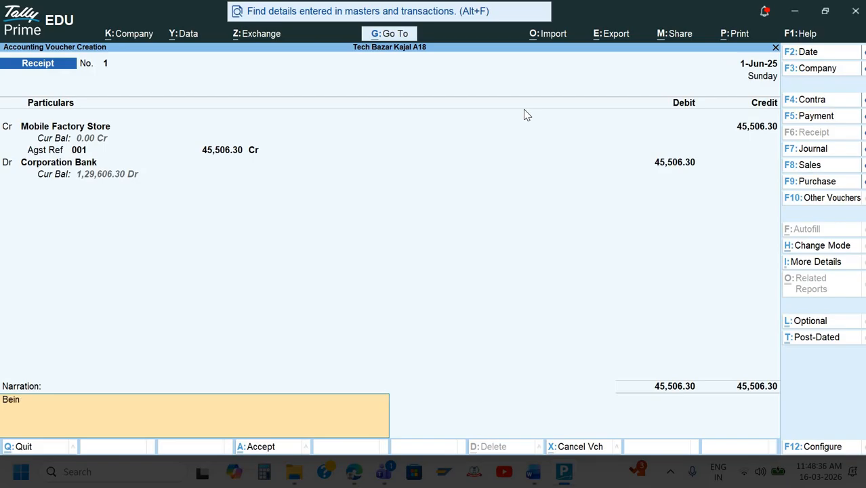
# Step: Enter the narration "Being payment rec." and save the receipt voucher
pyautogui.write('Being payment mre')
pyautogui.press('BackSpace')
pyautogui.press('BackSpace')
pyautogui.press('BackSpace')
pyautogui.write('rec.')
pyautogui.press('Return')
pyautogui.press('Return')
# Step: Copy the party name Singh General Store from transaction 10 in the Word exercise and return to TallyPrime
pyautogui.hotkey('alt', 'Tab')
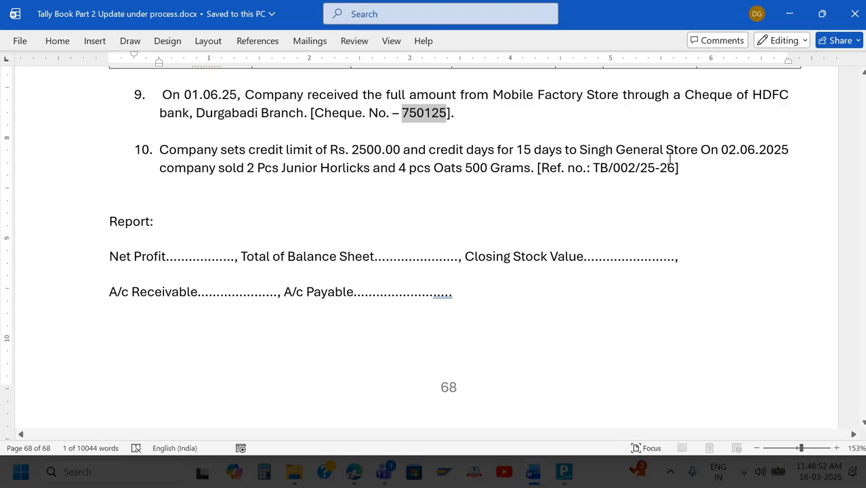
pyautogui.moveTo(580, 150); pyautogui.dragTo(694, 158)
pyautogui.hotkey('alt', 'Tab')
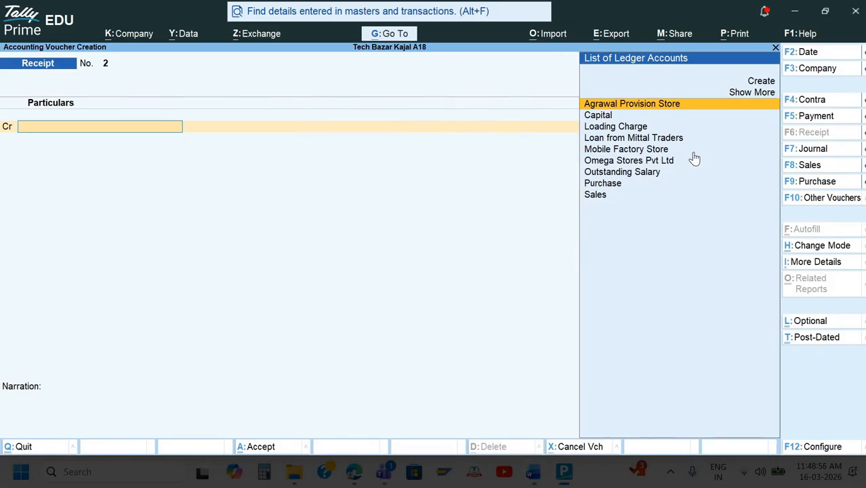
# Step: Leave voucher entry and start a new ledger named Singh General Store
pyautogui.press('Escape')
pyautogui.press('Escape')
pyautogui.press('Escape')
pyautogui.press('Down')
pyautogui.press('Down')
pyautogui.press('Up')
pyautogui.press('Up')
pyautogui.press('Return')
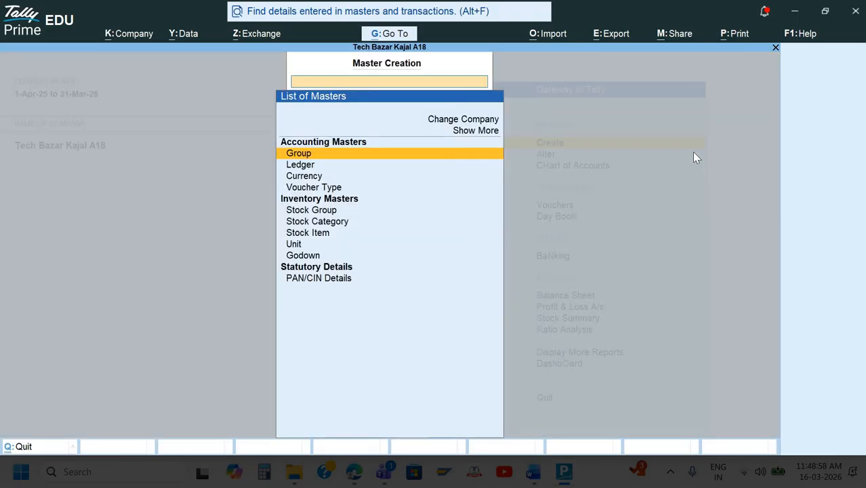
pyautogui.press('Down')
pyautogui.press('Down')
pyautogui.press('Up')
pyautogui.press('Return')
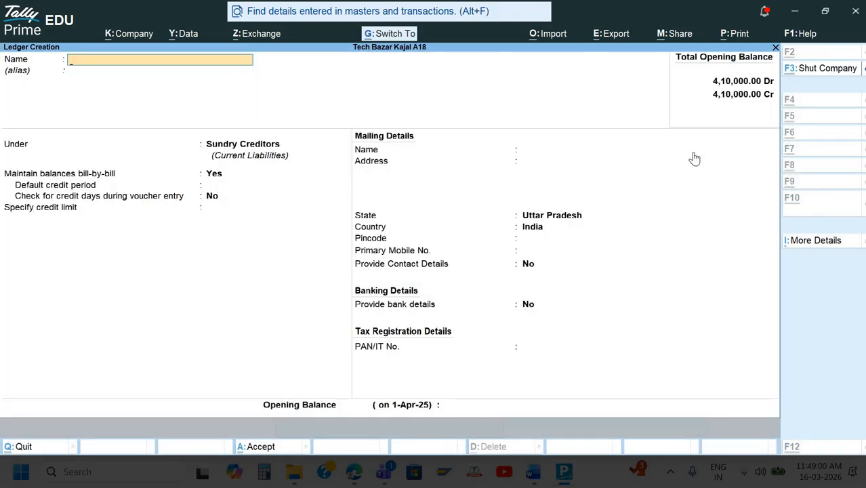
pyautogui.hotkey('ctrl', 'v')
pyautogui.press('Return')
pyautogui.press('Return')
# Step: Place the Singh General Store ledger under Sundry Debtors and keep bill-by-bill balances enabled
pyautogui.press('Up')
pyautogui.press('Up')
pyautogui.press('Up')
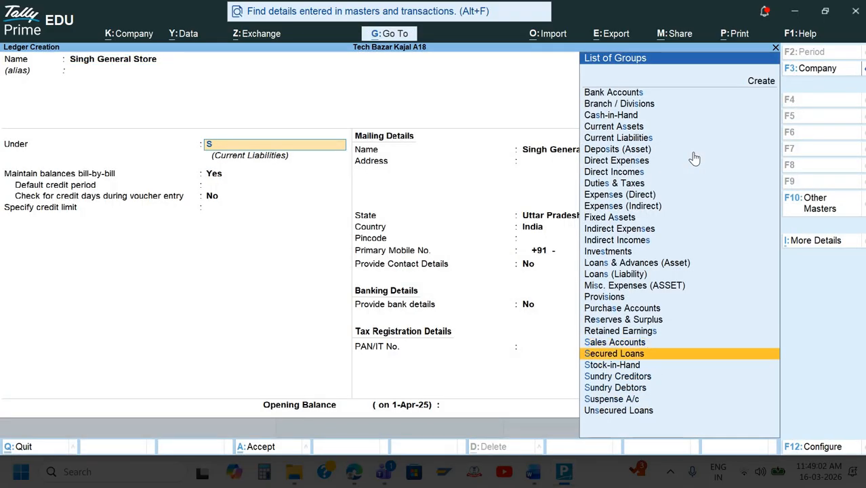
pyautogui.press('Down')
pyautogui.press('Down')
pyautogui.press('Down')
pyautogui.press('Return')
pyautogui.press('Return')
pyautogui.press('Return')
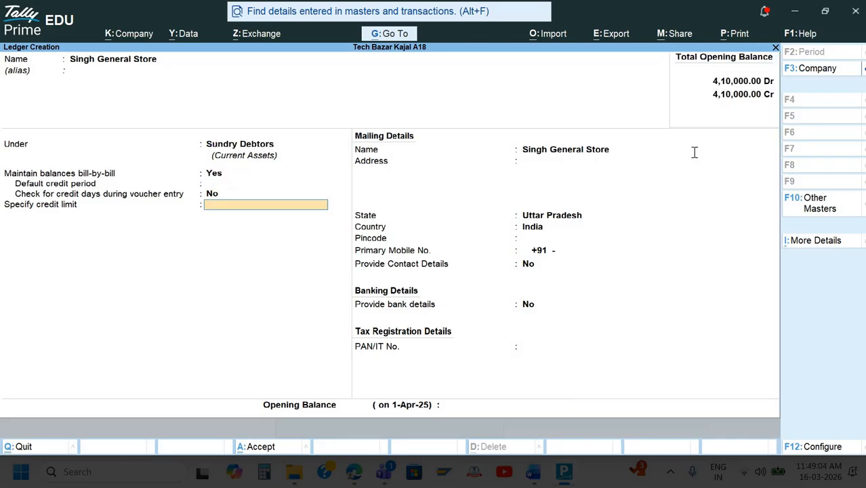
# Step: Check the credit limit and credit days for Singh General Store in transaction 10 of the Word exercise, returning to TallyPrime
pyautogui.press('Return')
pyautogui.hotkey('alt', 'Tab')
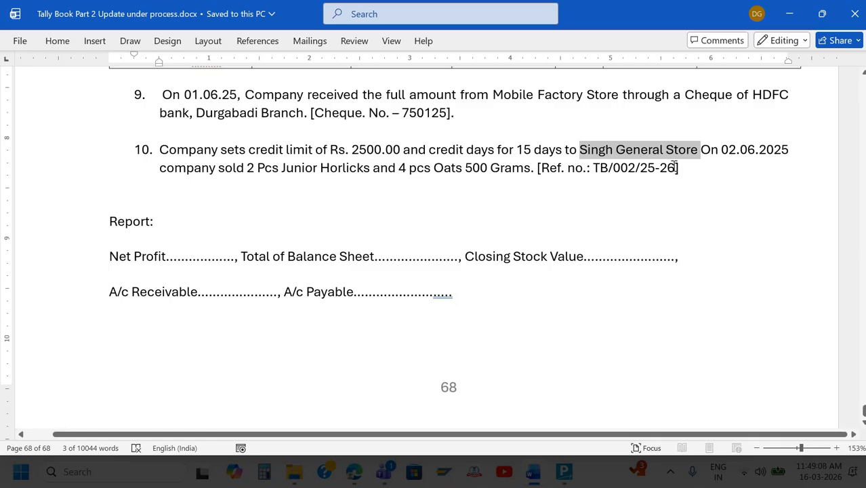
pyautogui.hotkey('alt', 'Tab')
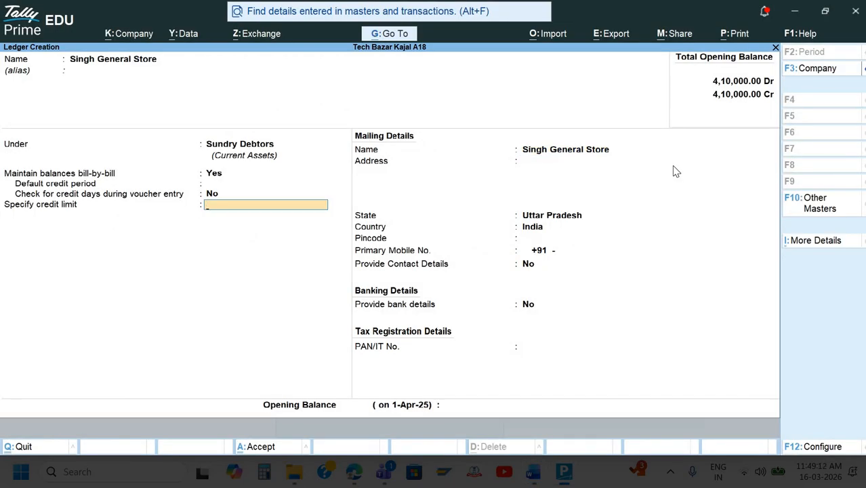
# Step: Review the accounting and inventory options in the company features and accept them without changes
pyautogui.press('F11')
pyautogui.press('Return')
pyautogui.press('Return')
pyautogui.press('Return')
pyautogui.press('Return')
pyautogui.press('Return')
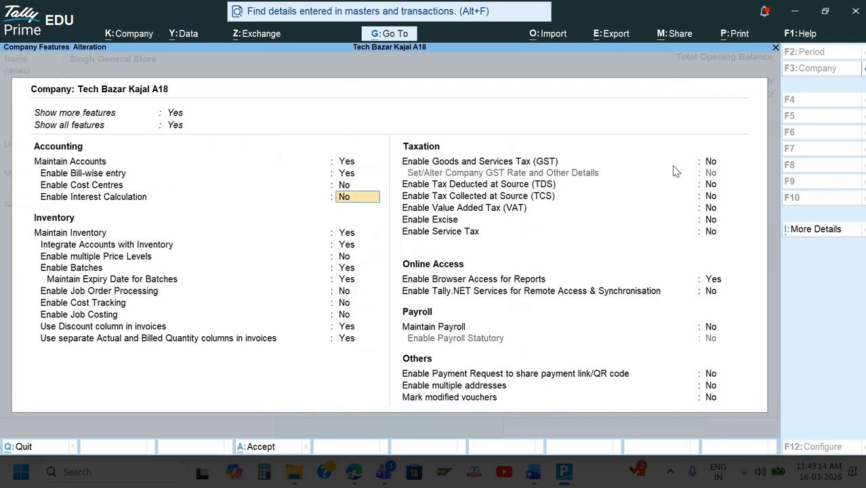
pyautogui.press('Return')
pyautogui.press('Return')
pyautogui.press('Return')
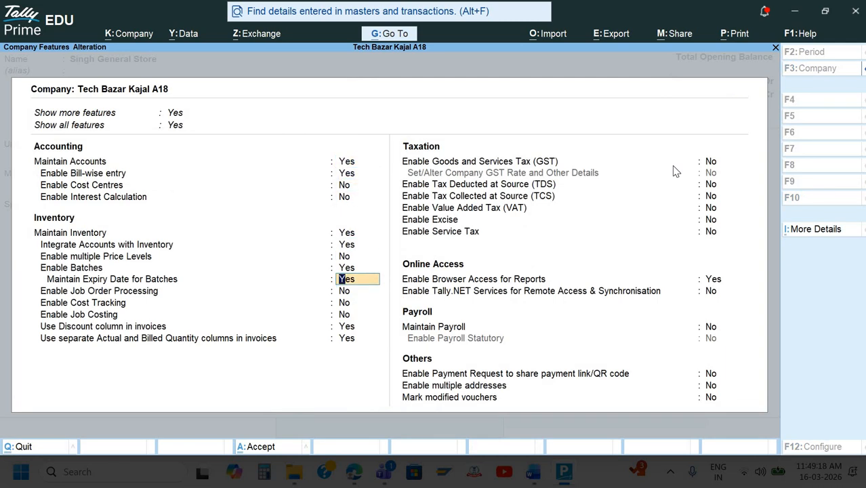
pyautogui.press('Return')
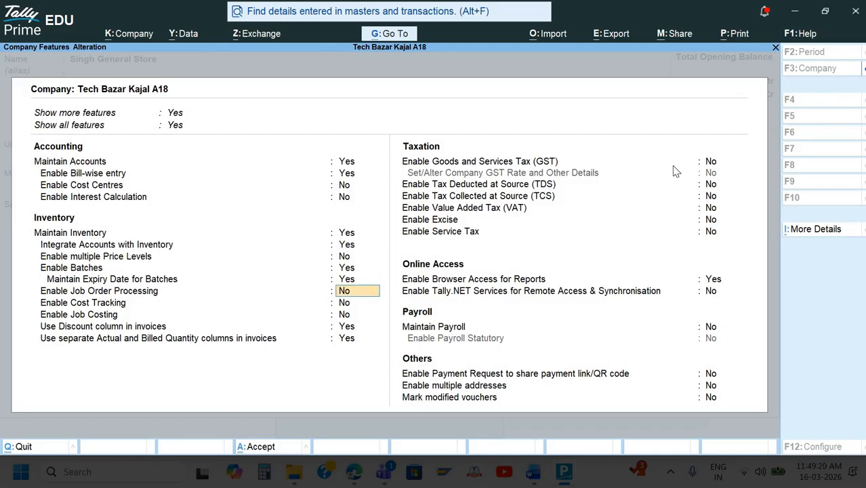
pyautogui.press('Return')
pyautogui.press('Up')
pyautogui.press('Up')
pyautogui.press('Up')
pyautogui.press('Up')
pyautogui.press('Up')
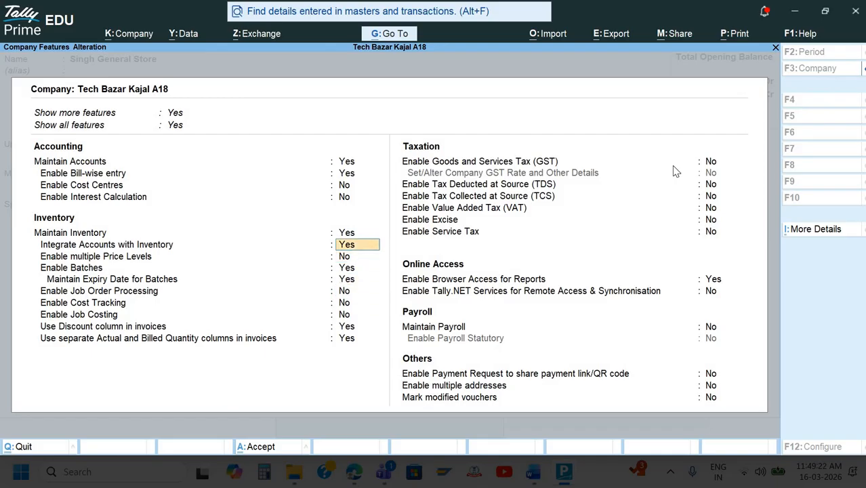
pyautogui.press('Down')
pyautogui.press('Down')
pyautogui.press('Down')
pyautogui.press('Down')
pyautogui.press('Down')
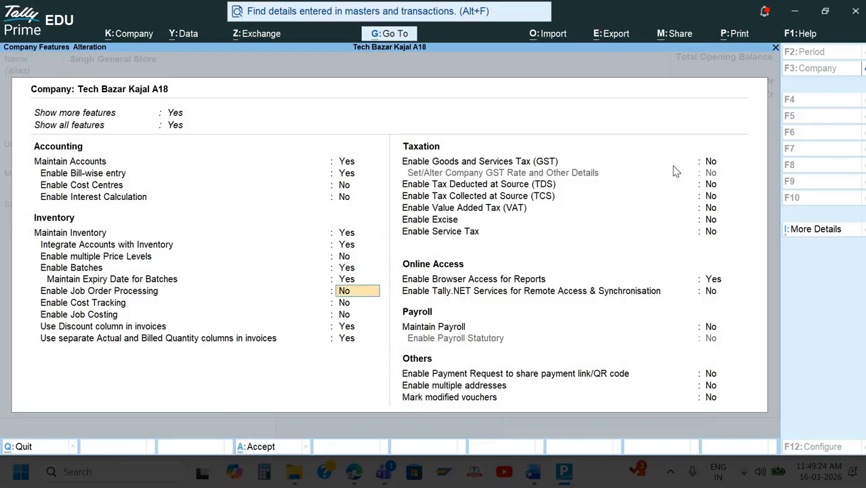
pyautogui.press('Return')
pyautogui.hotkey('ctrl', 'a')
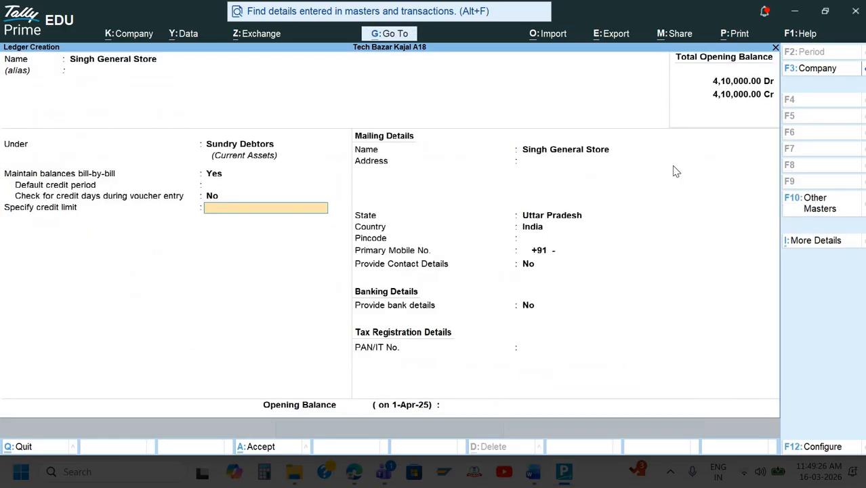
# Step: Check the Provide Credit Limits option in the ledger configuration and accept the configuration without changes
pyautogui.press('F12')
pyautogui.press('Down')
pyautogui.press('Down')
pyautogui.press('Down')
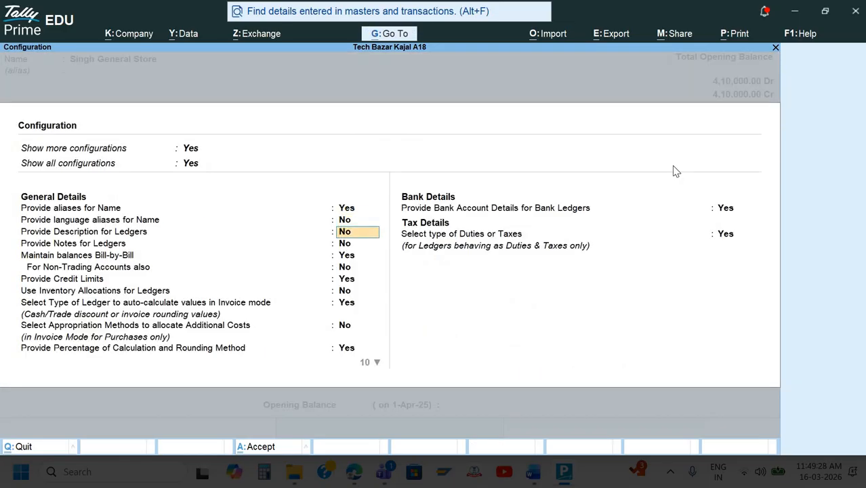
pyautogui.press('Down')
pyautogui.press('Down')
pyautogui.press('Down')
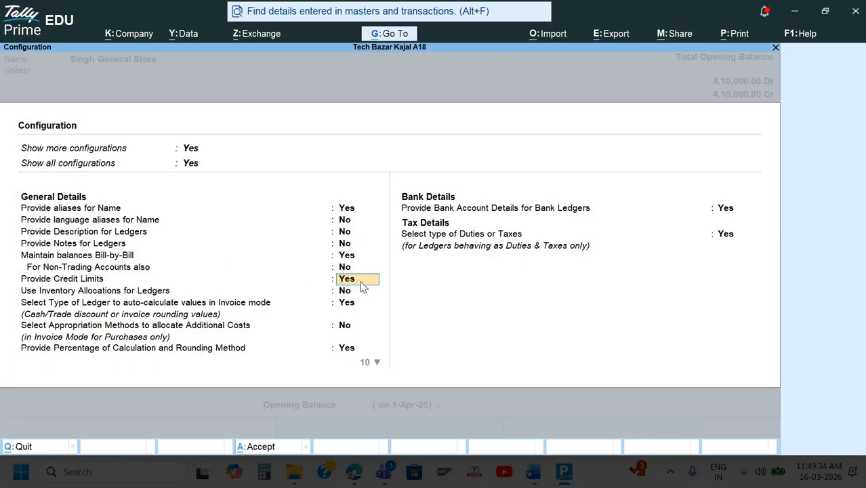
pyautogui.hotkey('ctrl', 'a')
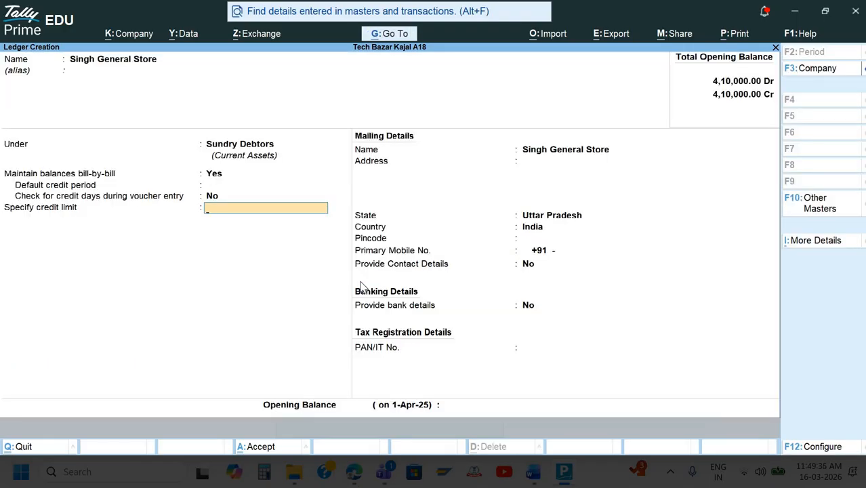
# Step: Set the Singh General Store ledger's credit limit to 2,500 and keep its mailing details at their defaults
pyautogui.hotkey('alt', 'Tab')
pyautogui.hotkey('alt', 'Tab')
pyautogui.write('2,500')
pyautogui.press('Return')
pyautogui.press('Return')
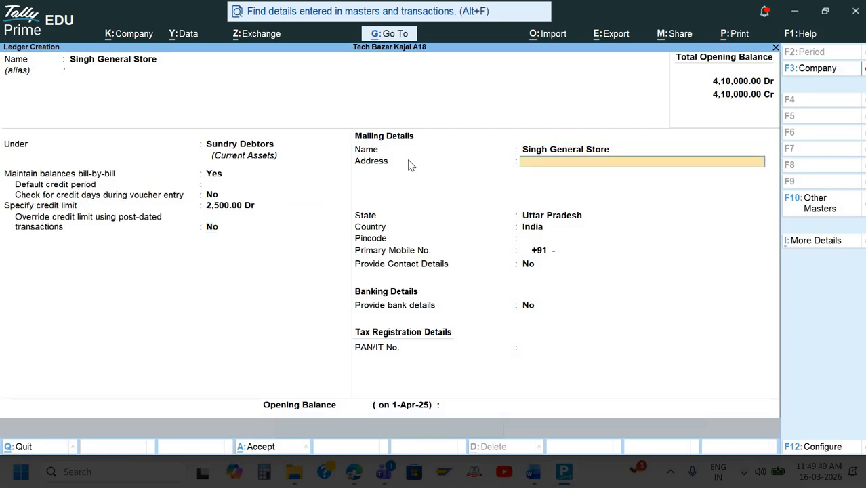
pyautogui.press('Return')
pyautogui.press('Return')
pyautogui.hotkey('ctrl', 'a')
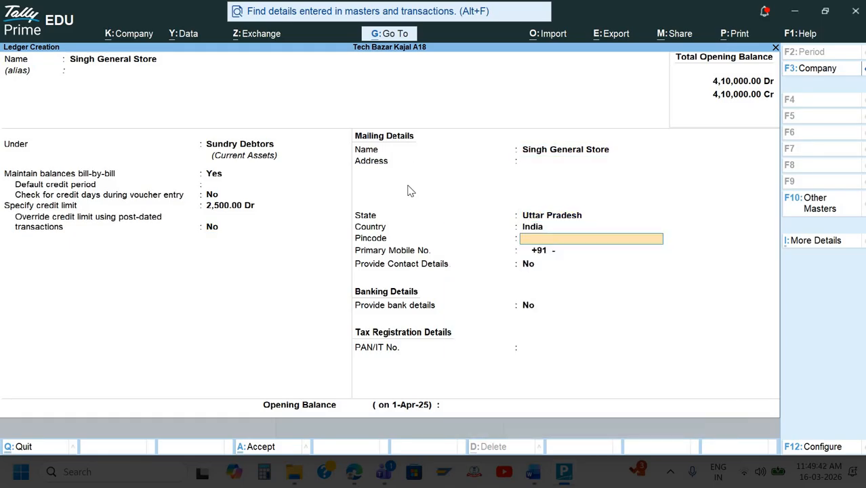
# Step: Recheck transaction 10 in the Word exercise, return to TallyPrime and save the Singh General Store ledger
pyautogui.press('super+Tab')
pyautogui.click(246, 130)
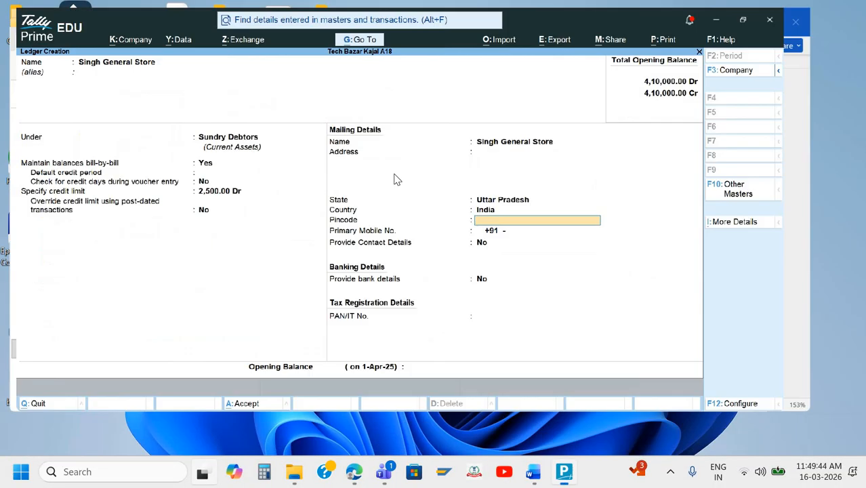
pyautogui.hotkey('alt', 'Tab')
pyautogui.hotkey('alt', 'Tab')
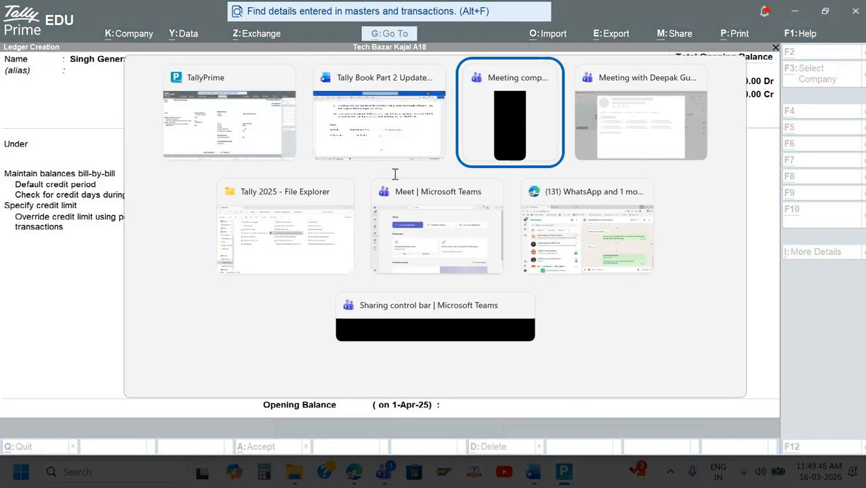
pyautogui.hotkey('alt', 'shift', 'Tab')
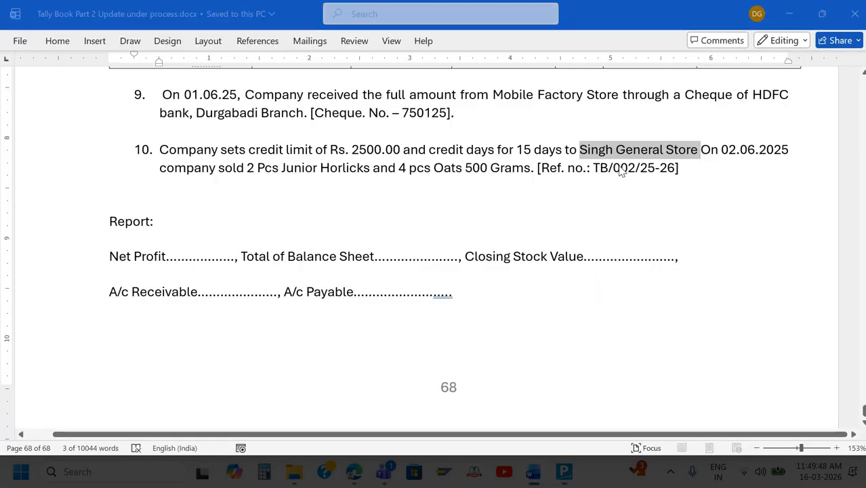
pyautogui.hotkey('alt', 'Tab')
pyautogui.press('Return')
pyautogui.press('Return')
pyautogui.hotkey('ctrl', 'a')
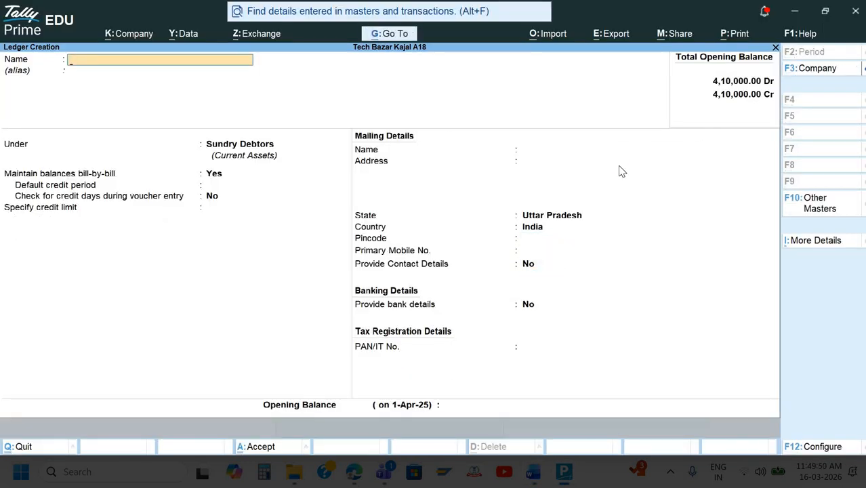
# Step: Leave ledger creation and start a new sales voucher for transaction 10 of the Word exercise
pyautogui.hotkey('alt', 'Tab')
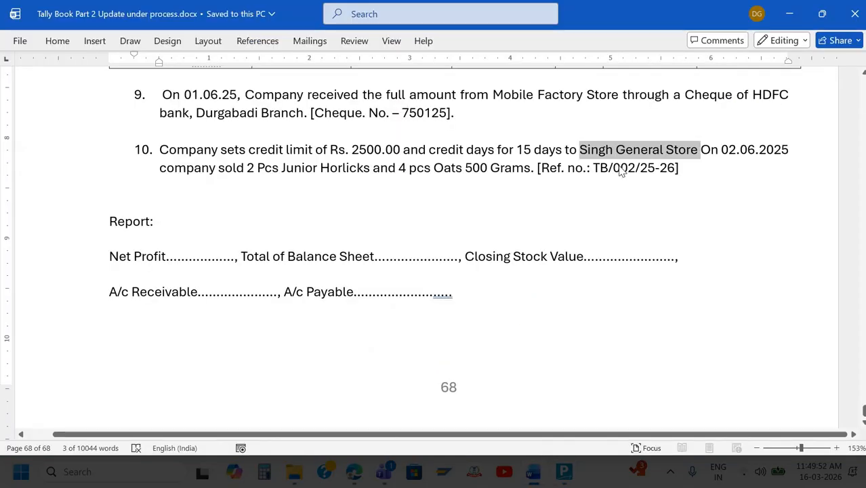
pyautogui.hotkey('alt', 'Tab')
pyautogui.press('Escape')
pyautogui.press('Down')
pyautogui.press('Down')
pyautogui.press('Down')
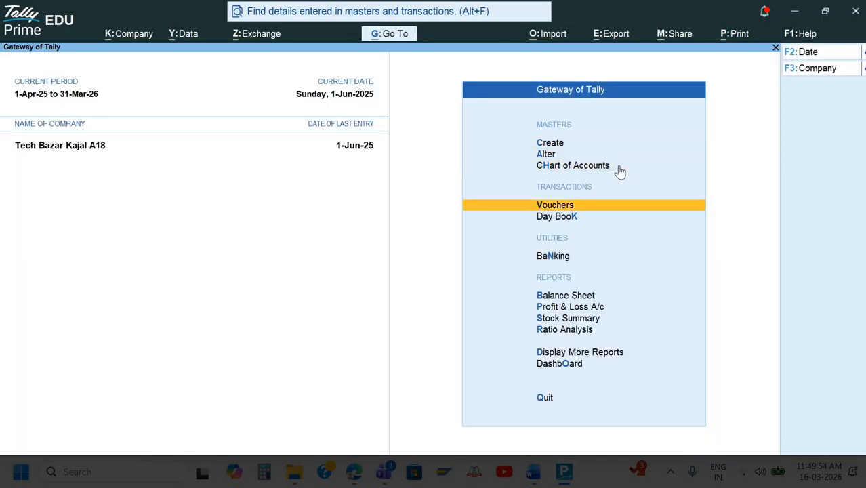
pyautogui.press('Return')
pyautogui.press('F8')
pyautogui.hotkey('alt', 'Tab')
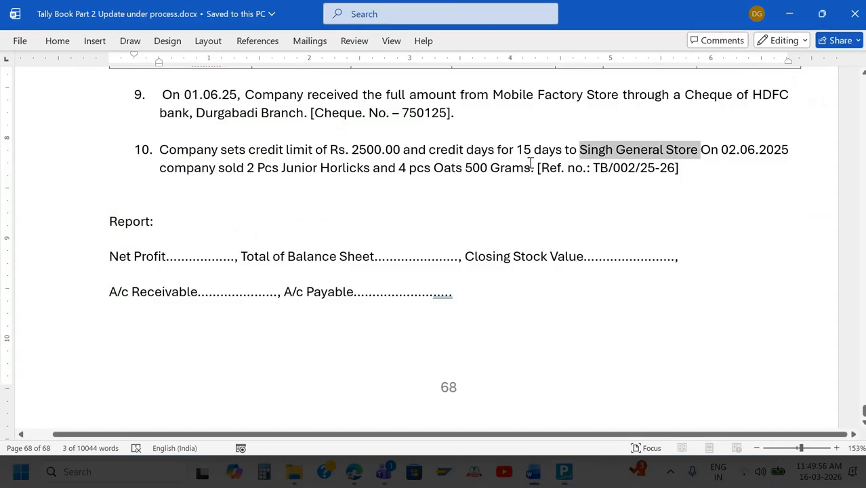
pyautogui.hotkey('alt', 'Tab')
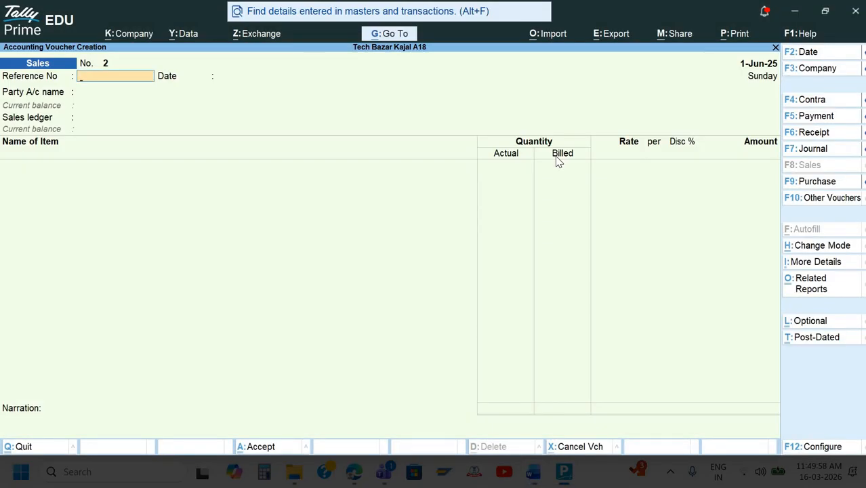
pyautogui.press('Return')
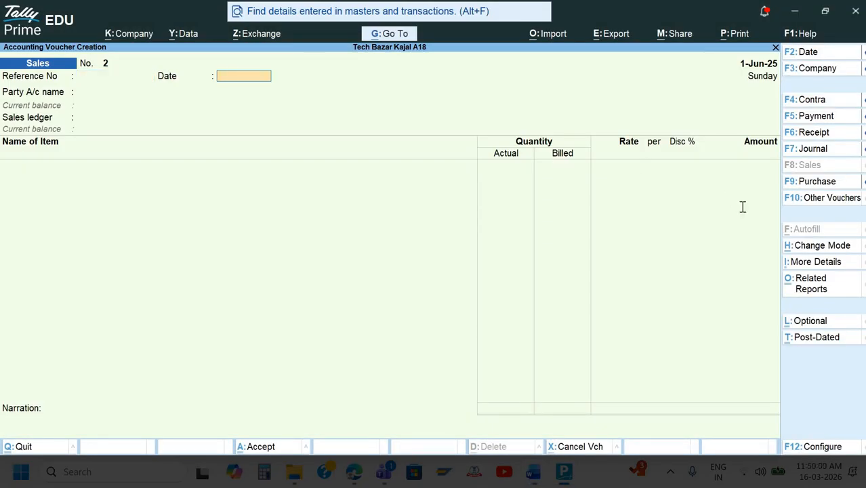
# Step: Copy the reference number TB/002/25-26 from transaction 10 in the Word exercise and return to TallyPrime
pyautogui.hotkey('alt', 'Tab')
pyautogui.moveTo(679, 168); pyautogui.dragTo(594, 168)
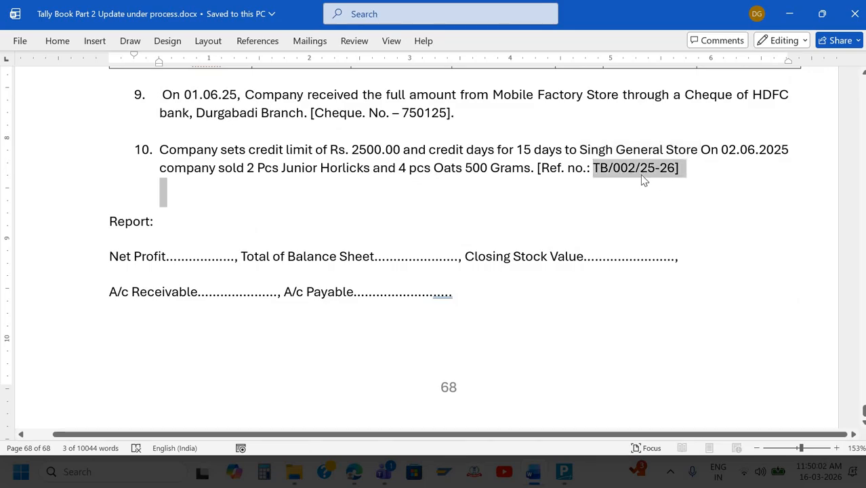
pyautogui.click(629, 168)
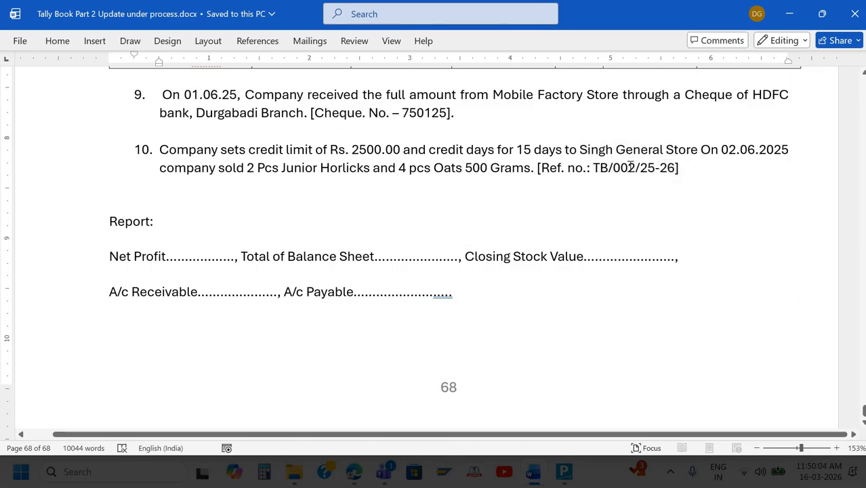
pyautogui.moveTo(593, 168); pyautogui.dragTo(672, 171)
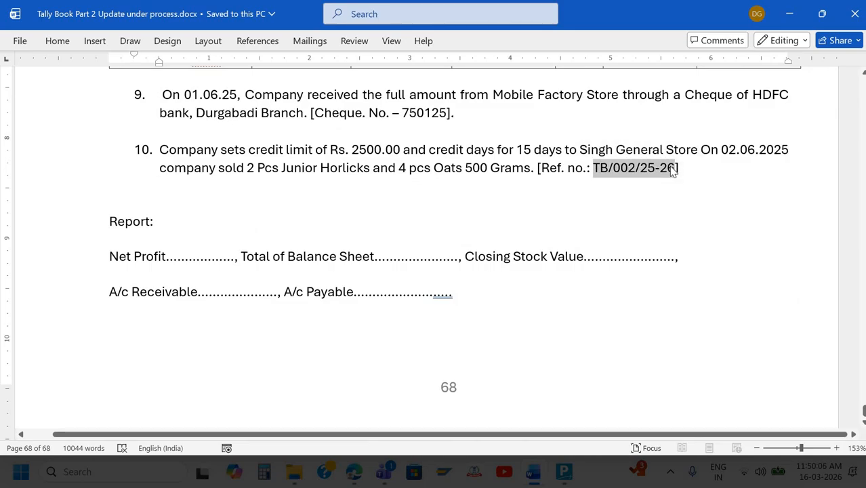
pyautogui.hotkey('ctrl', 'c')
pyautogui.hotkey('alt', 'Tab')
pyautogui.hotkey('ctrl', 'v')
pyautogui.press('BackSpace')
pyautogui.press('BackSpace')
pyautogui.press('BackSpace')
pyautogui.press('BackSpace')
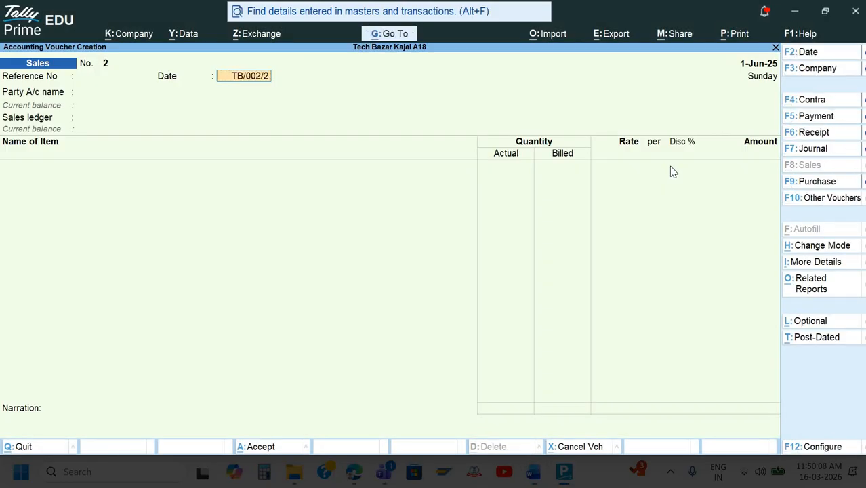
pyautogui.press('BackSpace')
pyautogui.press('BackSpace')
pyautogui.press('BackSpace')
pyautogui.press('BackSpace')
pyautogui.press('BackSpace')
pyautogui.press('BackSpace')
pyautogui.press('BackSpace')
pyautogui.press('BackSpace')
pyautogui.press('BackSpace')
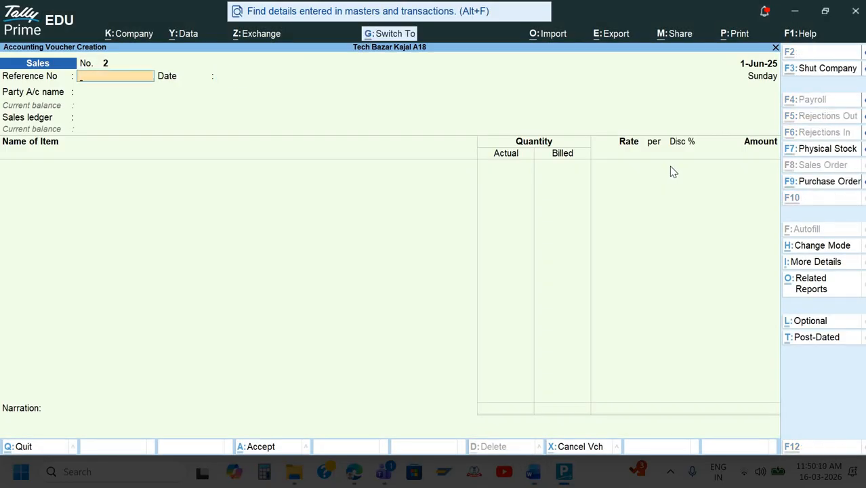
# Step: Enter TB/002/25-26 as the sales voucher's reference number and set both the reference date and voucher date to 2-Jun-25
pyautogui.hotkey('ctrl', 'v')
pyautogui.press('Return')
pyautogui.hotkey('alt', 'Tab')
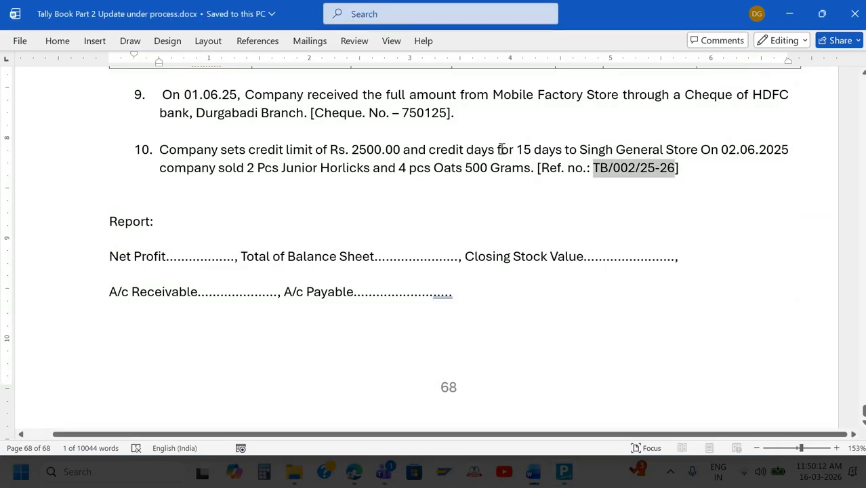
pyautogui.hotkey('alt', 'Tab')
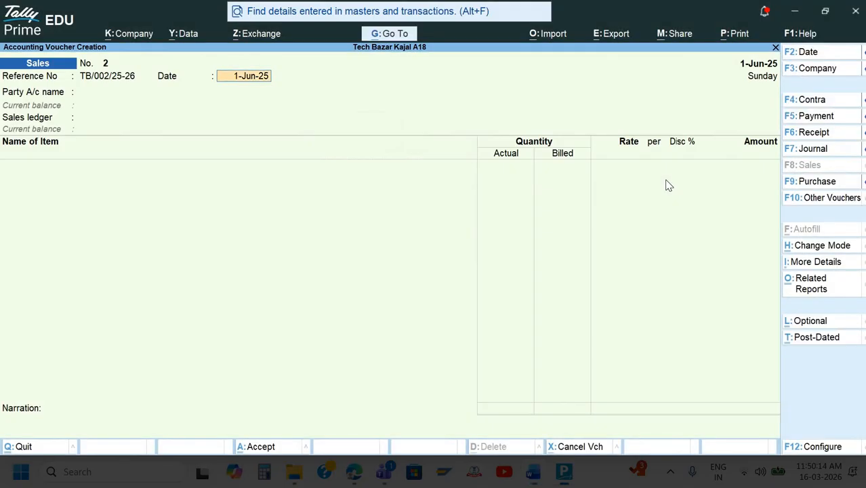
pyautogui.write('2-6')
pyautogui.press('Return')
pyautogui.press('F2')
pyautogui.write('2-6')
pyautogui.press('Return')
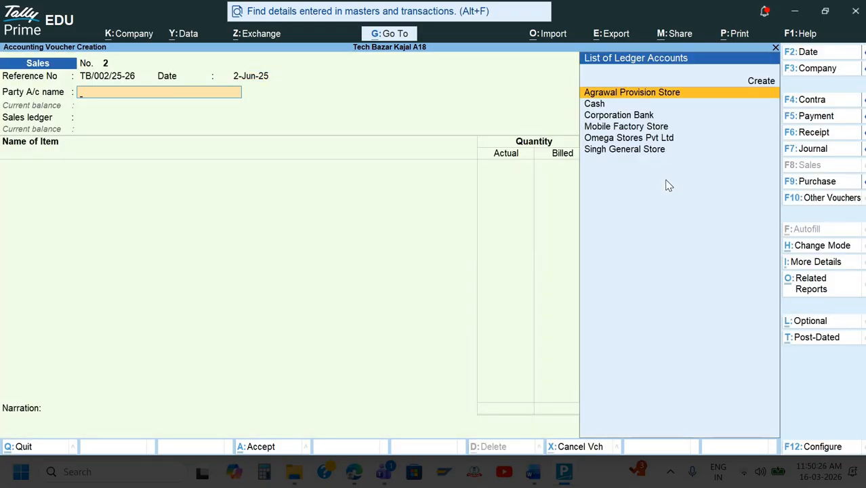
# Step: Select Singh General Store as the party account and accept the dispatch and party details unchanged
pyautogui.press('Down')
pyautogui.press('Down')
pyautogui.press('Down')
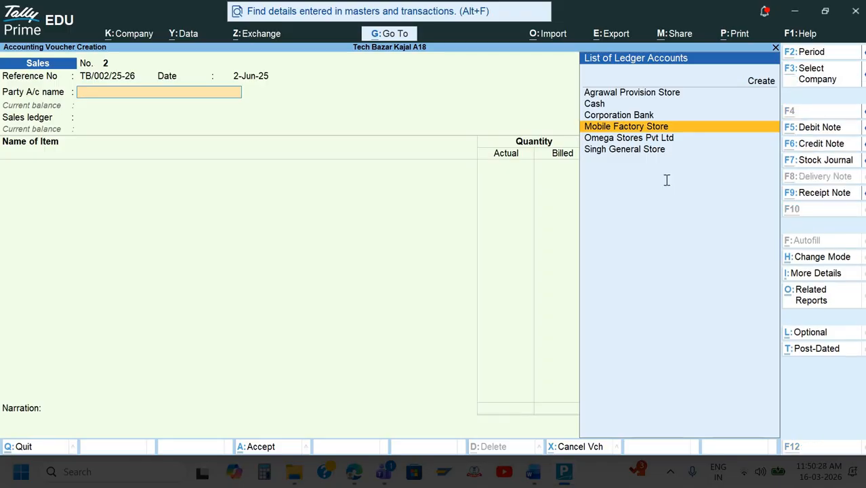
pyautogui.hotkey('alt', 'Tab')
pyautogui.hotkey('alt', 'Tab')
pyautogui.write('S')
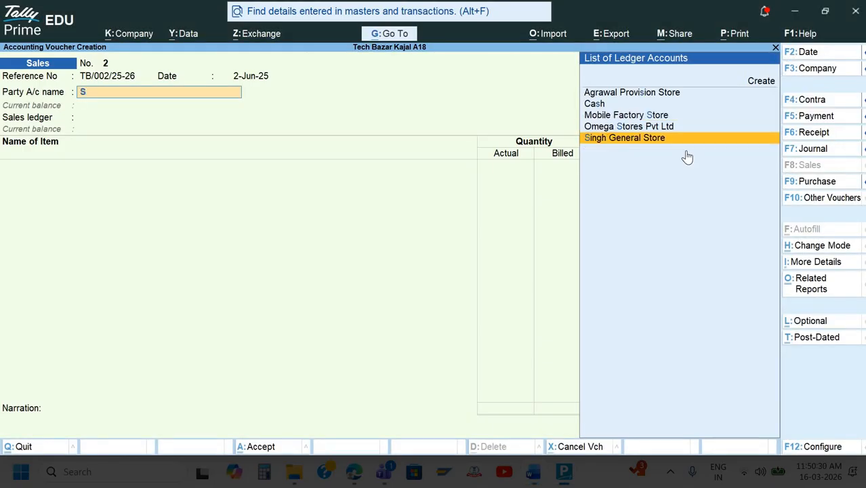
pyautogui.press('Return')
pyautogui.press('Return')
pyautogui.press('Return')
pyautogui.press('Return')
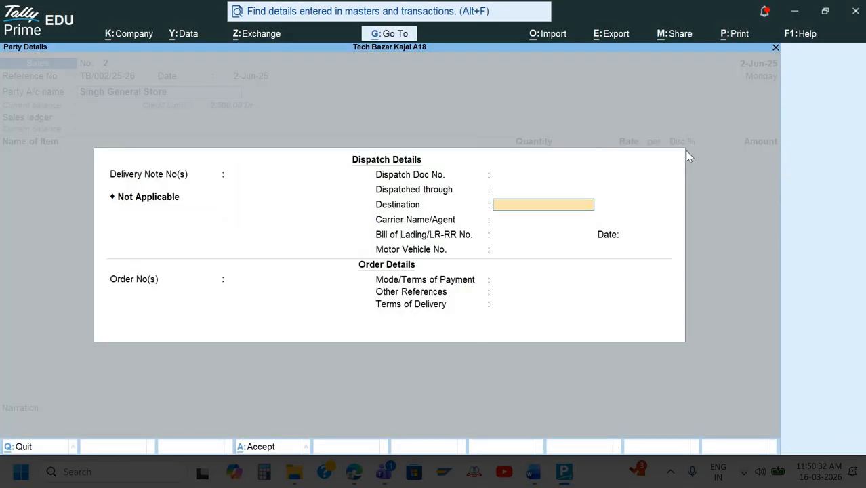
pyautogui.hotkey('ctrl', 'a')
pyautogui.hotkey('ctrl', 'a')
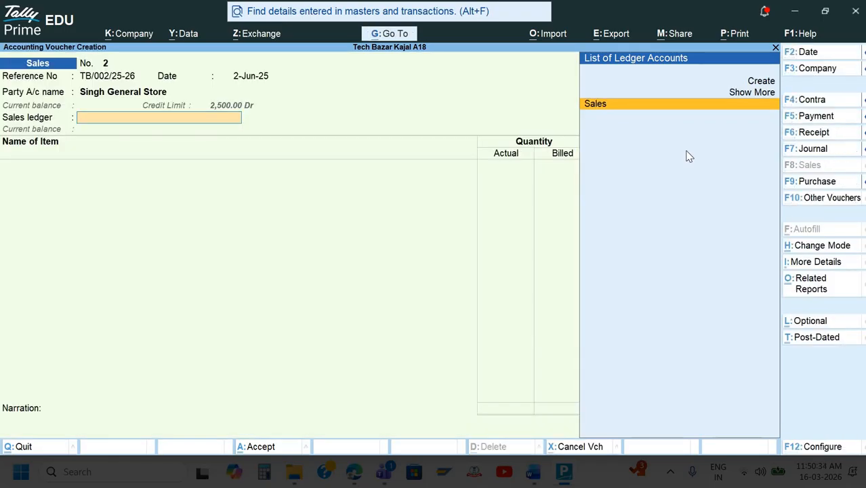
# Step: Choose Sales as the sales ledger and switch to the Word exercise to check the items sold in transaction 10
pyautogui.press('Return')
pyautogui.hotkey('alt', 'Tab')
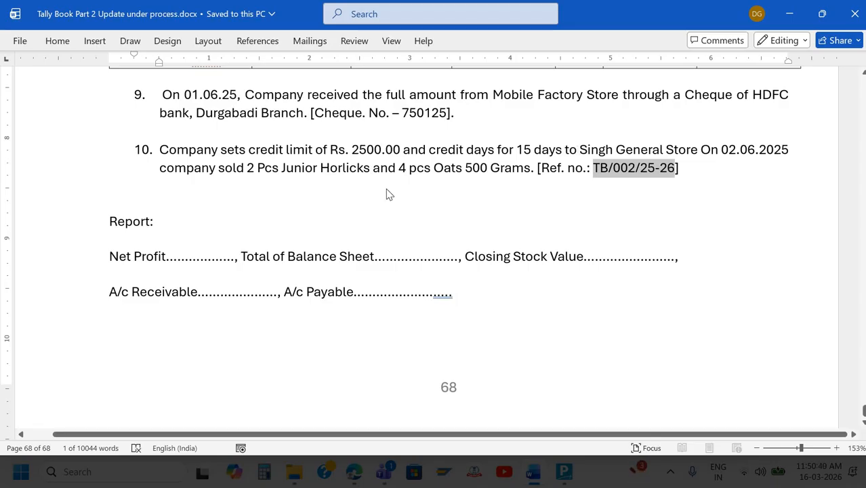
# Step: Return to TallyPrime and try to allocate Junior Horlicks 1Kg from the Bargadwa godown in the sales voucher
pyautogui.hotkey('alt', 'Tab')
pyautogui.write('J')
pyautogui.press('Return')
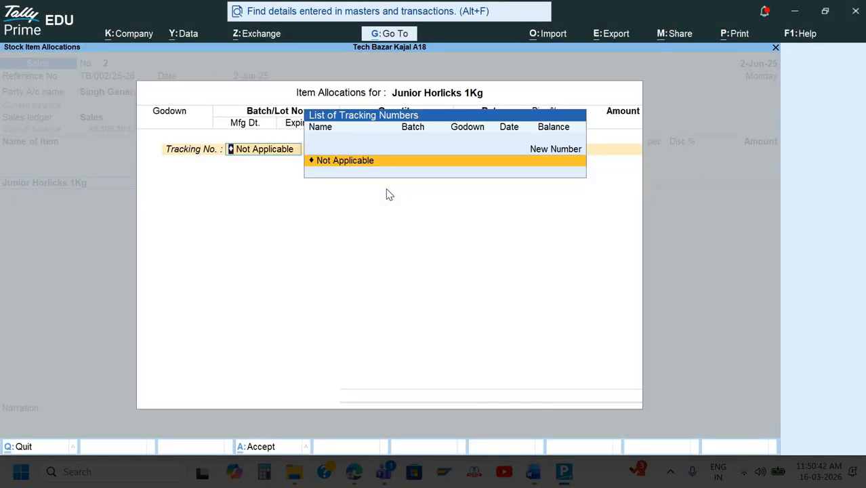
pyautogui.press('Return')
pyautogui.press('Return')
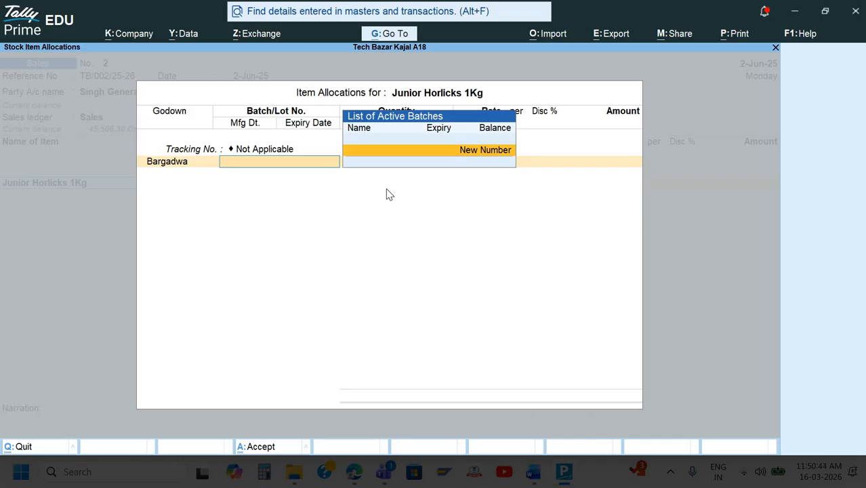
pyautogui.press('Return')
pyautogui.hotkey('alt', 'Tab')
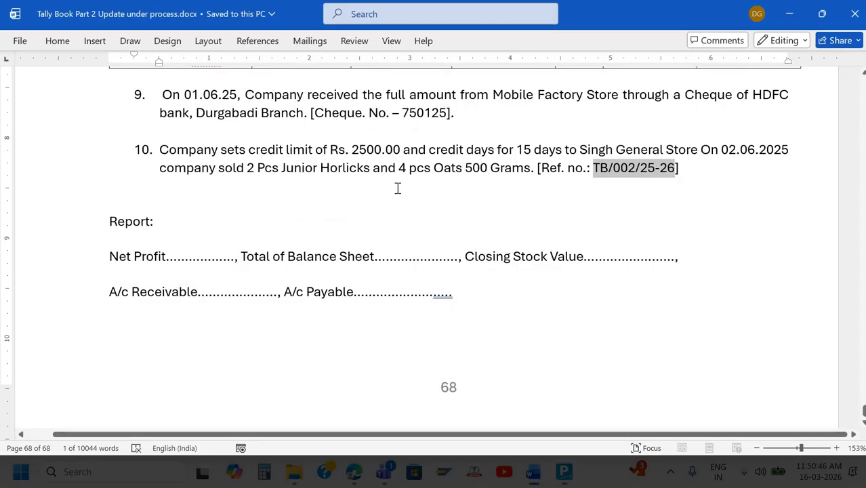
pyautogui.hotkey('alt', 'Tab')
pyautogui.press('Escape')
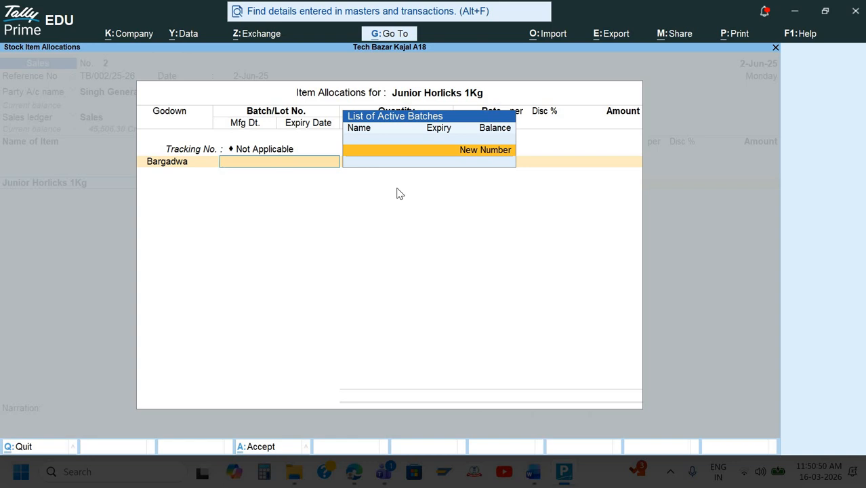
pyautogui.press('Escape')
pyautogui.press('Escape')
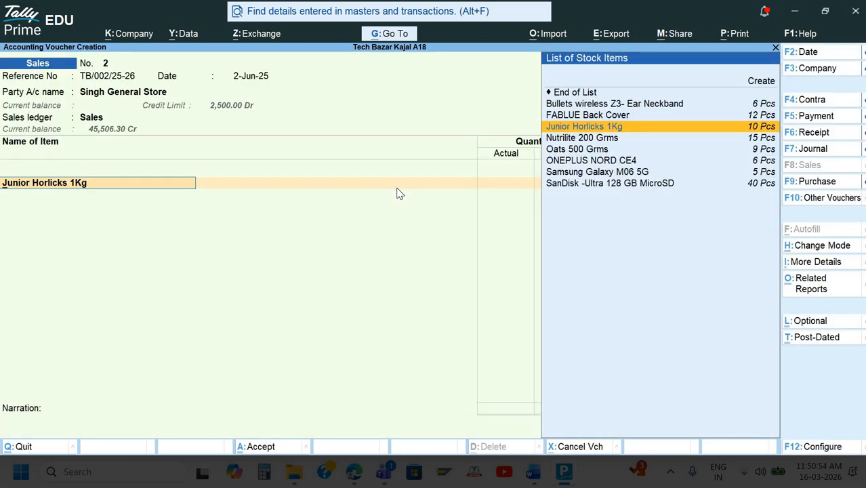
# Step: Reopen the Junior Horlicks 1Kg allocation, recheck the active batches for the Bargadwa godown and back out
pyautogui.press('Return')
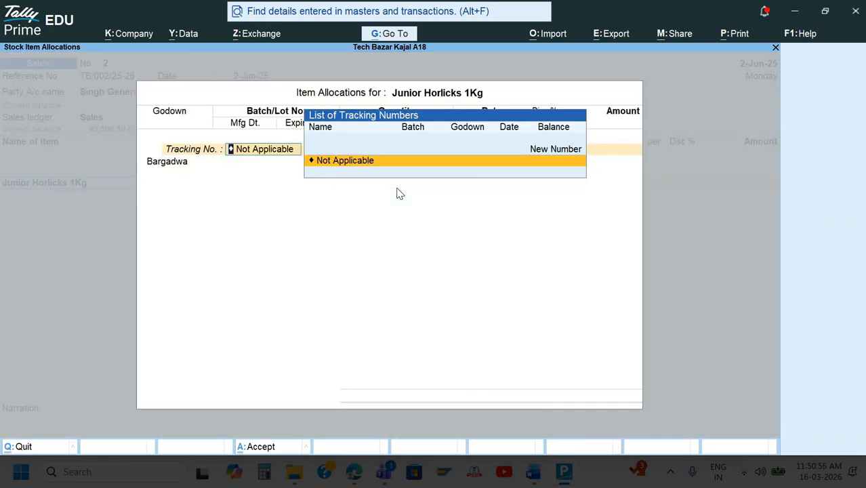
pyautogui.press('Return')
pyautogui.press('Return')
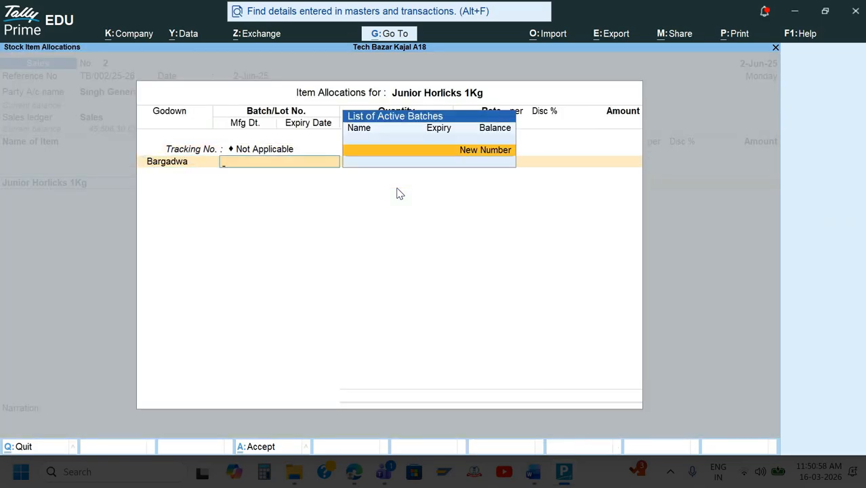
pyautogui.press('Escape')
pyautogui.press('Escape')
pyautogui.press('Escape')
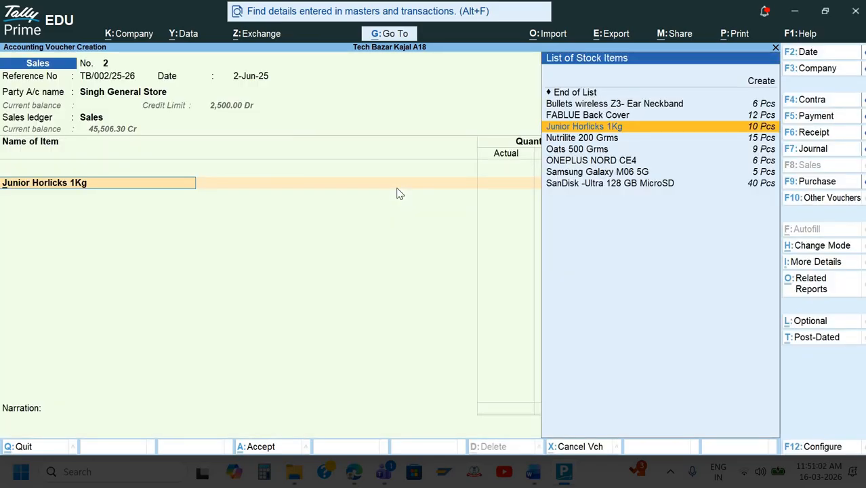
# Step: Switch to the Word exercise, check the item table's batch numbers and expiry dates against transaction 10, and return to TallyPrime
pyautogui.hotkey('alt', 'Tab')
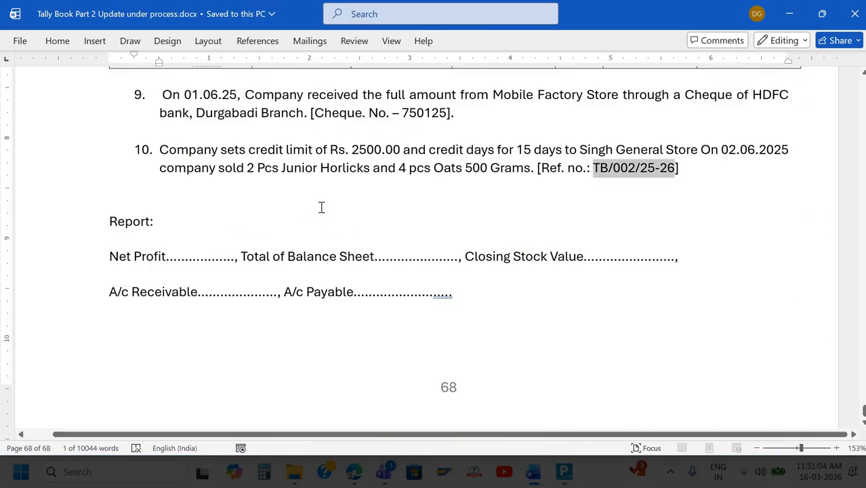
pyautogui.scroll(3, 332, 203)
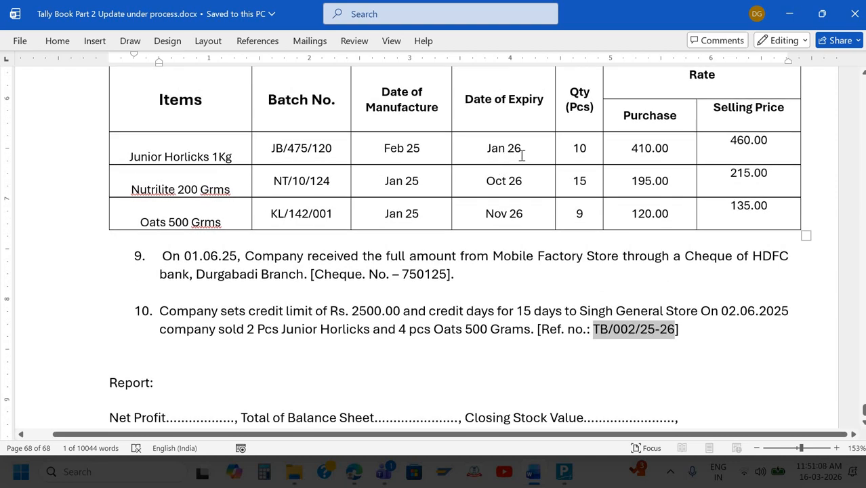
pyautogui.scroll(-1, 384, 332)
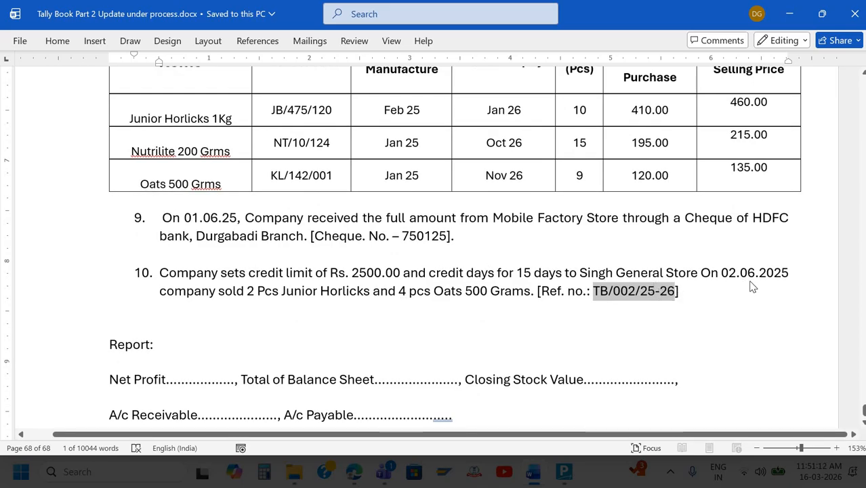
pyautogui.scroll(1, 752, 286)
pyautogui.hotkey('alt', 'Tab')
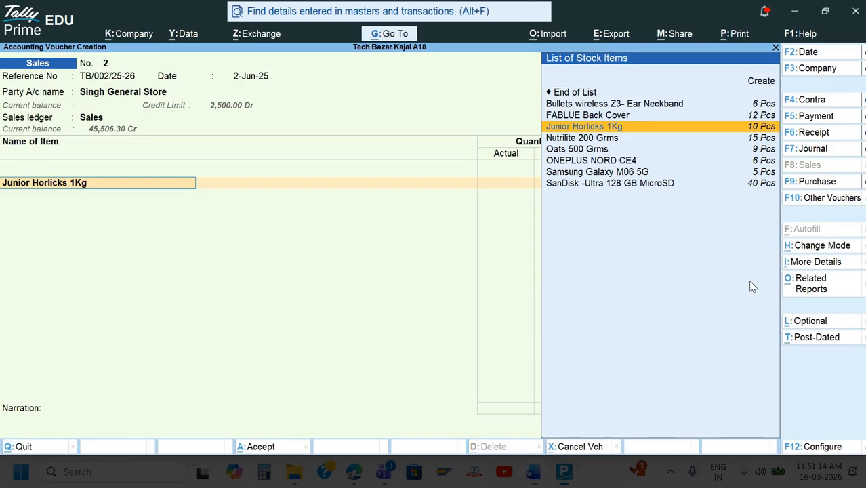
pyautogui.hotkey('alt', 'Tab')
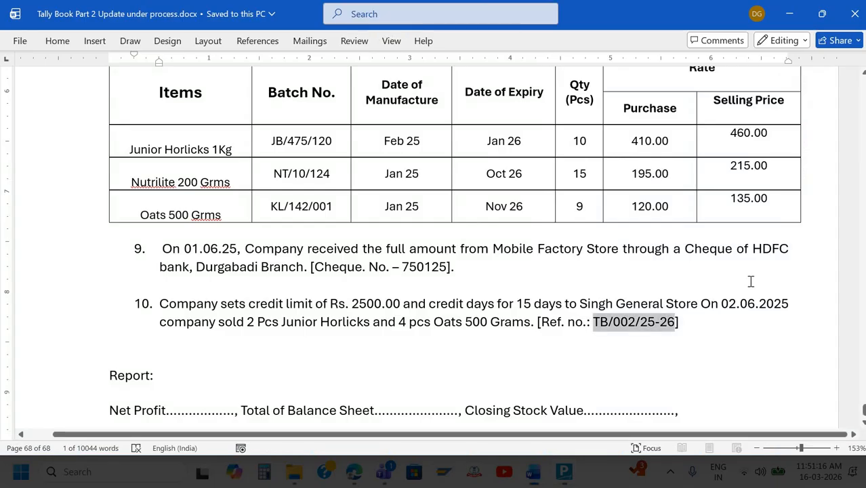
pyautogui.scroll(1, 751, 280)
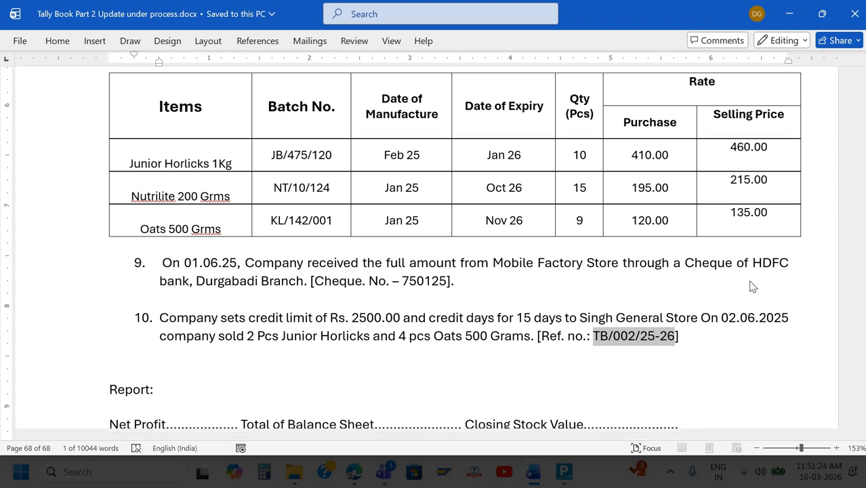
pyautogui.hotkey('alt', 'Tab')
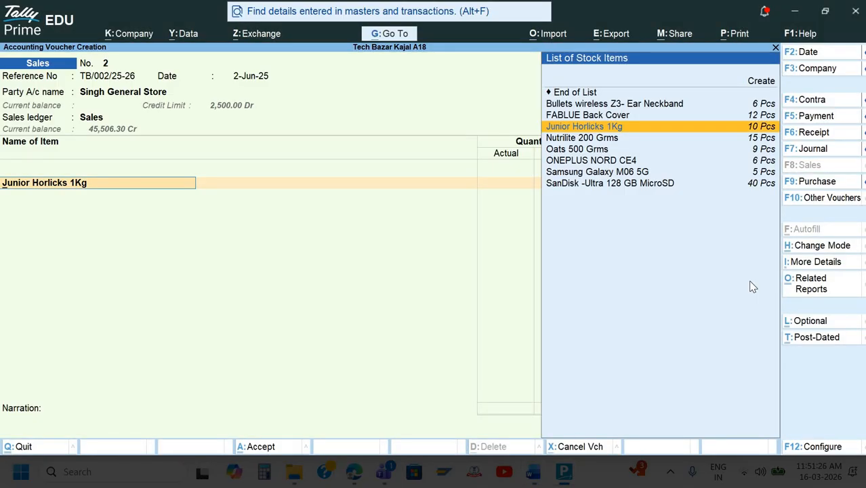
# Step: Quit the unfinished sales voucher and open the Day Book for the period 1-Apr-25 to 1-Jun-25
pyautogui.press('Escape')
pyautogui.press('Escape')
pyautogui.press('y')
pyautogui.press('d')
pyautogui.press('d')
pyautogui.hotkey('alt', 'F2')
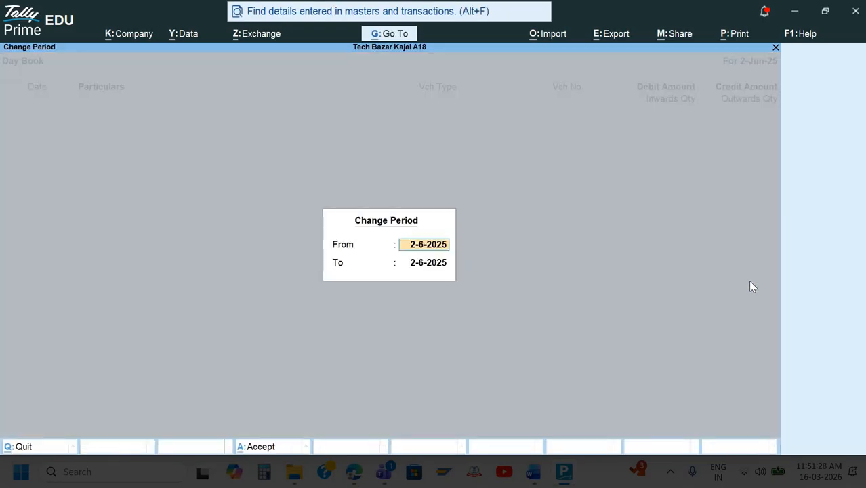
pyautogui.press('space')
pyautogui.press('Return')
pyautogui.press('Return')
# Step: Open the 1-Jun-25 purchase voucher of Agrawal Provision Store from the Day Book
pyautogui.press('Down')
pyautogui.press('Down')
pyautogui.press('Down')
pyautogui.press('Down')
pyautogui.press('Down')
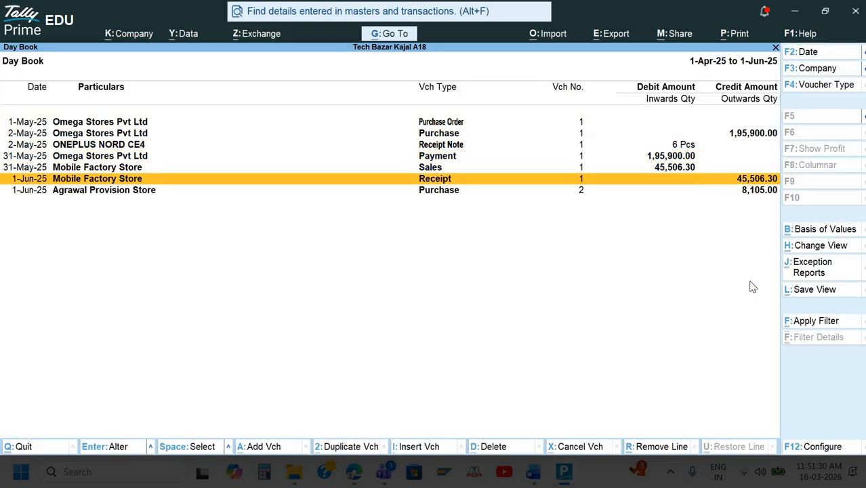
pyautogui.press('Down')
pyautogui.press('Return')
pyautogui.press('Return')
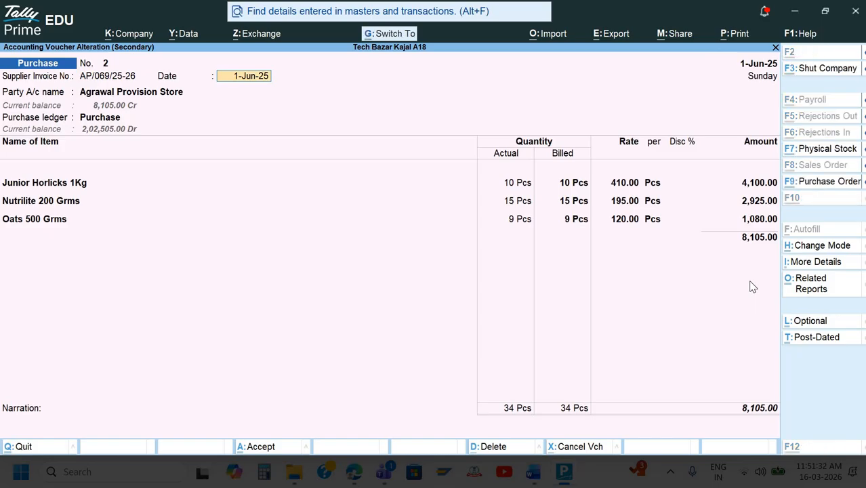
pyautogui.press('Escape')
pyautogui.press('Return')
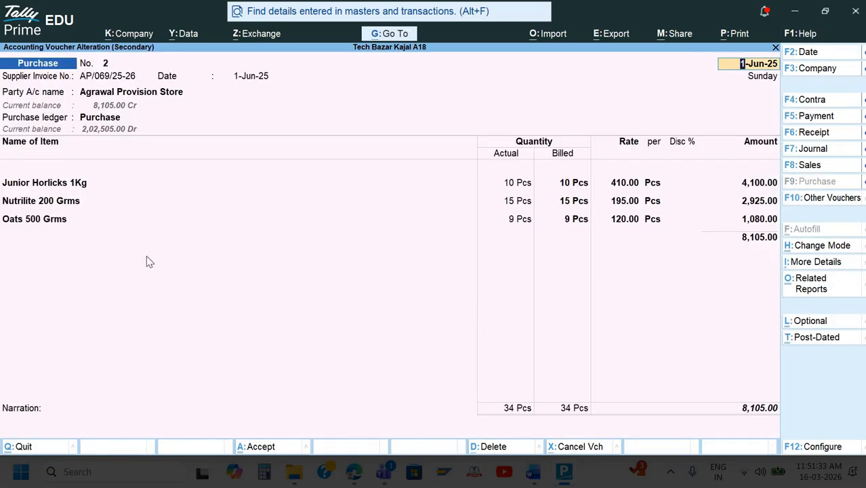
# Step: Open the Junior Horlicks 1Kg allocation in the purchase voucher and examine its godown, batch number, quantity, rate and expiry date
pyautogui.doubleClick(68, 182)
pyautogui.press('Return')
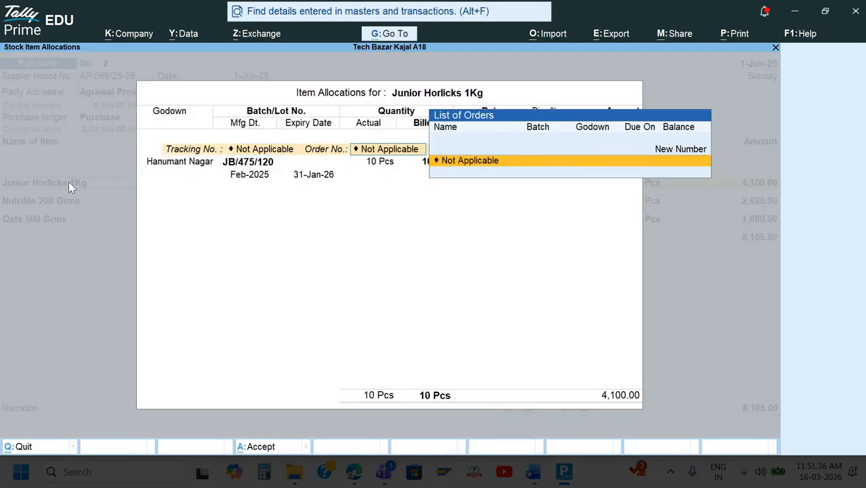
pyautogui.press('Return')
pyautogui.press('Return')
pyautogui.press('Return')
pyautogui.press('Return')
pyautogui.press('Return')
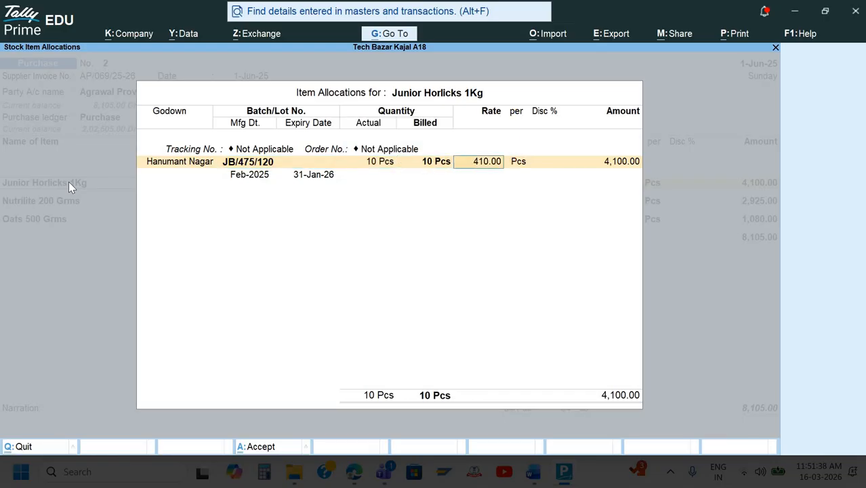
pyautogui.press('Return')
pyautogui.press('Return')
pyautogui.press('Return')
pyautogui.press('Return')
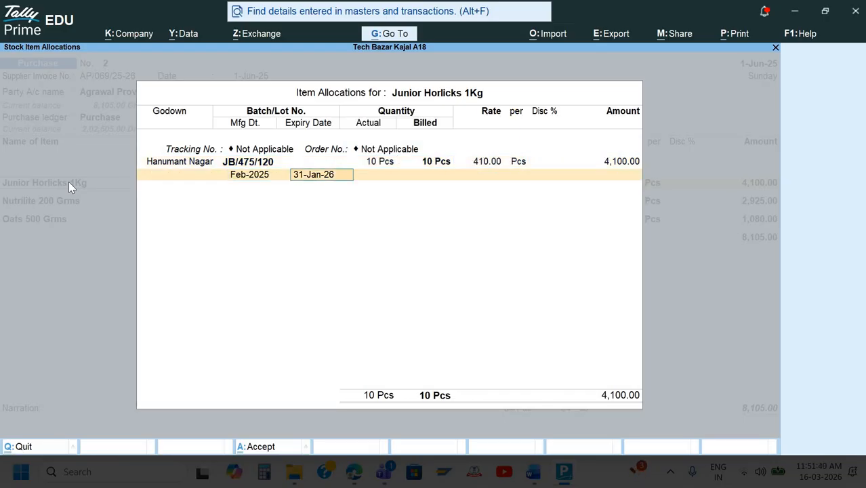
# Step: Compare the allocation with the item table in the Word exercise and accept the purchase voucher unchanged in TallyPrime
pyautogui.hotkey('alt', 'Tab')
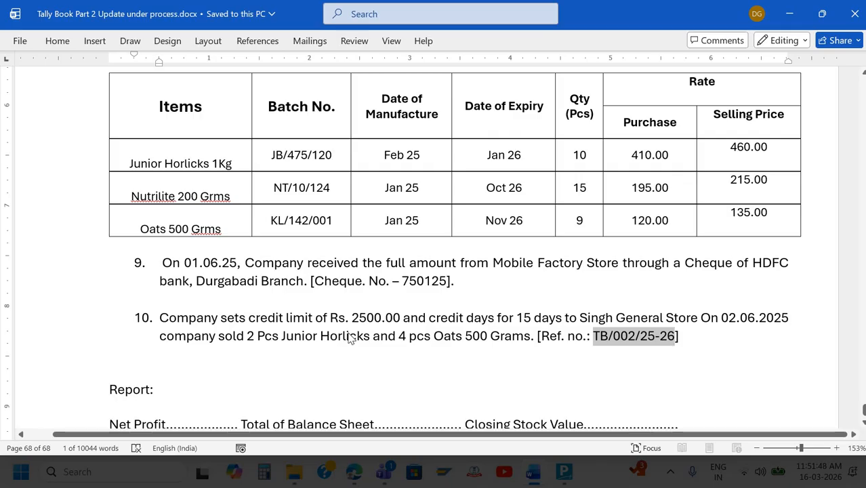
pyautogui.hotkey('alt', 'Tab')
pyautogui.hotkey('ctrl', 'a')
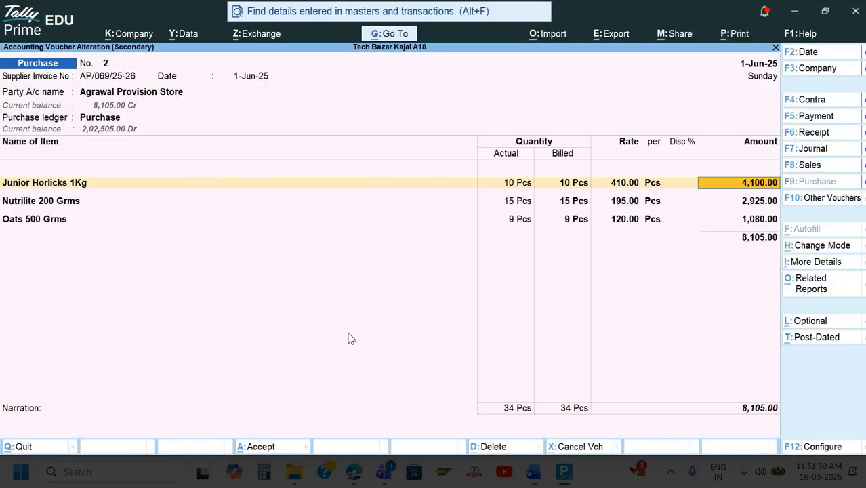
pyautogui.hotkey('ctrl', 'a')
# Step: Leave the Day Book and start a new sales voucher
pyautogui.press('Escape')
pyautogui.press('Escape')
pyautogui.press('Escape')
pyautogui.press('Escape')
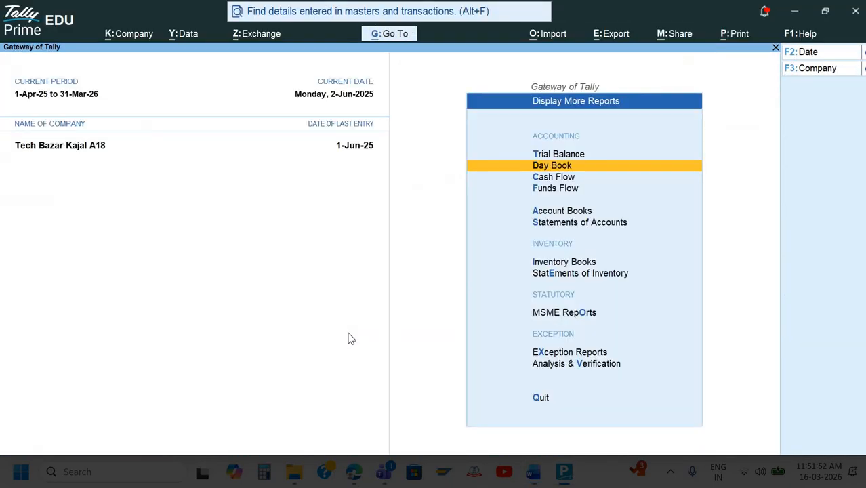
pyautogui.press('Down')
pyautogui.press('Down')
pyautogui.press('Down')
pyautogui.press('Return')
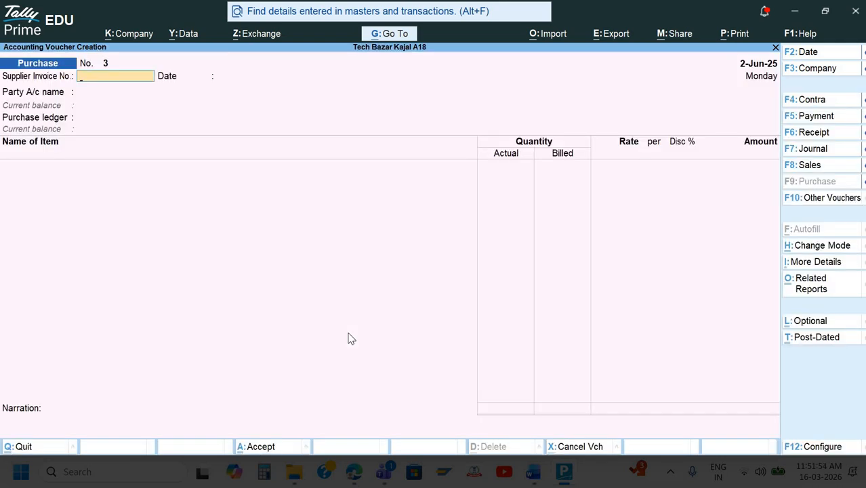
pyautogui.press('F8')
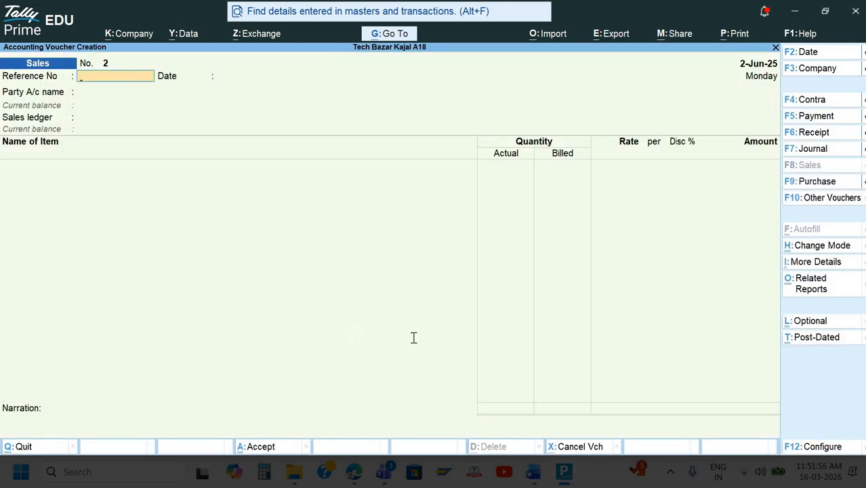
# Step: Recheck transaction 10 in the Word exercise and enter TB/002/25-26 as the sales voucher's reference number, dated 2-Jun-25
pyautogui.hotkey('alt', 'Tab')
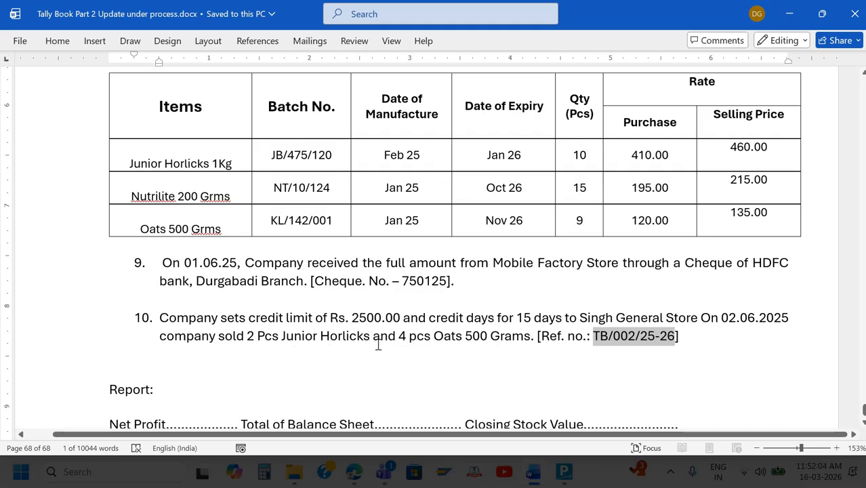
pyautogui.press('alt')
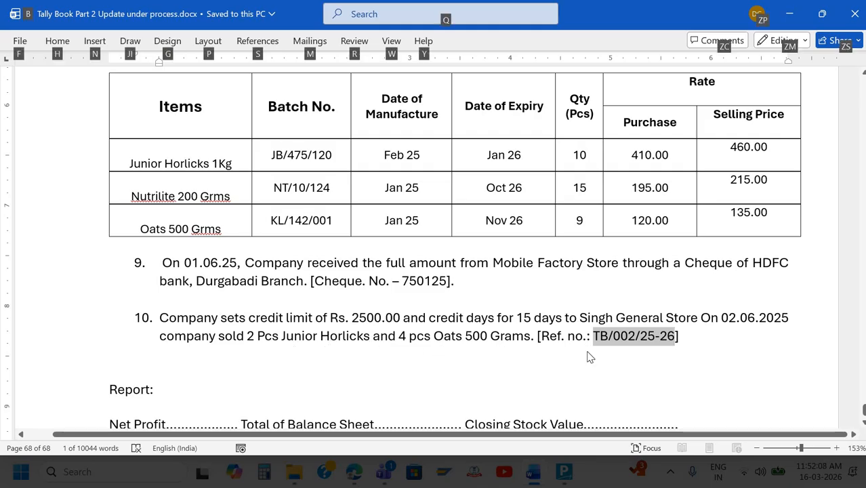
pyautogui.hotkey('alt', 'Tab')
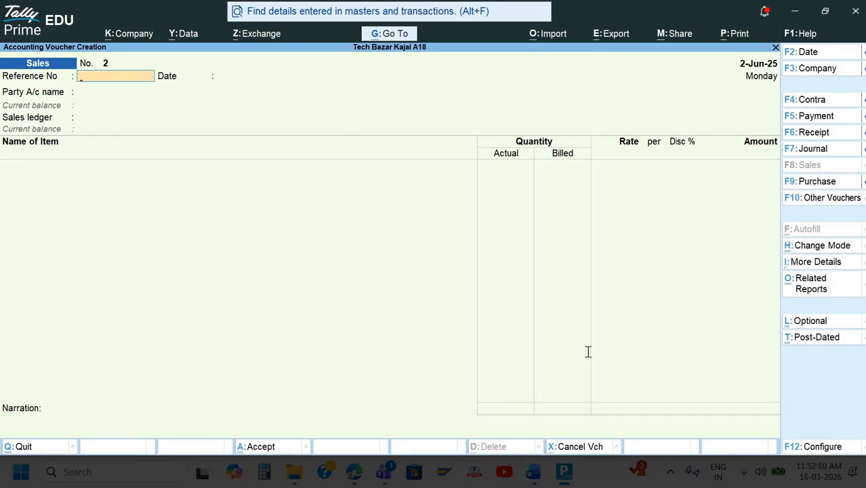
pyautogui.hotkey('alt', 'Tab')
pyautogui.hotkey('alt', 'Tab')
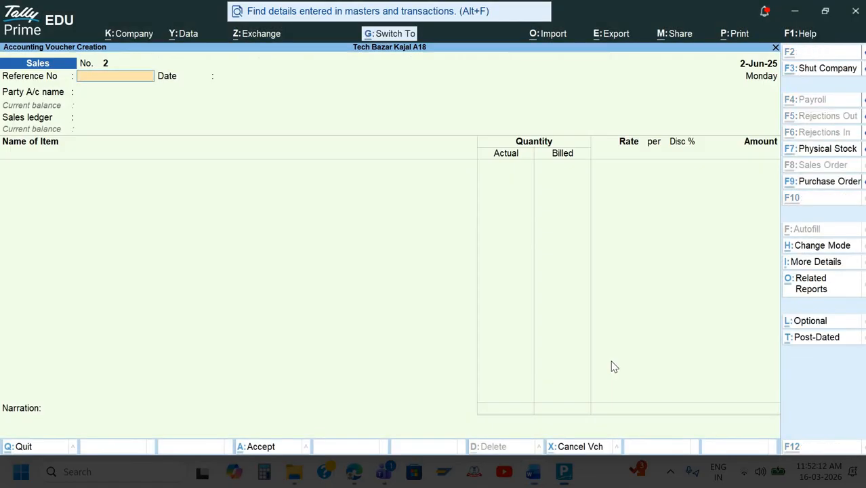
pyautogui.write('TB/002/25-26')
pyautogui.press('Return')
pyautogui.press('Return')
# Step: Set Singh General Store as the sales voucher's party account and accept its dispatch and party details unchanged
pyautogui.press('Down')
pyautogui.press('Down')
pyautogui.press('Down')
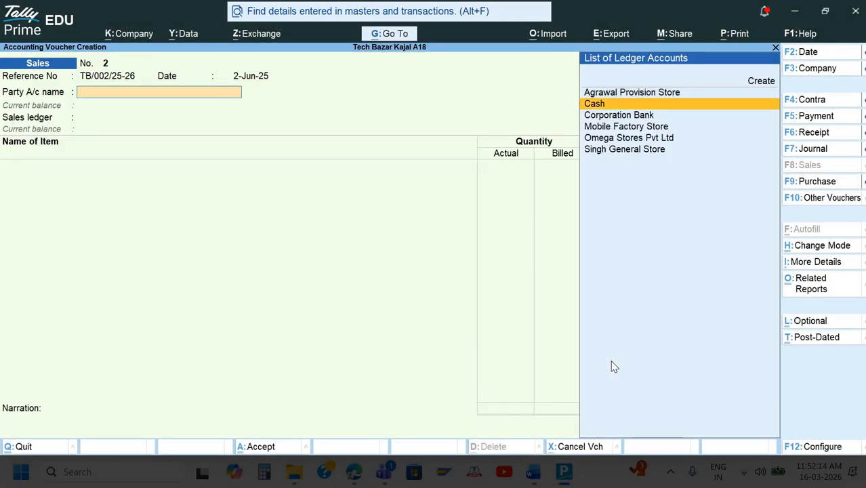
pyautogui.press('Up')
pyautogui.press('Up')
pyautogui.press('Up')
pyautogui.press('Down')
pyautogui.press('Down')
pyautogui.press('Down')
pyautogui.press('Down')
pyautogui.press('Down')
pyautogui.press('Return')
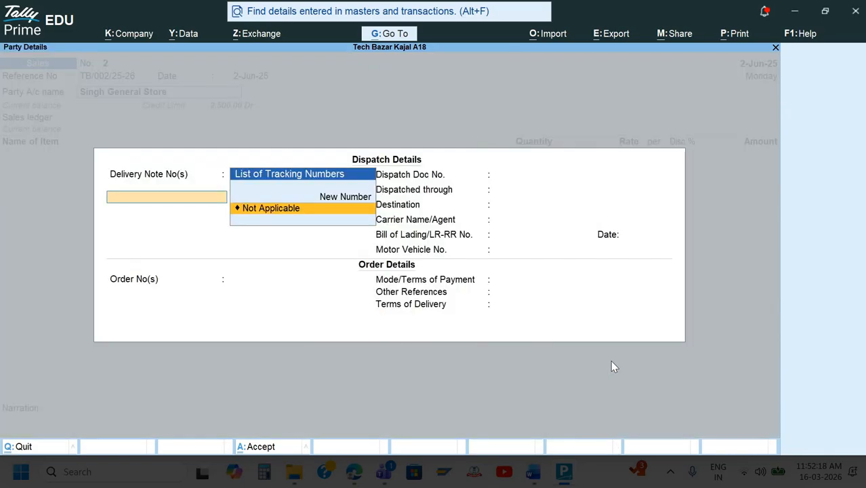
pyautogui.press('Return')
pyautogui.press('Return')
pyautogui.press('Return')
pyautogui.hotkey('ctrl', 'a')
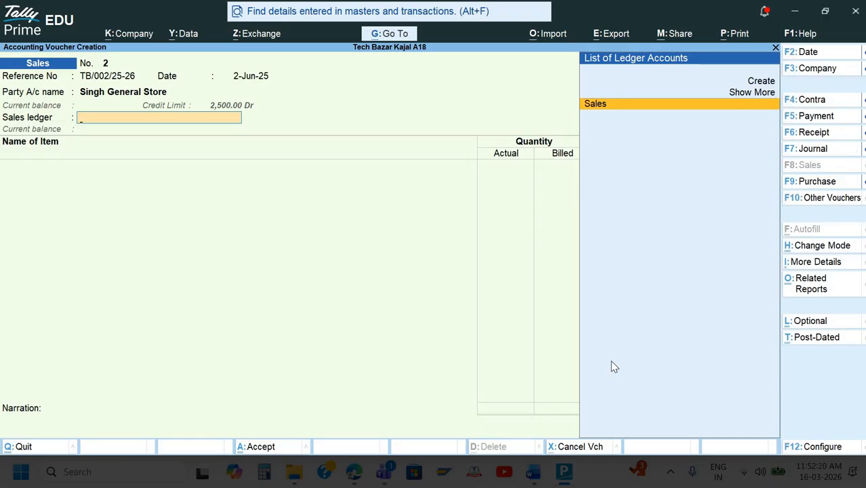
# Step: Set Sales as the voucher's sales ledger and add Junior Horlicks 1Kg as the first item, with the tracking number Not Applicable
pyautogui.press('Return')
pyautogui.press('Down')
pyautogui.press('Down')
pyautogui.press('Down')
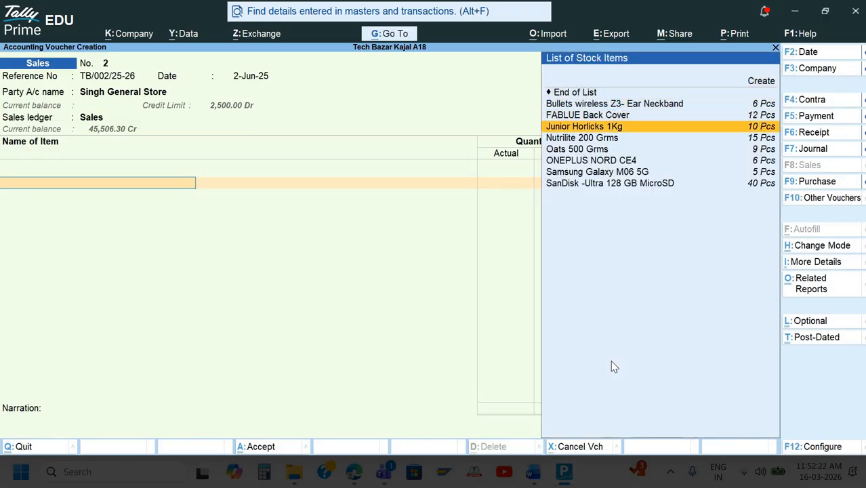
pyautogui.press('Down')
pyautogui.press('Down')
pyautogui.press('Down')
pyautogui.press('Up')
pyautogui.press('Up')
pyautogui.press('Up')
pyautogui.press('Return')
pyautogui.press('Return')
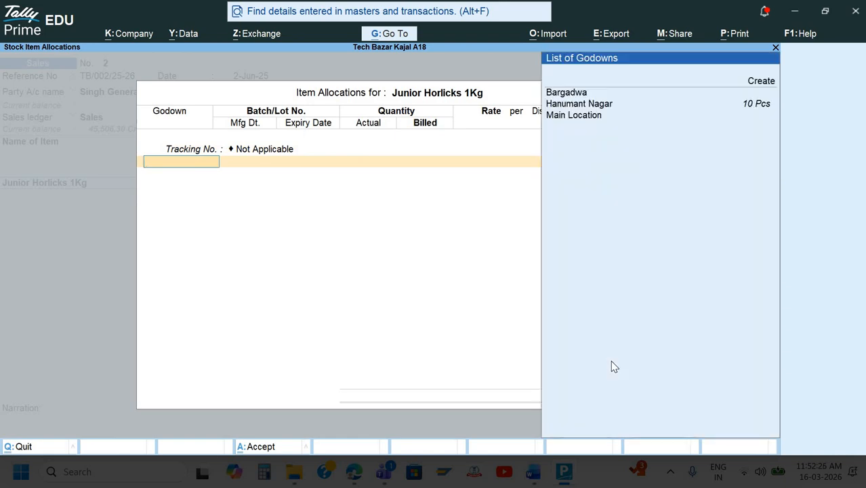
# Step: Allocate the Junior Horlicks 1Kg from the Hanumant Nagar godown, batch JB/475/120
pyautogui.press('Down')
pyautogui.press('Down')
pyautogui.press('Down')
pyautogui.press('Return')
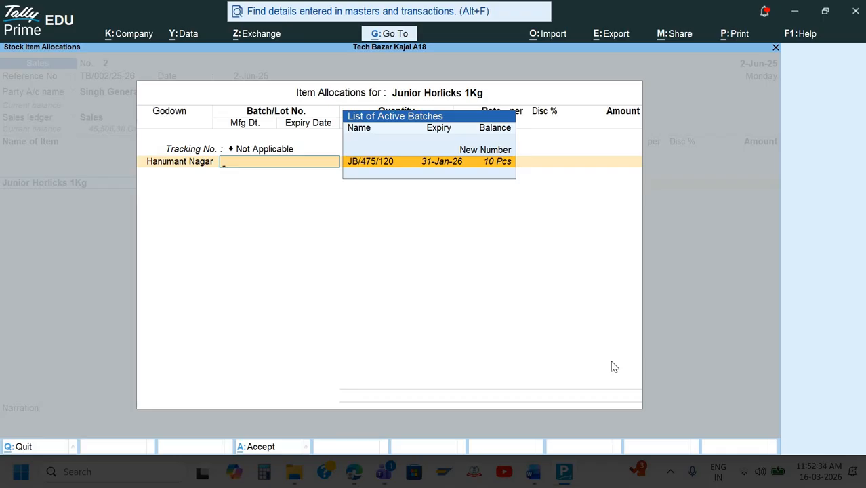
pyautogui.press('Return')
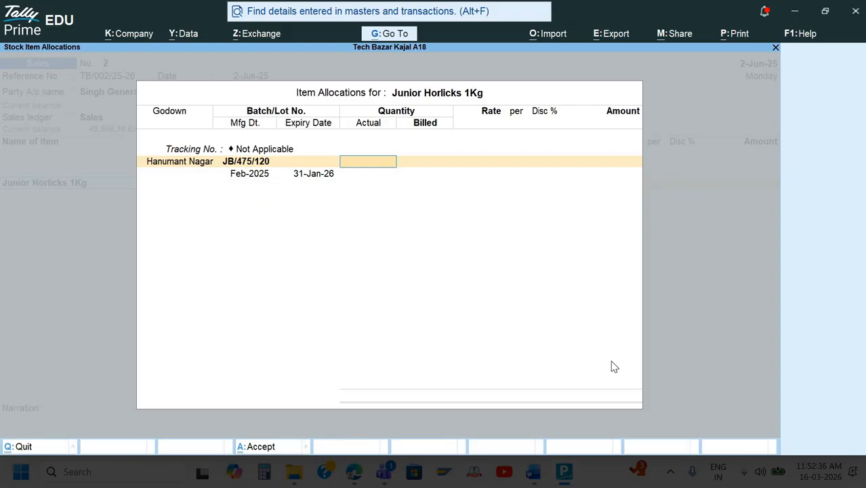
# Step: Check the sold quantity in the Word exercise and complete the Junior Horlicks 1Kg allocation with 2 Pcs at 460.00 in TallyPrime
pyautogui.hotkey('alt', 'Tab')
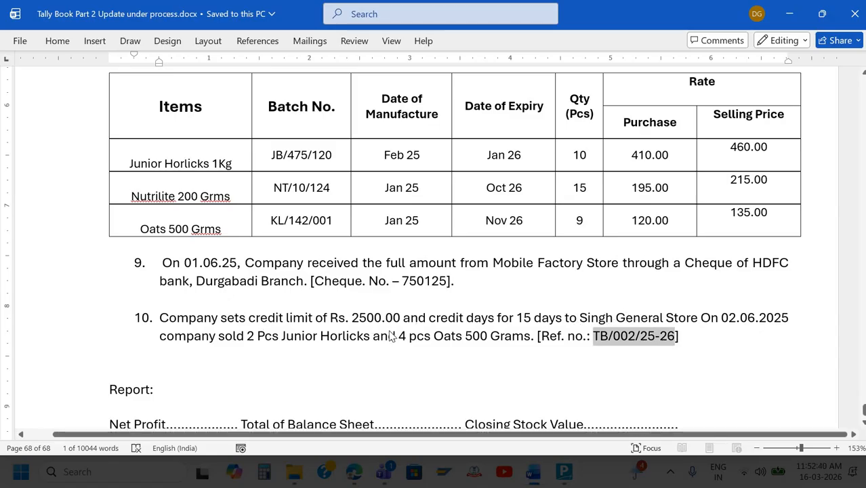
pyautogui.hotkey('alt', 'Tab')
pyautogui.write('2')
pyautogui.press('Return')
pyautogui.press('Return')
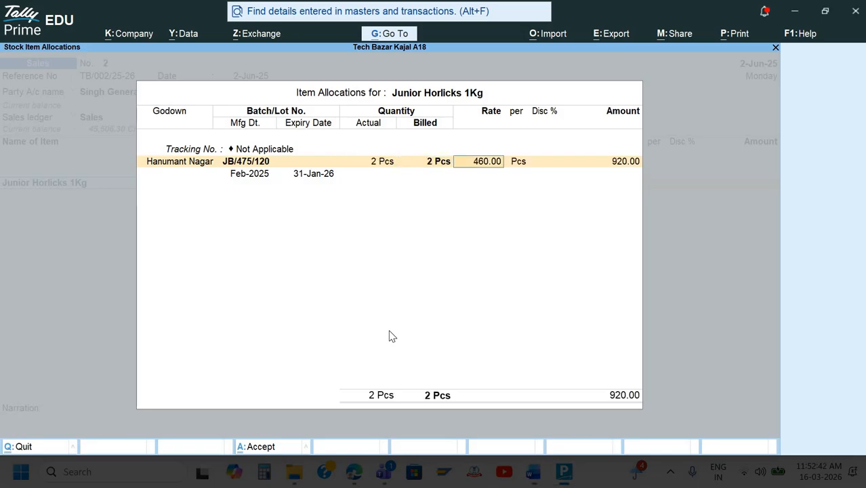
pyautogui.press('Return')
pyautogui.press('Return')
pyautogui.press('Return')
pyautogui.press('Return')
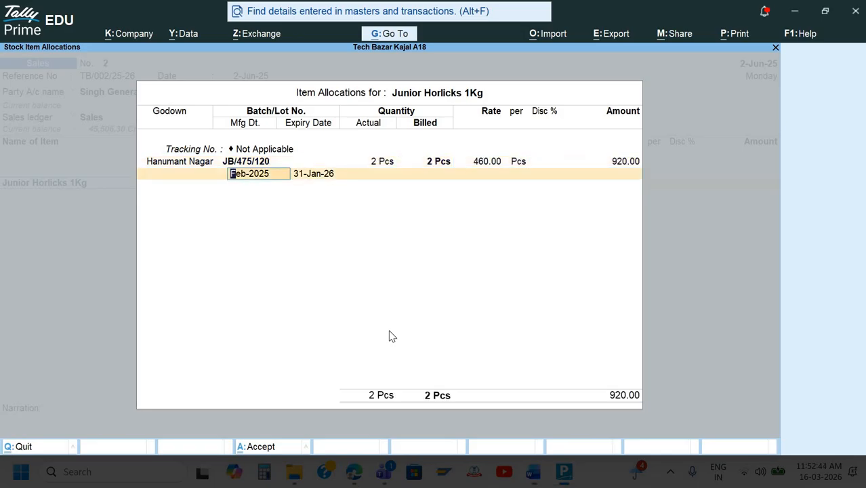
pyautogui.press('Return')
pyautogui.press('Return')
pyautogui.press('Return')
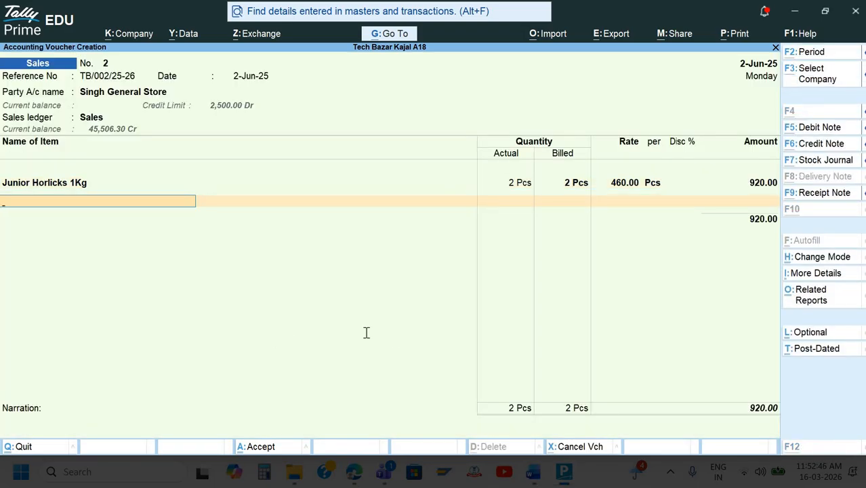
# Step: Recheck the sold items in the Word exercise and add Oats 500 Grms as the second item, with the tracking number Not Applicable
pyautogui.hotkey('alt', 'Tab')
pyautogui.hotkey('alt', 'Tab')
pyautogui.write('O')
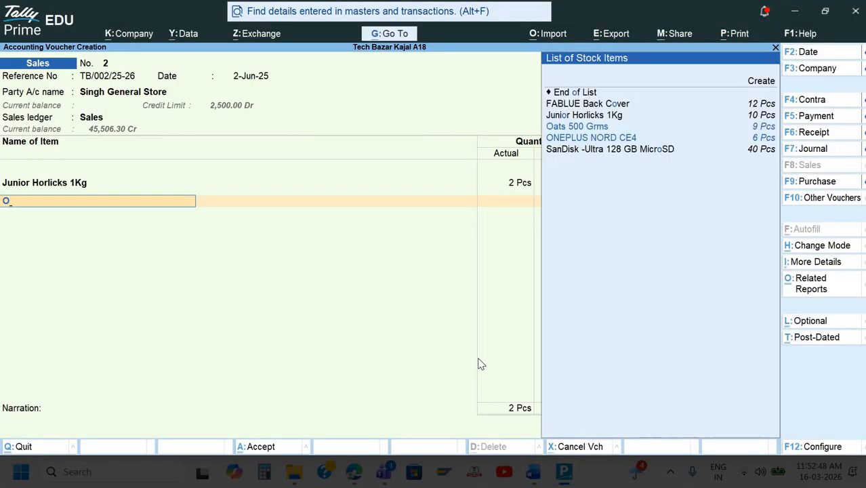
pyautogui.press('Up')
pyautogui.press('Return')
pyautogui.press('Return')
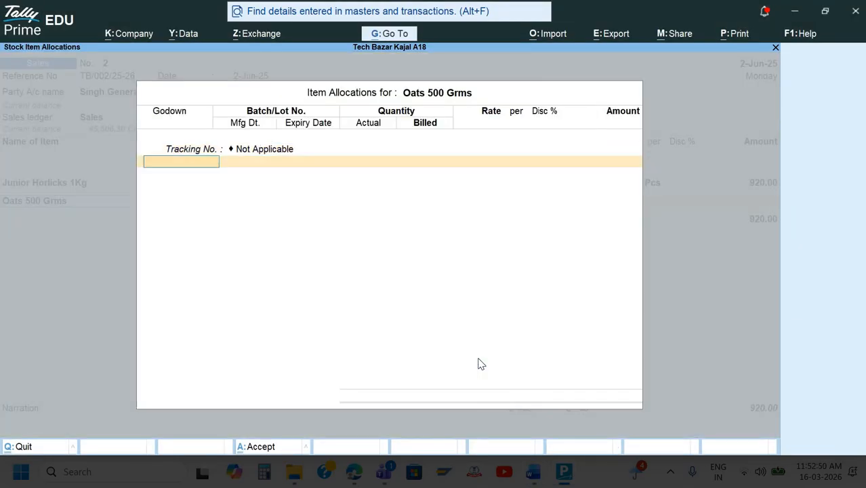
# Step: Allocate the Oats 500 Grms from the Hanumant Nagar godown, batch KL/142/001
pyautogui.press('Return')
pyautogui.hotkey('alt', 'Tab')
pyautogui.hotkey('alt', 'Tab')
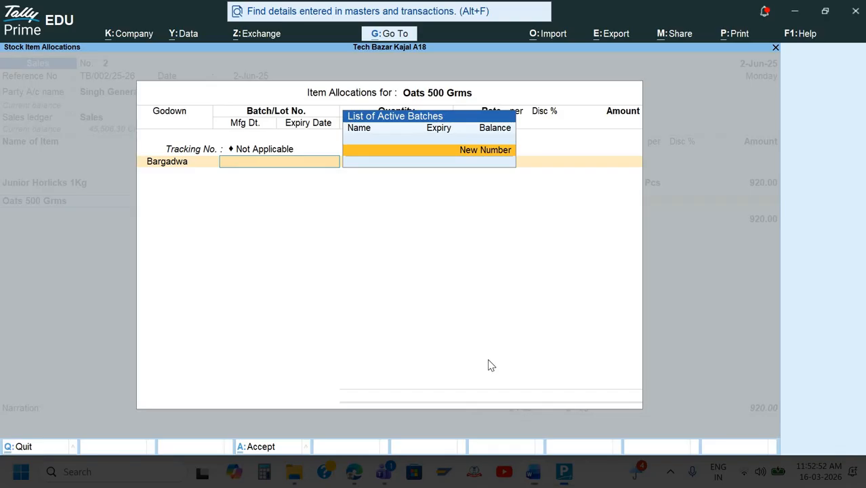
pyautogui.hotkey('shift', 'Tab')
pyautogui.press('Down')
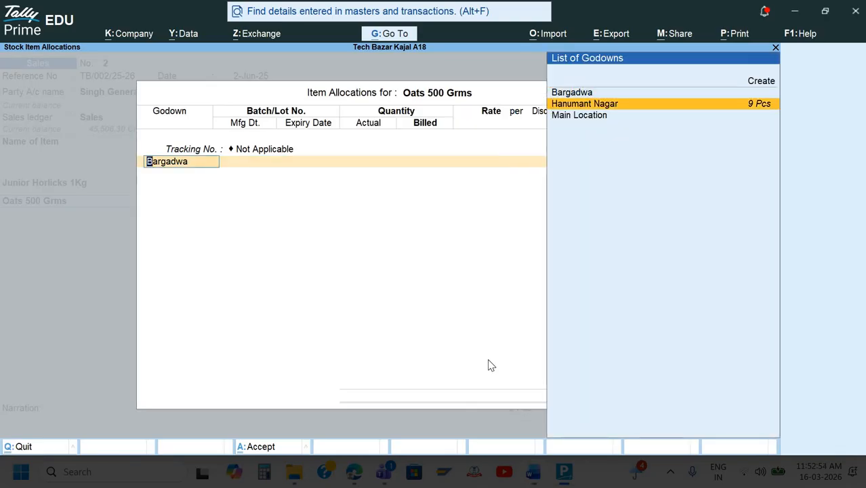
pyautogui.press('Return')
pyautogui.press('Return')
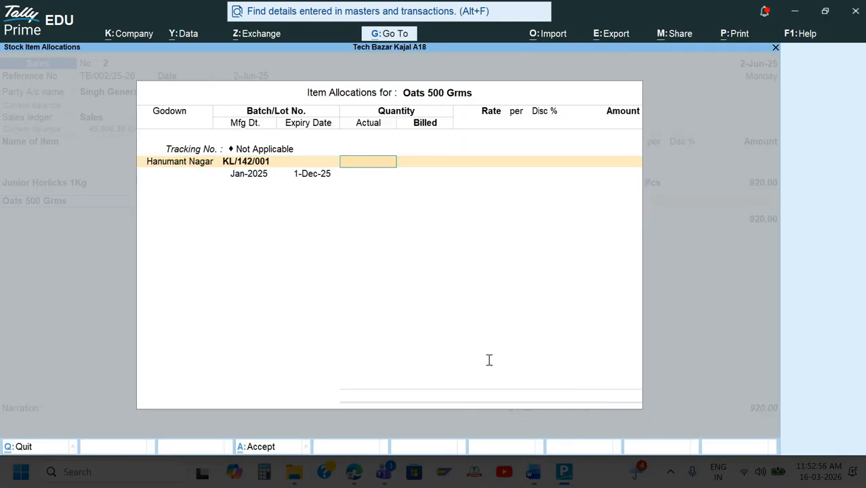
# Step: Check the Oats quantity in the Word exercise and complete its allocation with 4 Pcs at 135.00 in TallyPrime
pyautogui.hotkey('alt', 'Tab')
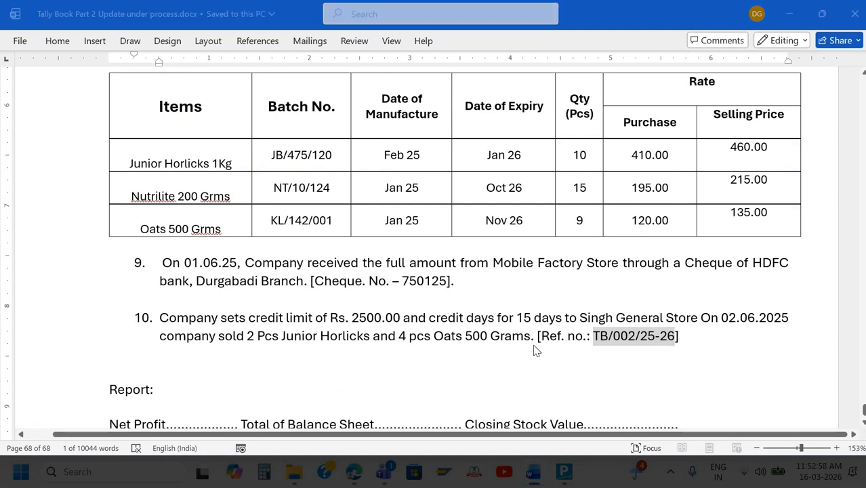
pyautogui.hotkey('alt', 'Tab')
pyautogui.write('4')
pyautogui.press('Return')
pyautogui.press('Return')
pyautogui.press('Return')
pyautogui.press('Return')
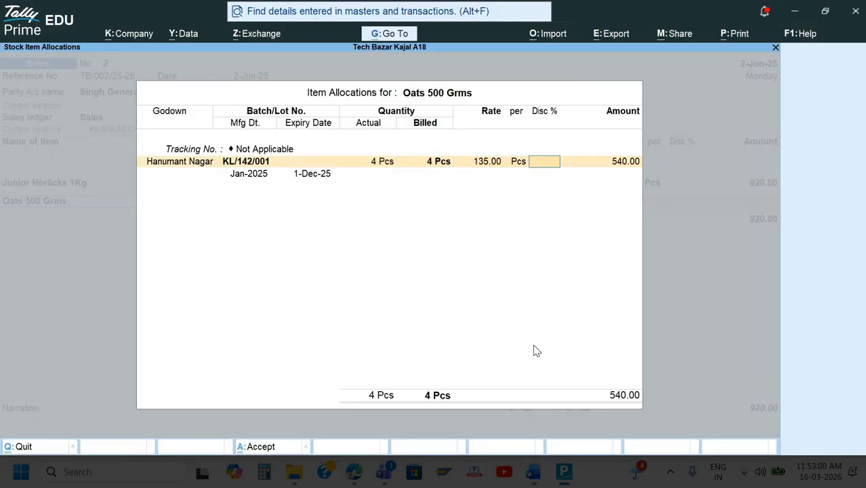
pyautogui.press('Return')
pyautogui.press('Return')
pyautogui.press('Return')
pyautogui.press('Return')
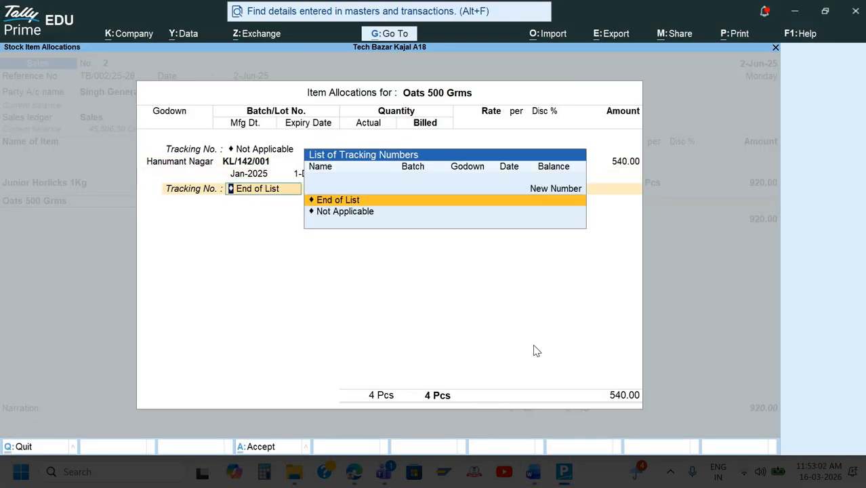
pyautogui.press('Return')
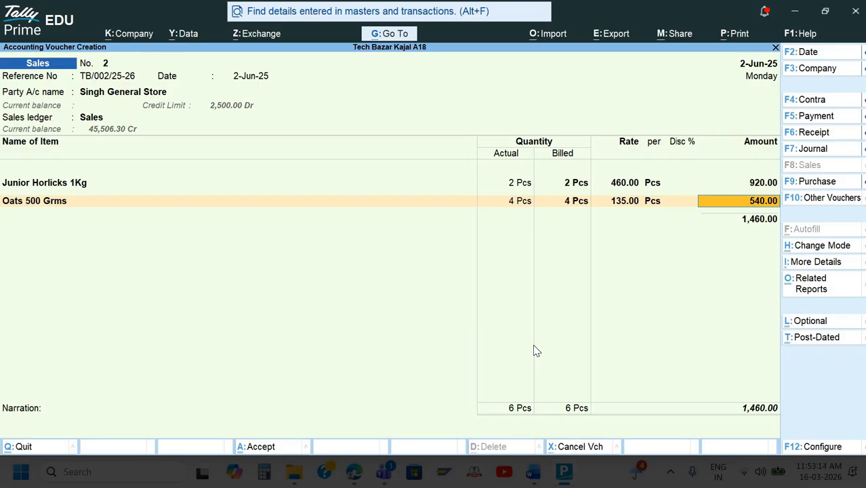
pyautogui.press('BackSpace')
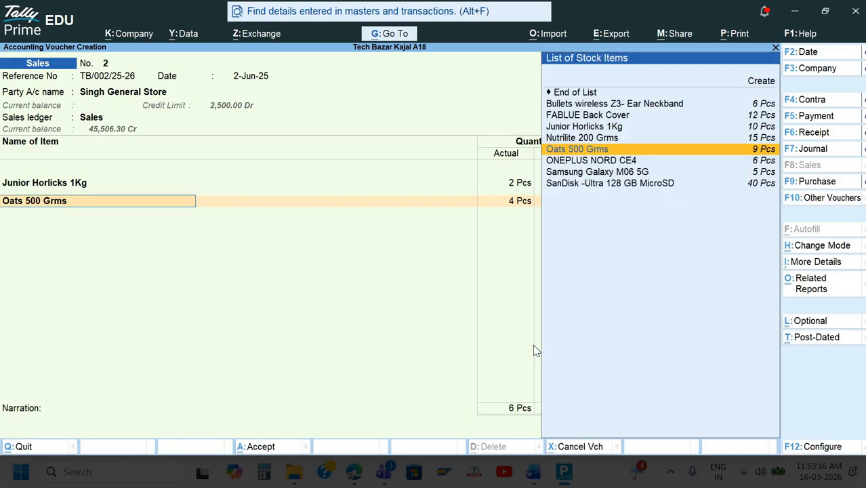
pyautogui.press('Return')
pyautogui.press('Return')
pyautogui.press('Return')
pyautogui.press('Return')
pyautogui.press('Return')
pyautogui.press('Return')
pyautogui.press('Return')
pyautogui.press('Return')
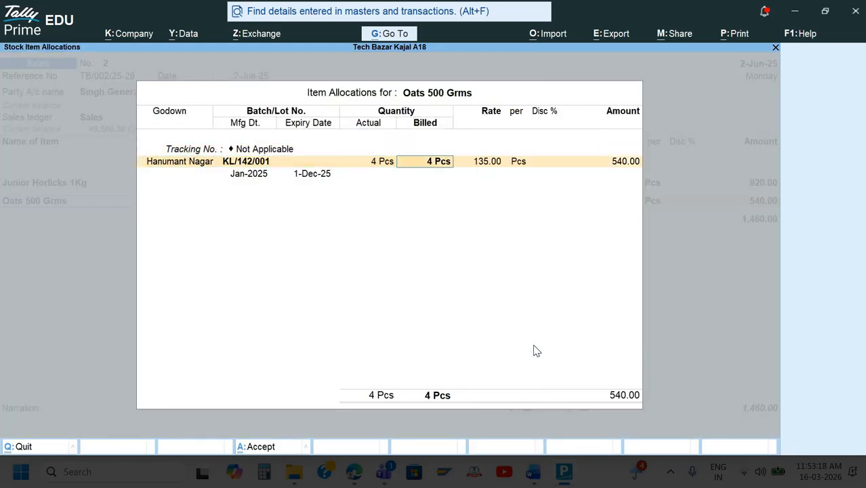
pyautogui.write('20')
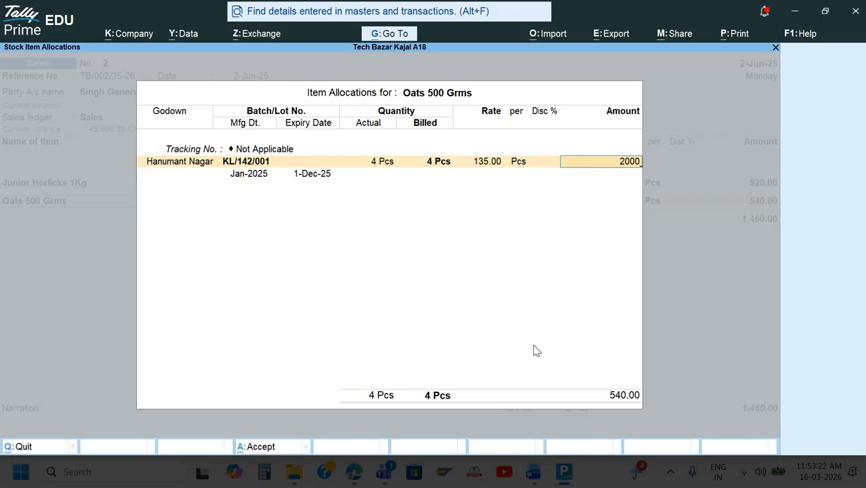
pyautogui.press('BackSpace')
pyautogui.press('BackSpace')
pyautogui.press('BackSpace')
pyautogui.press('BackSpace')
pyautogui.press('BackSpace')
pyautogui.press('BackSpace')
pyautogui.press('BackSpace')
pyautogui.press('BackSpace')
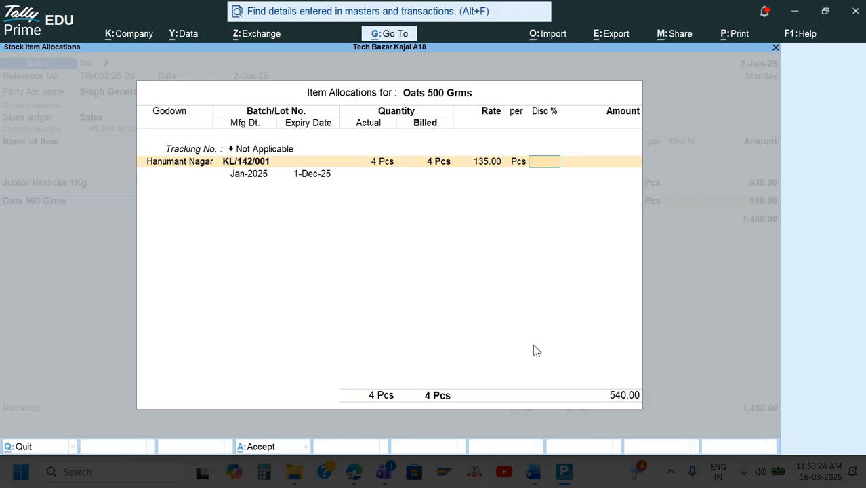
pyautogui.press('Return')
pyautogui.press('Return')
pyautogui.press('Return')
pyautogui.press('Return')
pyautogui.press('Return')
pyautogui.press('Return')
pyautogui.press('Return')
pyautogui.press('Return')
pyautogui.press('Return')
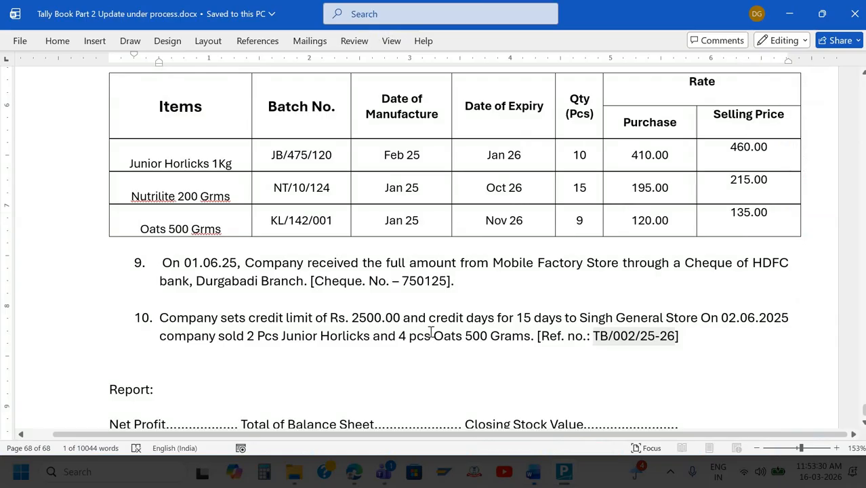
# Step: Look through the Word exercise's earlier transactions and add Samsung Galaxy M06 5G as the third item in TallyPrime, without a tracking number
pyautogui.hotkey('alt', 'Tab')
pyautogui.scroll(5, 430, 330)
pyautogui.scroll(5, 430, 331)
pyautogui.scroll(-4, 430, 331)
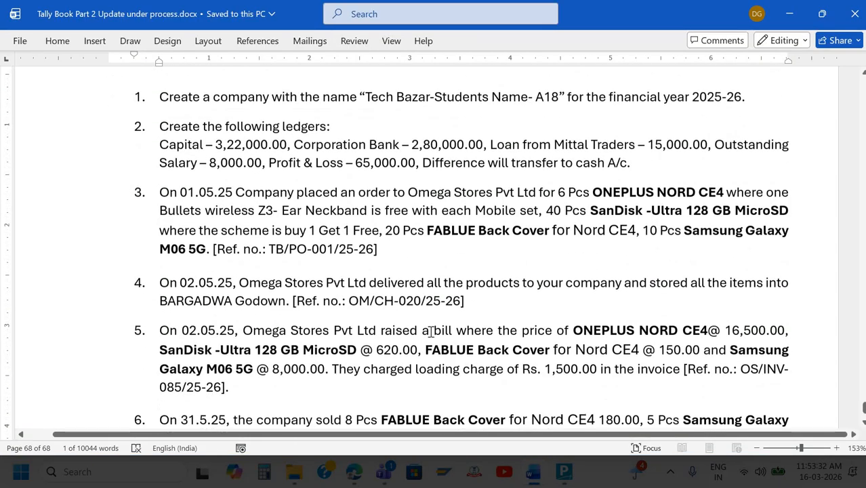
pyautogui.hotkey('alt', 'Tab')
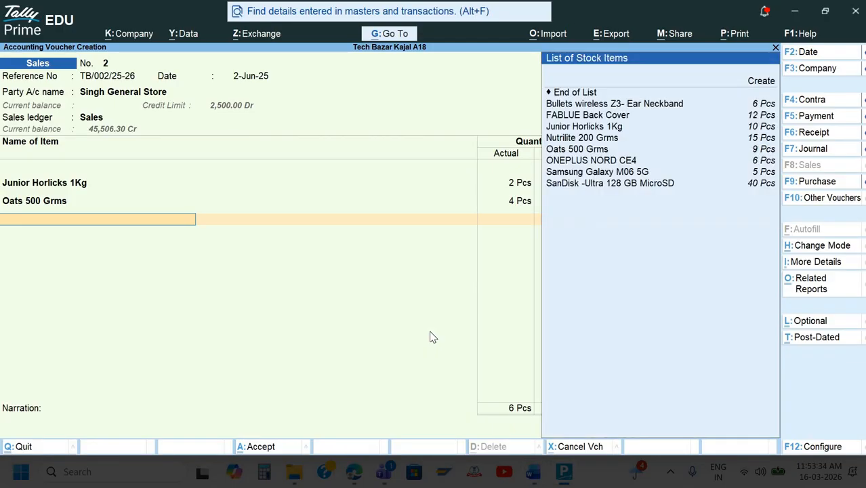
pyautogui.press('Down')
pyautogui.press('Down')
pyautogui.press('Down')
pyautogui.press('Down')
pyautogui.press('Down')
pyautogui.press('Down')
pyautogui.press('Down')
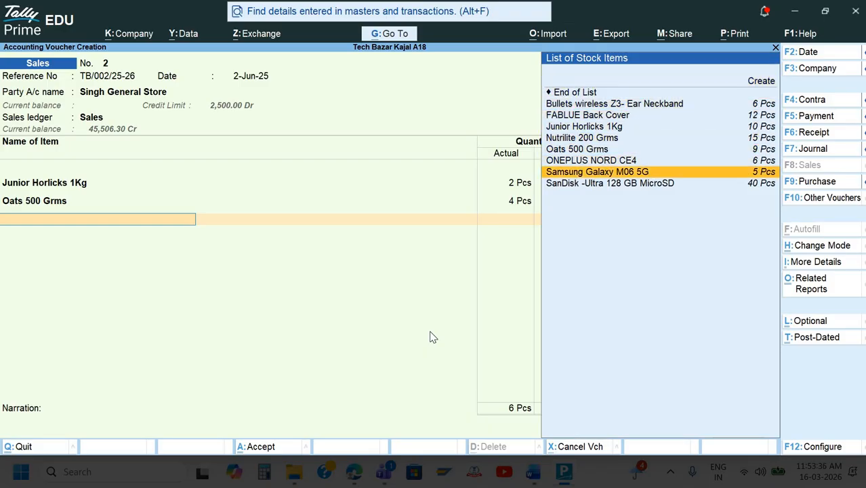
pyautogui.press('Return')
pyautogui.press('Return')
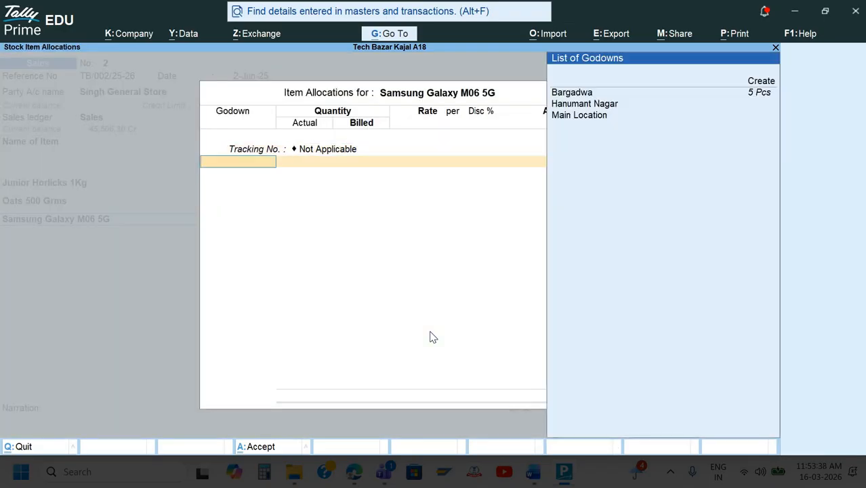
# Step: Allocate 1 Pcs of Samsung Galaxy M06 5G from the Bargadwa godown at 8,999.00 and end the item list
pyautogui.press('Return')
pyautogui.write('1')
pyautogui.press('Return')
pyautogui.press('Return')
pyautogui.press('Return')
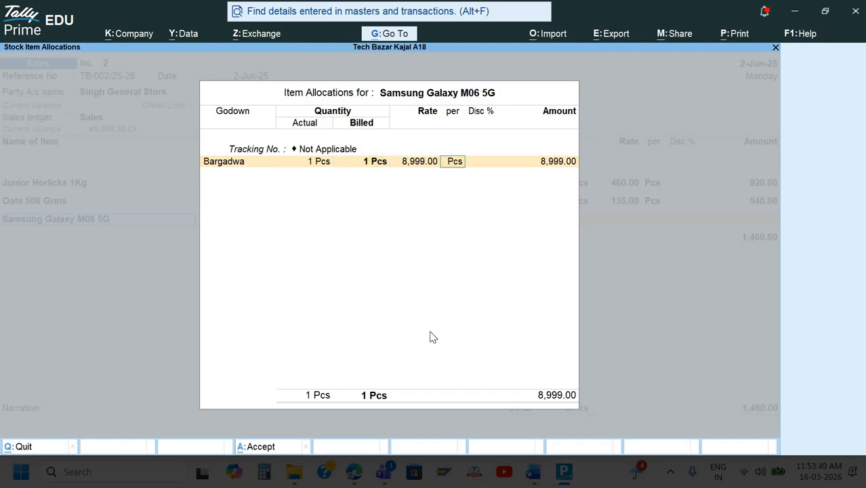
pyautogui.press('Return')
pyautogui.press('Return')
pyautogui.press('Return')
pyautogui.press('Return')
pyautogui.press('Return')
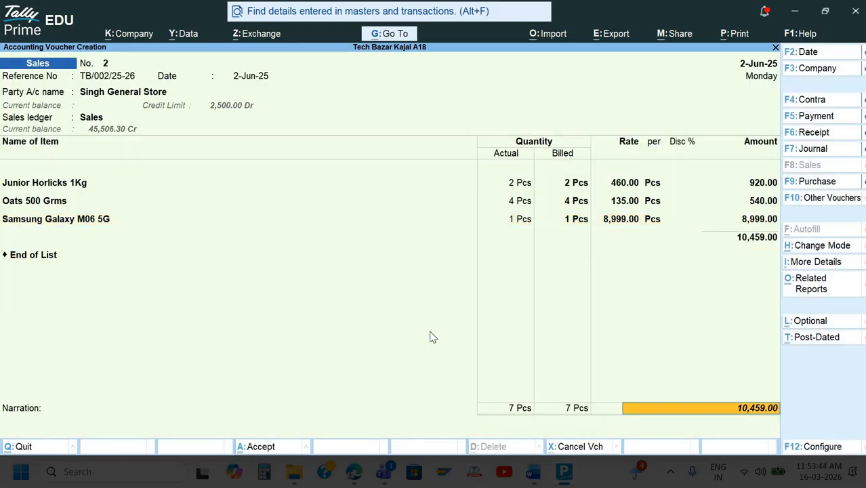
# Step: Enter the full amount as New Ref 2 in Singh General Store's bill-wise details and try to save the sales voucher
pyautogui.press('Return')
pyautogui.press('Return')
pyautogui.press('Return')
pyautogui.press('Return')
pyautogui.press('Return')
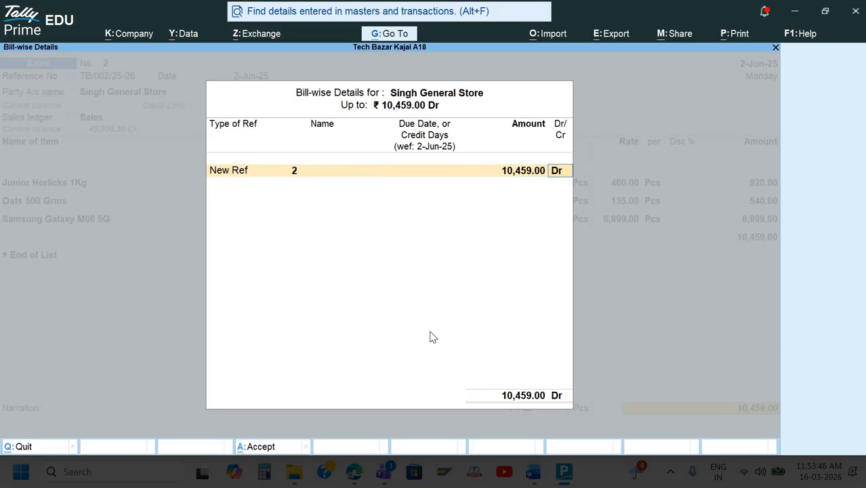
pyautogui.press('Return')
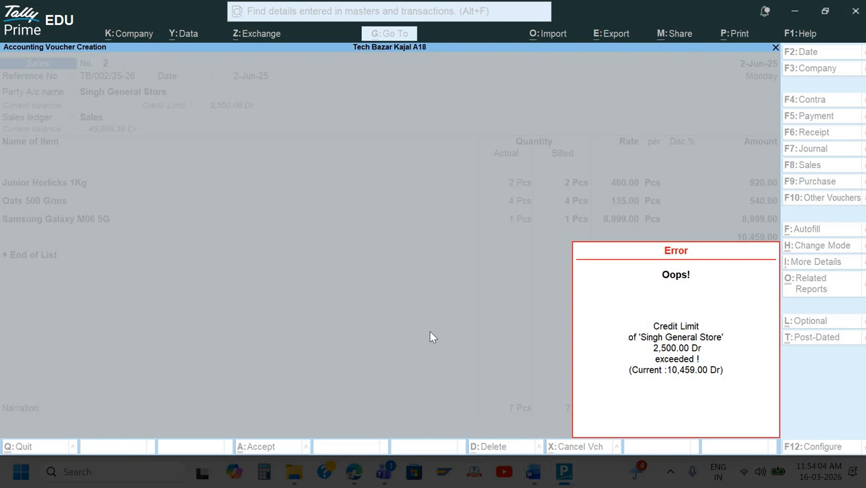
pyautogui.press('Escape')
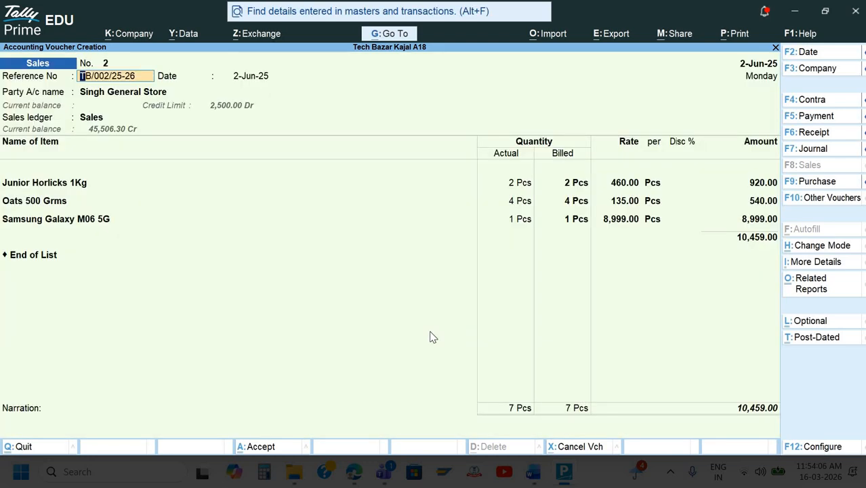
# Step: Keep the sales voucher's reference, date, party details and sales ledger unchanged and return to its item list
pyautogui.press('Return')
pyautogui.press('Return')
pyautogui.press('Return')
pyautogui.press('Return')
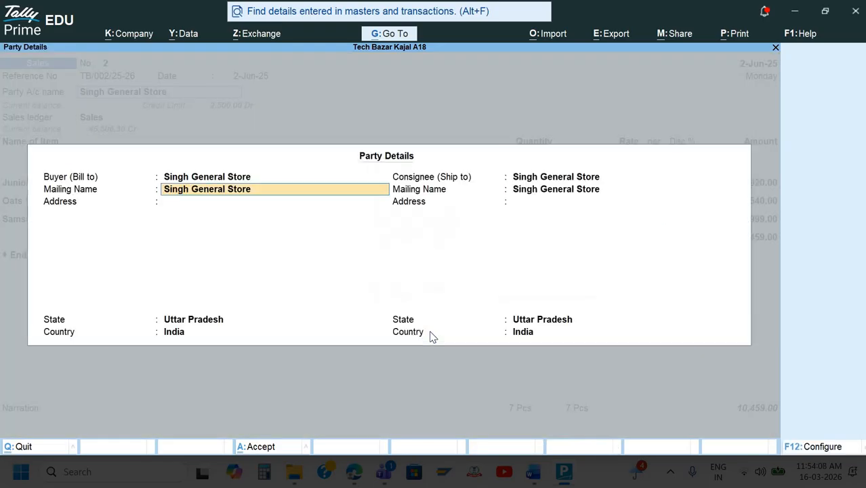
pyautogui.press('Return')
pyautogui.press('Return')
pyautogui.press('Return')
pyautogui.press('Return')
pyautogui.press('Return')
pyautogui.press('Return')
pyautogui.press('Return')
pyautogui.press('Return')
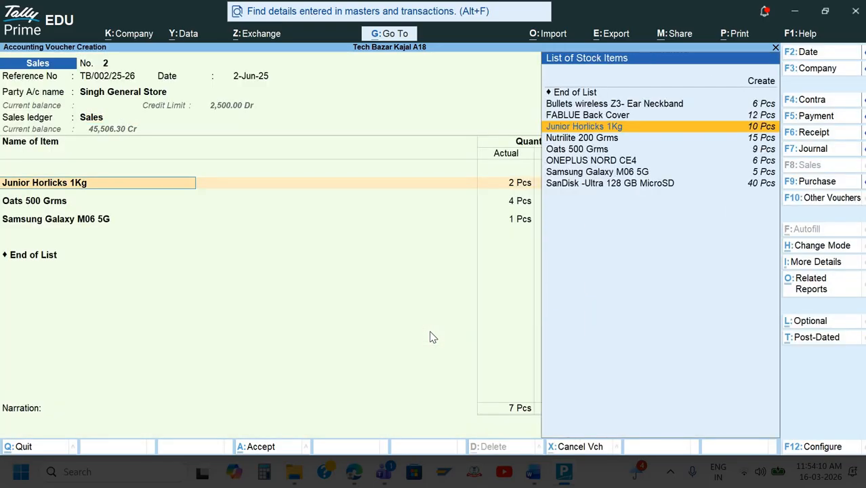
# Step: Keep the Junior Horlicks 1Kg allocation of 2 Pcs from Hanumant Nagar, batch JB/475/120, at 460.00
pyautogui.press('Return')
pyautogui.press('Return')
pyautogui.press('Return')
pyautogui.press('Return')
pyautogui.press('Return')
pyautogui.press('Return')
pyautogui.press('Return')
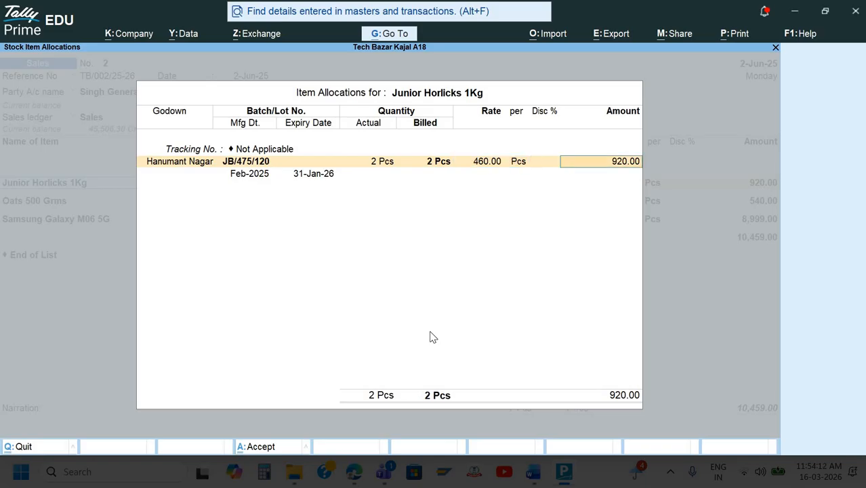
pyautogui.press('Return')
pyautogui.press('Return')
# Step: Keep the Oats 500 Grms allocation of 4 Pcs from Hanumant Nagar, batch KL/142/001, at 135.00 and continue to the third item
pyautogui.press('Return')
pyautogui.press('Return')
pyautogui.press('Return')
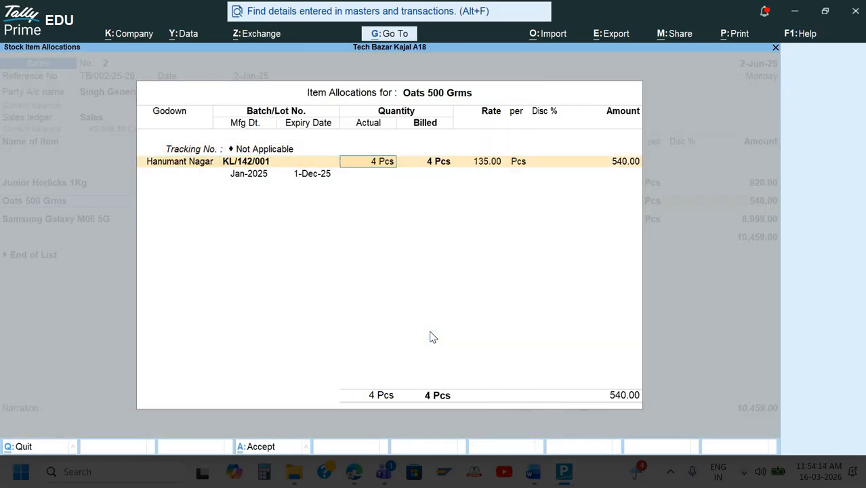
pyautogui.press('Return')
pyautogui.press('Return')
pyautogui.press('Return')
pyautogui.press('Return')
pyautogui.press('Return')
pyautogui.press('Return')
pyautogui.press('Return')
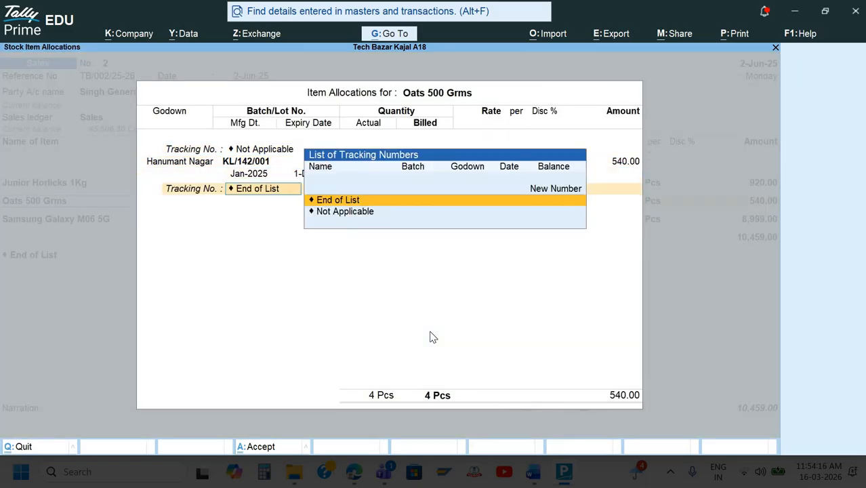
pyautogui.press('Return')
pyautogui.press('Return')
# Step: Remove Samsung Galaxy M06 5G from the sales voucher by ending the item list after Oats 500 Grms
pyautogui.press('Up')
pyautogui.press('Up')
pyautogui.press('Up')
pyautogui.press('Up')
pyautogui.press('Up')
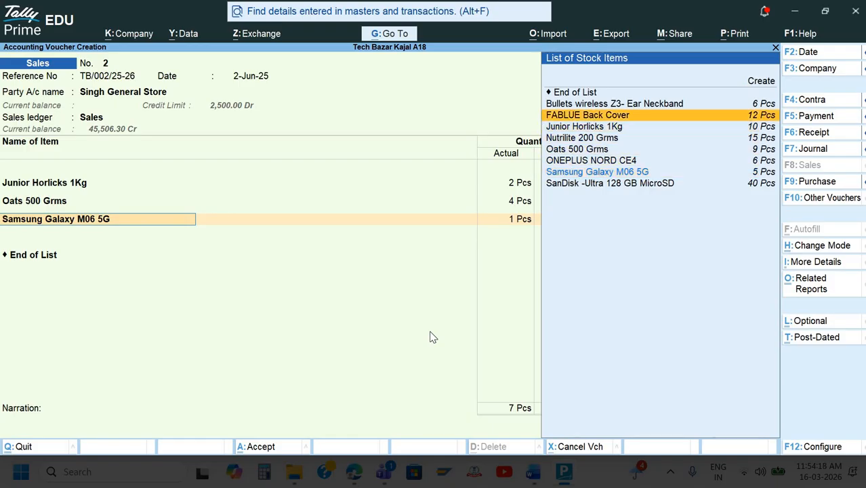
pyautogui.press('Up')
pyautogui.press('Up')
pyautogui.press('Return')
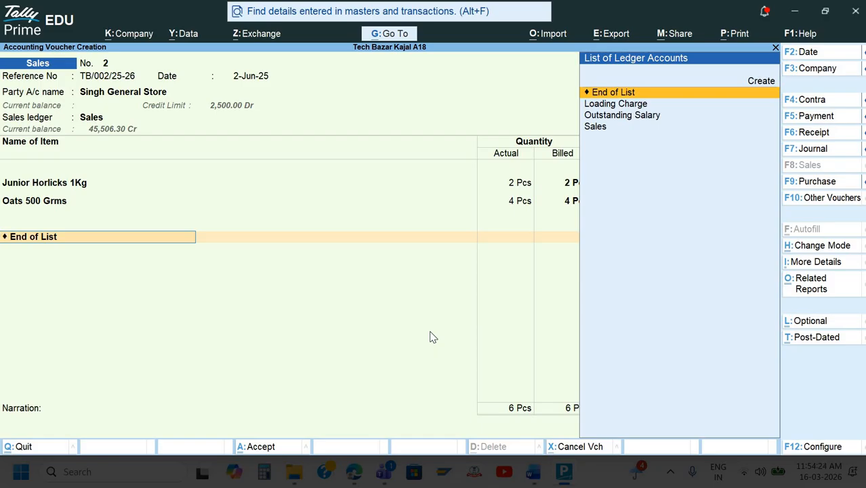
# Step: Name Singh General Store's new bill reference TB/002/25-26 in the bill-wise details, copying it from transaction 10 in the Word exercise
pyautogui.press('Return')
pyautogui.press('Return')
pyautogui.press('Return')
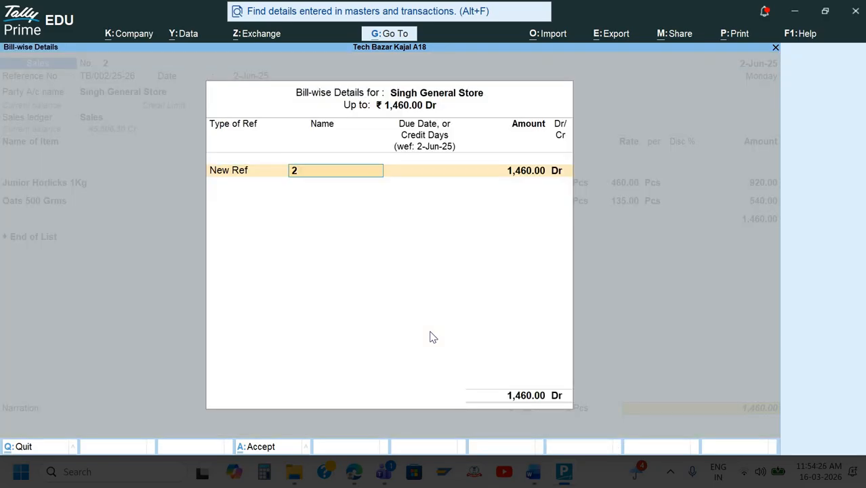
pyautogui.press('Return')
pyautogui.press('BackSpace')
pyautogui.hotkey('alt', 'Tab')
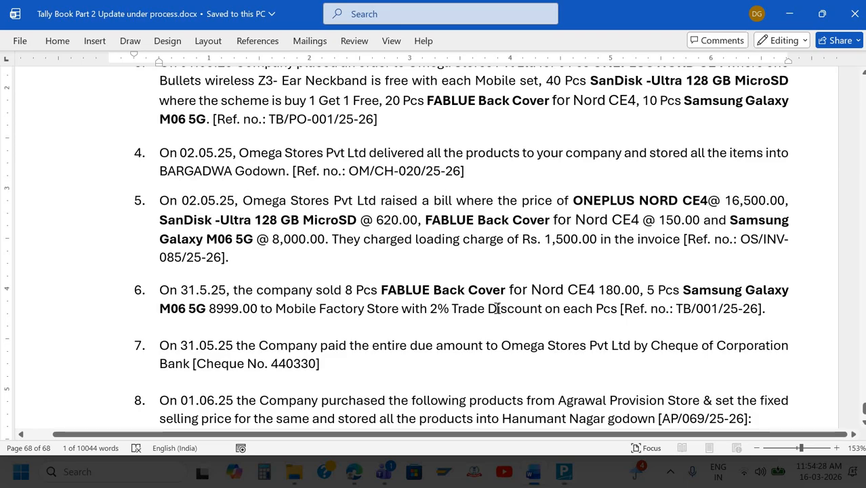
pyautogui.scroll(-10, 497, 309)
pyautogui.hotkey('alt', 'Tab')
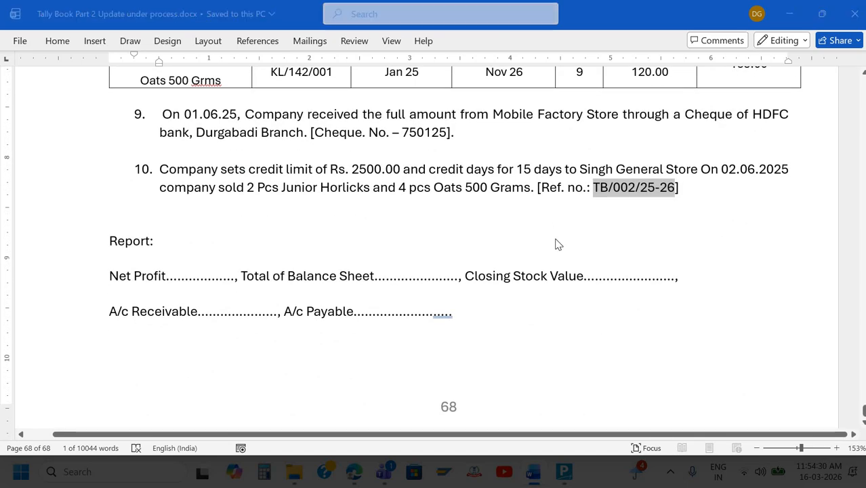
pyautogui.hotkey('ctrl', 'alt', 'v')
# Step: Accept the bill's full amount, add the narration "Being goods sold" and save the sales voucher
pyautogui.press('Return')
pyautogui.press('Return')
pyautogui.press('Return')
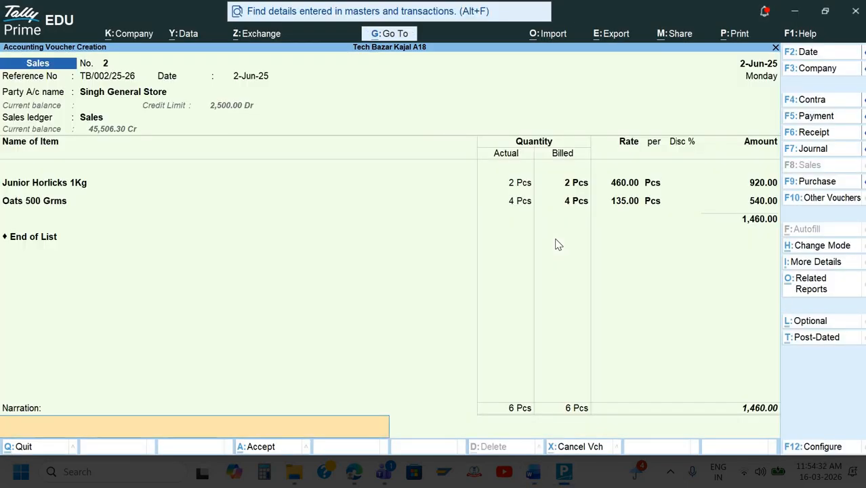
pyautogui.write('Being goods sold')
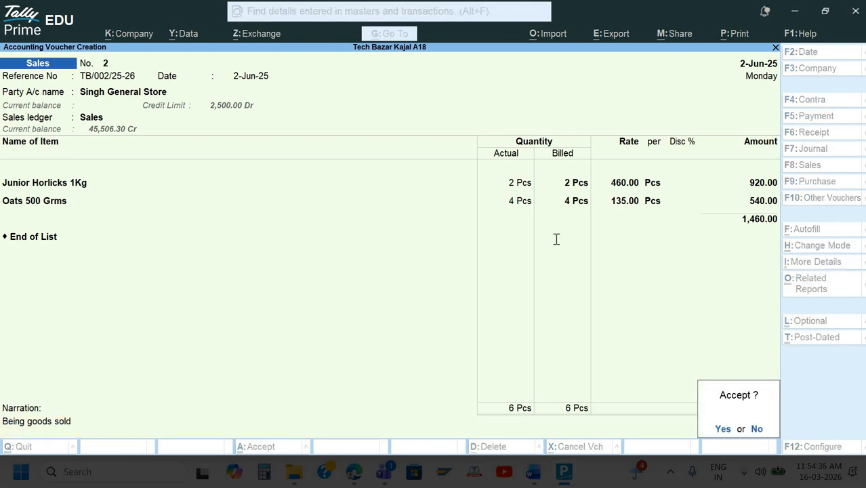
pyautogui.press('Return')
# Step: Read the Report section in the Word exercise, leave voucher entry in TallyPrime and open the Profit & Loss A/c
pyautogui.hotkey('alt', 'Tab')
pyautogui.scroll(-2, 635, 223)
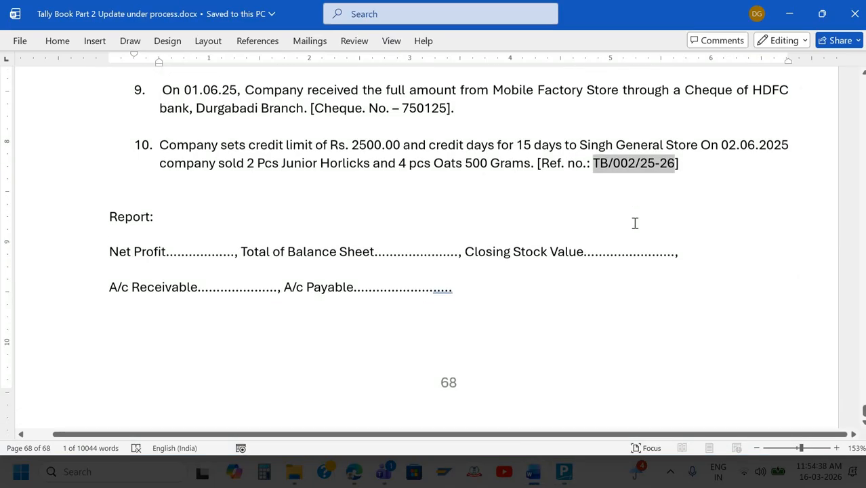
pyautogui.hotkey('alt', 'Tab')
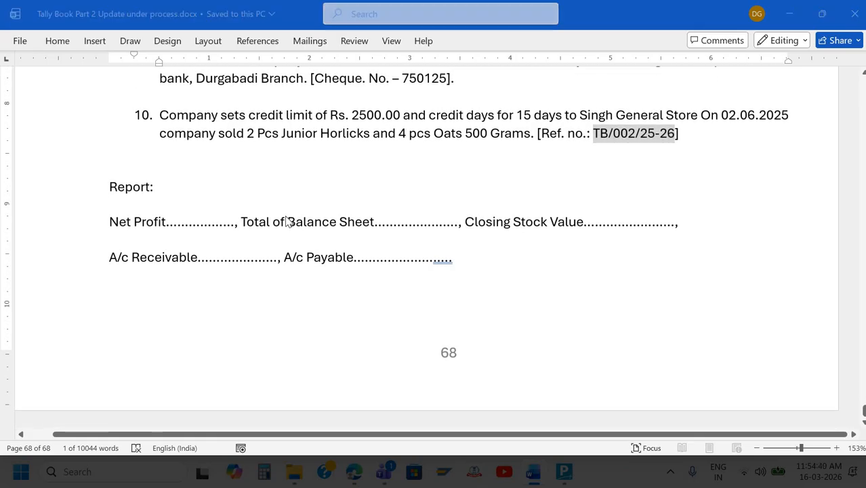
pyautogui.press('Escape')
pyautogui.press('Return')
pyautogui.press('Escape')
pyautogui.press('Escape')
pyautogui.press('p')
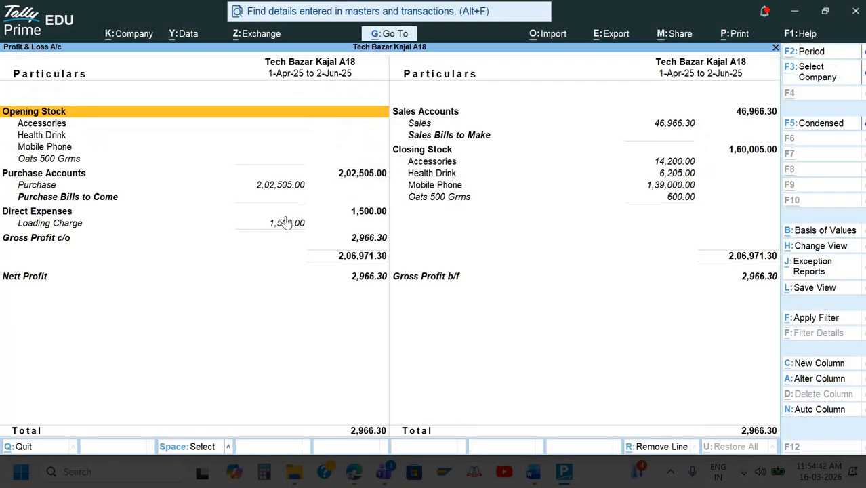
# Step: Examine the Profit & Loss A/c line by line down to the Nett Profit
pyautogui.press('Down')
pyautogui.press('Down')
pyautogui.press('Down')
pyautogui.press('Down')
pyautogui.press('Down')
pyautogui.press('Down')
pyautogui.press('Down')
pyautogui.press('Down')
pyautogui.press('Down')
pyautogui.press('Down')
pyautogui.press('Down')
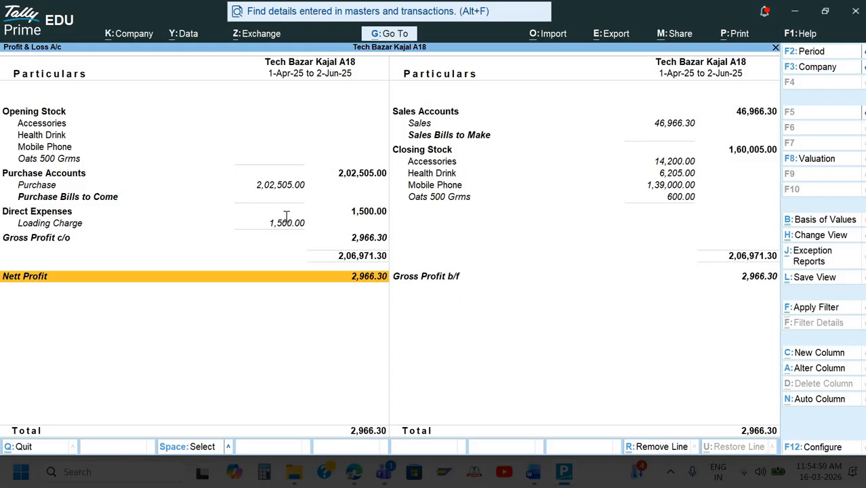
# Step: Open the Balance Sheet and examine its total and Closing Stock, as asked in the Word exercise's report
pyautogui.hotkey('alt', 'Tab')
pyautogui.hotkey('alt', 'Tab')
pyautogui.press('Escape')
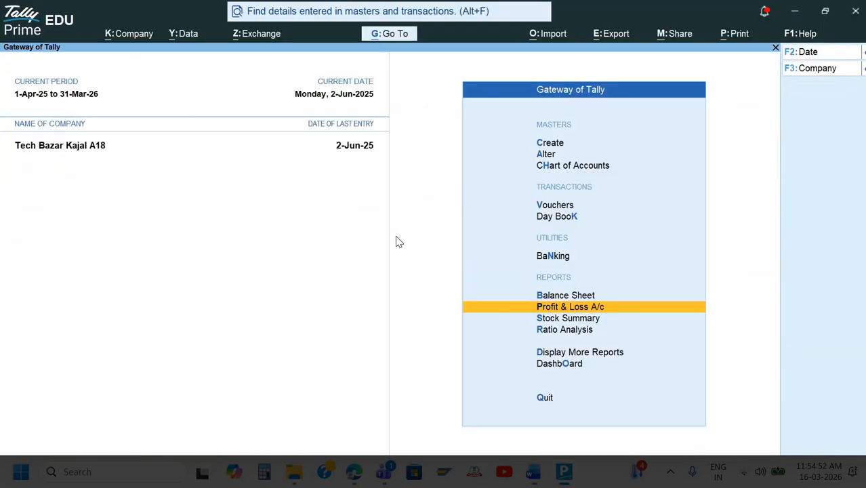
pyautogui.press('b')
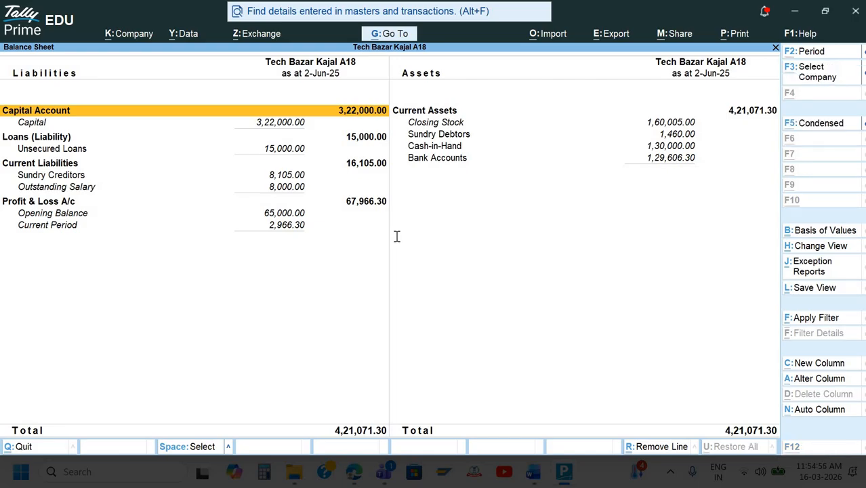
pyautogui.hotkey('alt', 'Tab')
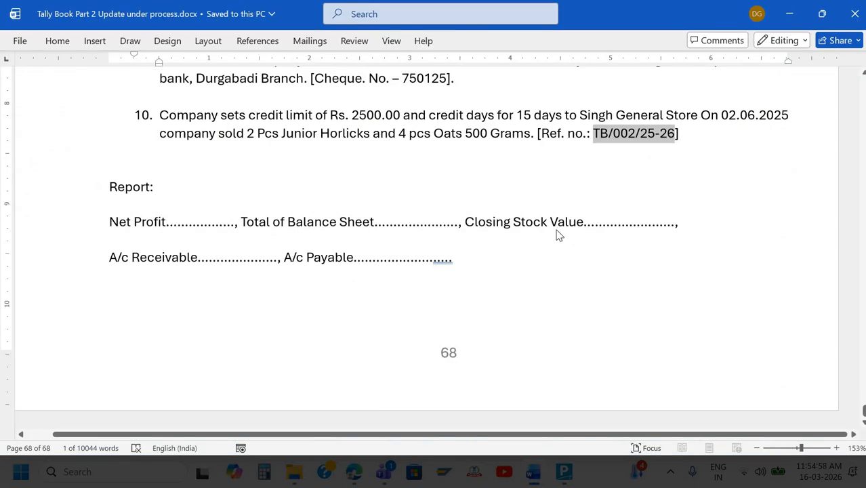
pyautogui.hotkey('alt', 'Tab')
pyautogui.press('Right')
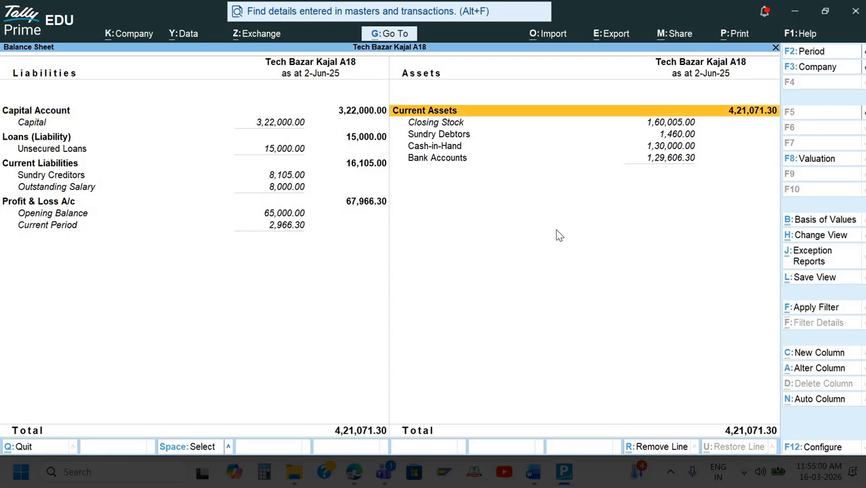
pyautogui.press('Down')
pyautogui.press('Down')
pyautogui.press('Up')
# Step: Check the report's A/c Receivable and A/c Payable items against Sundry Debtors and Sundry Creditors in the Balance Sheet
pyautogui.hotkey('alt', 'Tab')
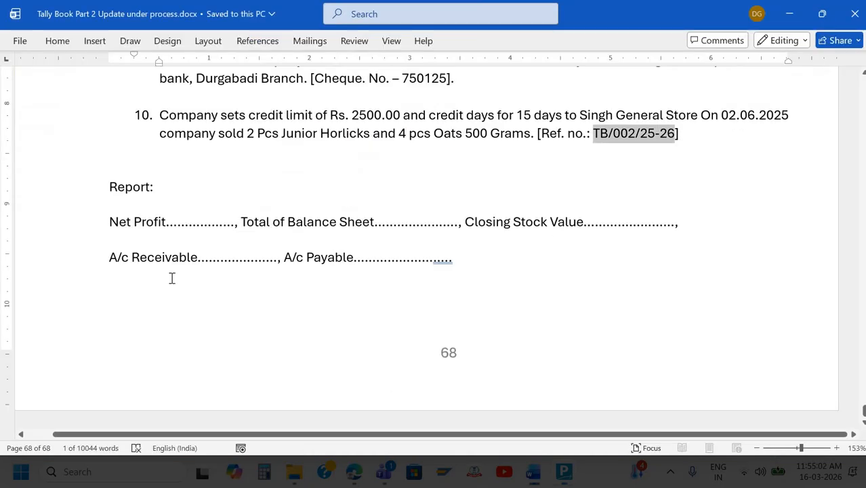
pyautogui.hotkey('alt', 'Tab')
pyautogui.press('Down')
pyautogui.press('Down')
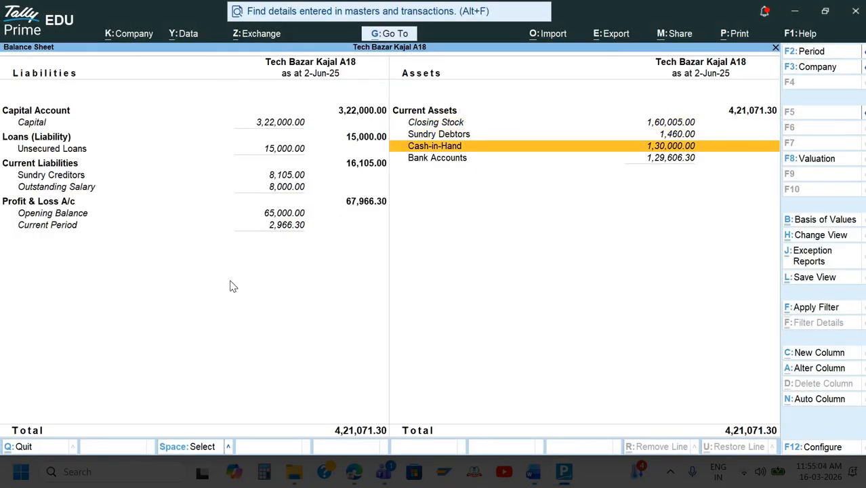
pyautogui.press('Up')
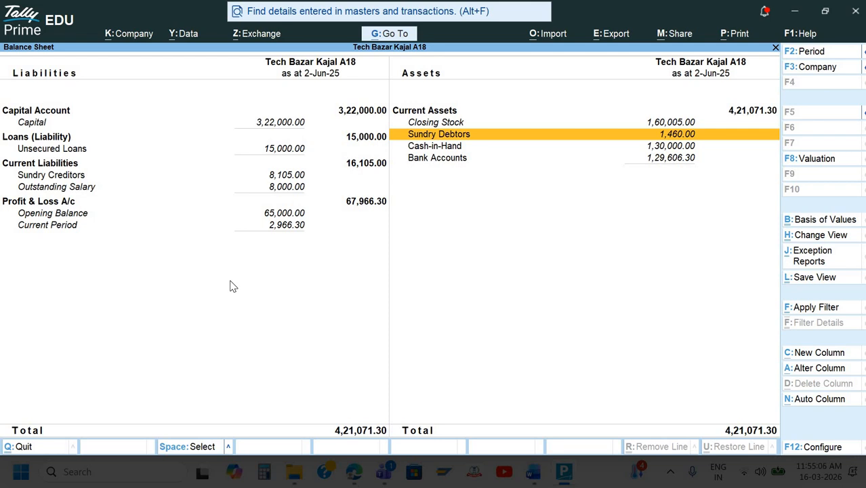
pyautogui.press('Left')
pyautogui.press('Down')
pyautogui.press('Down')
pyautogui.press('Down')
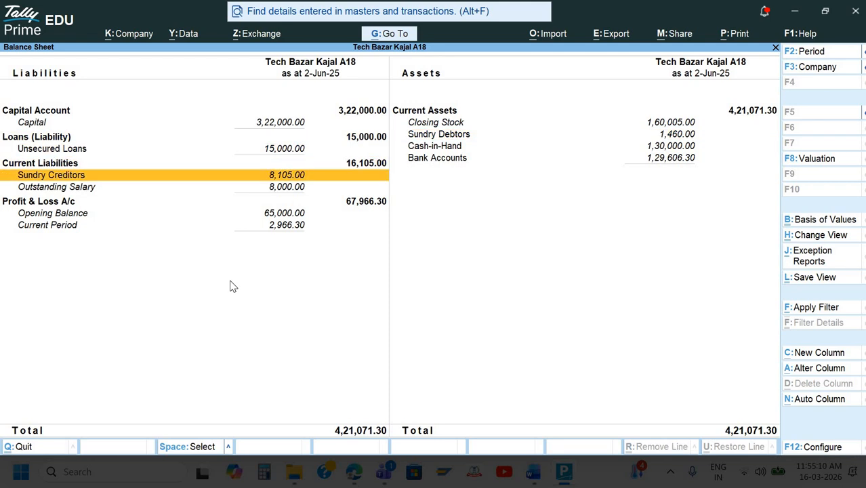
# Step: View the outstanding Receivables report under Statements of Accounts, keep its period unchanged and return to the Outstandings list
pyautogui.press('Escape')
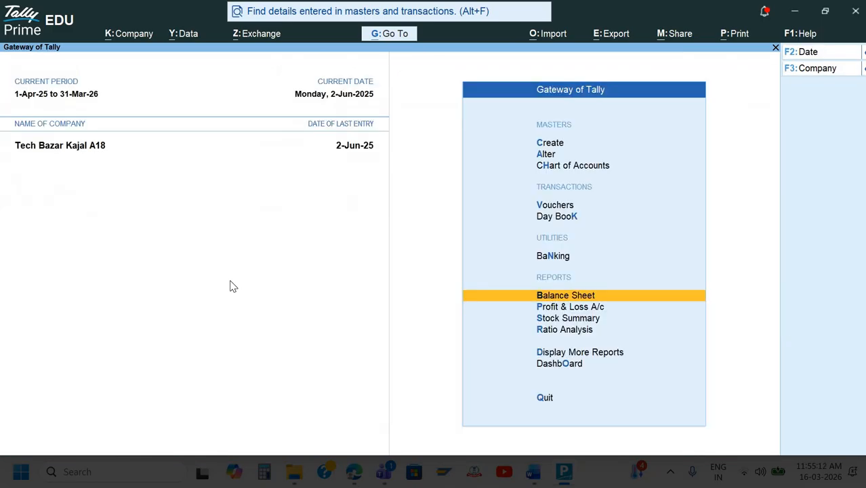
pyautogui.press('d')
pyautogui.press('Down')
pyautogui.press('Down')
pyautogui.press('Down')
pyautogui.press('Down')
pyautogui.press('Down')
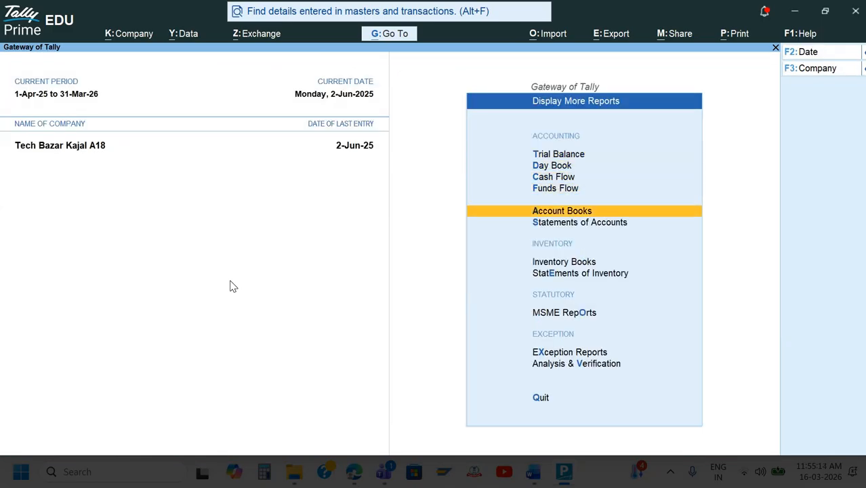
pyautogui.press('Return')
pyautogui.press('Return')
pyautogui.press('Return')
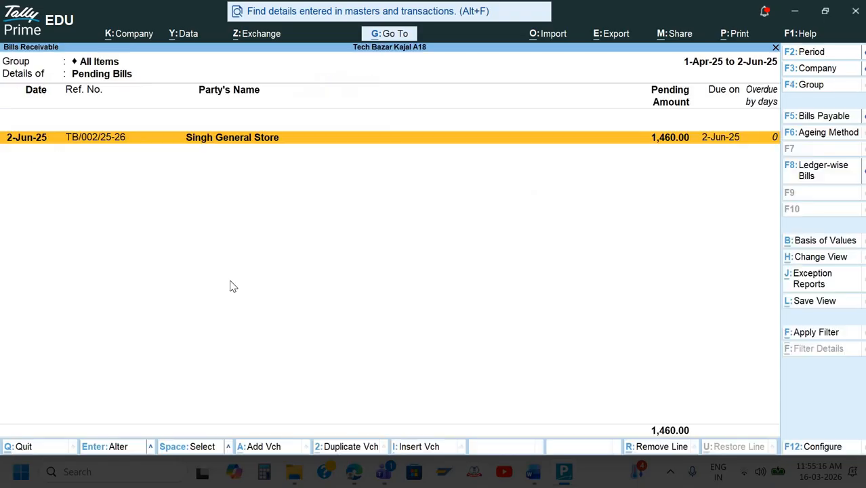
pyautogui.hotkey('alt', 'F2')
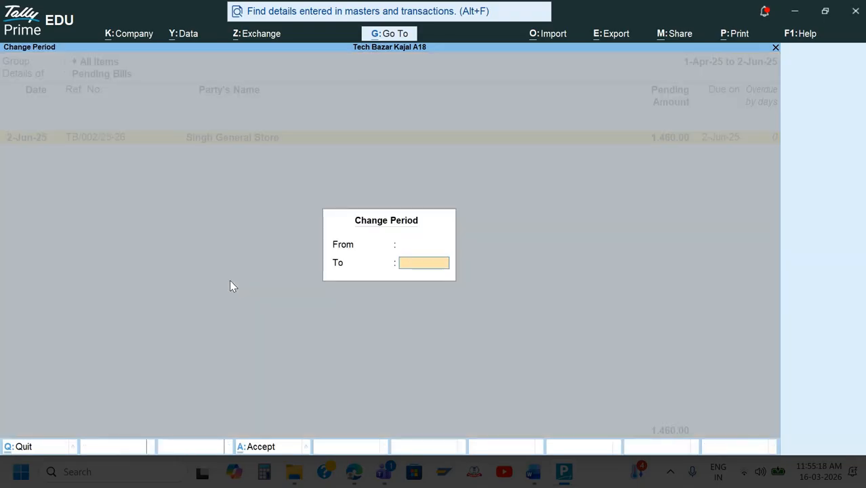
pyautogui.press('Escape')
pyautogui.press('Escape')
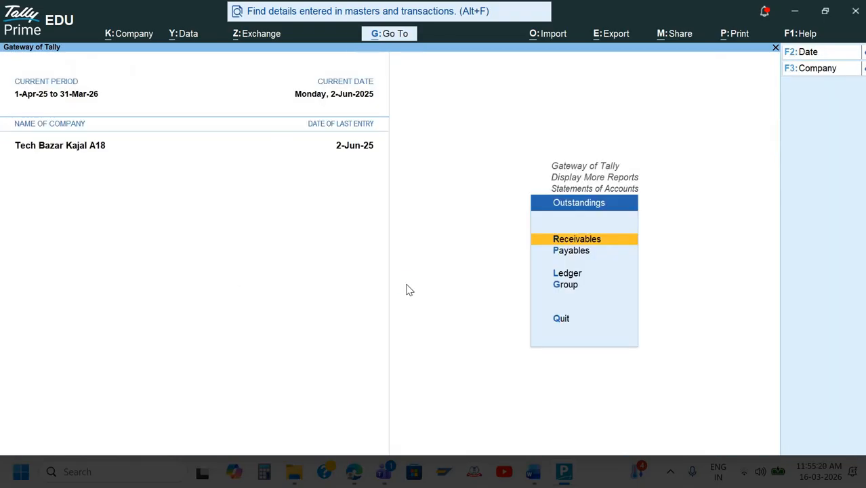
# Step: View the outstanding Payables report and leave it
pyautogui.press('Down')
pyautogui.press('Return')
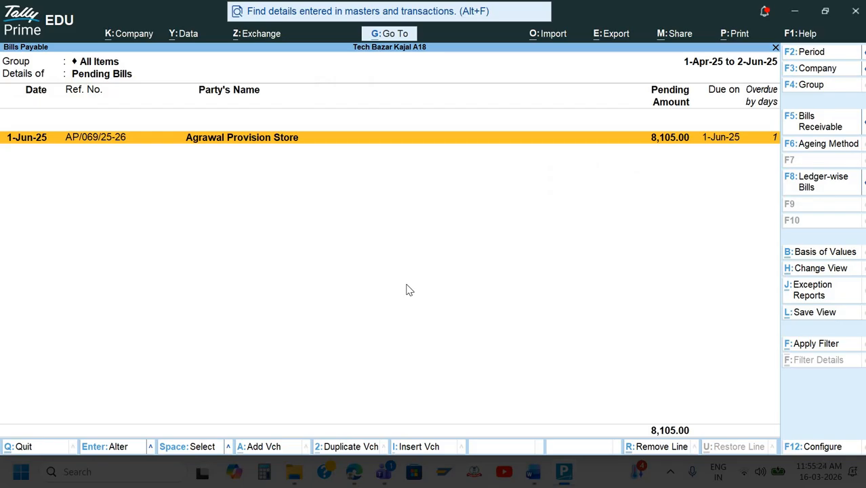
pyautogui.press('Escape')
pyautogui.press('Escape')
# Step: Review the Word exercise from its Report section back up to the Assignment 18 heading
pyautogui.hotkey('alt', 'Tab')
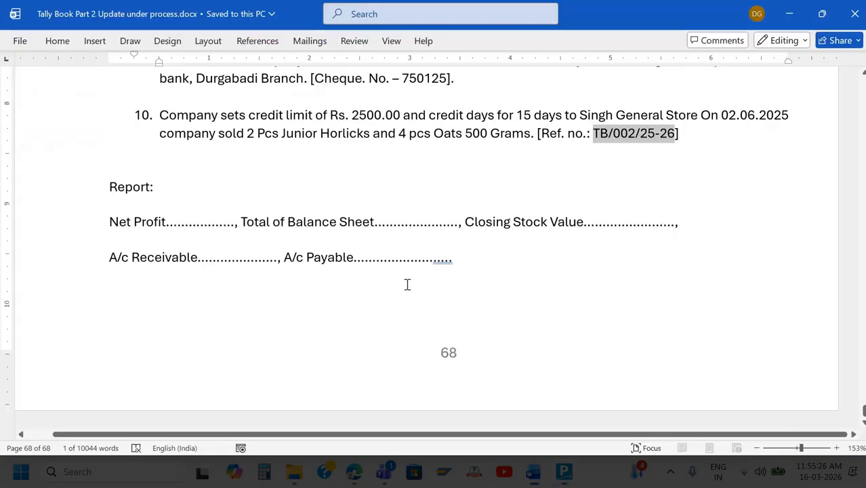
pyautogui.scroll(-1, 407, 285)
pyautogui.scroll(7, 407, 285)
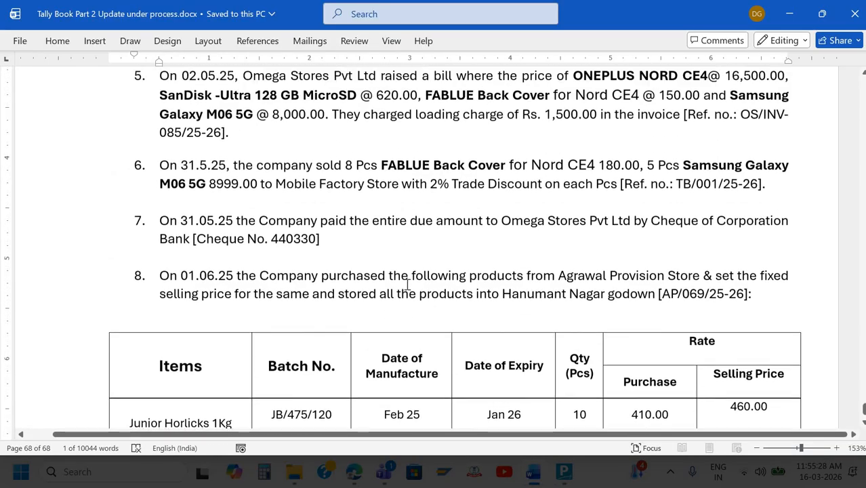
pyautogui.scroll(10, 407, 284)
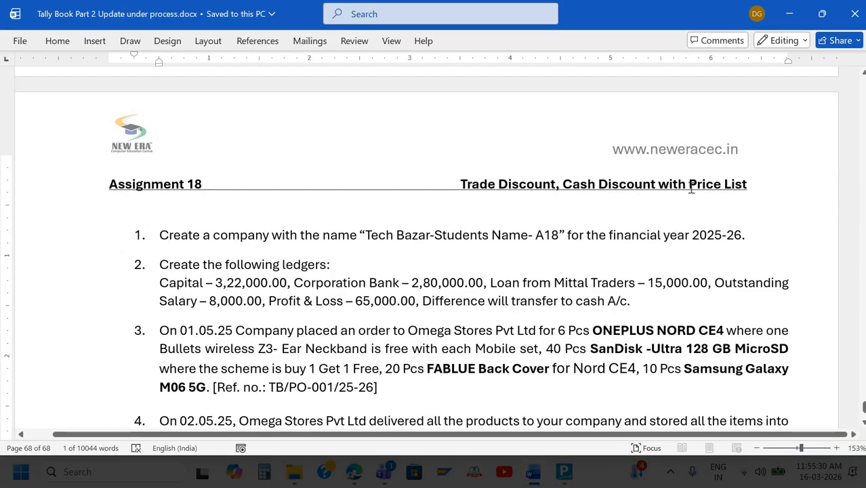